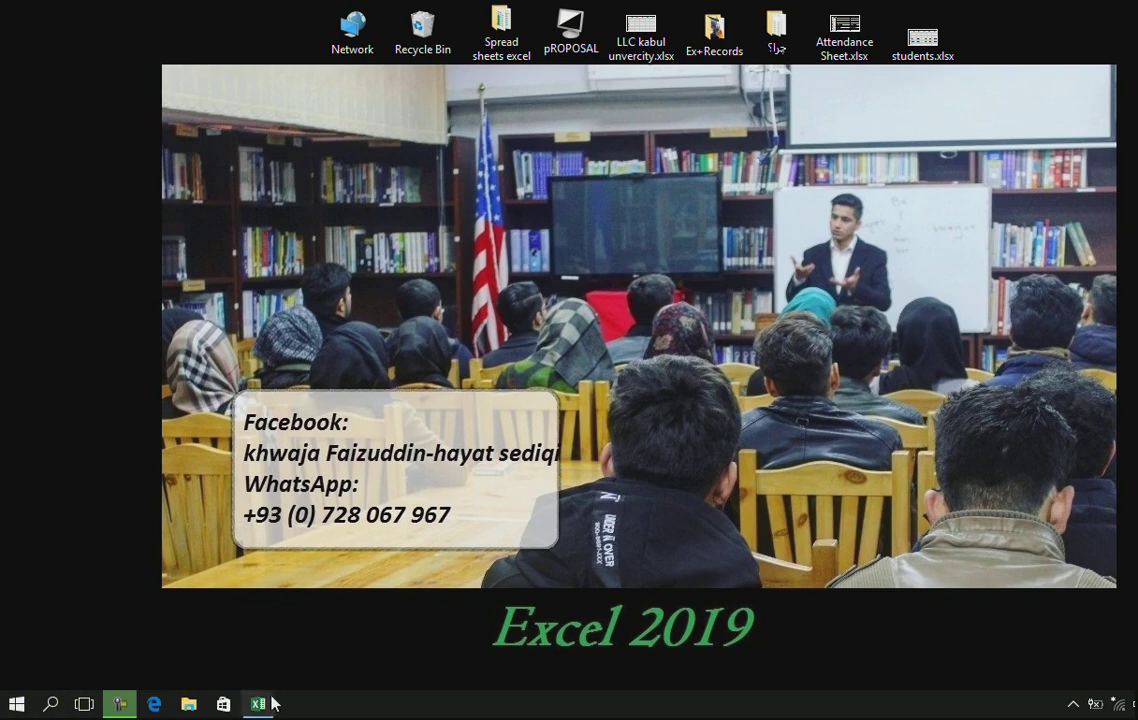
Step: Bring up students.xlsx and copy the student table A3:F12
{"action": "left_click", "coordinate": [258, 704]}
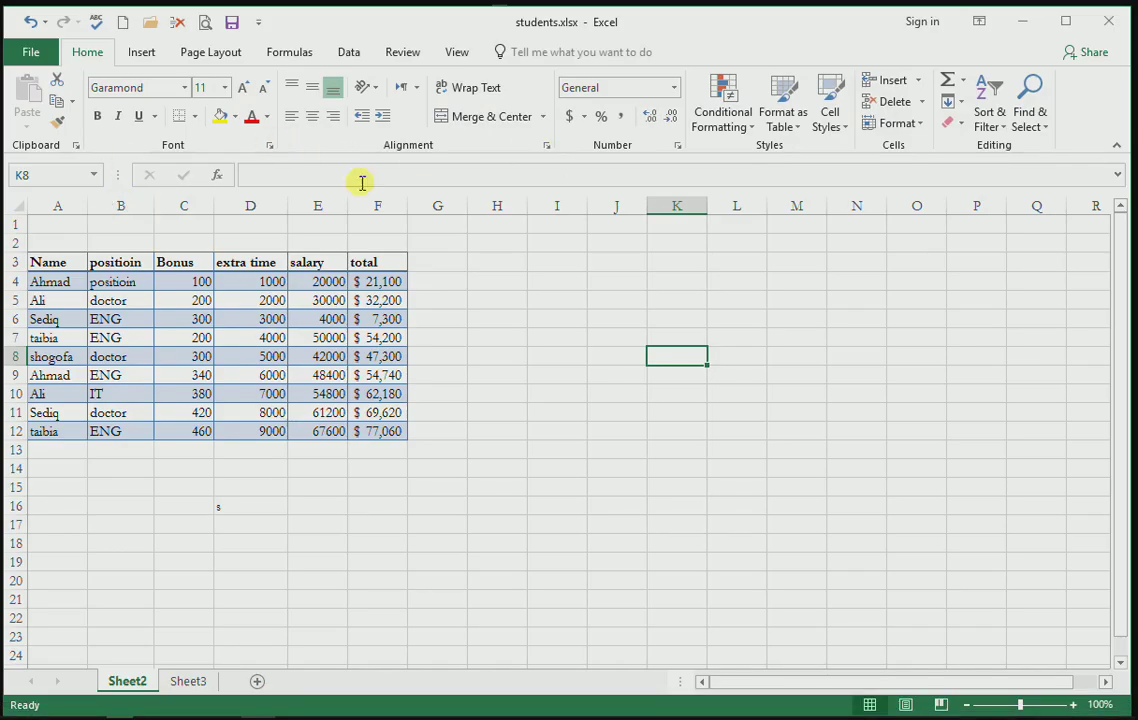
{"action": "mouse_move", "coordinate": [50, 262]}
{"action": "left_mouse_down"}
{"action": "mouse_move", "coordinate": [355, 394]}
{"action": "mouse_move", "coordinate": [360, 431]}
{"action": "left_mouse_up"}
{"action": "key", "text": "ctrl+c"}
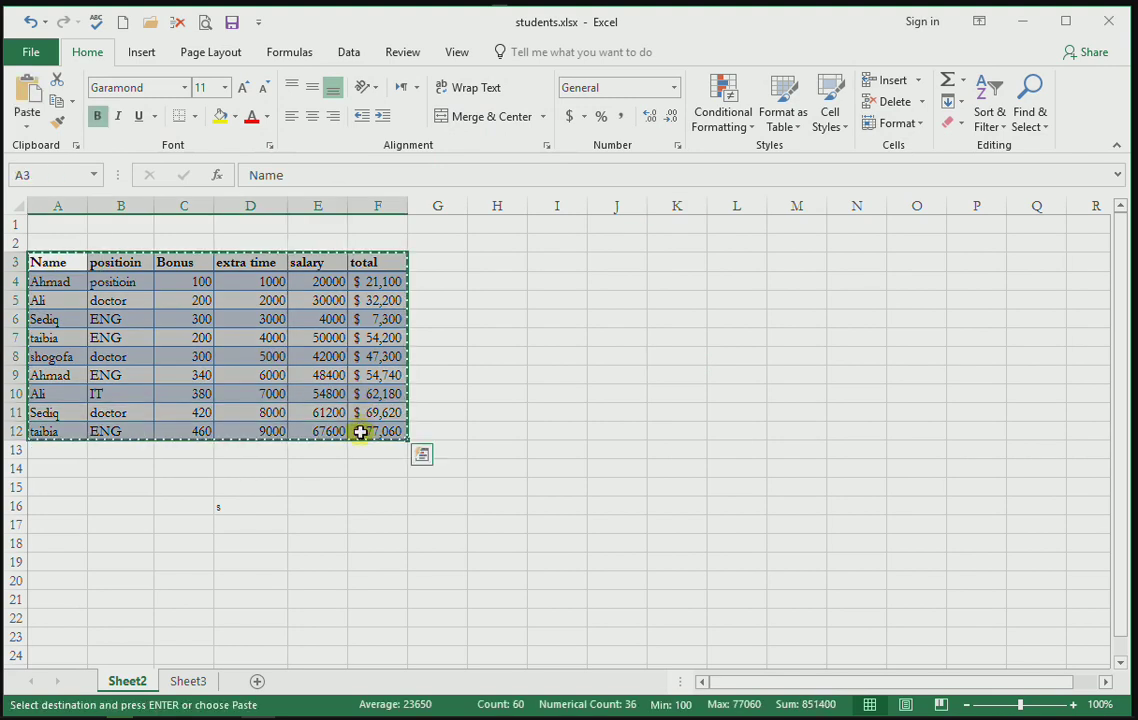
Step: Open the Paste Special dialog beside the table twice, closing it each time without pasting
{"action": "left_click", "coordinate": [644, 298]}
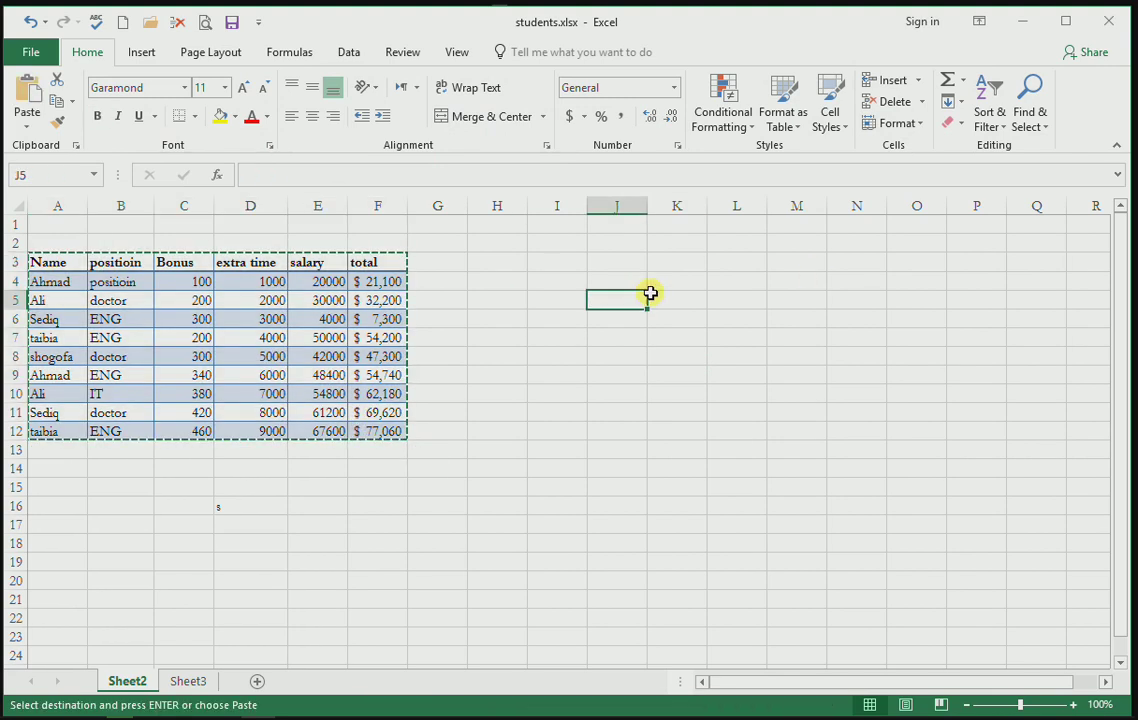
{"action": "left_click", "coordinate": [28, 118]}
{"action": "left_click", "coordinate": [75, 320]}
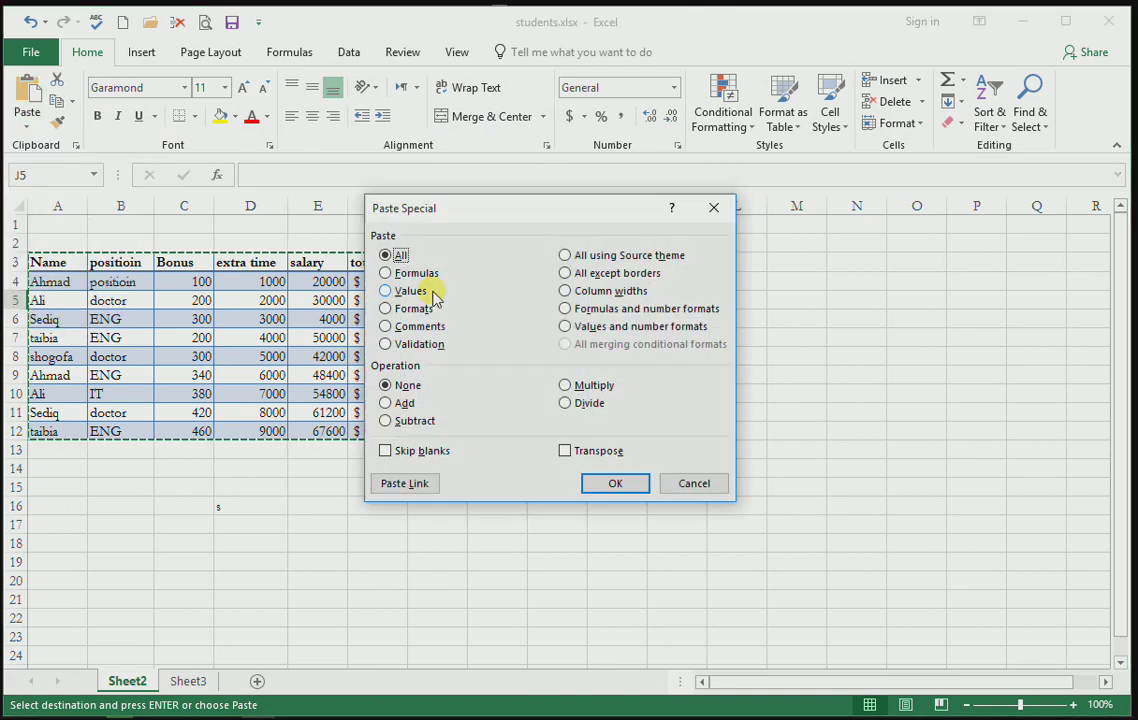
{"action": "left_click", "coordinate": [719, 221]}
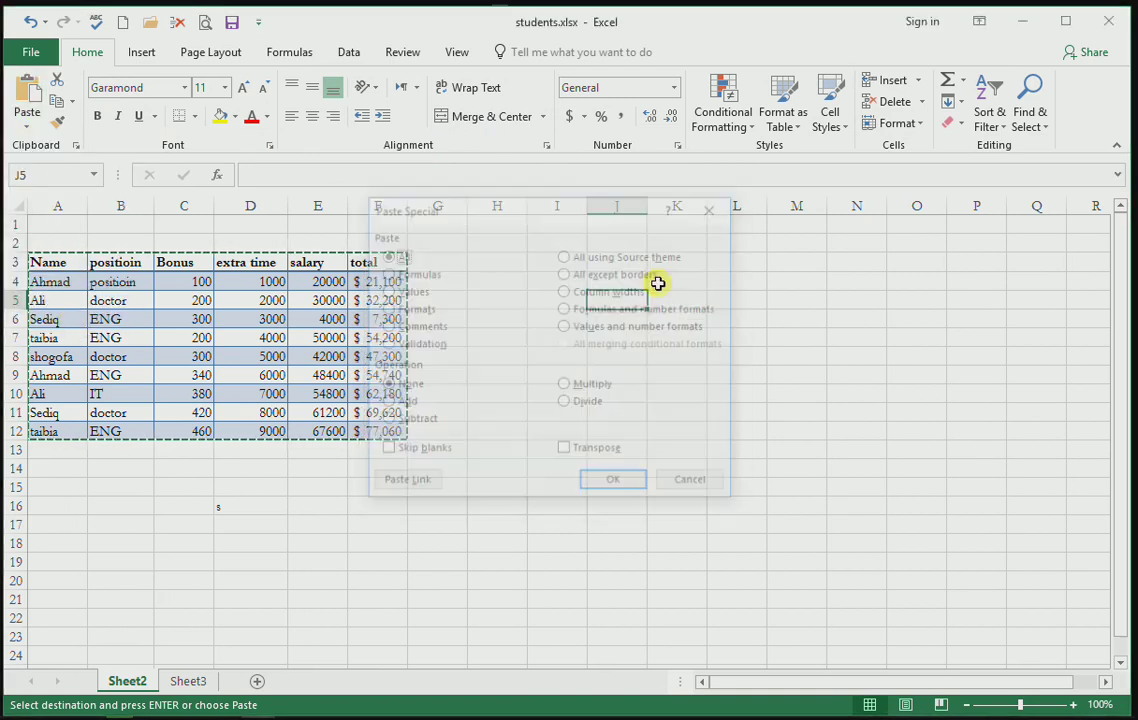
{"action": "key", "text": "ctrl+alt+v"}
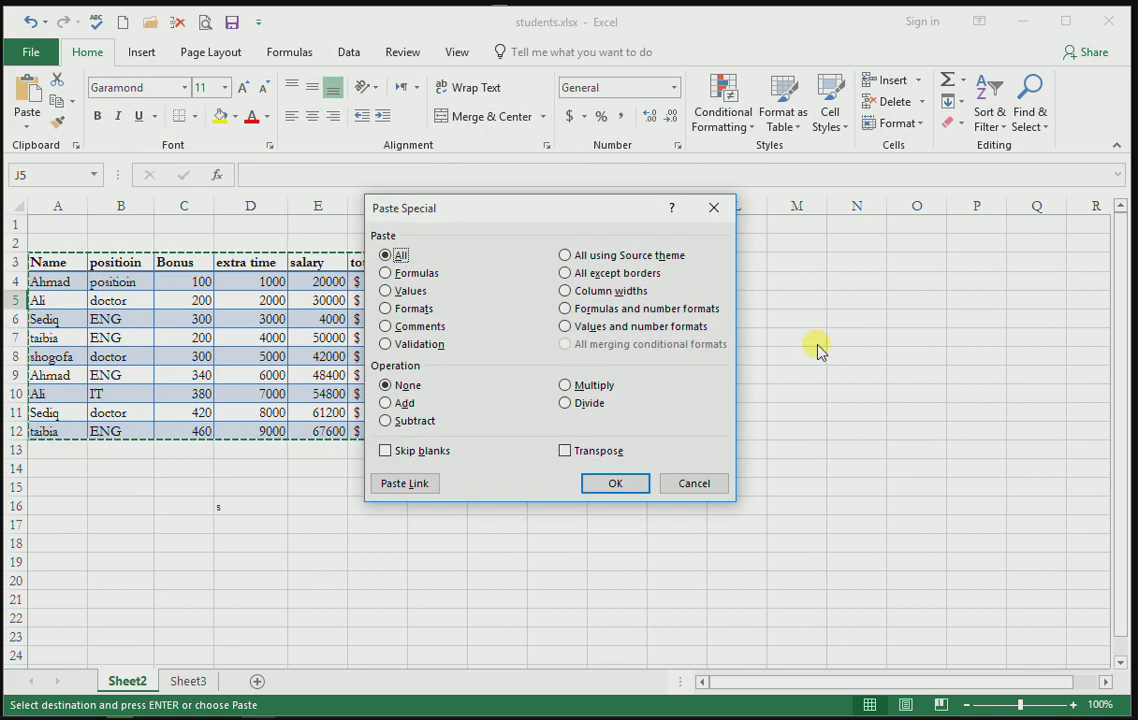
{"action": "left_click", "coordinate": [714, 210]}
Step: Paste the whole table at K4 via Paste Special, remove it, and reopen Paste Special
{"action": "left_click", "coordinate": [668, 279]}
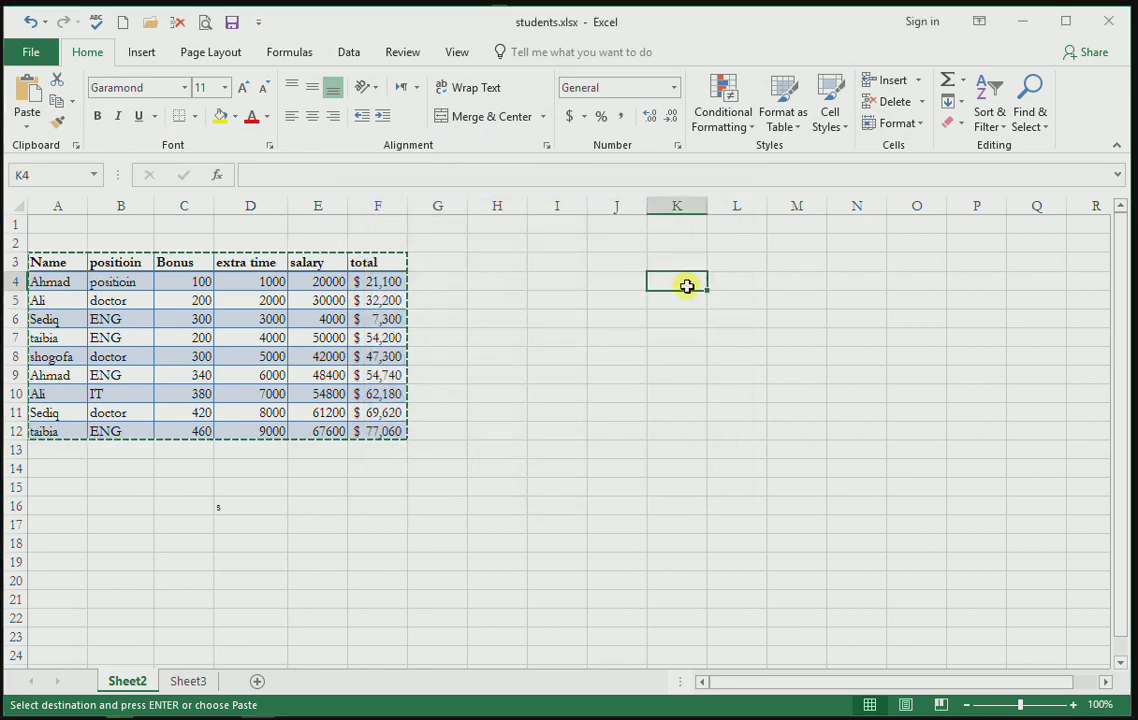
{"action": "key", "text": "ctrl+alt+v"}
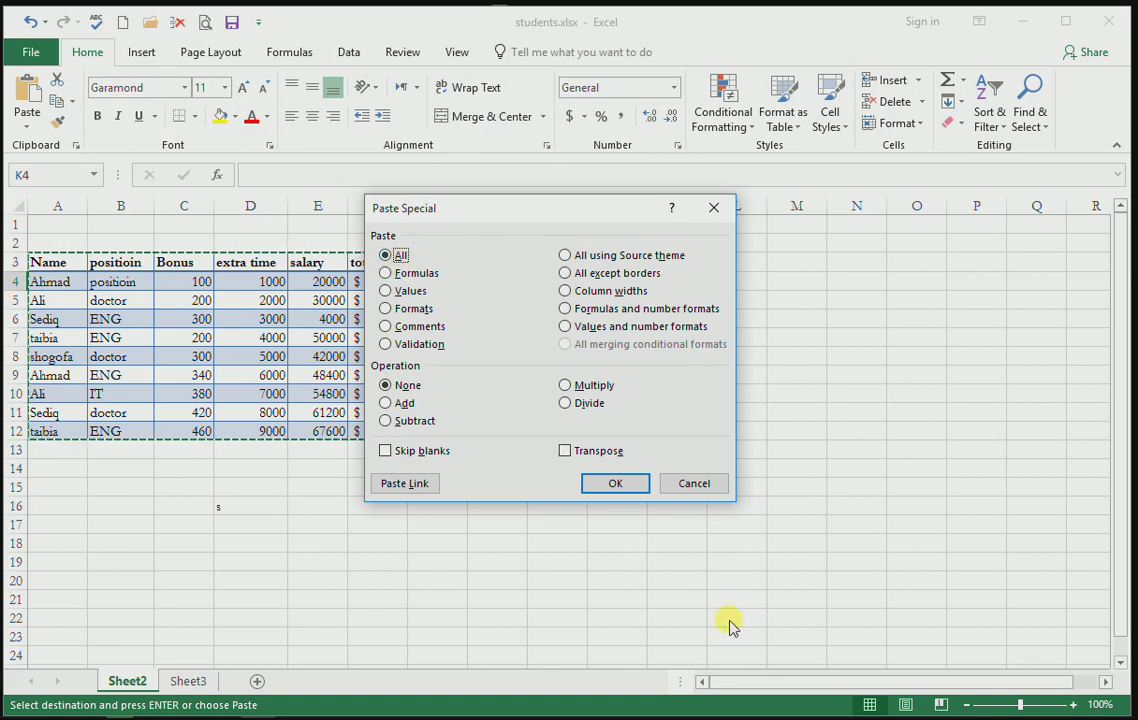
{"action": "left_click", "coordinate": [620, 481]}
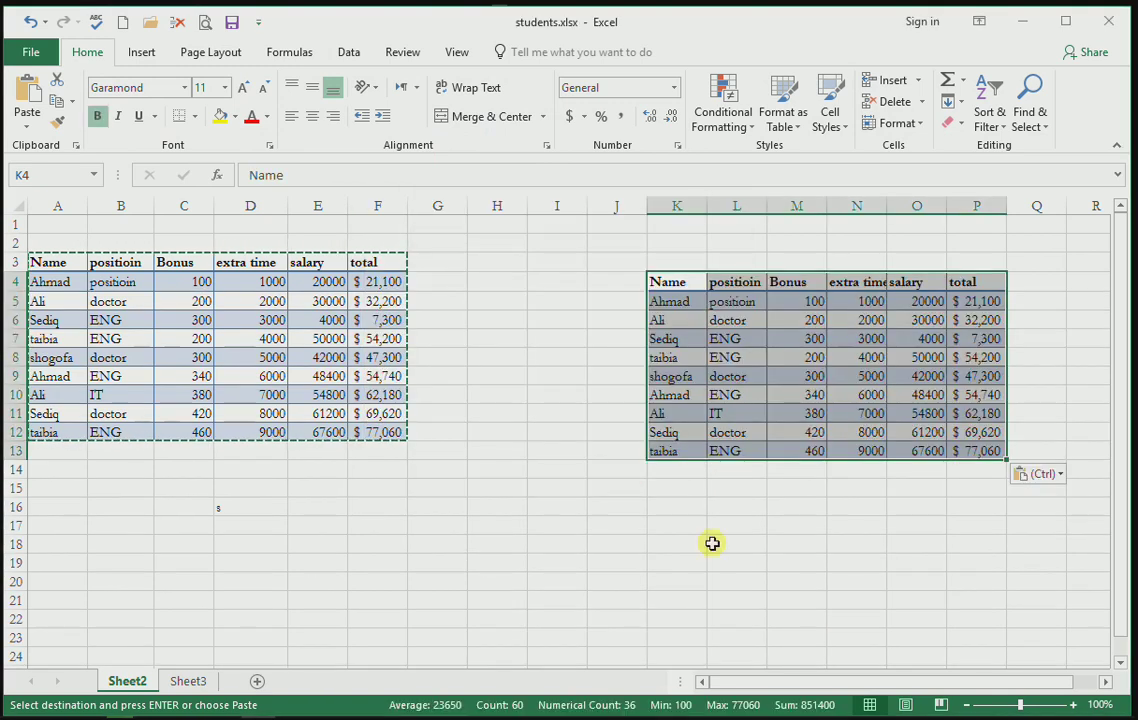
{"action": "key", "text": "Delete"}
{"action": "key", "text": "ctrl+alt+v"}
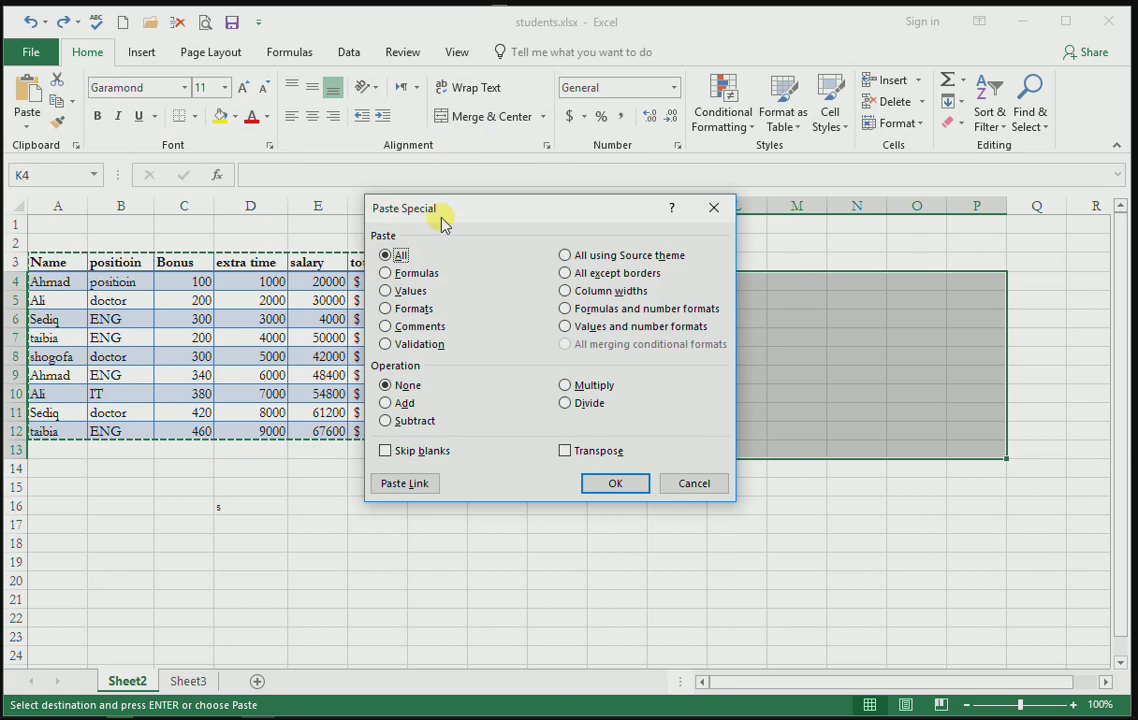
Step: Paste only formulas at K4 and inspect the pasted SUM totals in P5:P10
{"action": "left_click", "coordinate": [616, 482]}
{"action": "left_click", "coordinate": [895, 345]}
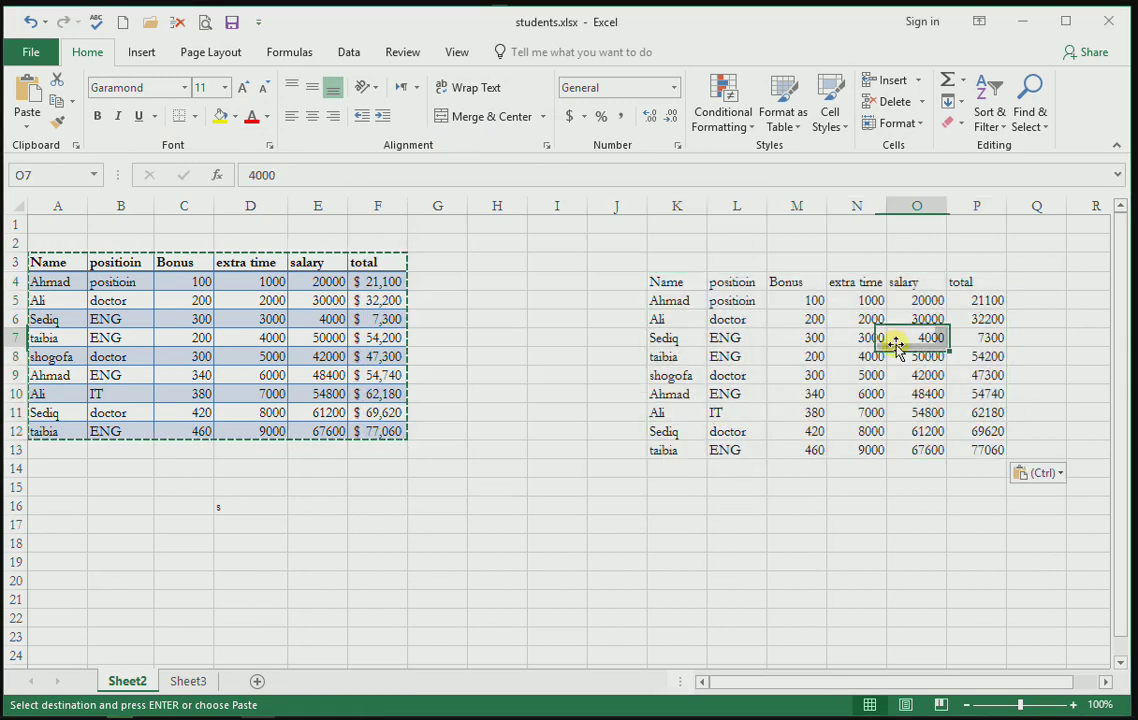
{"action": "left_click", "coordinate": [984, 302]}
{"action": "left_click_drag", "start_coordinate": [973, 303], "coordinate": [978, 406]}
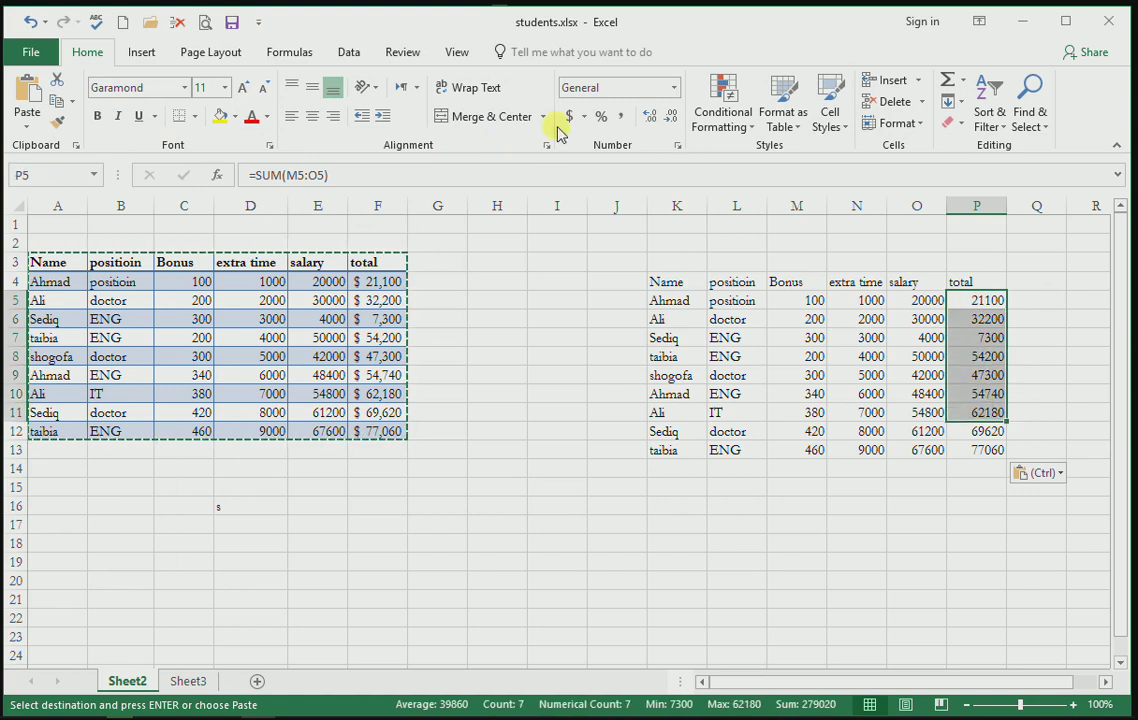
{"action": "left_click", "coordinate": [312, 175]}
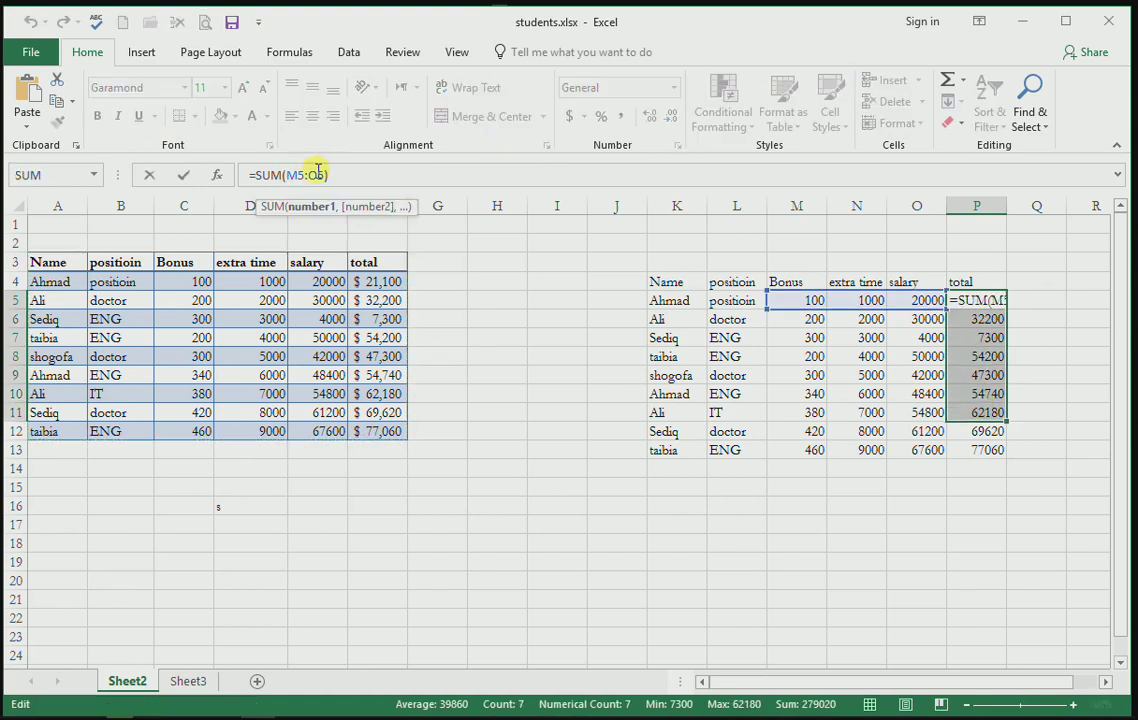
{"action": "left_click", "coordinate": [786, 357]}
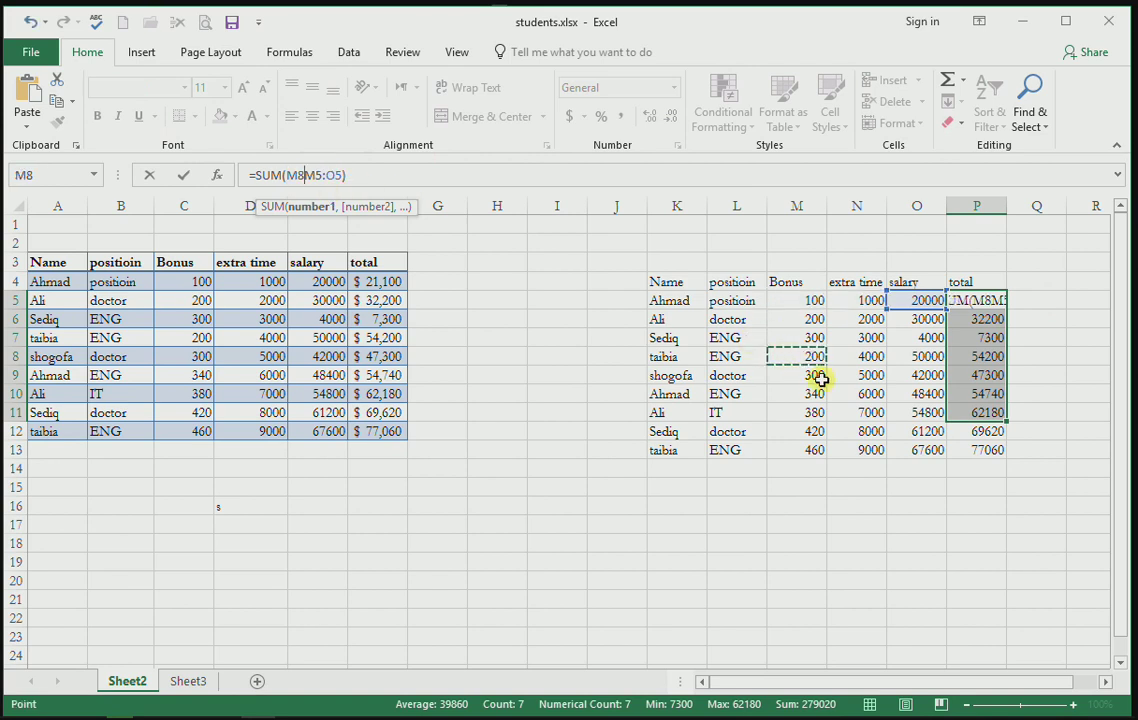
{"action": "key", "text": "Escape"}
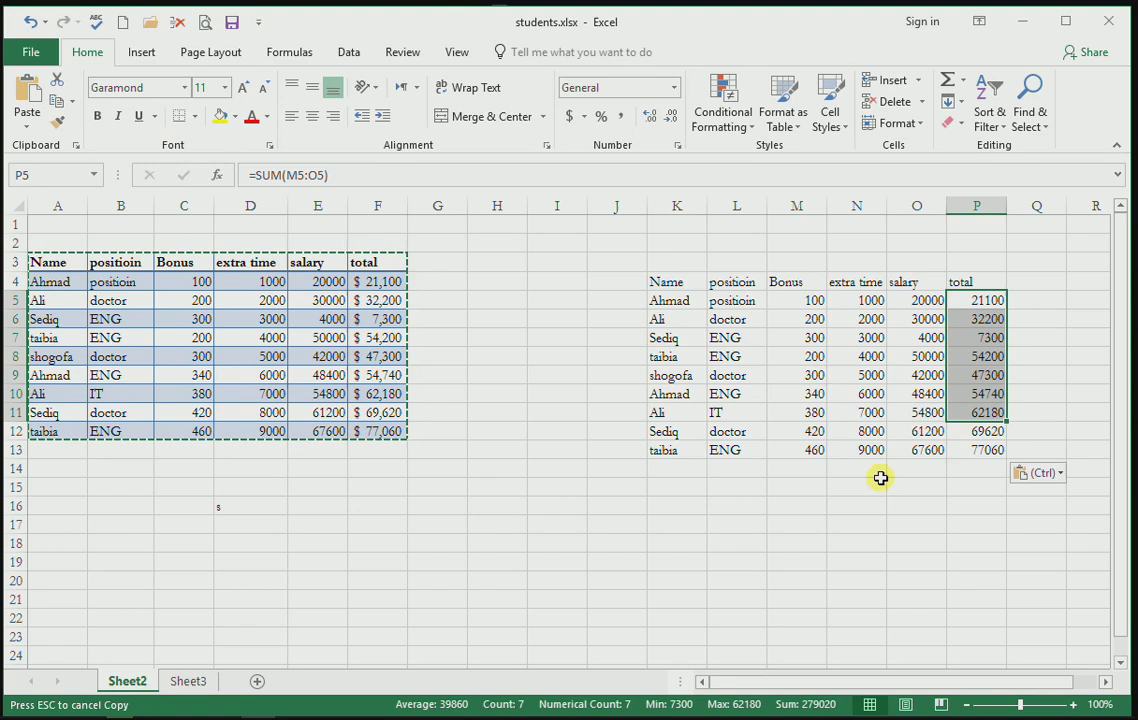
Step: Clear row 7's bonus, extra time and salary to see its total drop, then undo that and the paste
{"action": "left_click", "coordinate": [925, 470]}
{"action": "left_click_drag", "start_coordinate": [800, 338], "coordinate": [925, 340]}
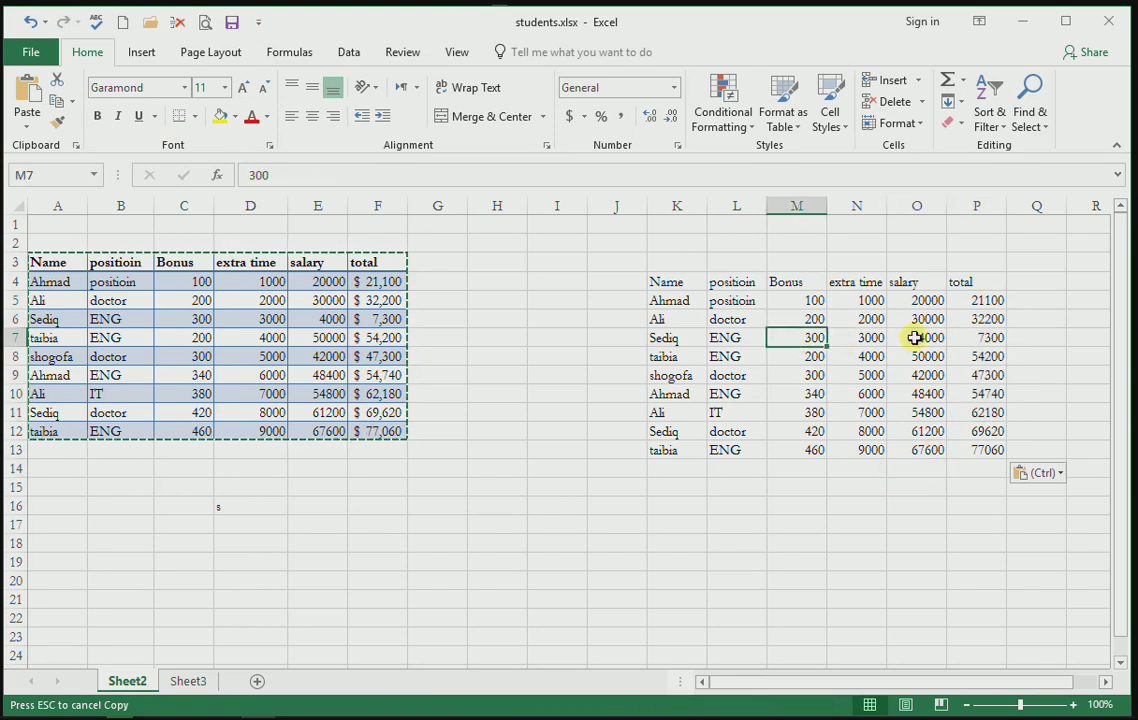
{"action": "key", "text": "Delete"}
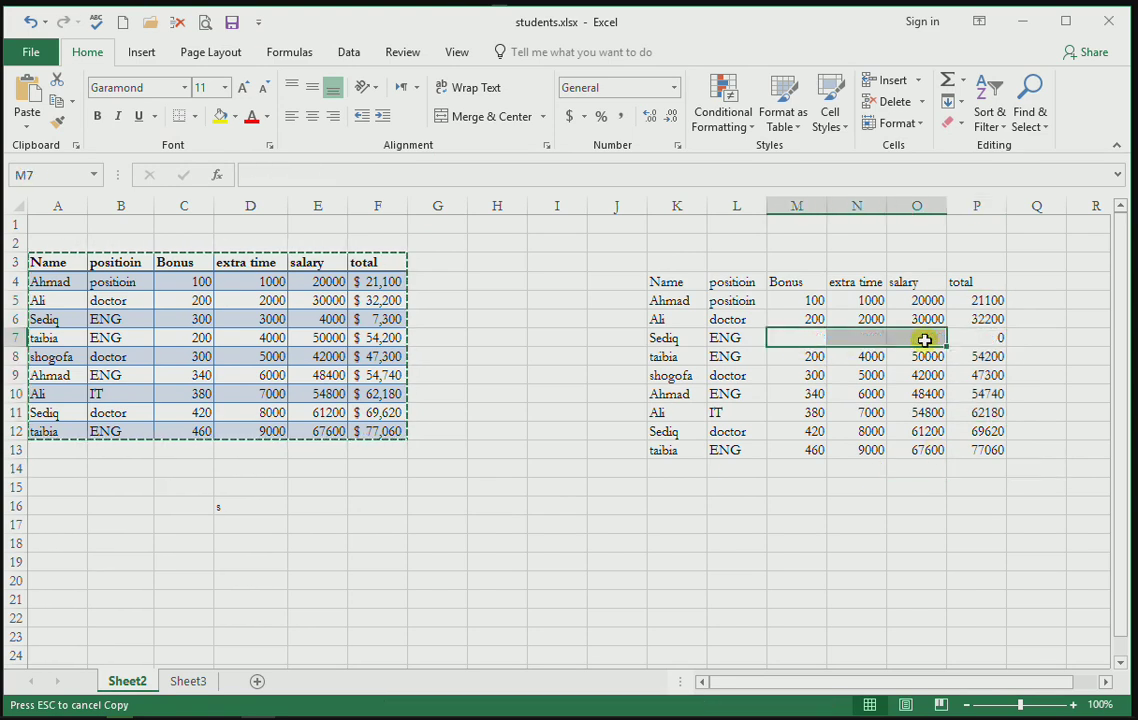
{"action": "key", "text": "ctrl+z"}
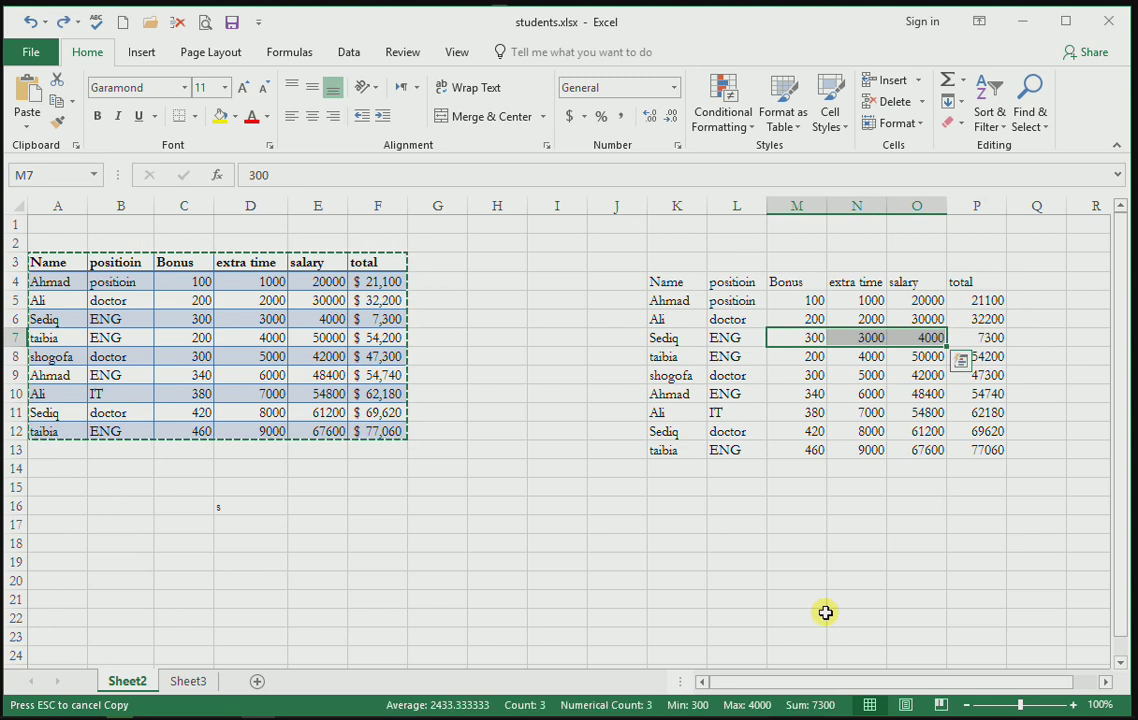
{"action": "key", "text": "ctrl+z"}
Step: Paste the table as values only at K4, confirm P7 is a plain number, then undo
{"action": "key", "text": "ctrl+alt+v"}
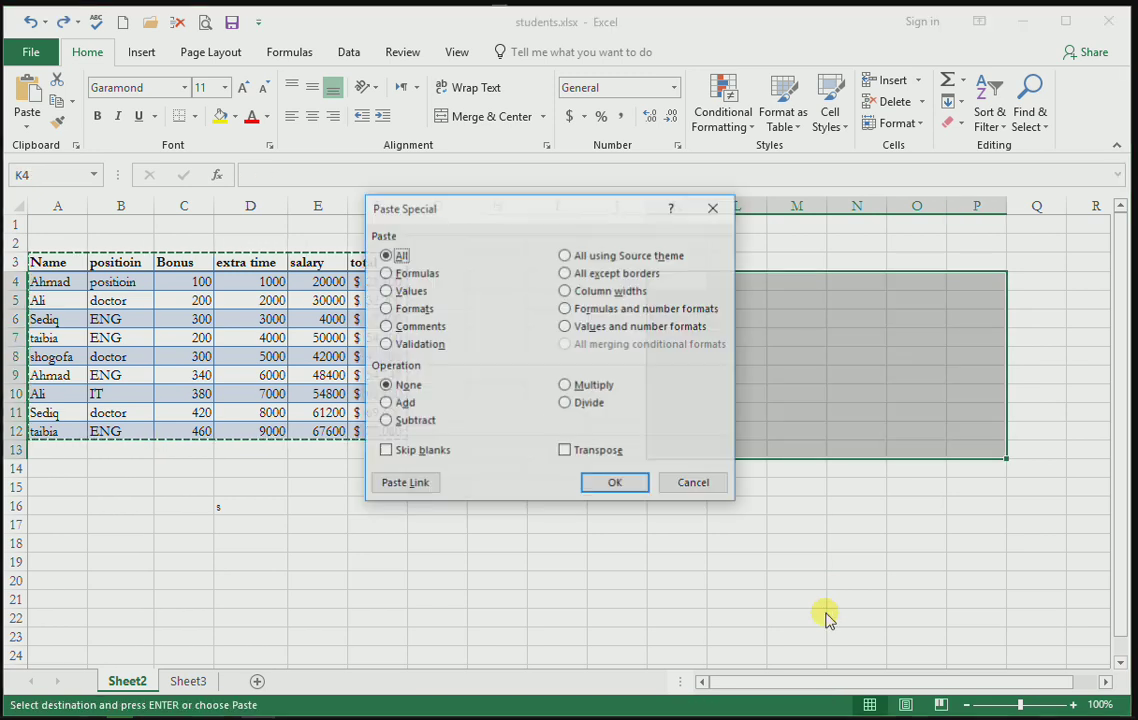
{"action": "left_click", "coordinate": [408, 291]}
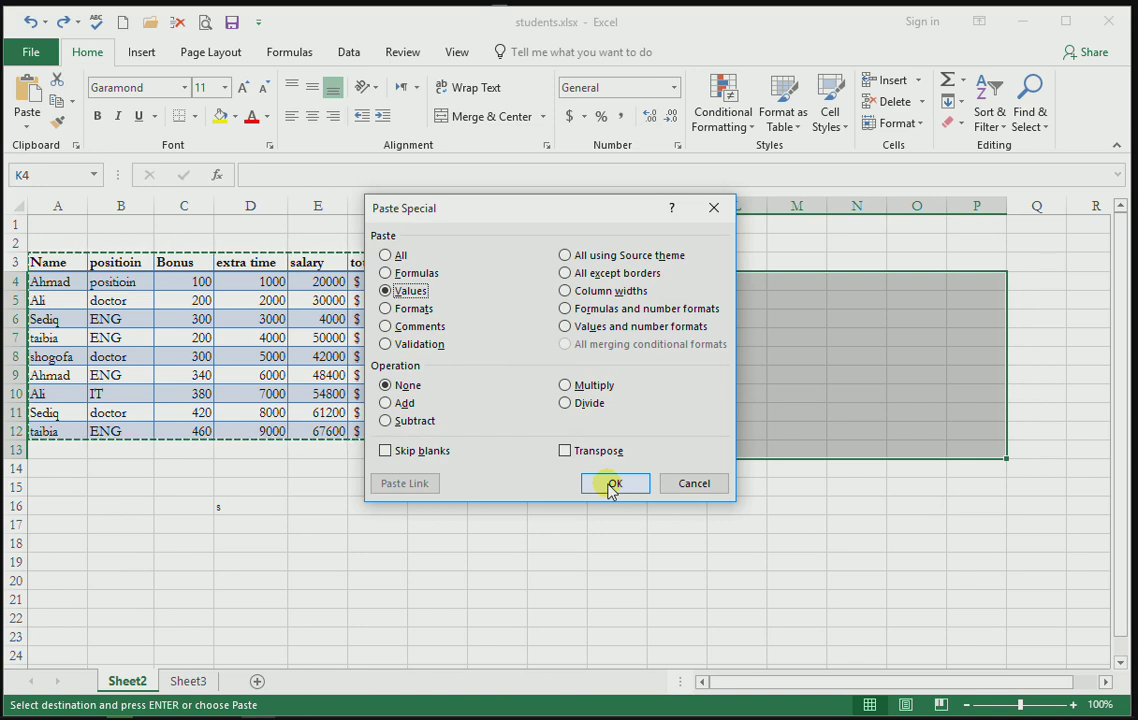
{"action": "left_click", "coordinate": [612, 484]}
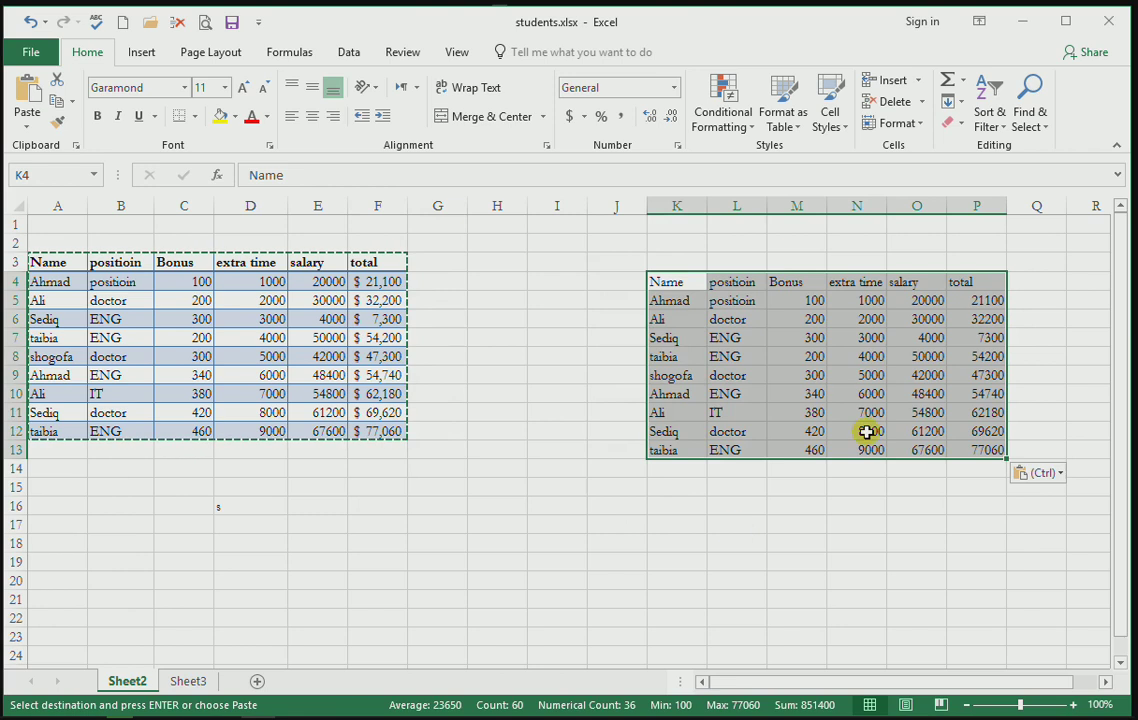
{"action": "left_click_drag", "start_coordinate": [918, 393], "coordinate": [960, 390]}
{"action": "left_click", "coordinate": [975, 338]}
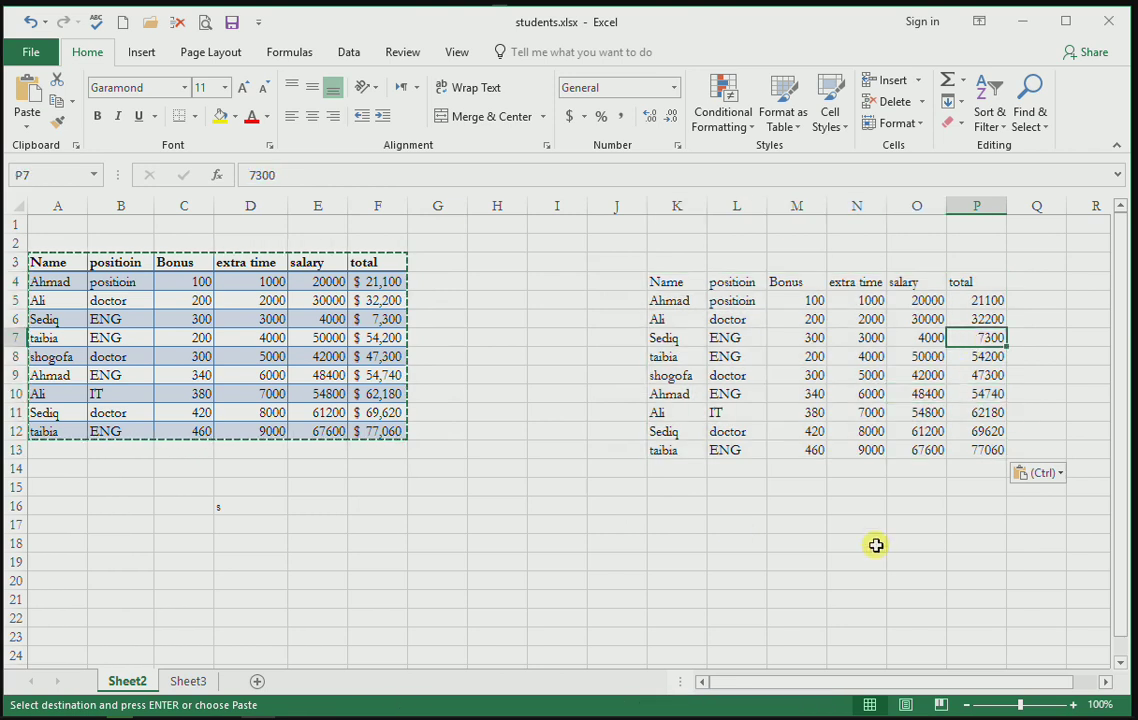
{"action": "key", "text": "ctrl+z"}
{"action": "key", "text": "ctrl+alt+v"}
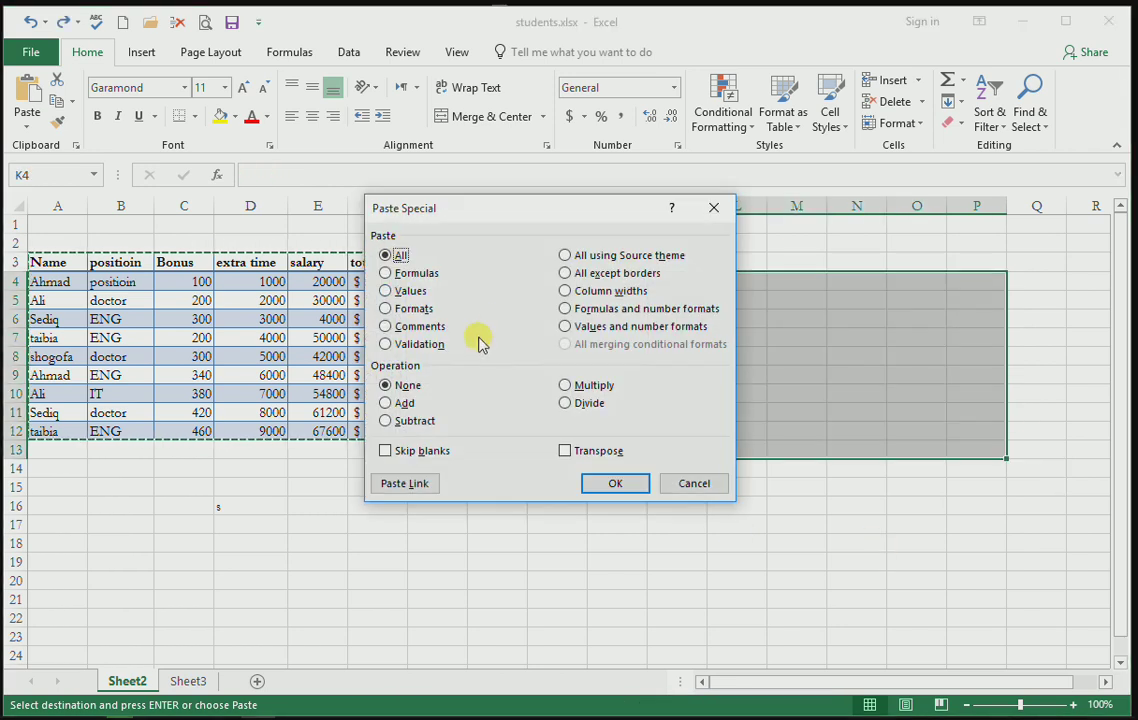
Step: Paste only the table's formats at K4, check the result, and undo it
{"action": "left_click", "coordinate": [406, 312]}
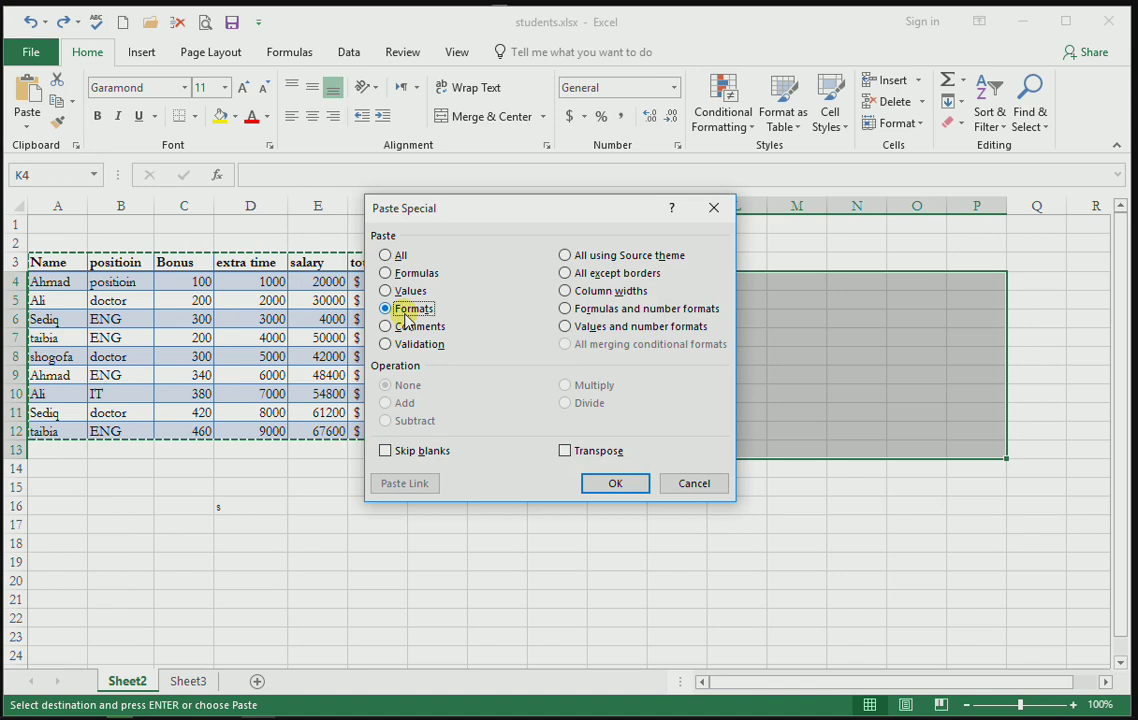
{"action": "left_click", "coordinate": [617, 483]}
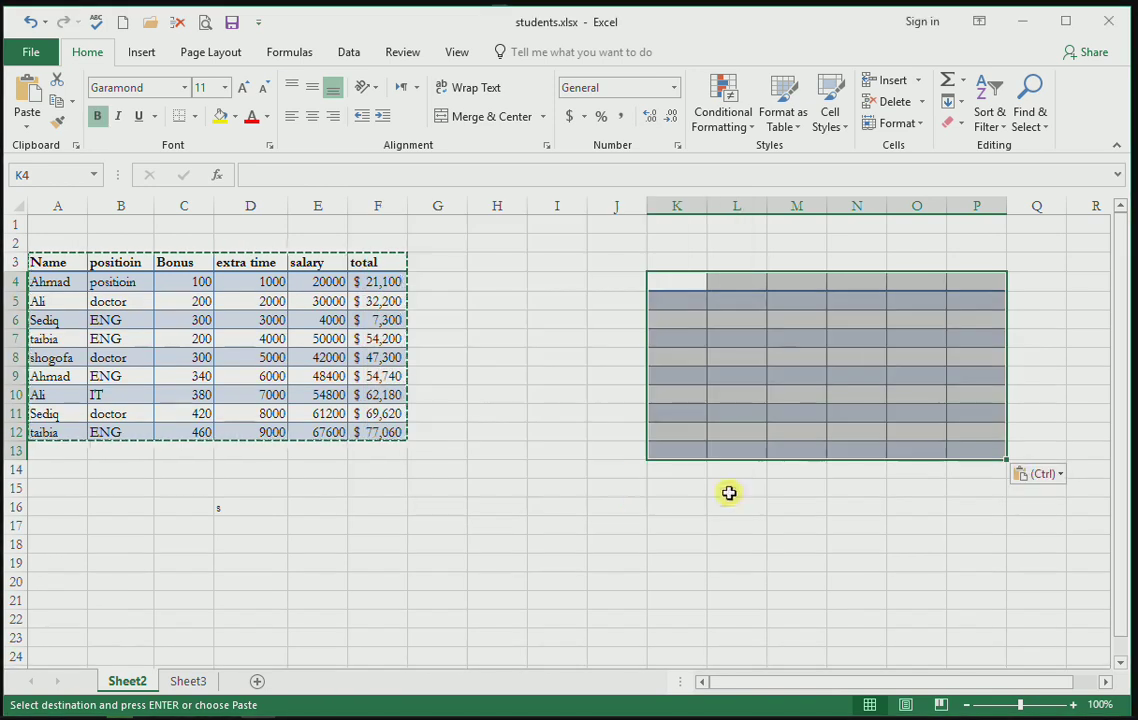
{"action": "left_click", "coordinate": [729, 489]}
{"action": "key", "text": "ctrl+z"}
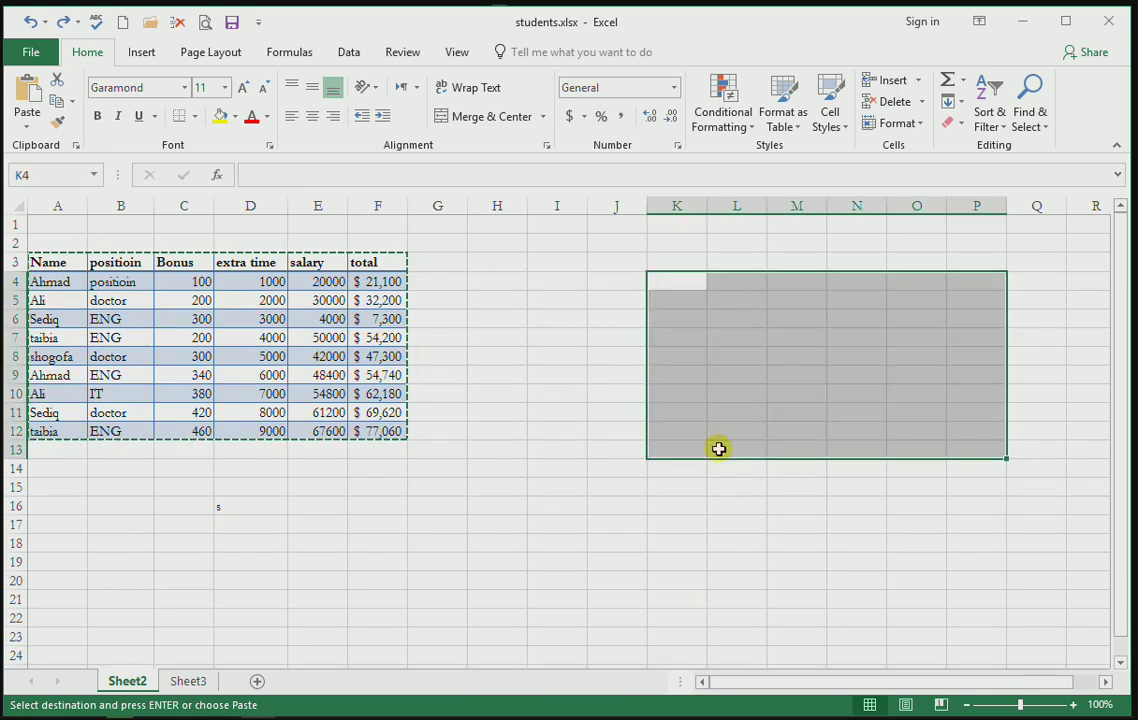
Step: Paste only comments at K4, then cancel the pending copy of the table
{"action": "key", "text": "ctrl+alt+v"}
{"action": "left_click", "coordinate": [425, 328]}
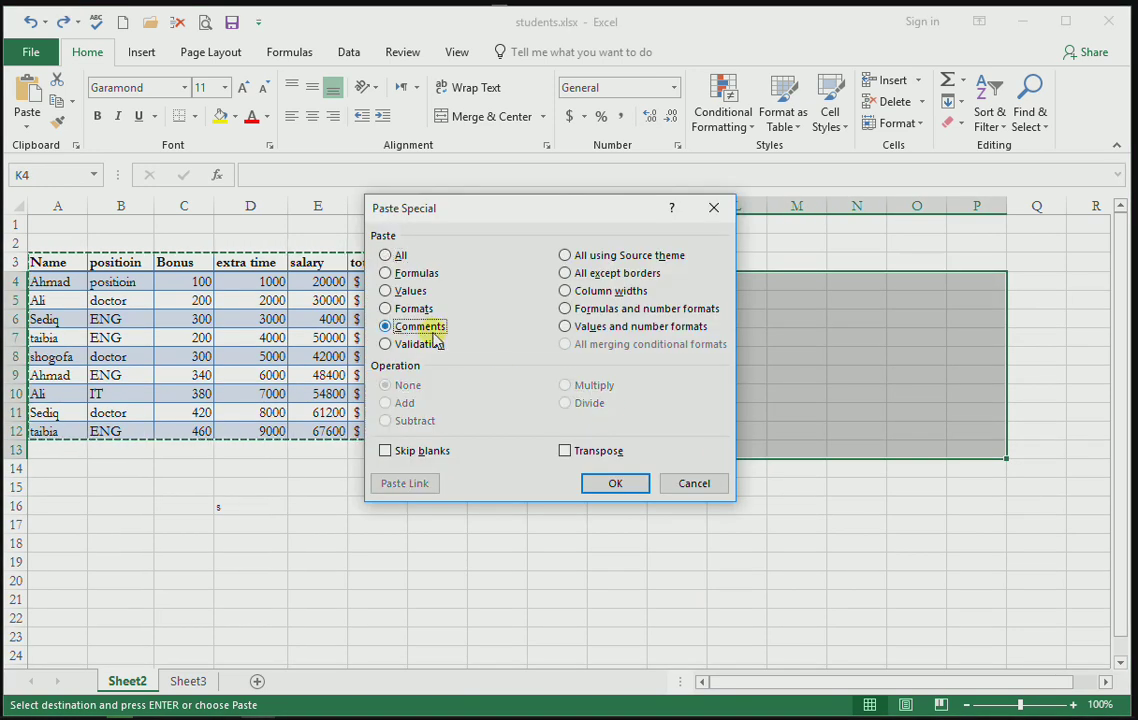
{"action": "left_click", "coordinate": [628, 487]}
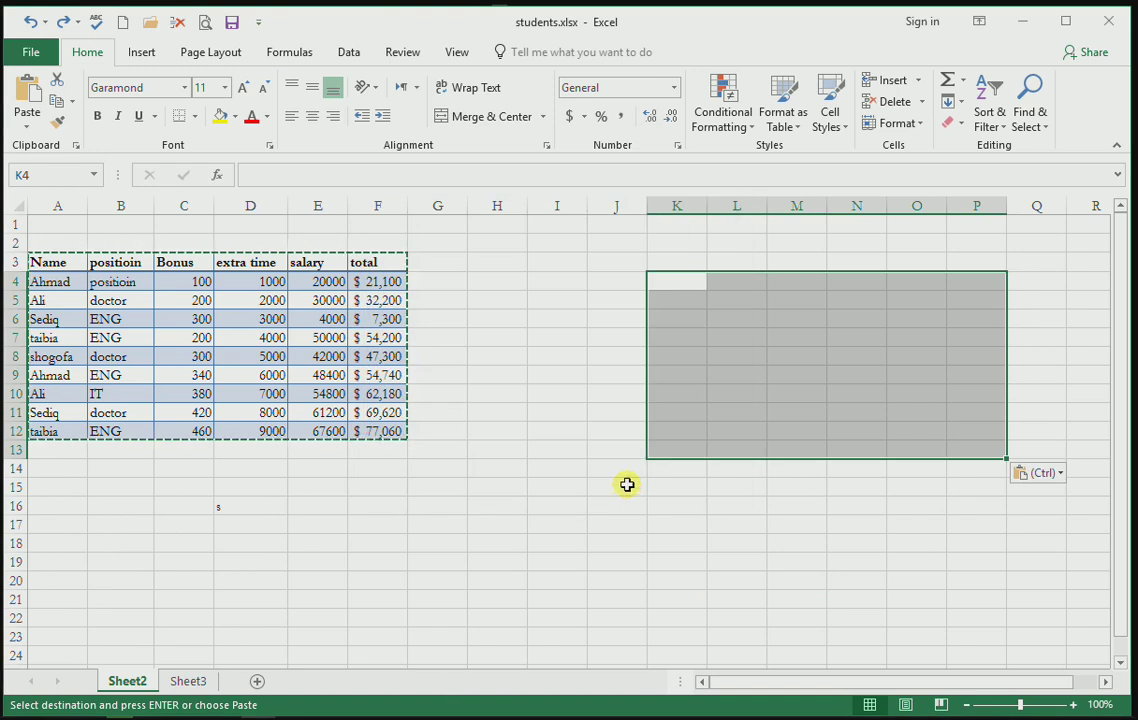
{"action": "left_click", "coordinate": [627, 485]}
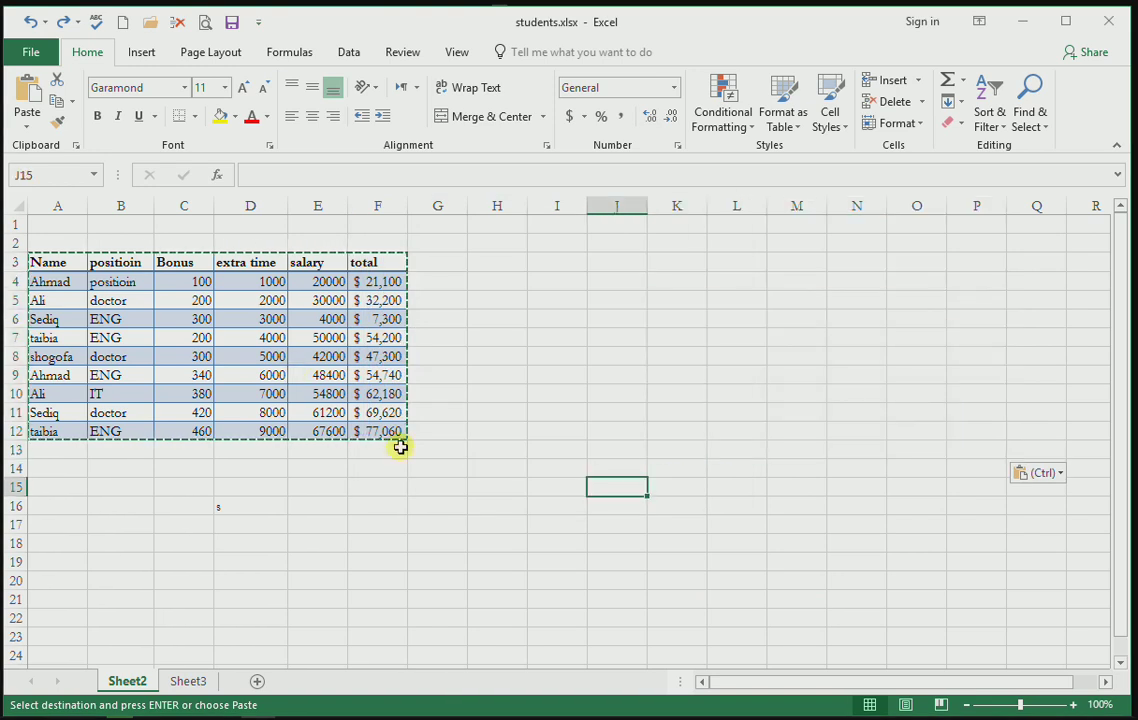
{"action": "key", "text": "Escape"}
Step: Add a new comment reading 'she is a lazy girl' to the student name in A8
{"action": "left_click", "coordinate": [158, 356]}
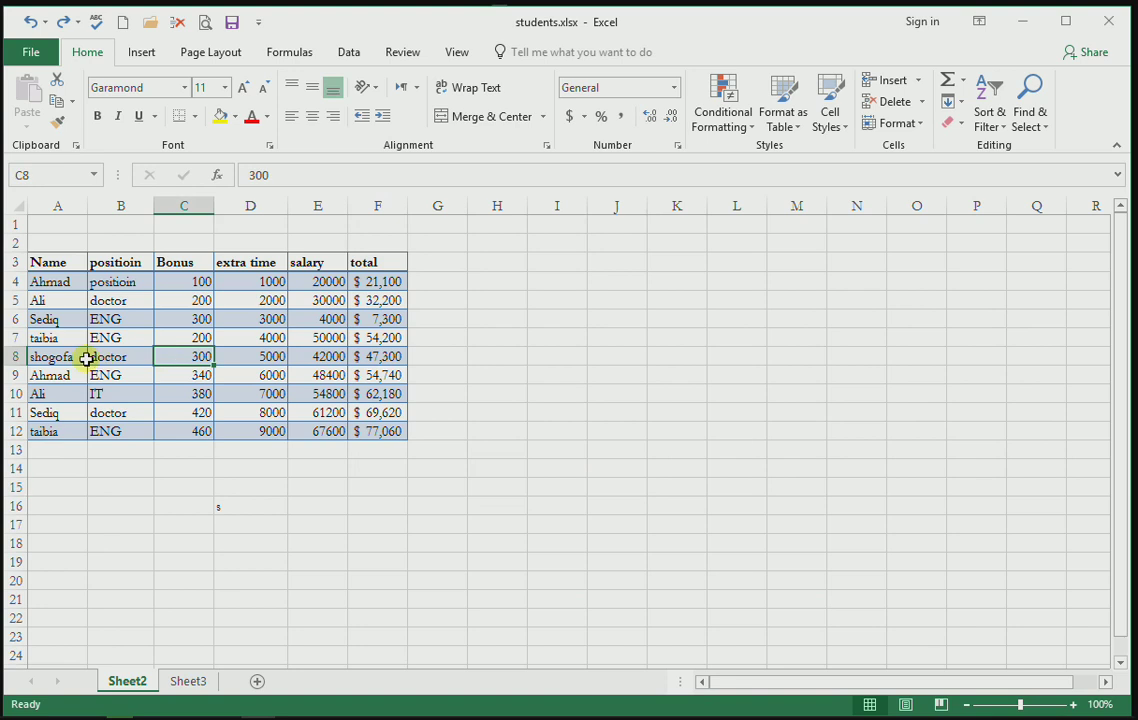
{"action": "left_click", "coordinate": [84, 357]}
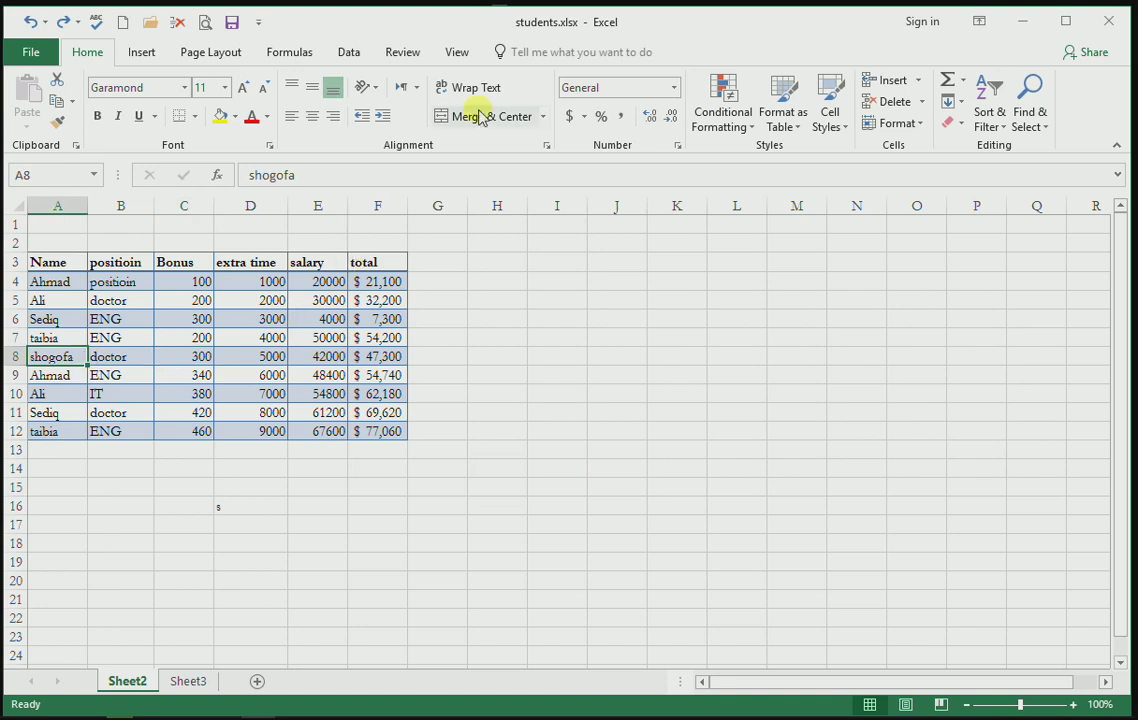
{"action": "left_click", "coordinate": [399, 54]}
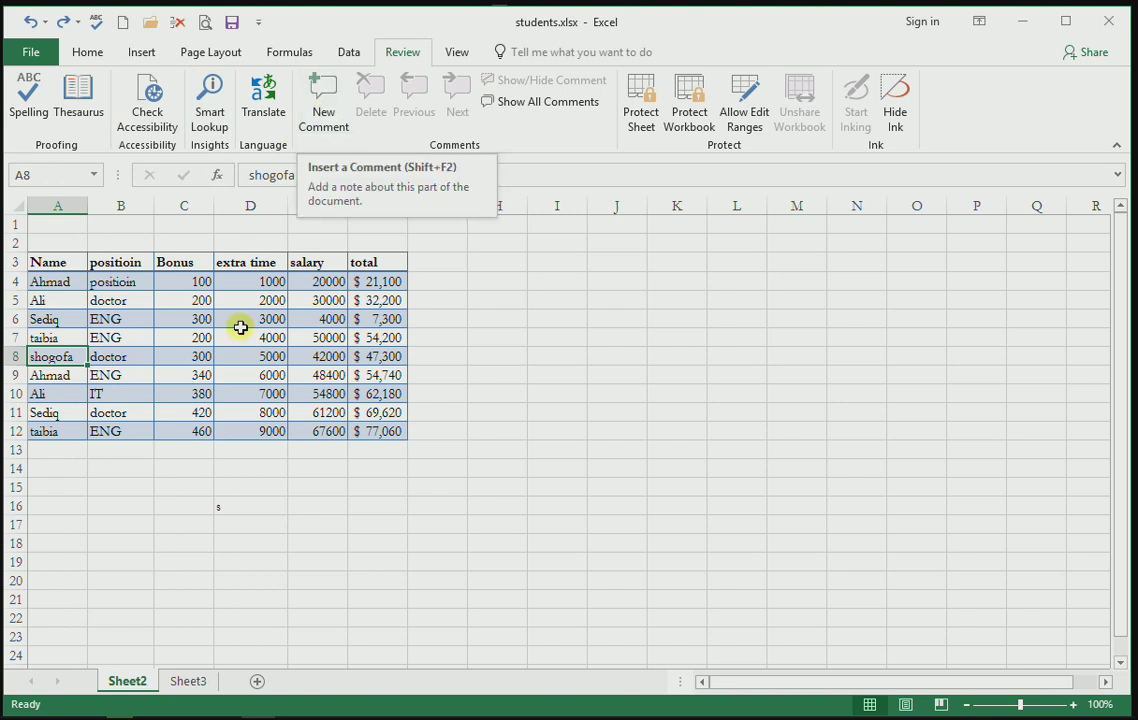
{"action": "key", "text": "shift+F2"}
{"action": "type", "text": "she is a lazy girl"}
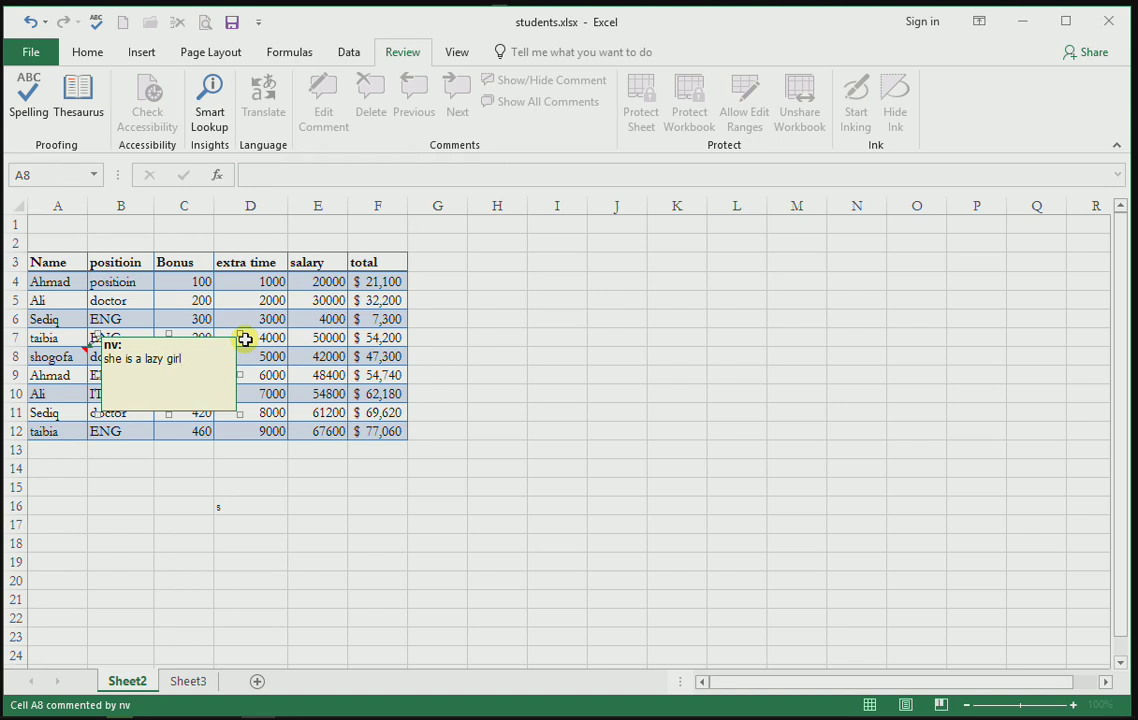
{"action": "left_click", "coordinate": [276, 565]}
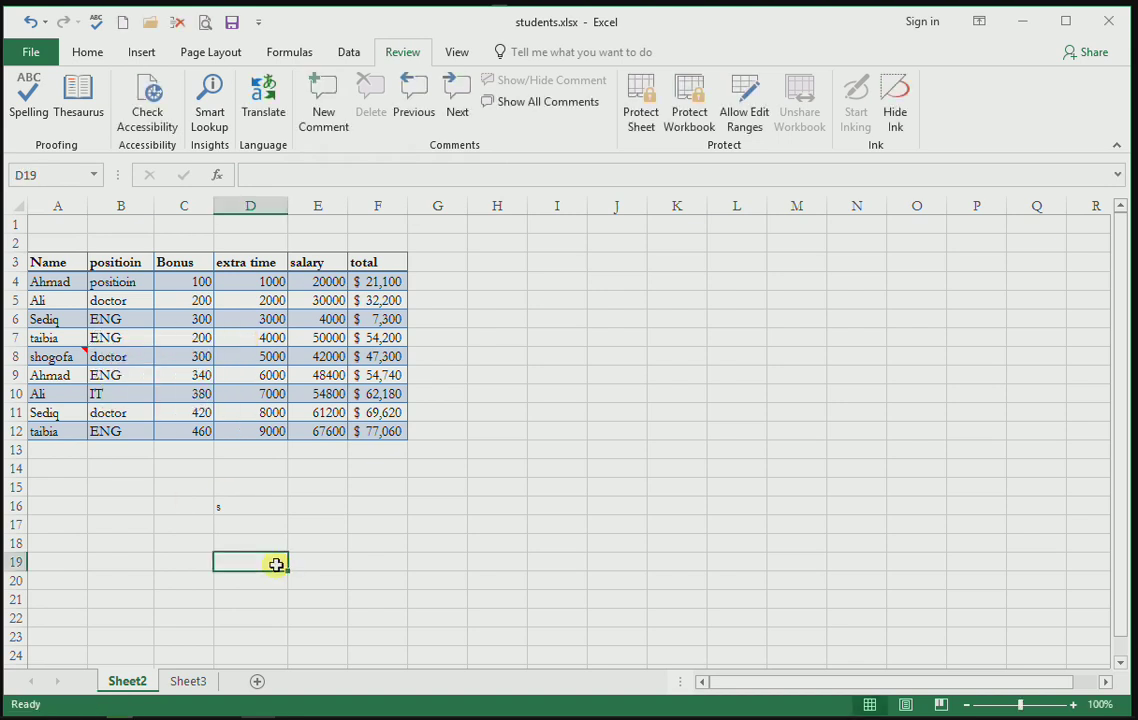
{"action": "mouse_move", "coordinate": [87, 353]}
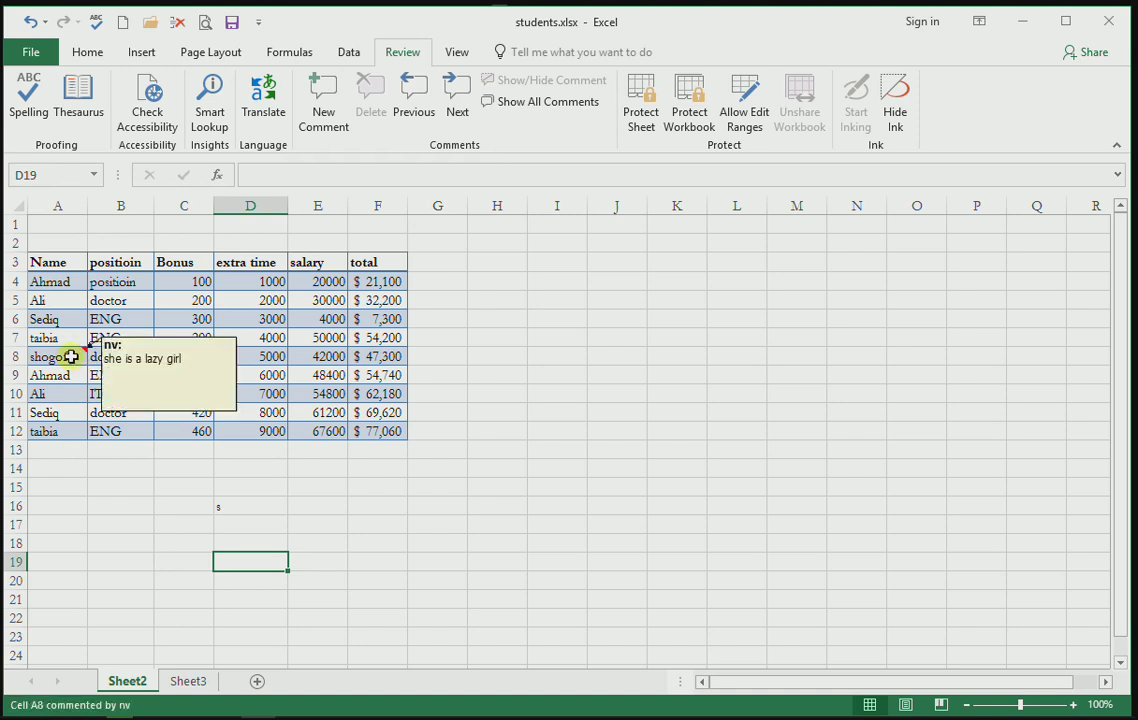
{"action": "left_click", "coordinate": [84, 349]}
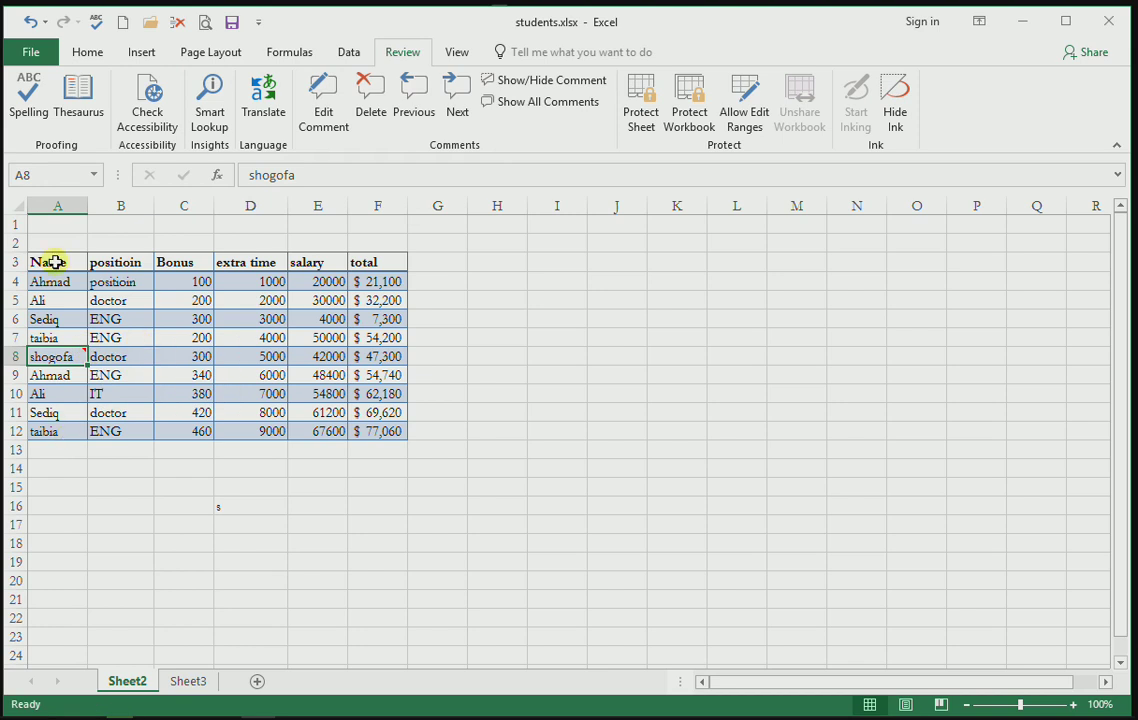
{"action": "left_click_drag", "start_coordinate": [47, 260], "coordinate": [390, 431]}
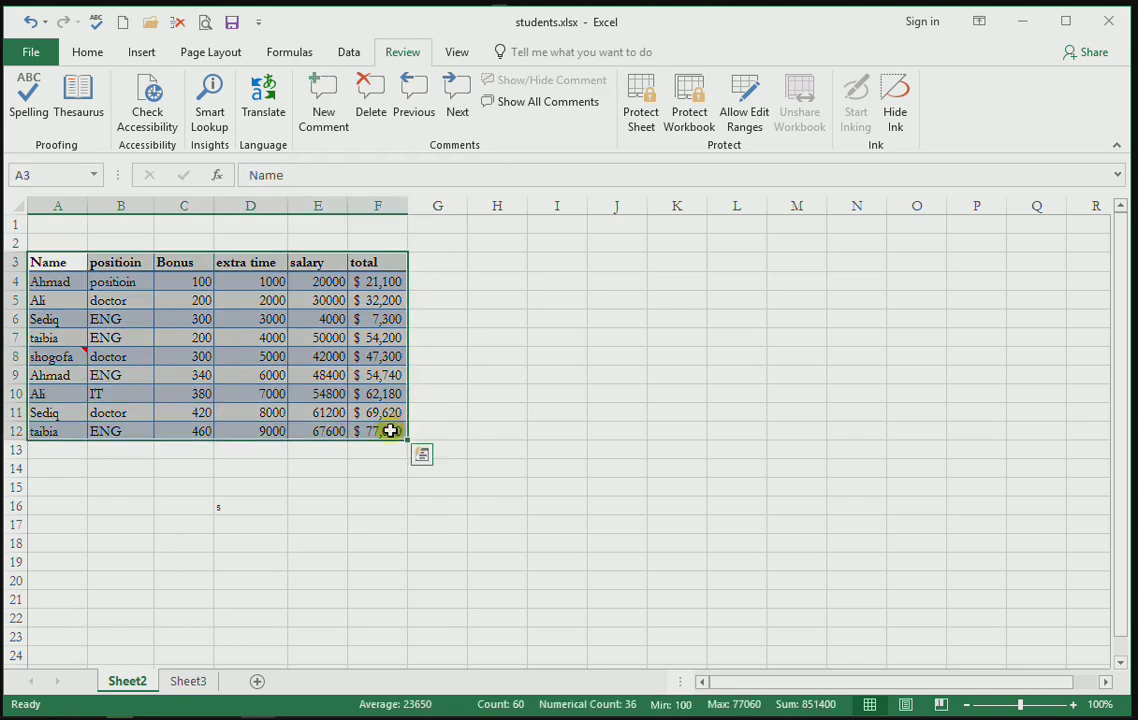
{"action": "key", "text": "ctrl+c"}
{"action": "left_click", "coordinate": [720, 345]}
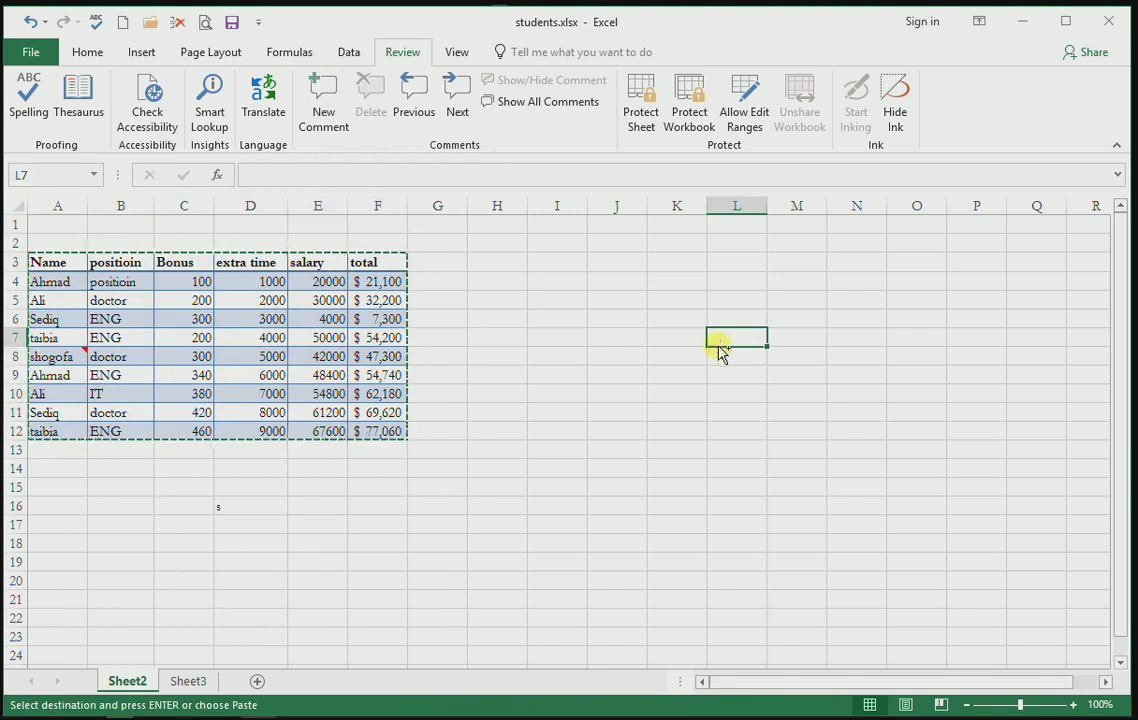
{"action": "key", "text": "ctrl+alt+v"}
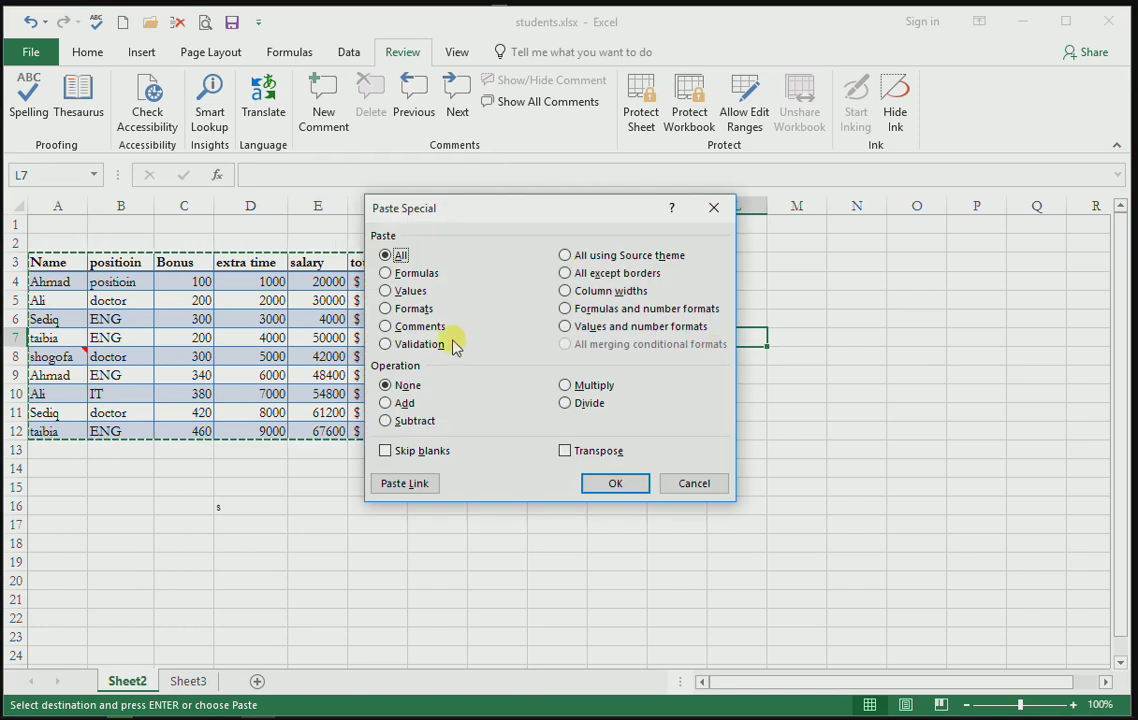
{"action": "left_click", "coordinate": [420, 328]}
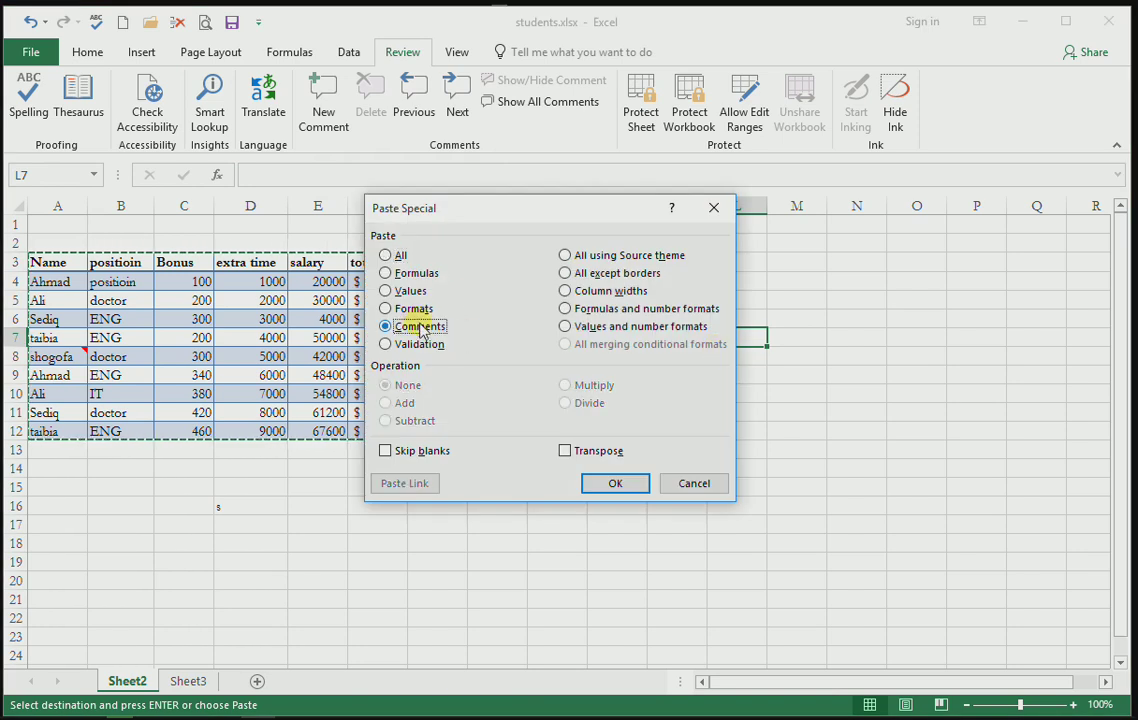
{"action": "left_click", "coordinate": [636, 486]}
{"action": "left_click", "coordinate": [743, 427]}
{"action": "left_click_drag", "start_coordinate": [736, 487], "coordinate": [736, 506]}
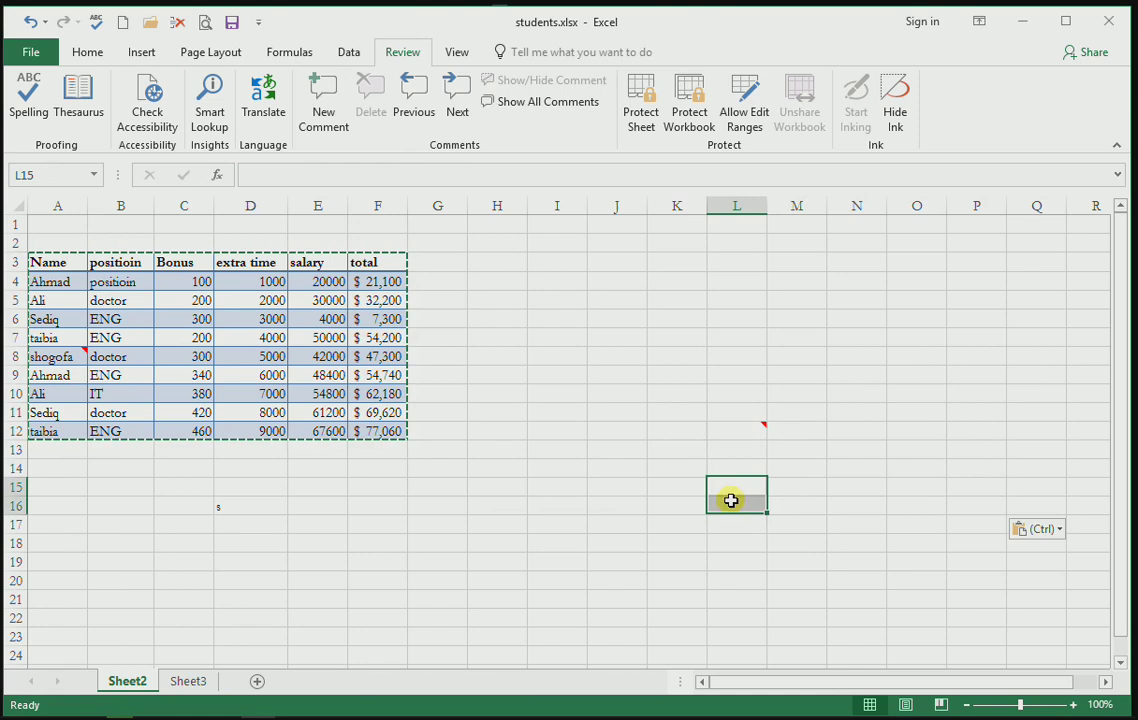
{"action": "key", "text": "ctrl+z"}
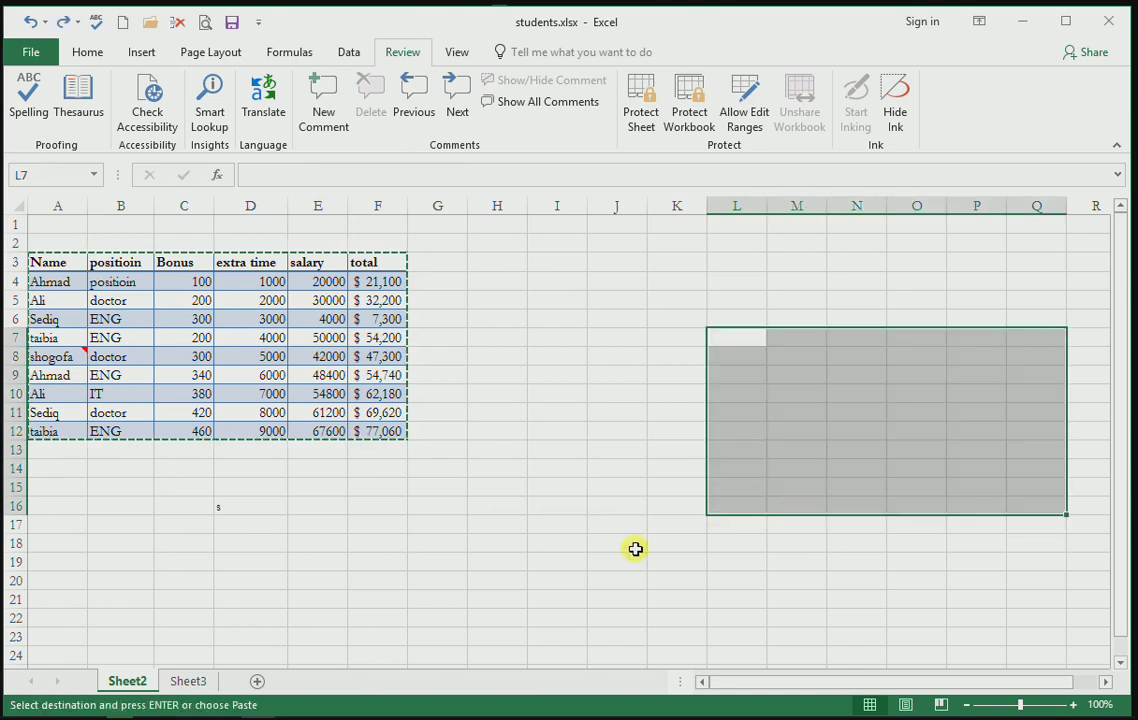
{"action": "key", "text": "ctrl+z"}
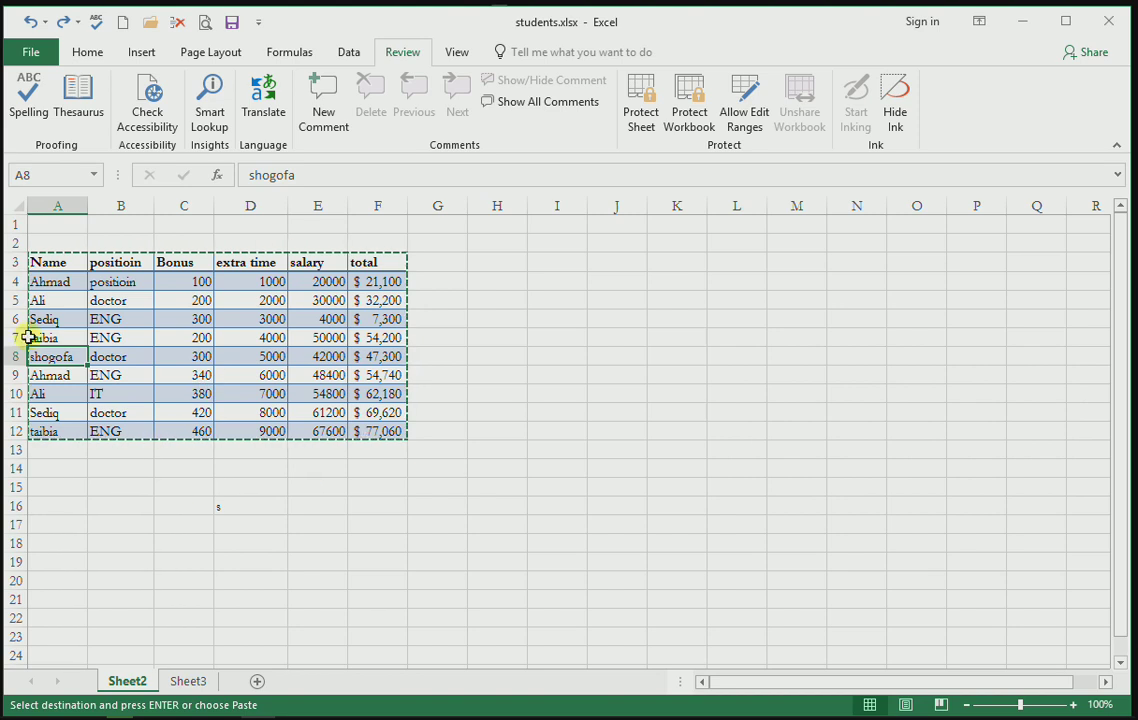
{"action": "key", "text": "Escape"}
Step: Copy A3:F12, then choose Validation in Paste Special at K7 and cancel without pasting
{"action": "mouse_move", "coordinate": [40, 259]}
{"action": "left_mouse_down"}
{"action": "mouse_move", "coordinate": [386, 445]}
{"action": "mouse_move", "coordinate": [390, 426]}
{"action": "left_mouse_up"}
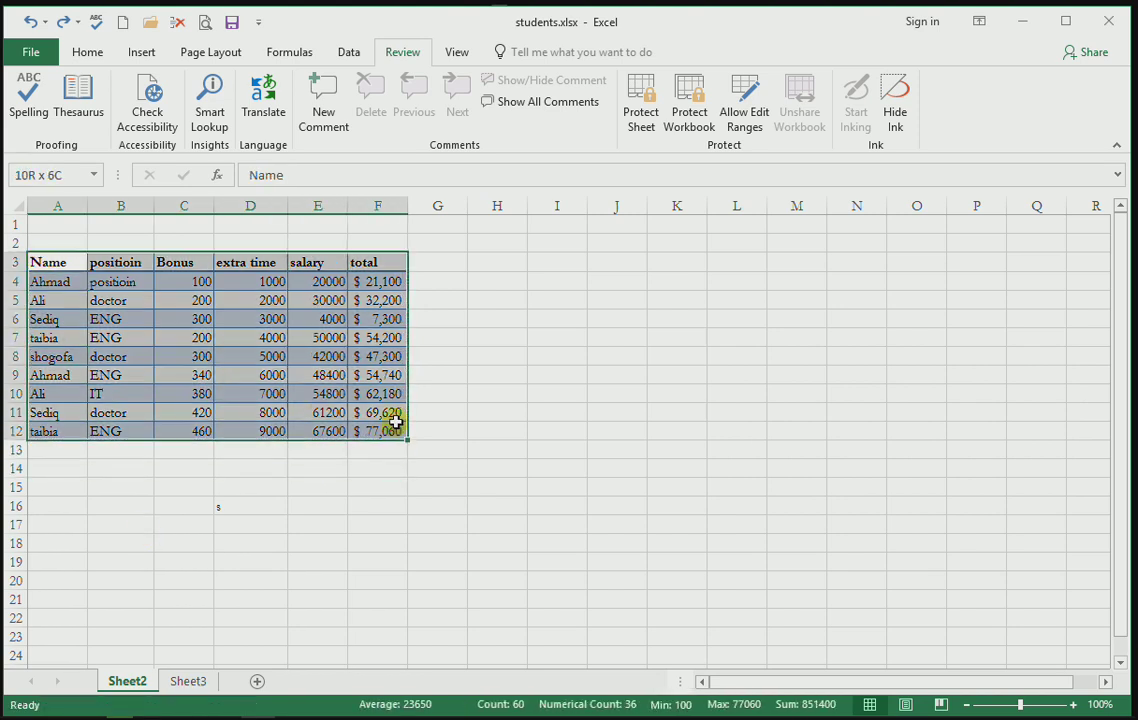
{"action": "key", "text": "ctrl+c"}
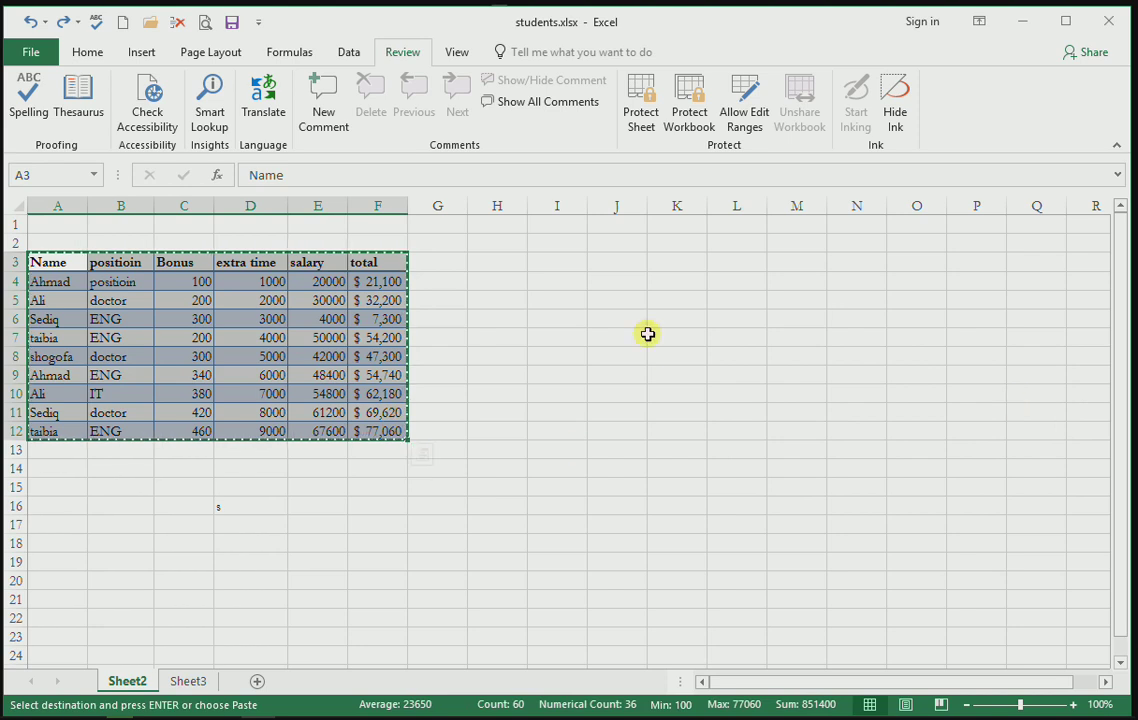
{"action": "left_click", "coordinate": [650, 335]}
{"action": "key", "text": "ctrl+alt+v"}
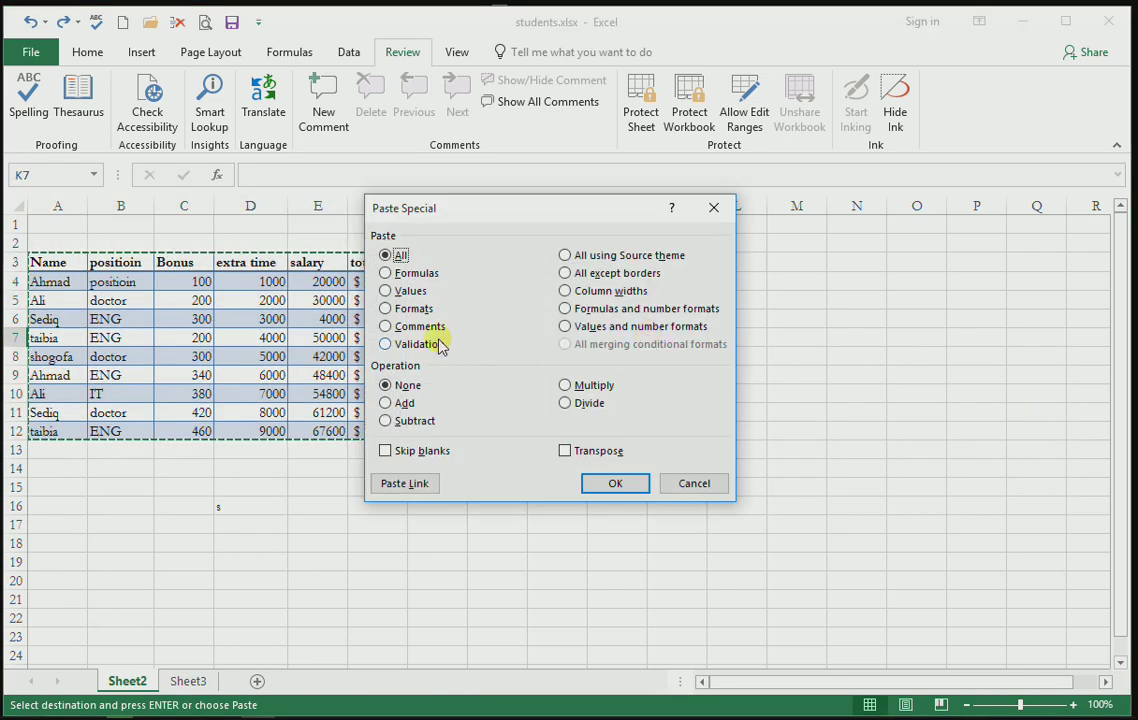
{"action": "left_click", "coordinate": [432, 345]}
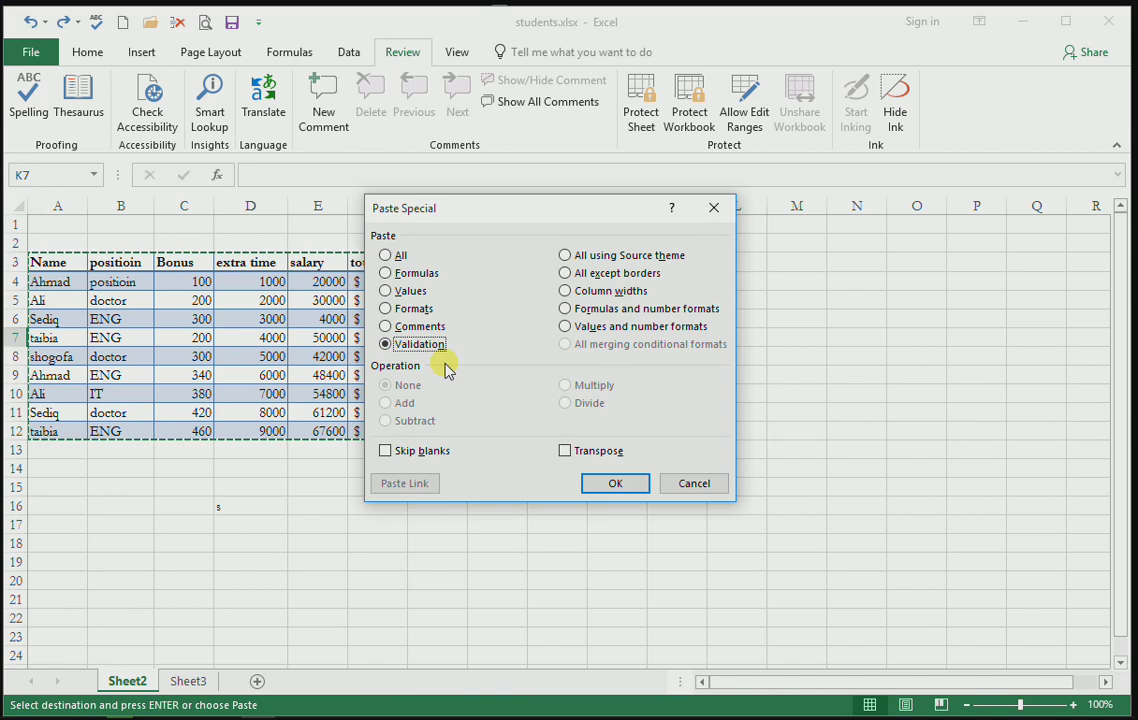
{"action": "left_click", "coordinate": [694, 484]}
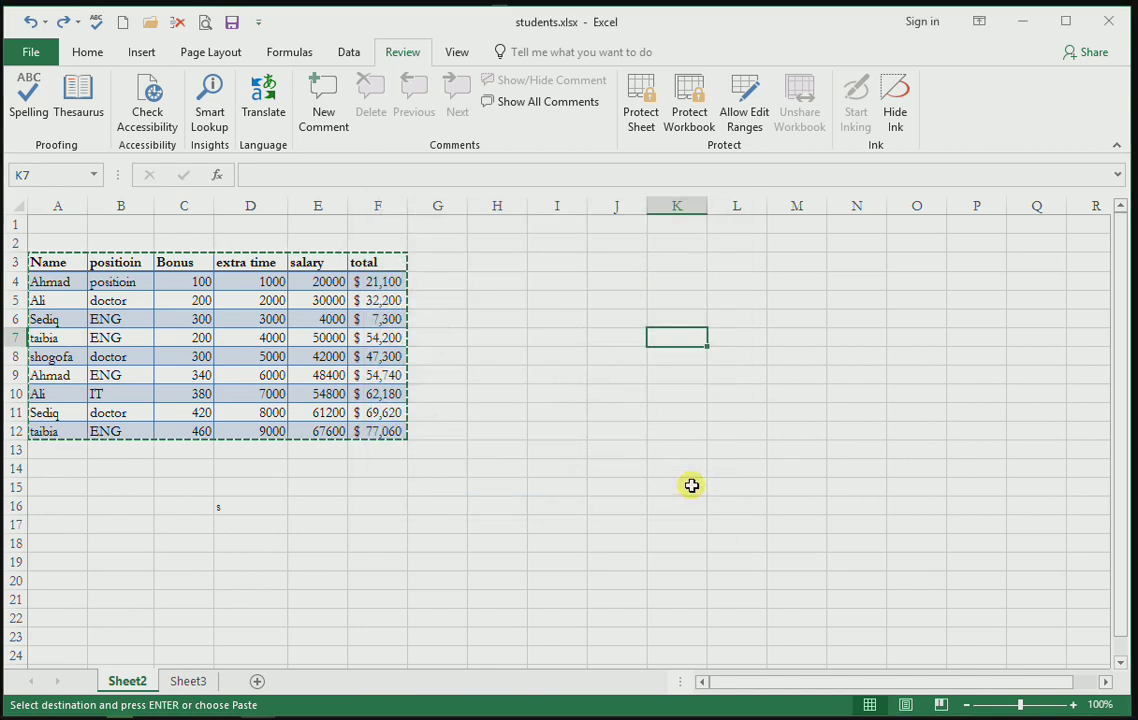
Step: Cancel the copy, delete the position entries in B4:B12, and show the Data tab
{"action": "key", "text": "Escape"}
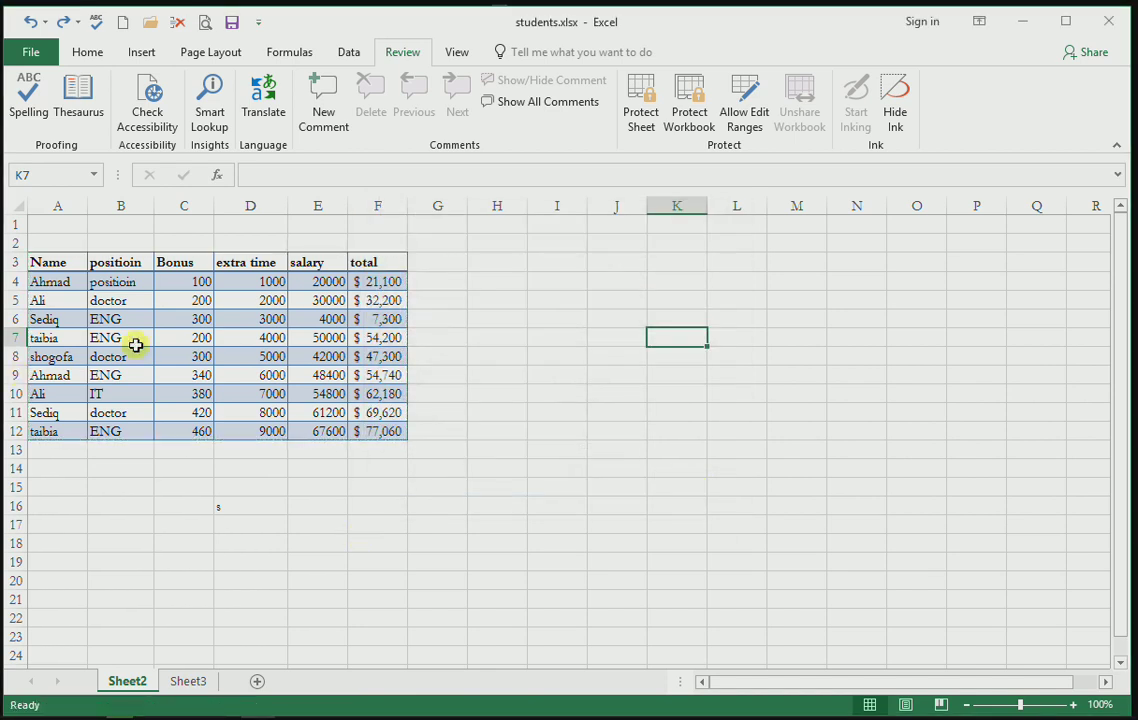
{"action": "mouse_move", "coordinate": [118, 285]}
{"action": "left_mouse_down"}
{"action": "mouse_move", "coordinate": [135, 458]}
{"action": "mouse_move", "coordinate": [131, 427]}
{"action": "left_mouse_up"}
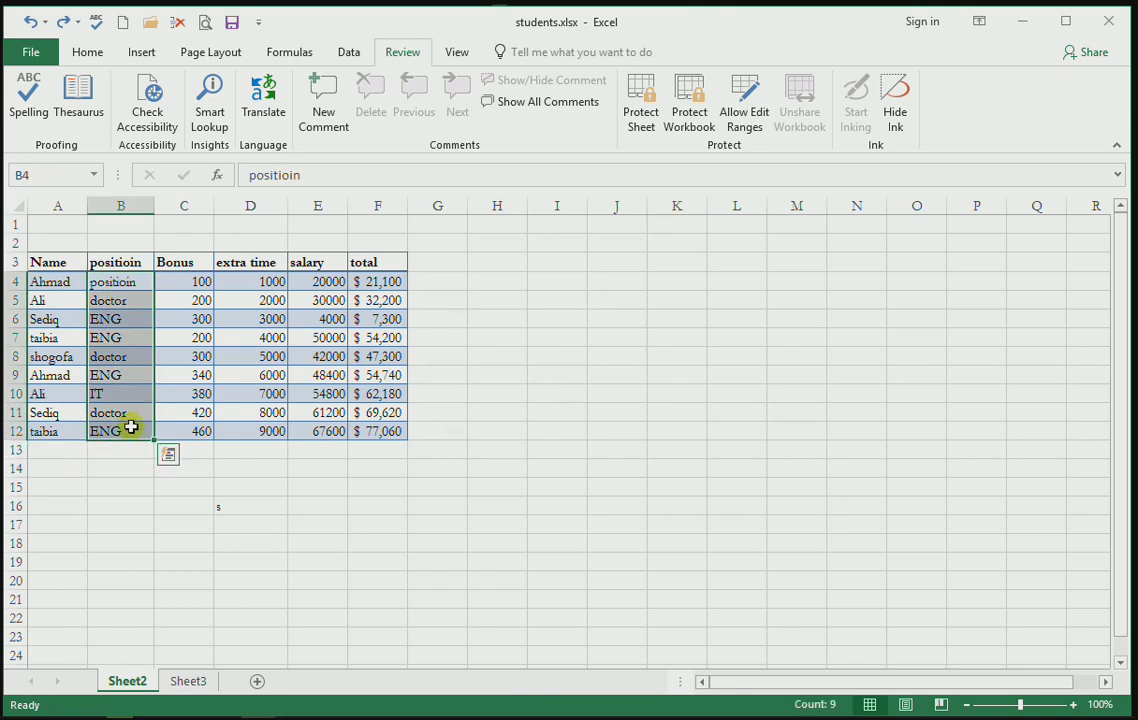
{"action": "key", "text": "Delete"}
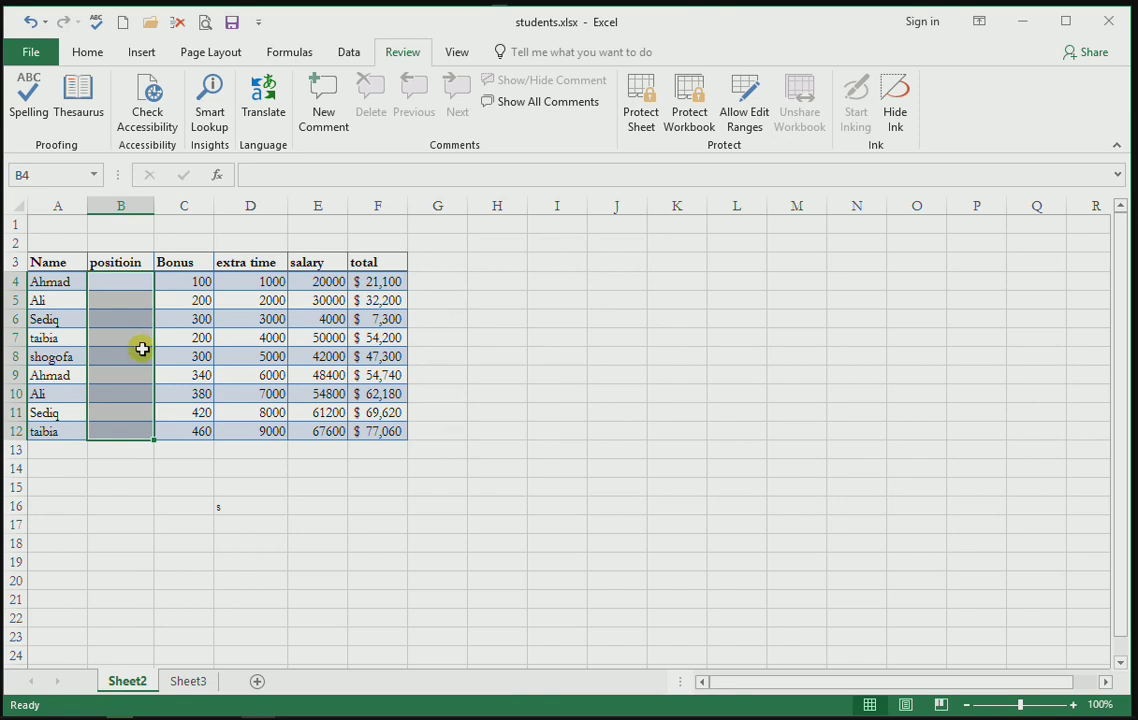
{"action": "left_click", "coordinate": [87, 53]}
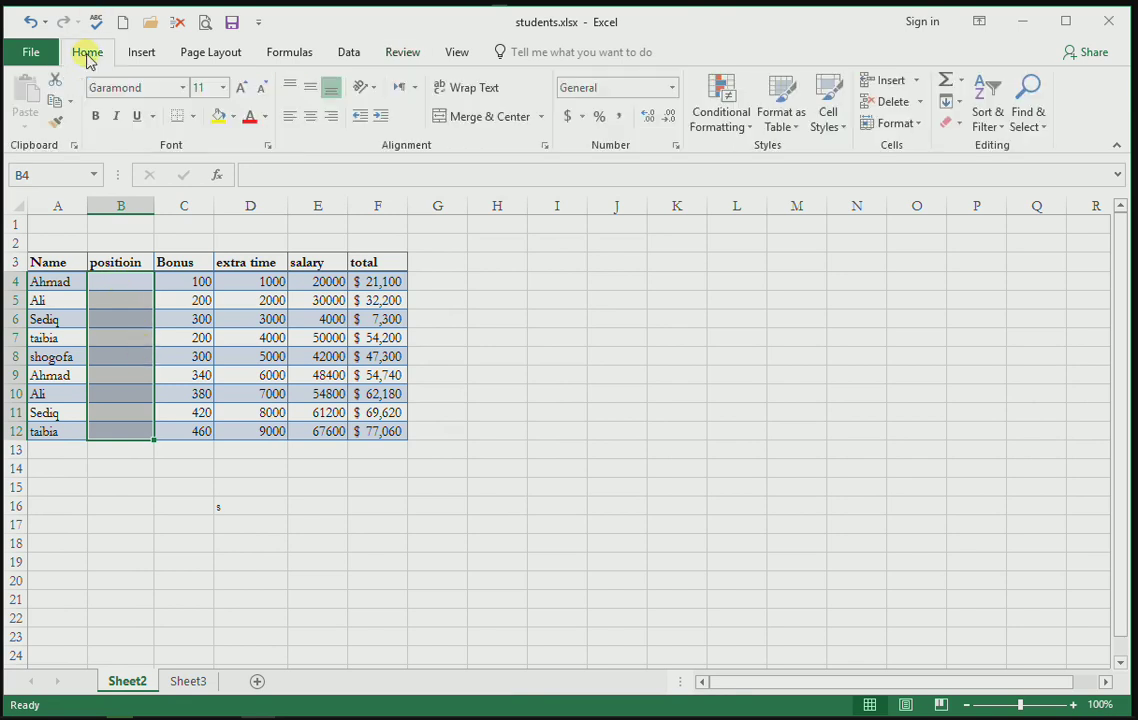
{"action": "left_click", "coordinate": [350, 53]}
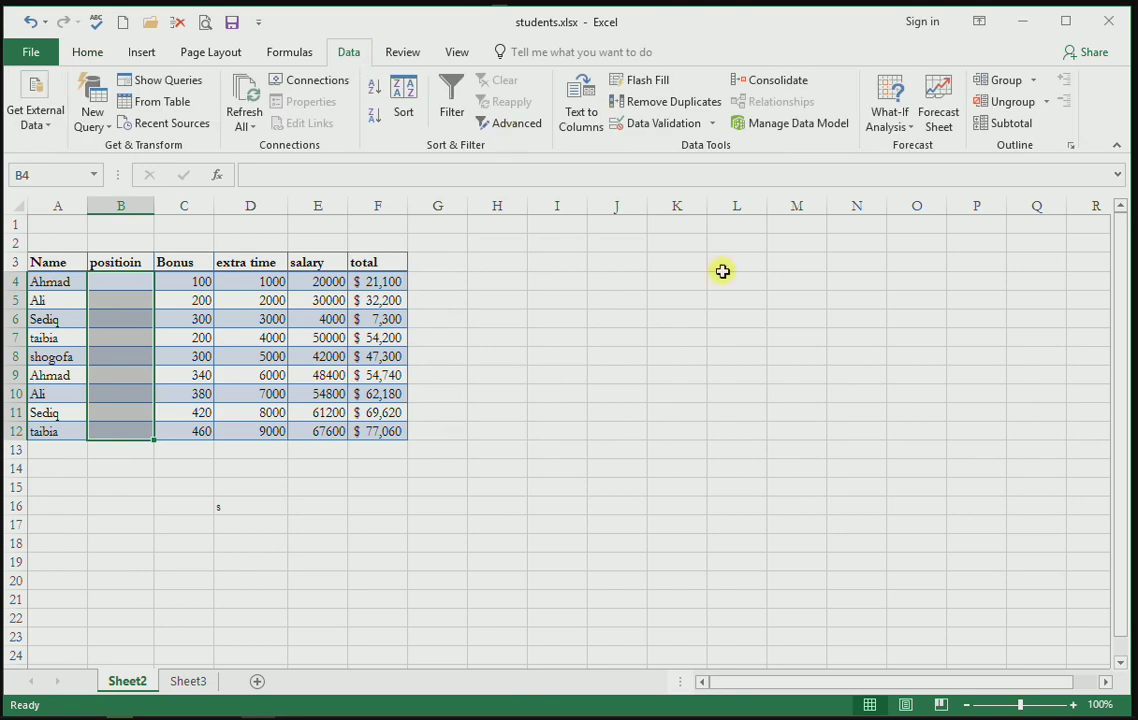
Step: Restrict B4:B12 to a dropdown list of IT, Teacher, Doctor and test B4's arrow
{"action": "left_click", "coordinate": [670, 124]}
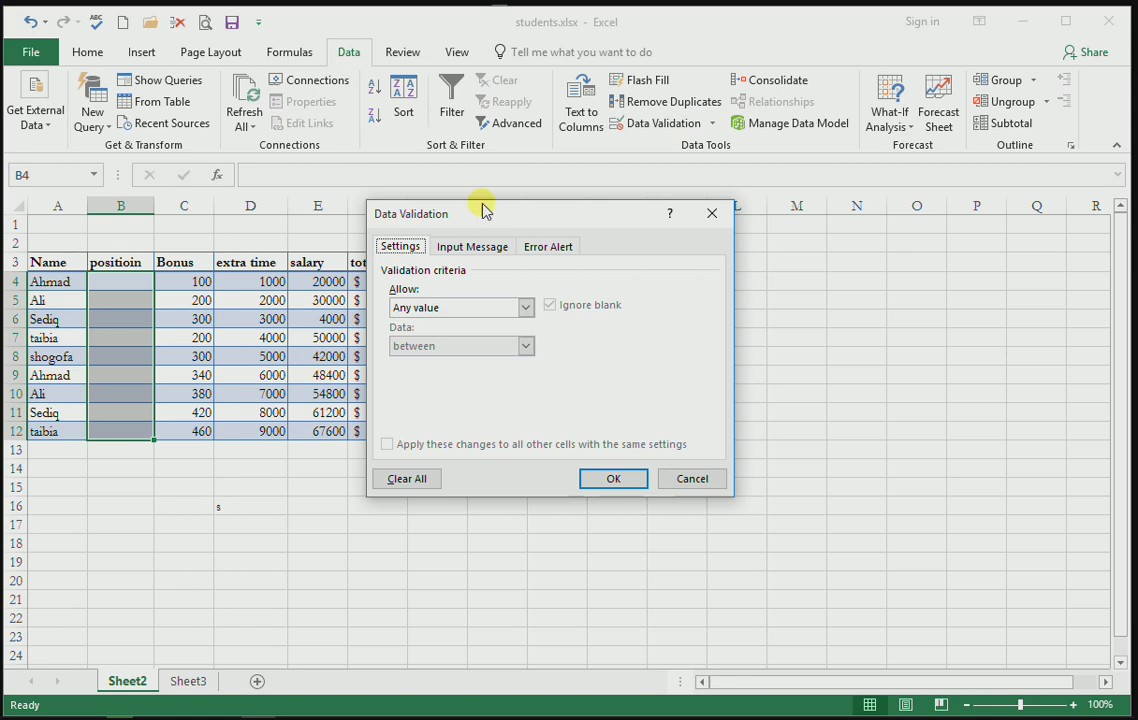
{"action": "left_click", "coordinate": [452, 310]}
{"action": "left_click", "coordinate": [450, 360]}
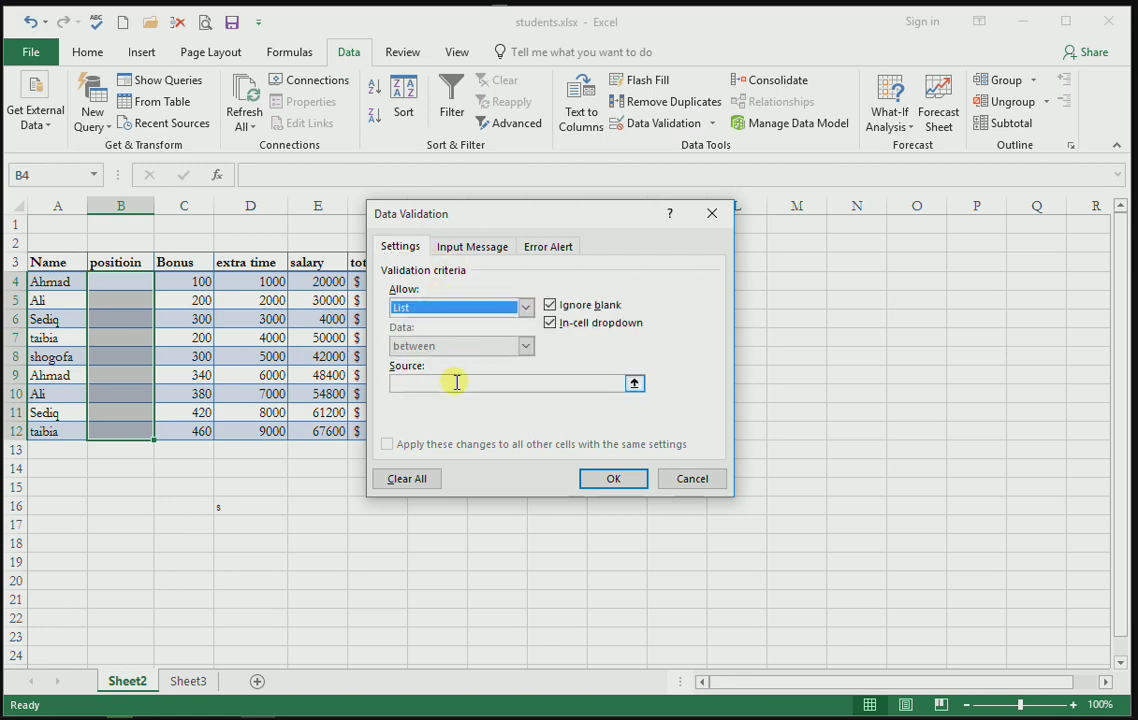
{"action": "left_click", "coordinate": [458, 381]}
{"action": "type", "text": "IT,Teacher,Docto"}
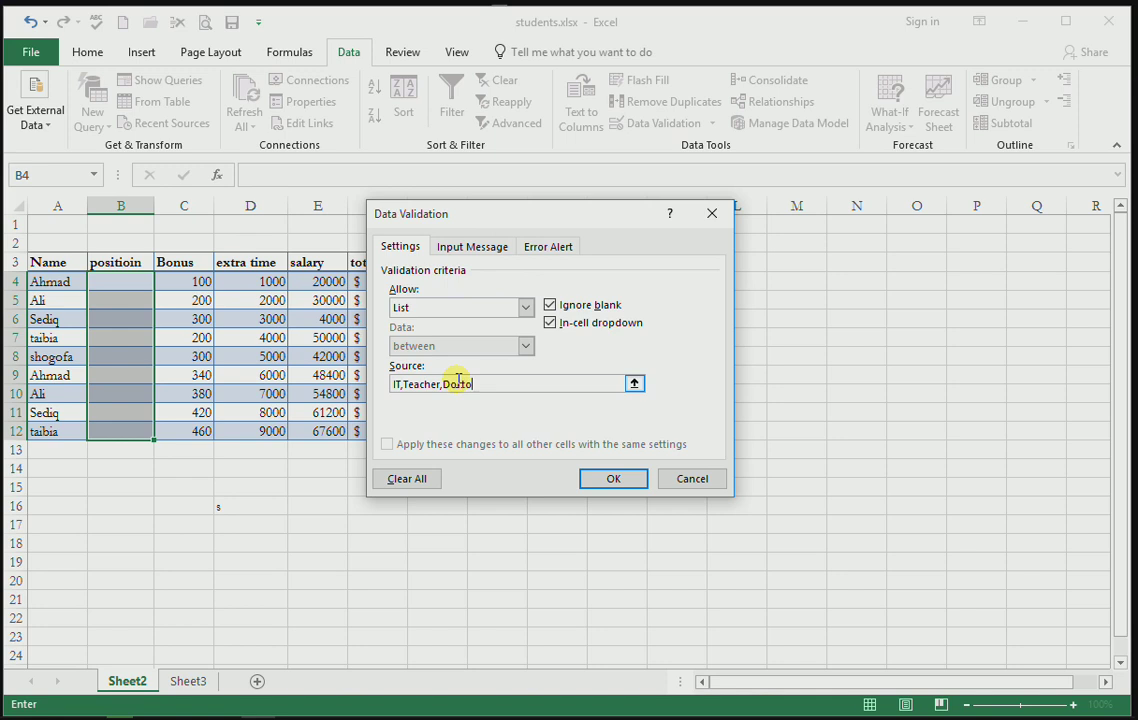
{"action": "type", "text": "r"}
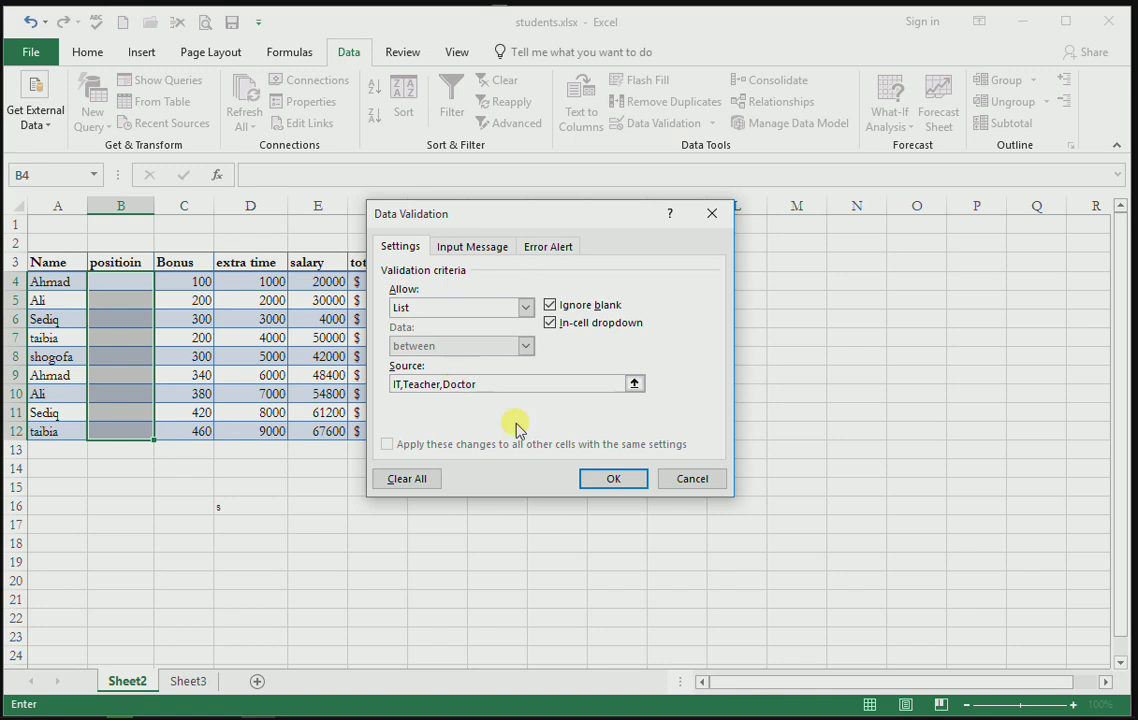
{"action": "left_click", "coordinate": [598, 482]}
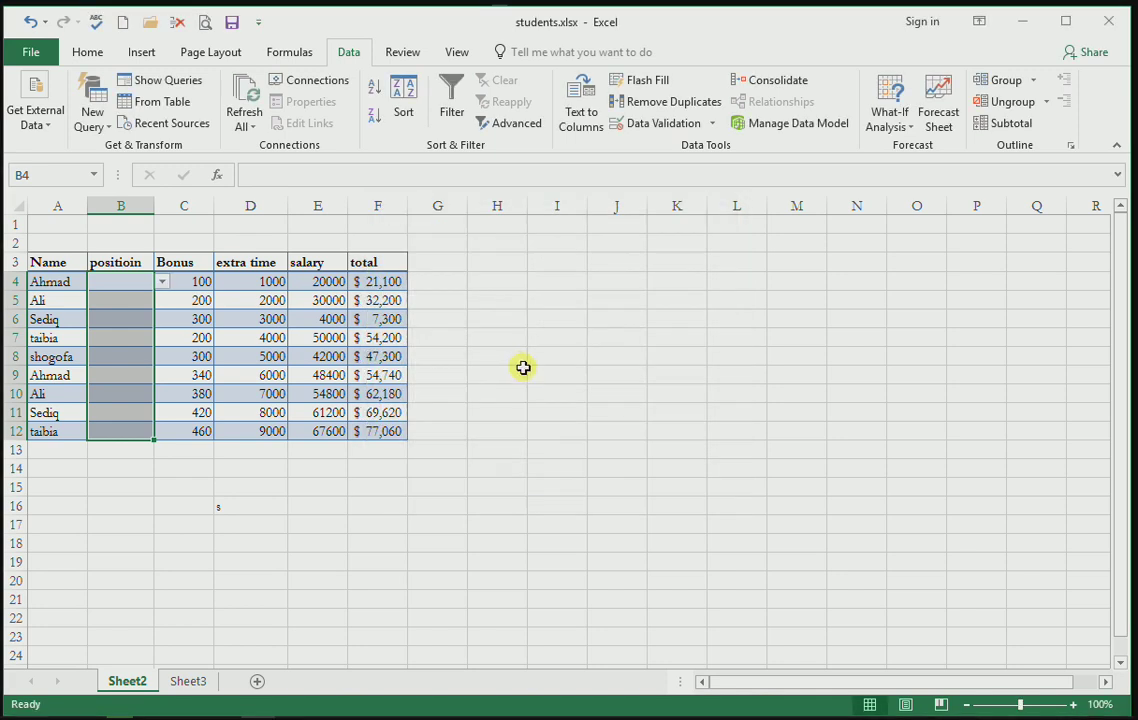
{"action": "left_click", "coordinate": [161, 282]}
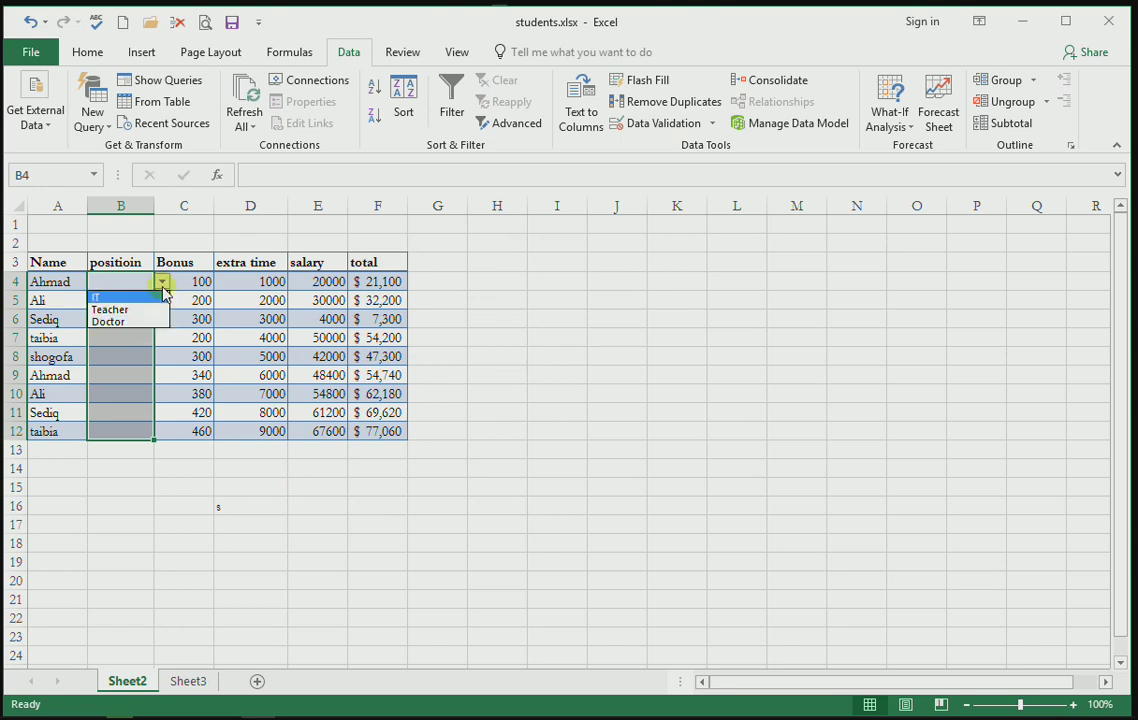
{"action": "left_click", "coordinate": [162, 283]}
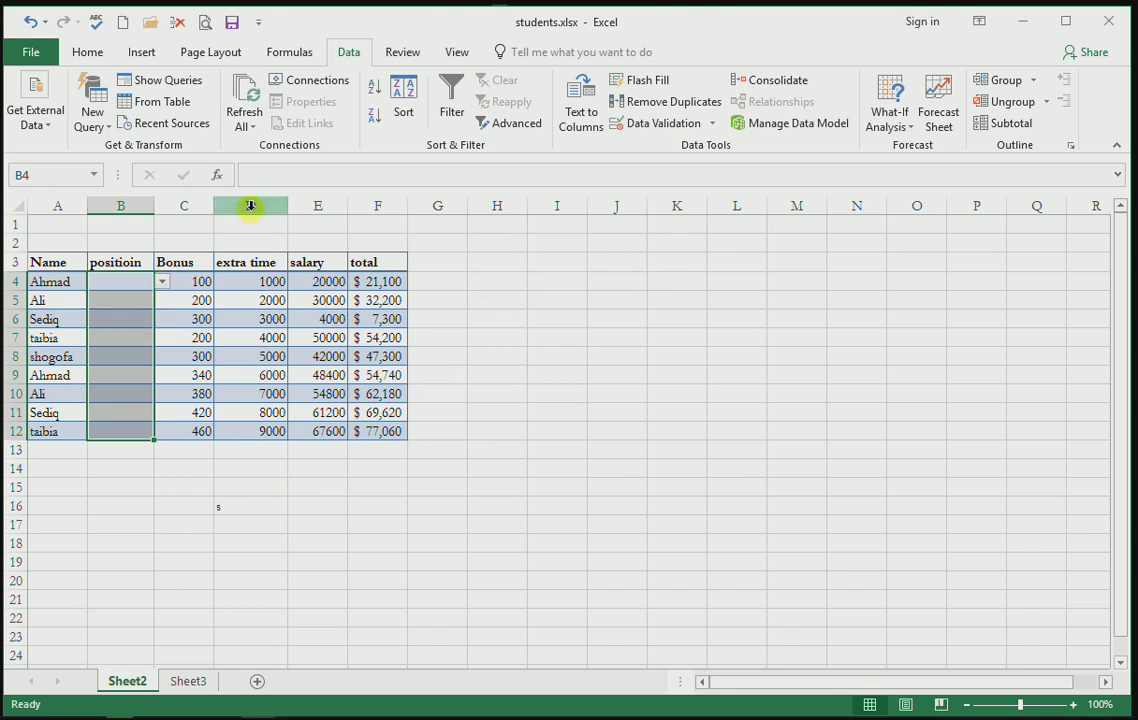
Step: Enter input message title 'Please' and text 'add the below positions' for B4:B12
{"action": "left_click", "coordinate": [680, 123]}
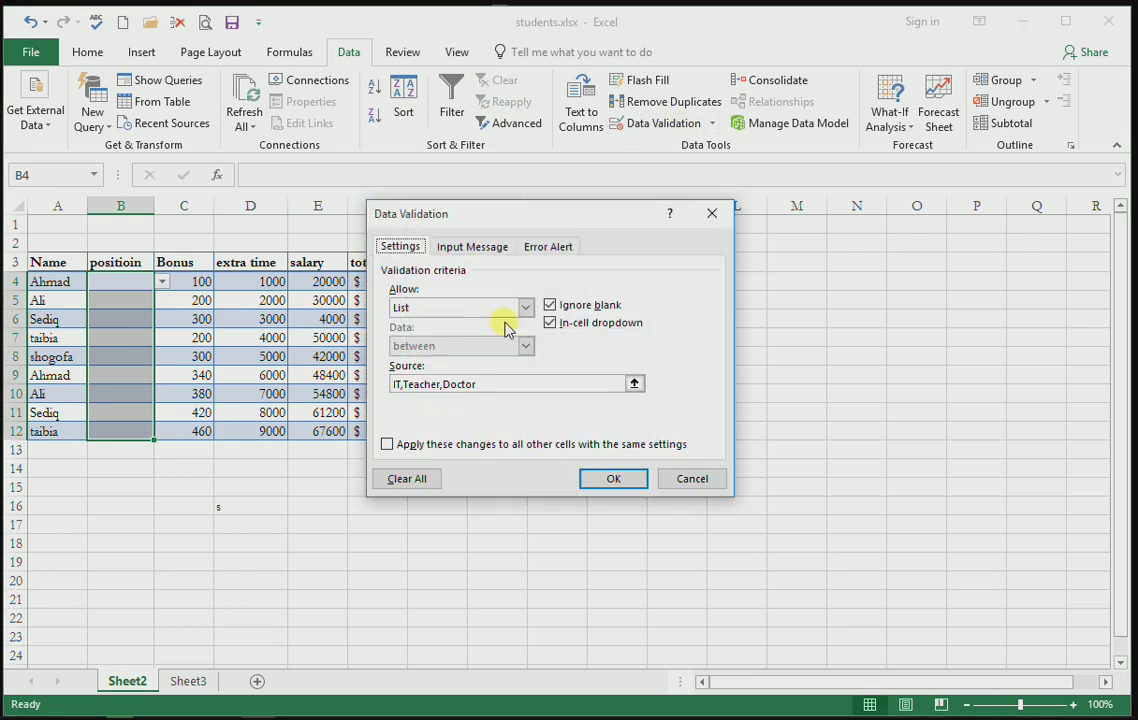
{"action": "left_click", "coordinate": [474, 248]}
{"action": "left_click", "coordinate": [493, 328]}
{"action": "type", "text": "Pl"}
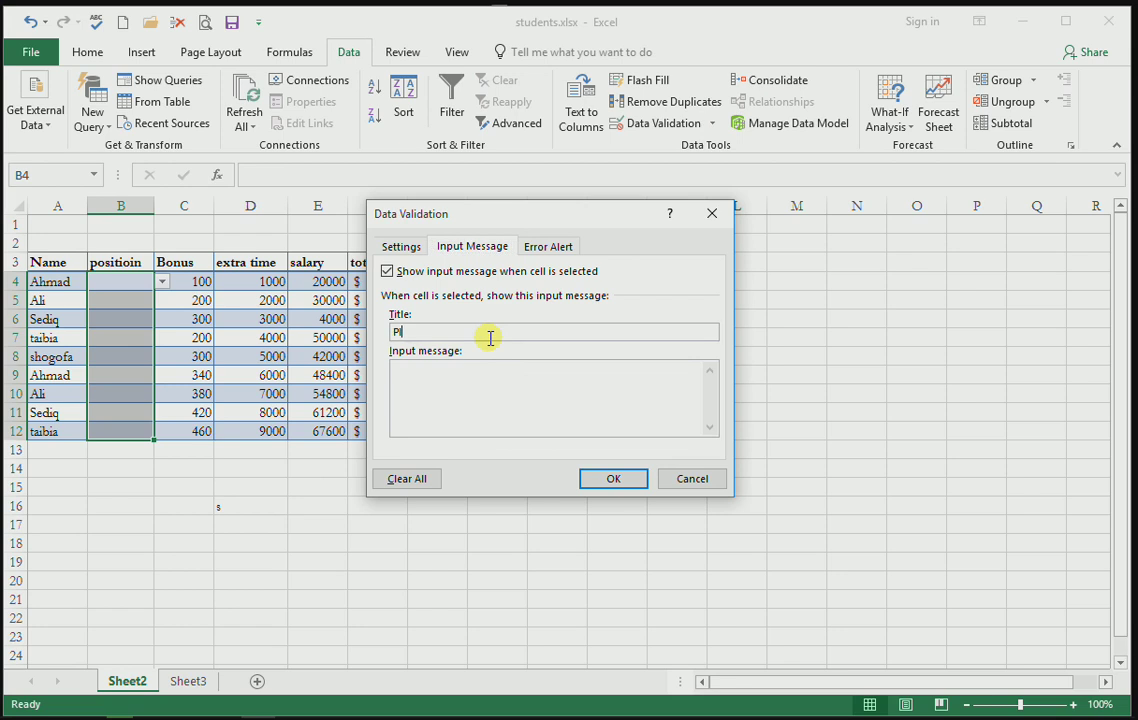
{"action": "type", "text": "ease"}
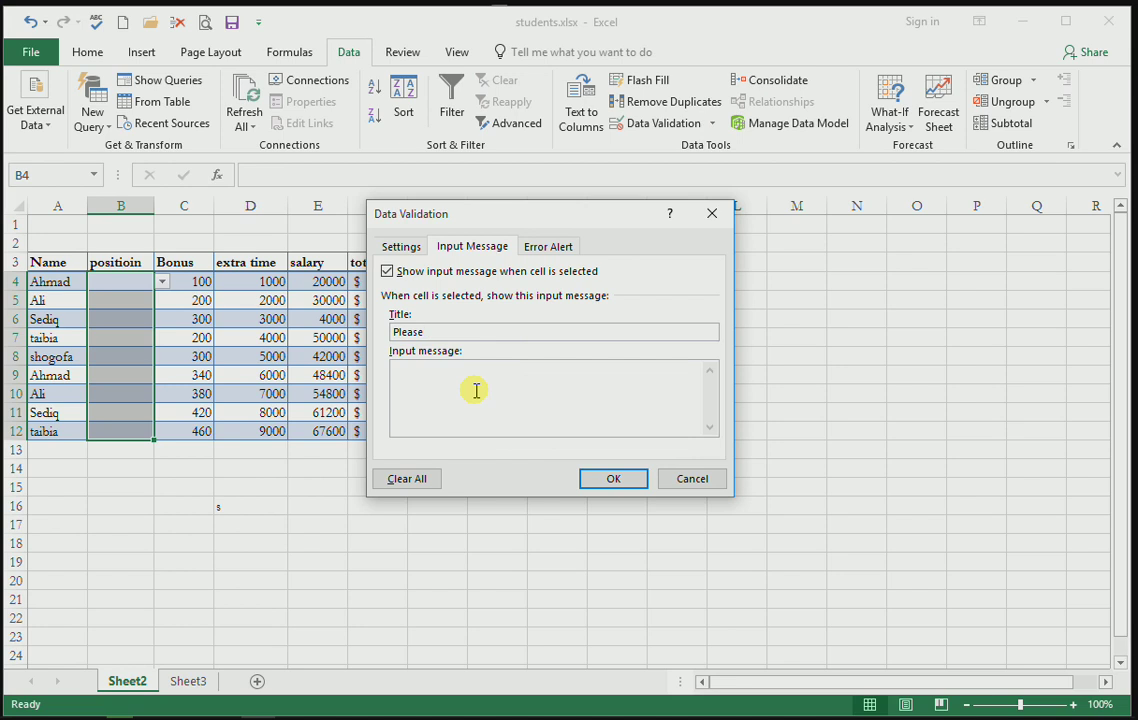
{"action": "left_click", "coordinate": [476, 390]}
{"action": "type", "text": "dd the below positions"}
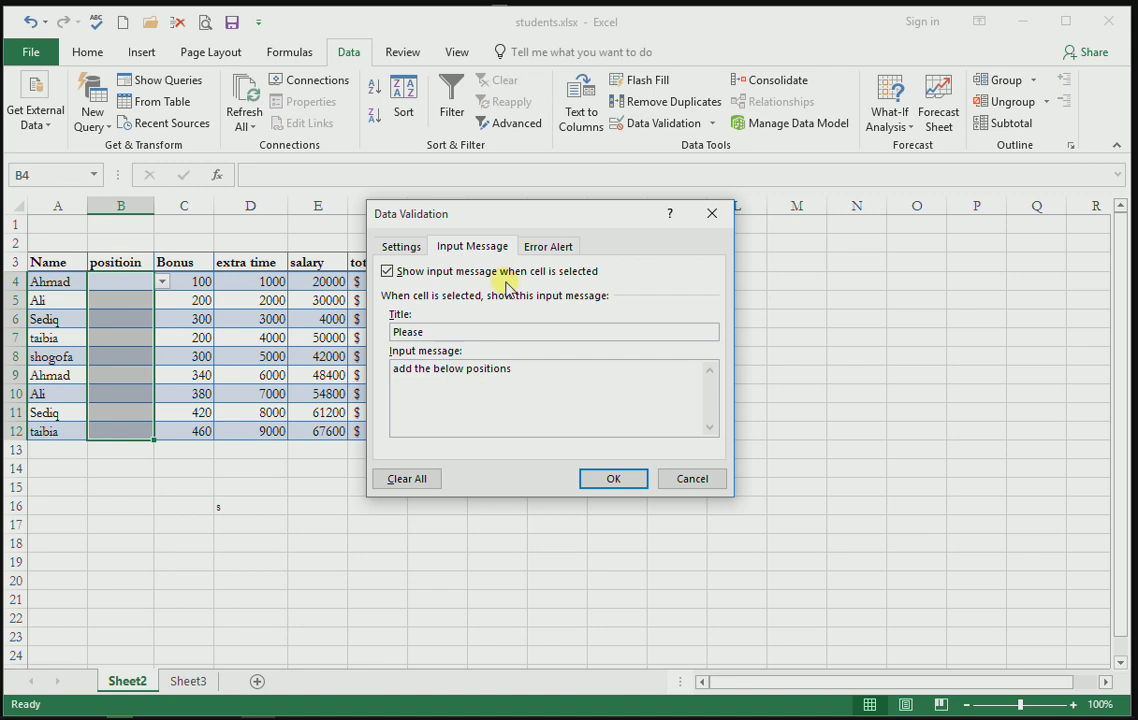
Step: Give B4:B12's validation a Stop alert titled 'warning' reading 'you cant add any other position'
{"action": "left_click", "coordinate": [553, 248]}
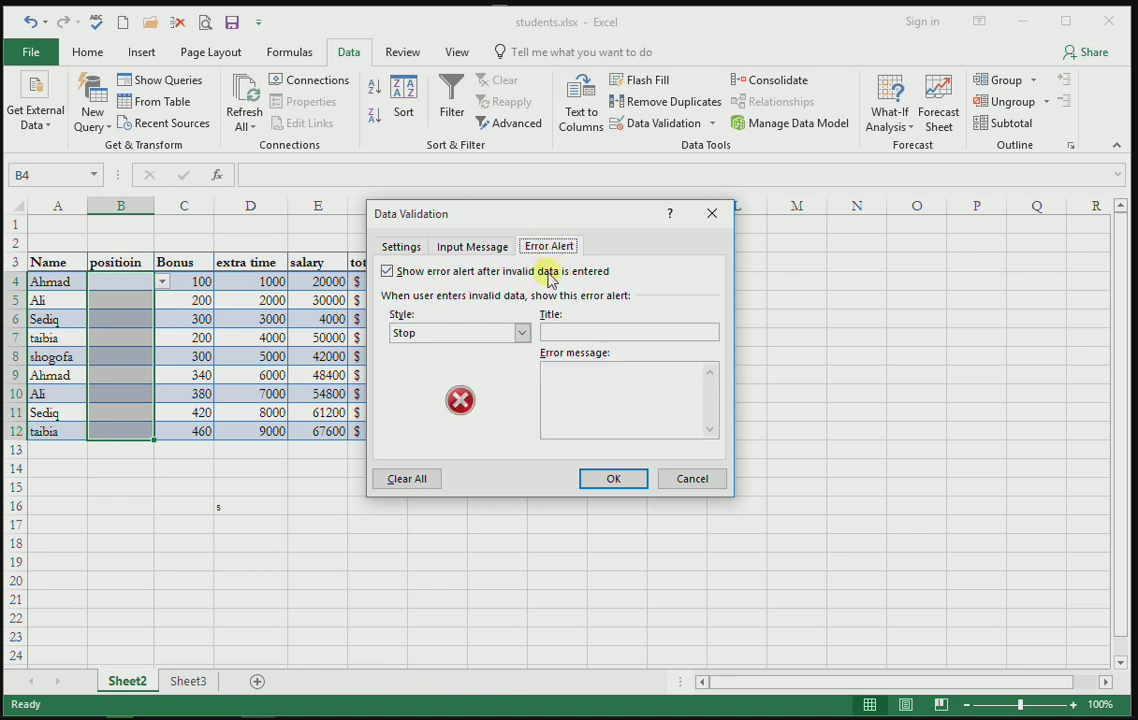
{"action": "left_click", "coordinate": [490, 330]}
{"action": "left_click", "coordinate": [461, 351]}
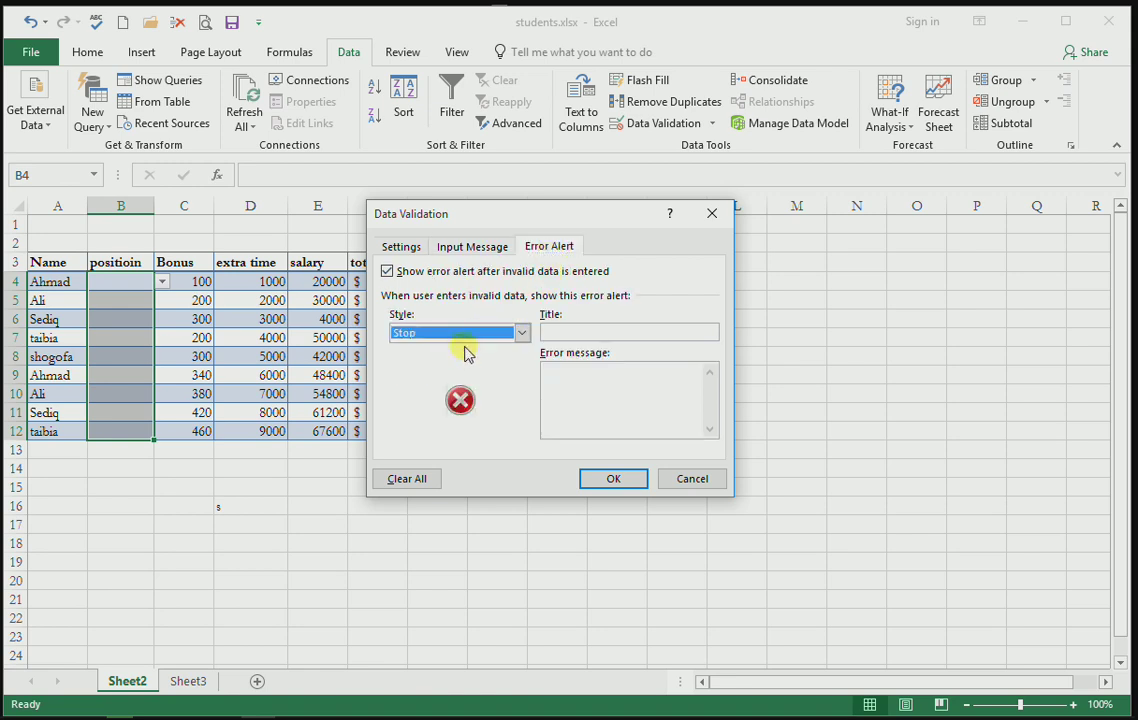
{"action": "left_click", "coordinate": [598, 333]}
{"action": "type", "text": "warning"}
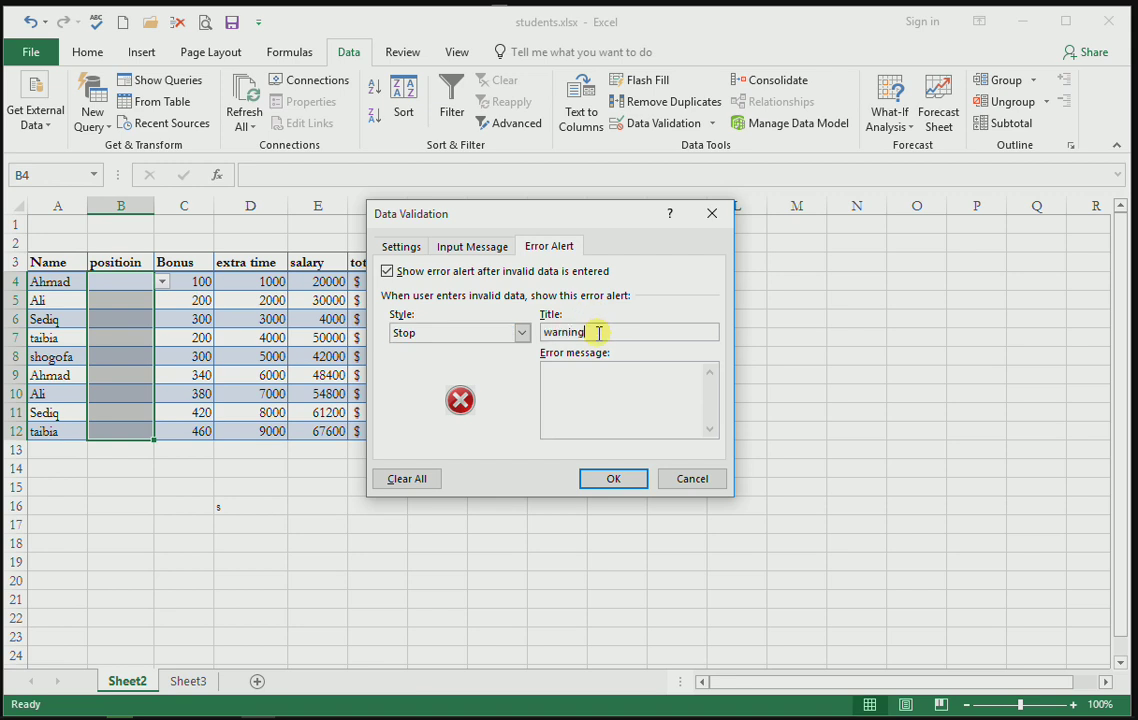
{"action": "left_click", "coordinate": [607, 410]}
{"action": "type", "text": "you cant add any other position"}
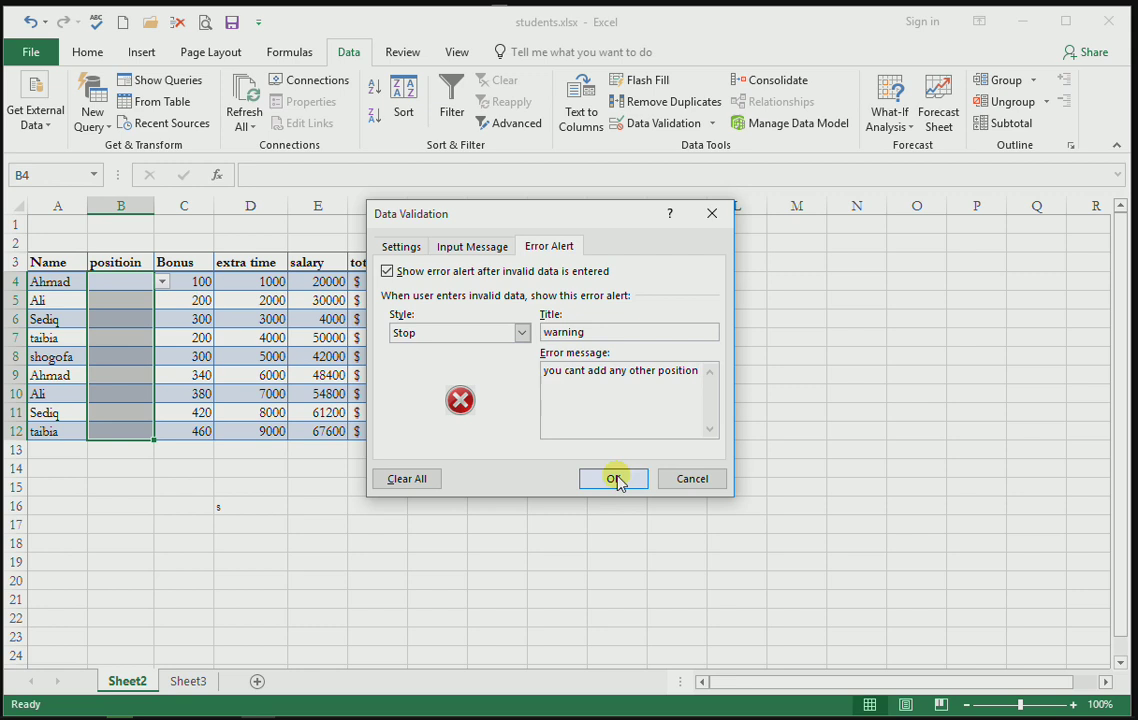
{"action": "left_click", "coordinate": [613, 478]}
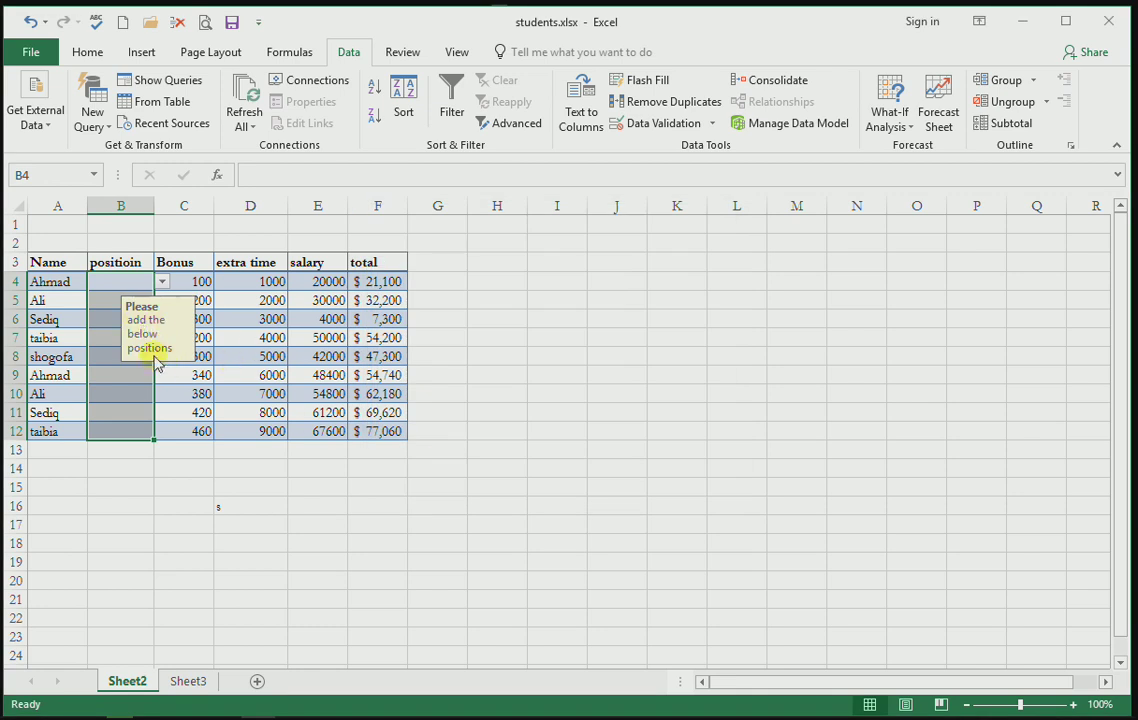
Step: Enter IT as the position in B4 from its dropdown and in B5 by typing
{"action": "left_click", "coordinate": [161, 282]}
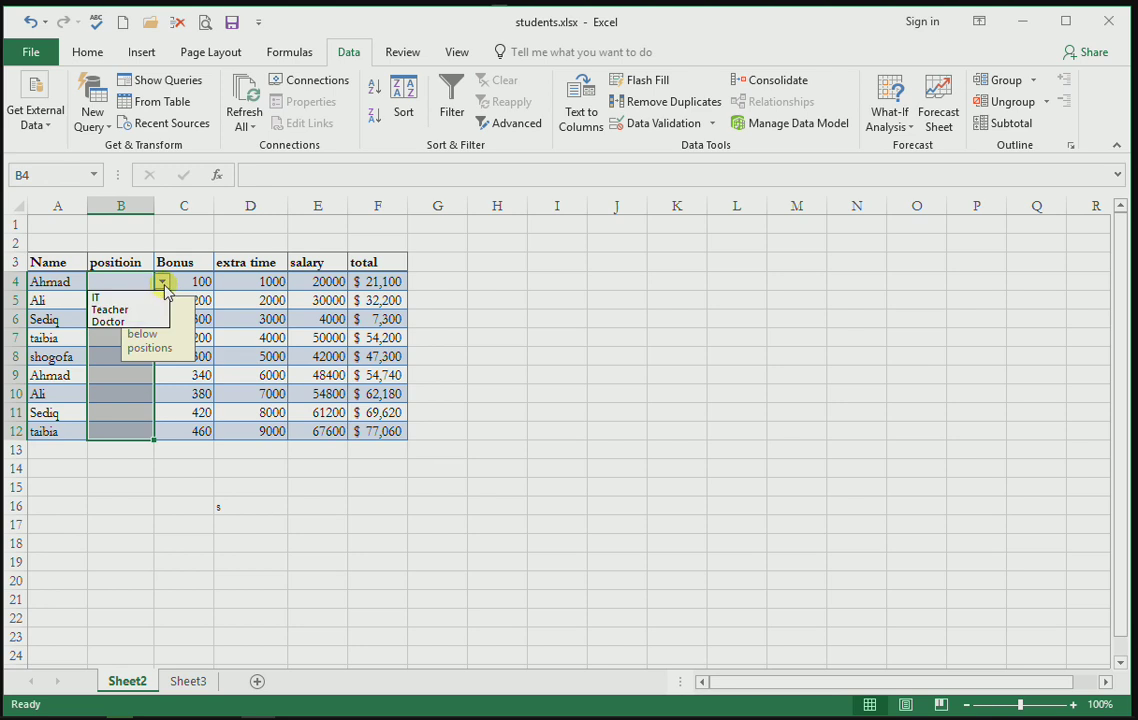
{"action": "left_click", "coordinate": [151, 298]}
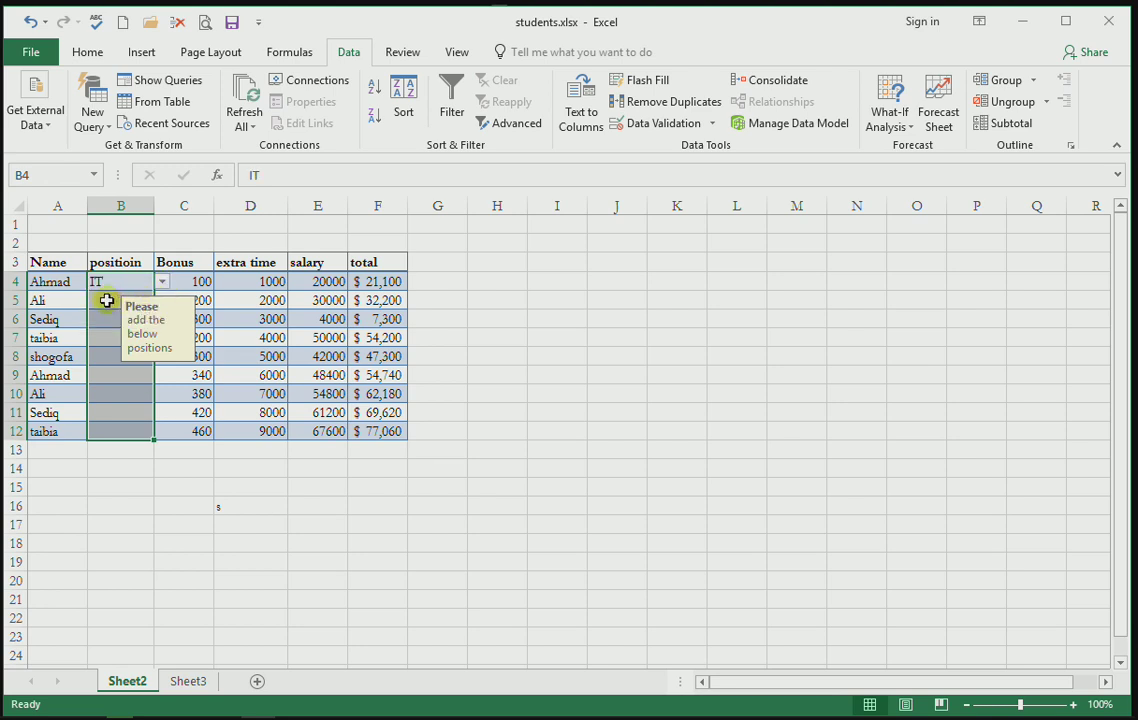
{"action": "left_click", "coordinate": [108, 300]}
{"action": "type", "text": "it"}
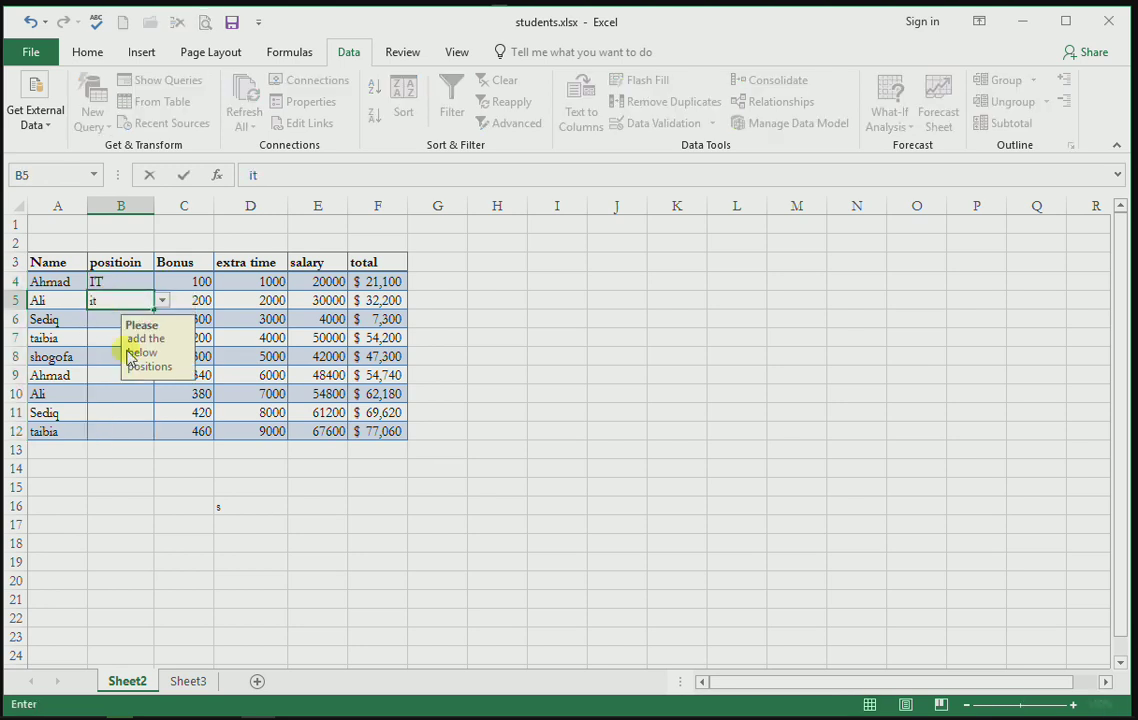
{"action": "type", "text": "IT"}
{"action": "key", "text": "Return"}
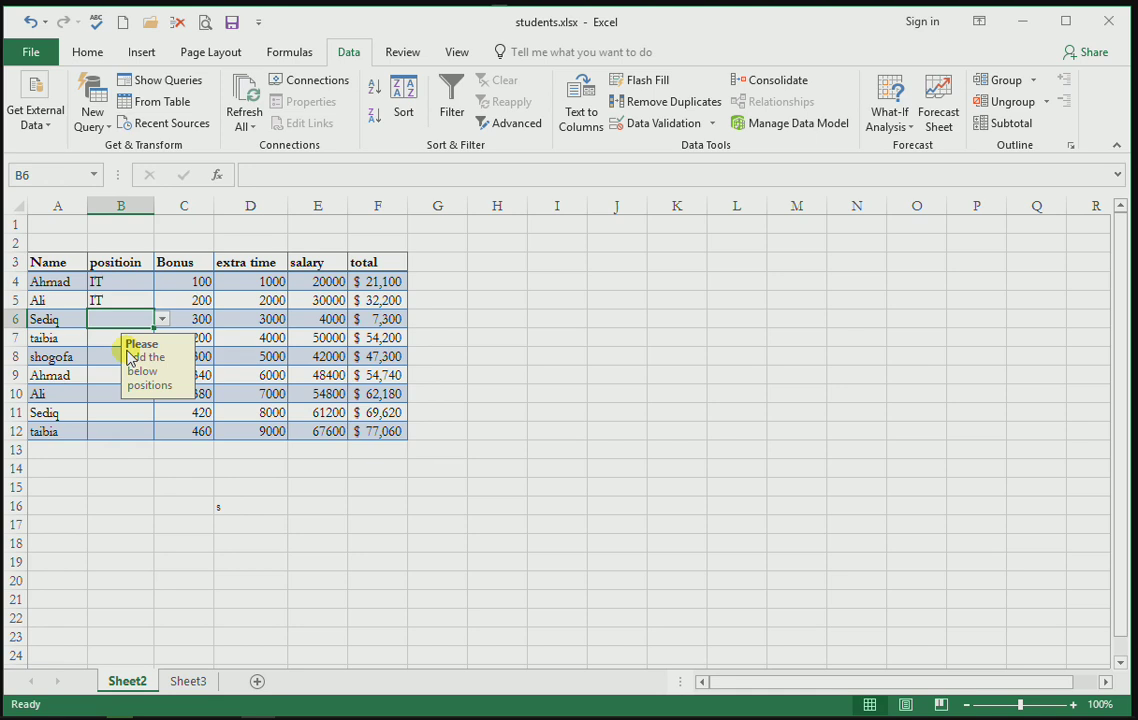
Step: Try Clerk and lowercase doctor in B6, cancelling each rejected entry's warning
{"action": "type", "text": "Cle"}
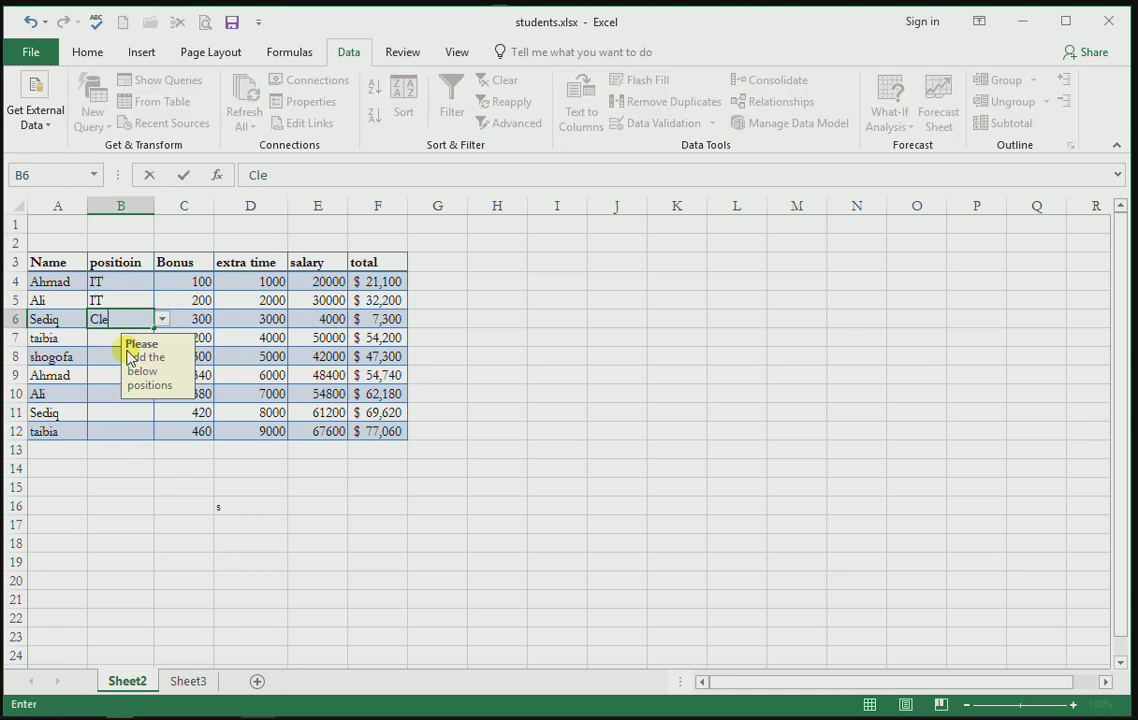
{"action": "type", "text": "rk"}
{"action": "key", "text": "Return"}
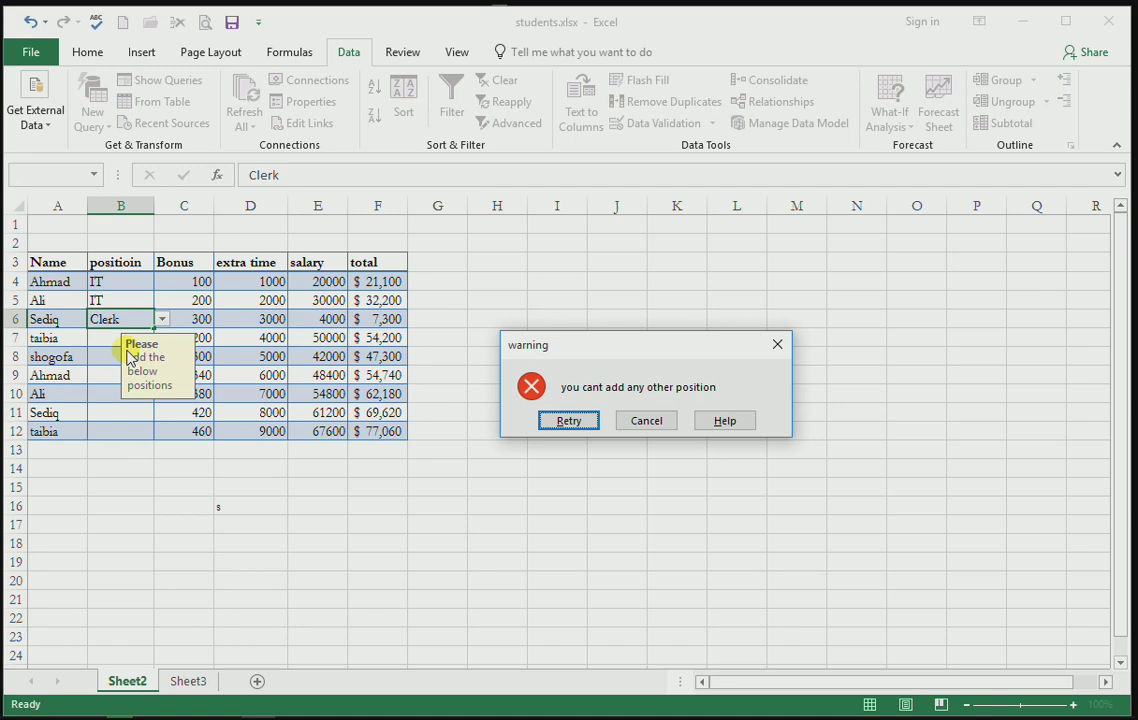
{"action": "key", "text": "Tab"}
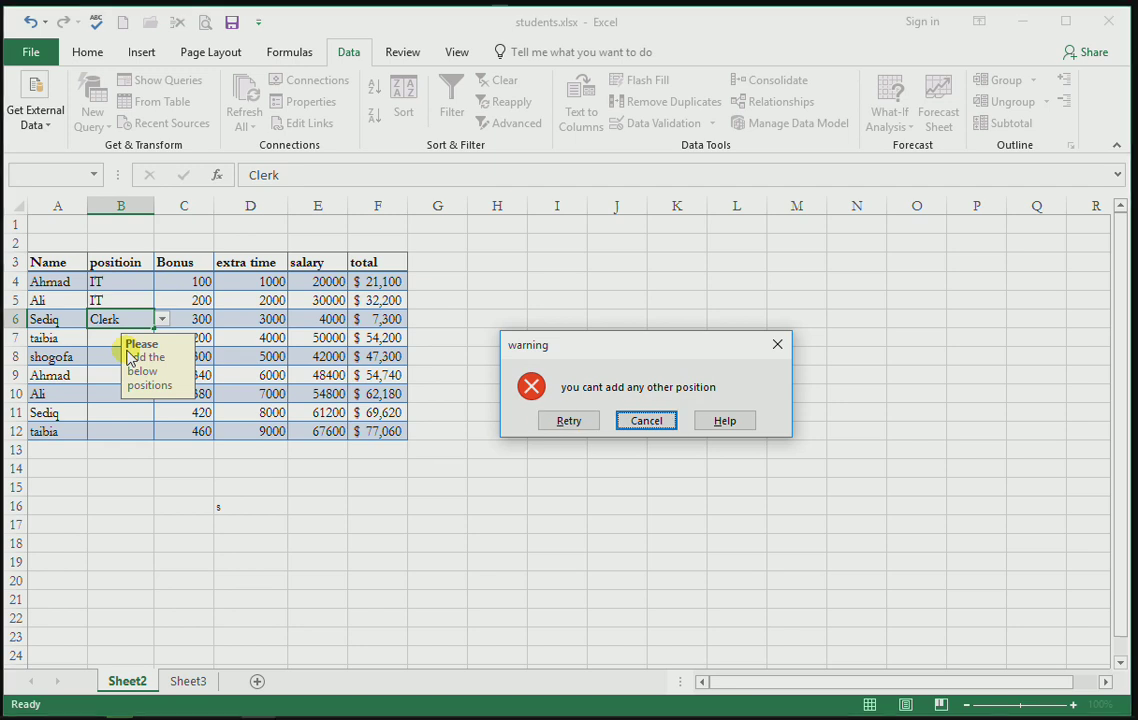
{"action": "key", "text": "Return"}
{"action": "type", "text": "do"}
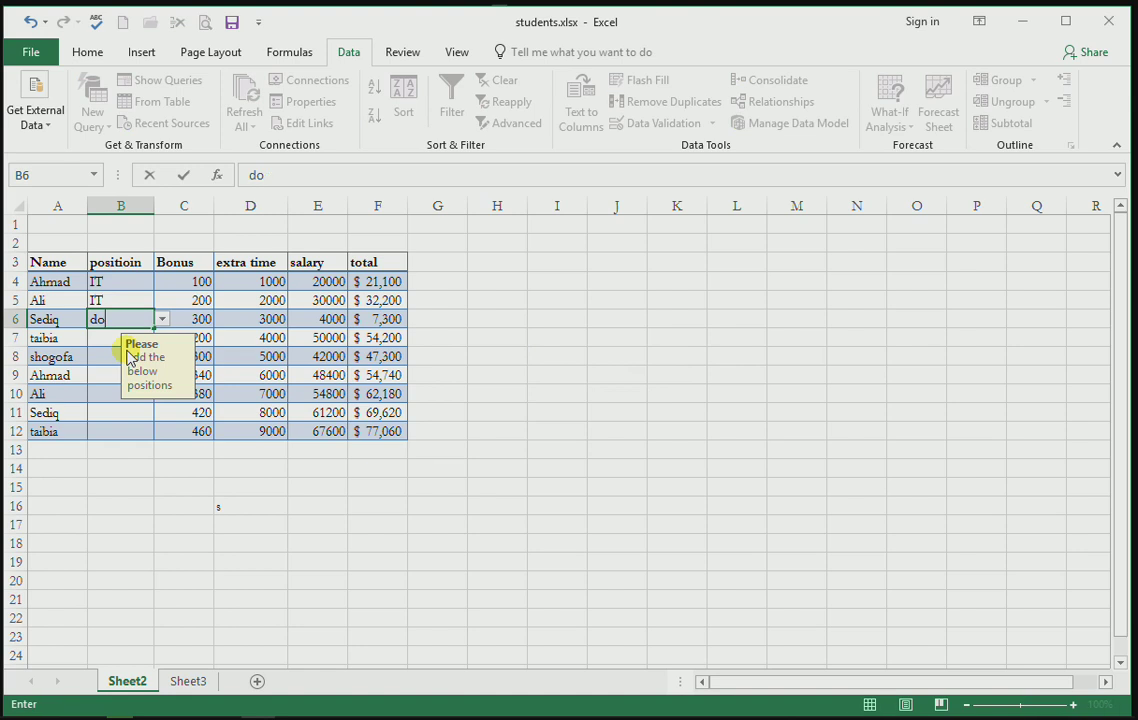
{"action": "type", "text": "ct"}
{"action": "key", "text": "BackSpace"}
{"action": "type", "text": "or"}
{"action": "key", "text": "Return"}
{"action": "key", "text": "Tab"}
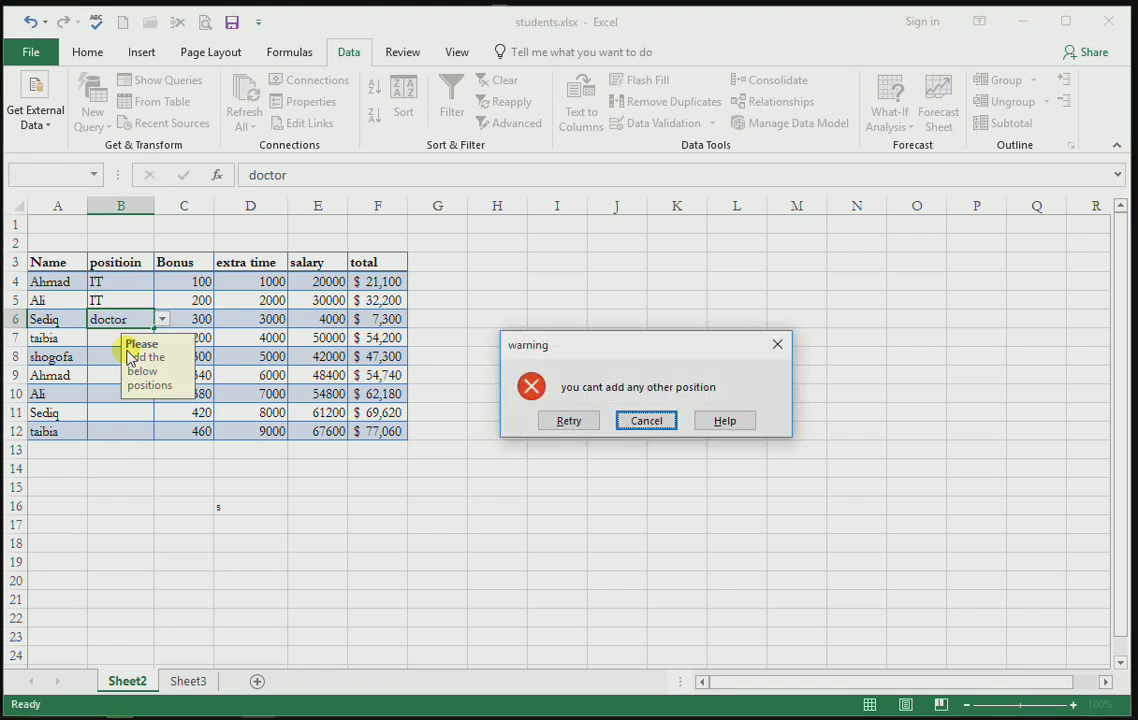
{"action": "key", "text": "Return"}
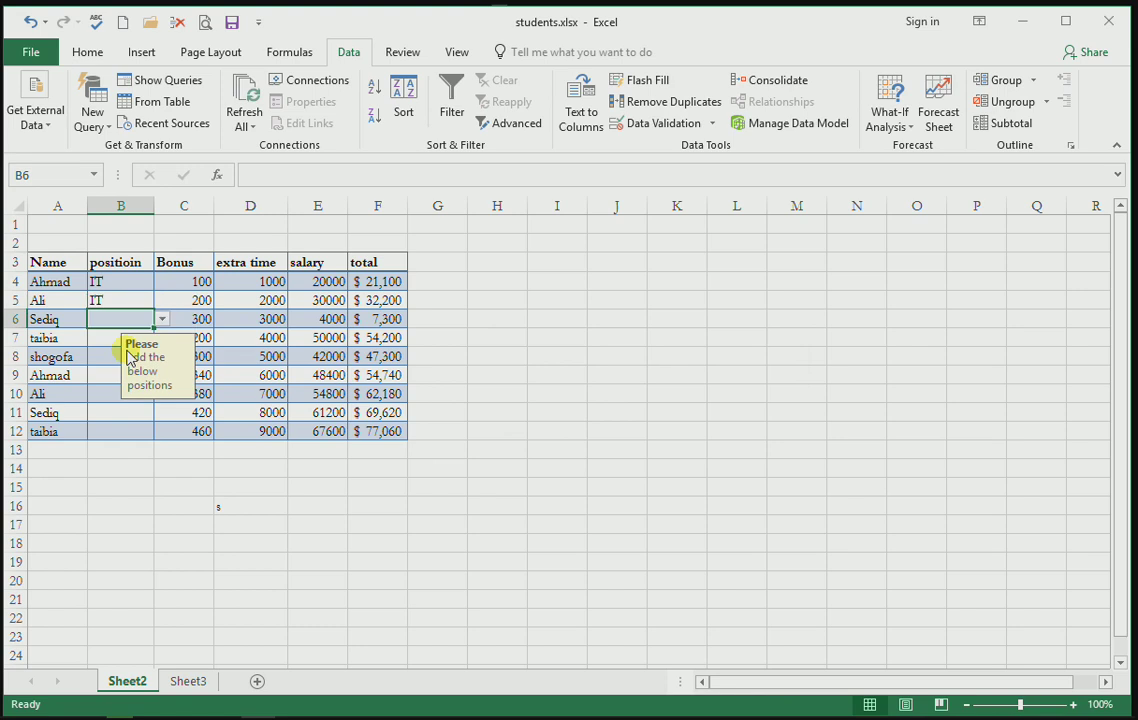
Step: Enter Doctor as B6's position
{"action": "type", "text": "Doxc"}
{"action": "key", "text": "BackSpace"}
{"action": "key", "text": "BackSpace"}
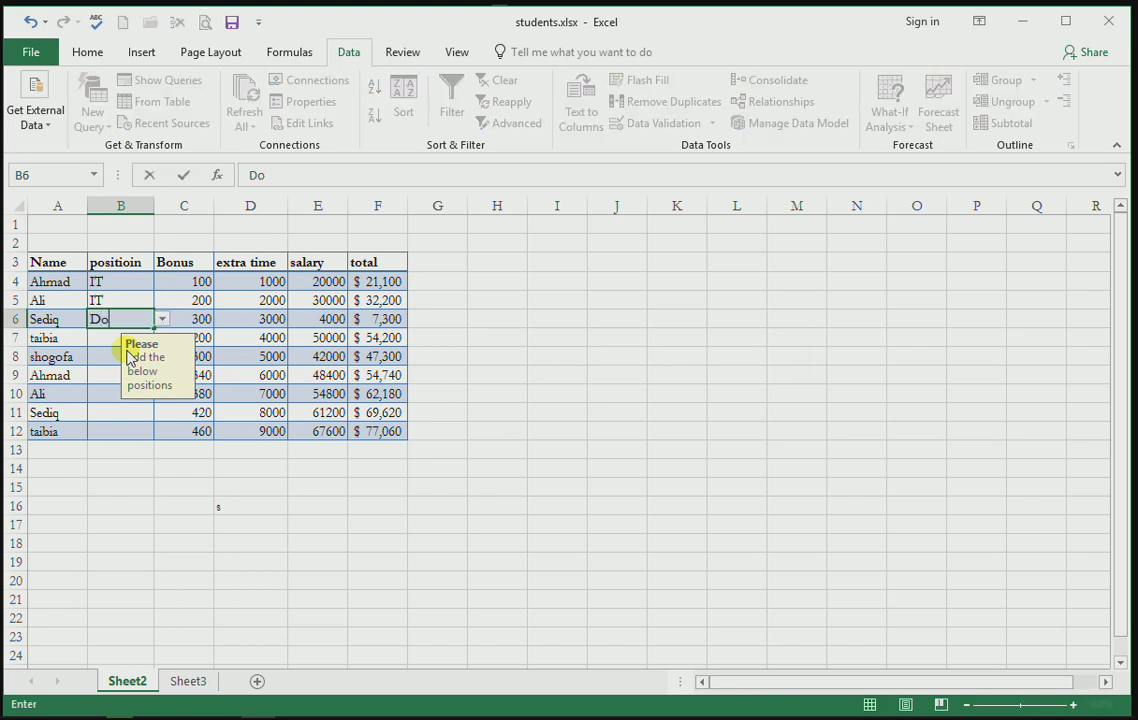
{"action": "type", "text": "ct"}
{"action": "type", "text": "or"}
{"action": "key", "text": "Return"}
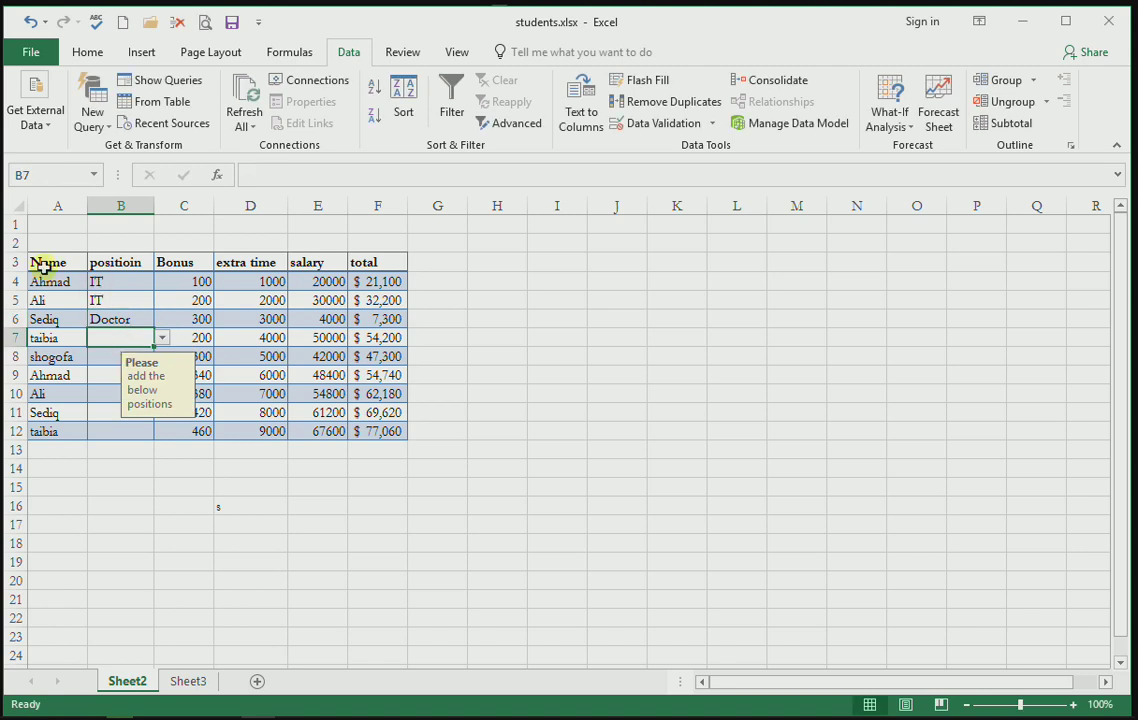
Step: Copy the table A3:F12 and paste only its validation rules at M14
{"action": "mouse_move", "coordinate": [46, 262]}
{"action": "left_mouse_down"}
{"action": "mouse_move", "coordinate": [226, 432]}
{"action": "mouse_move", "coordinate": [381, 425]}
{"action": "left_mouse_up"}
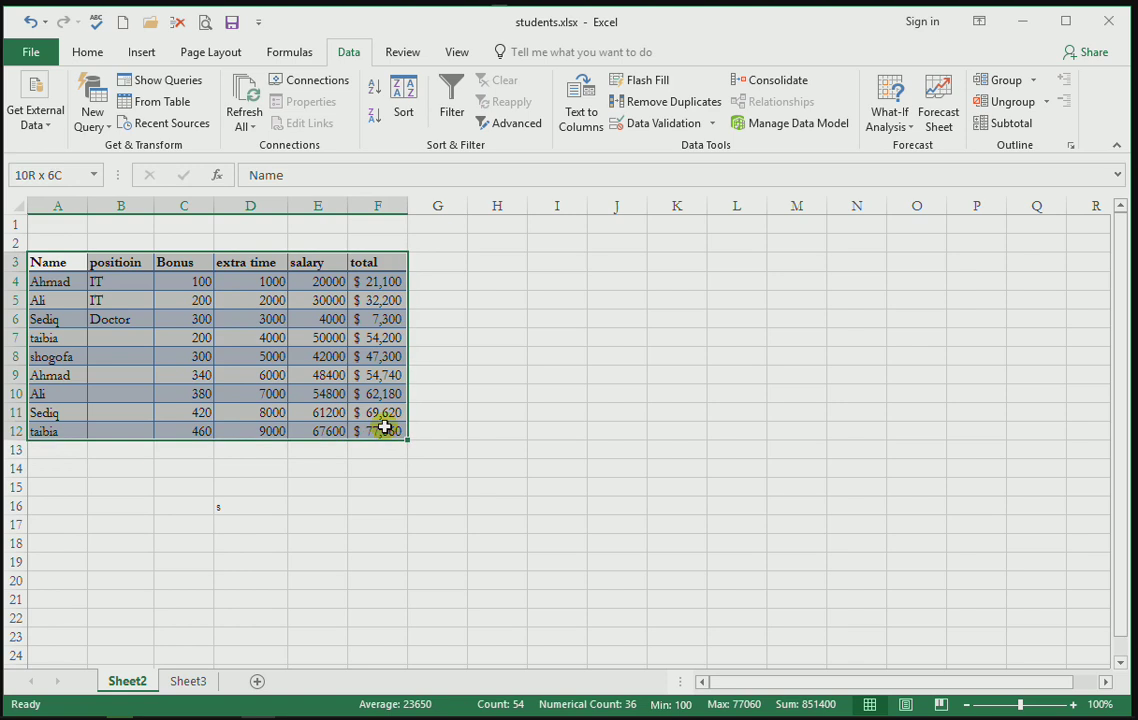
{"action": "key", "text": "ctrl+c"}
{"action": "left_click", "coordinate": [808, 470]}
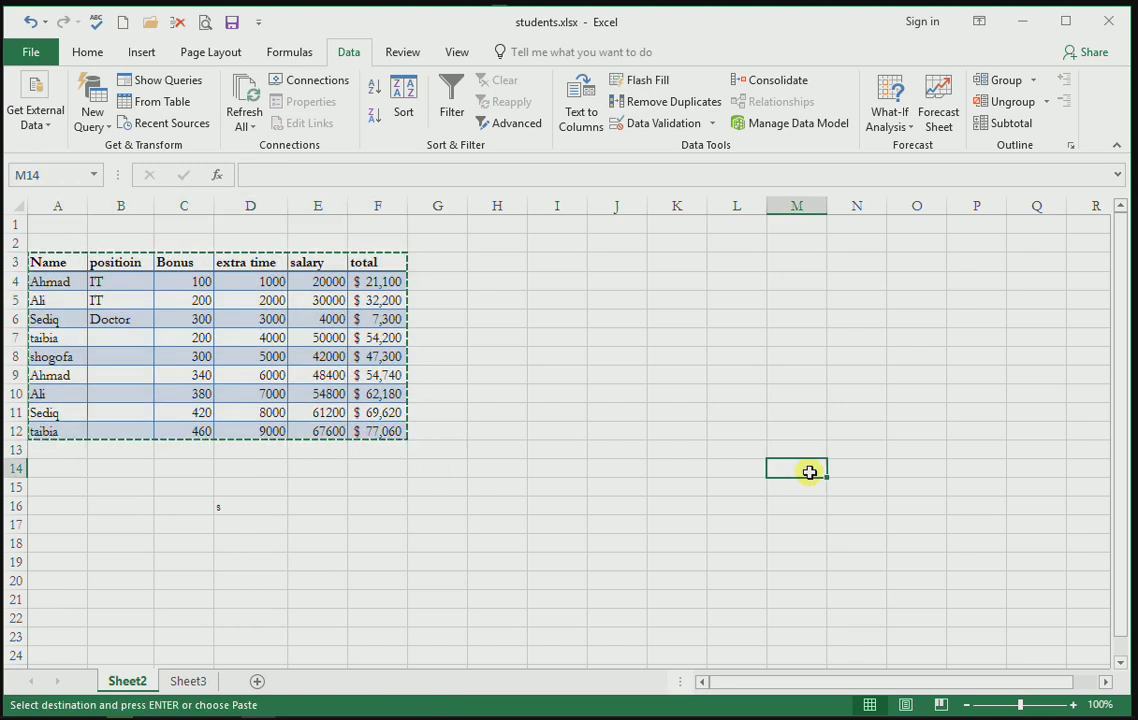
{"action": "key", "text": "ctrl+alt+v"}
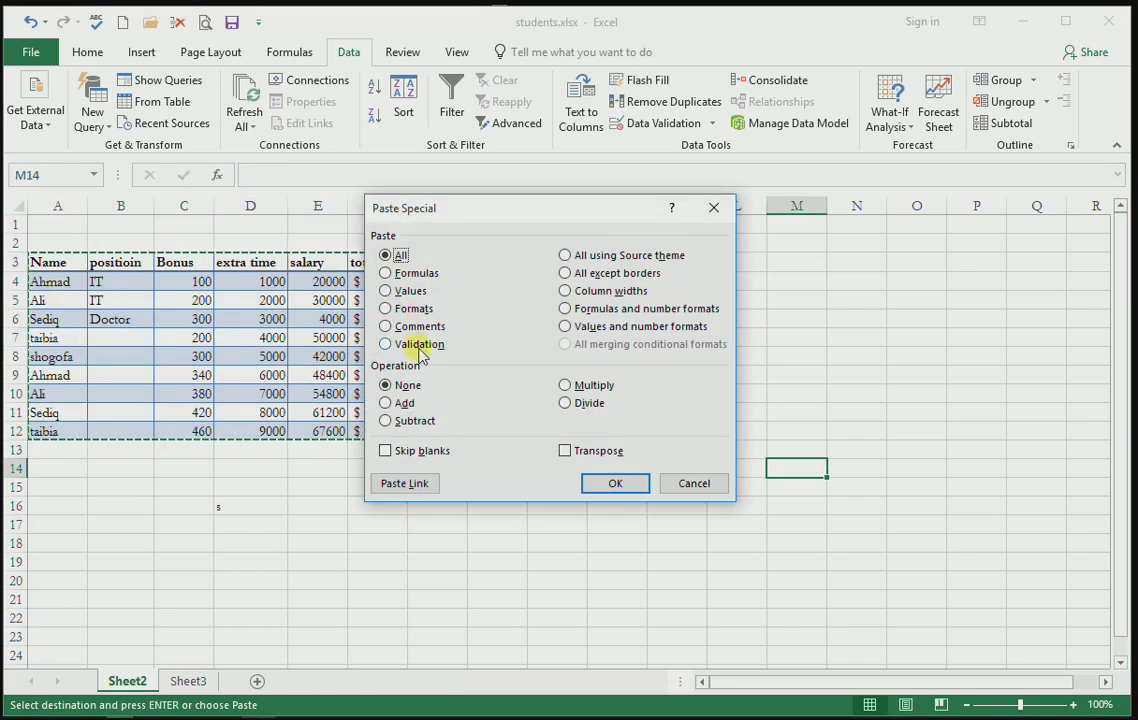
{"action": "left_click", "coordinate": [415, 343]}
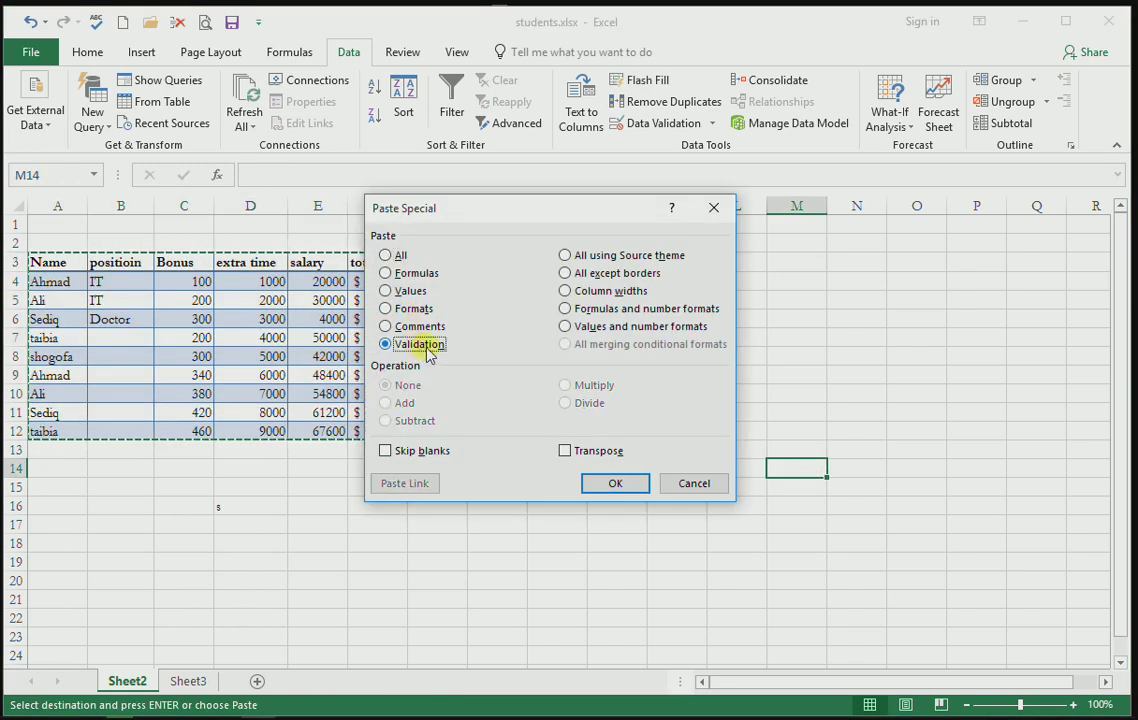
{"action": "left_click", "coordinate": [616, 484]}
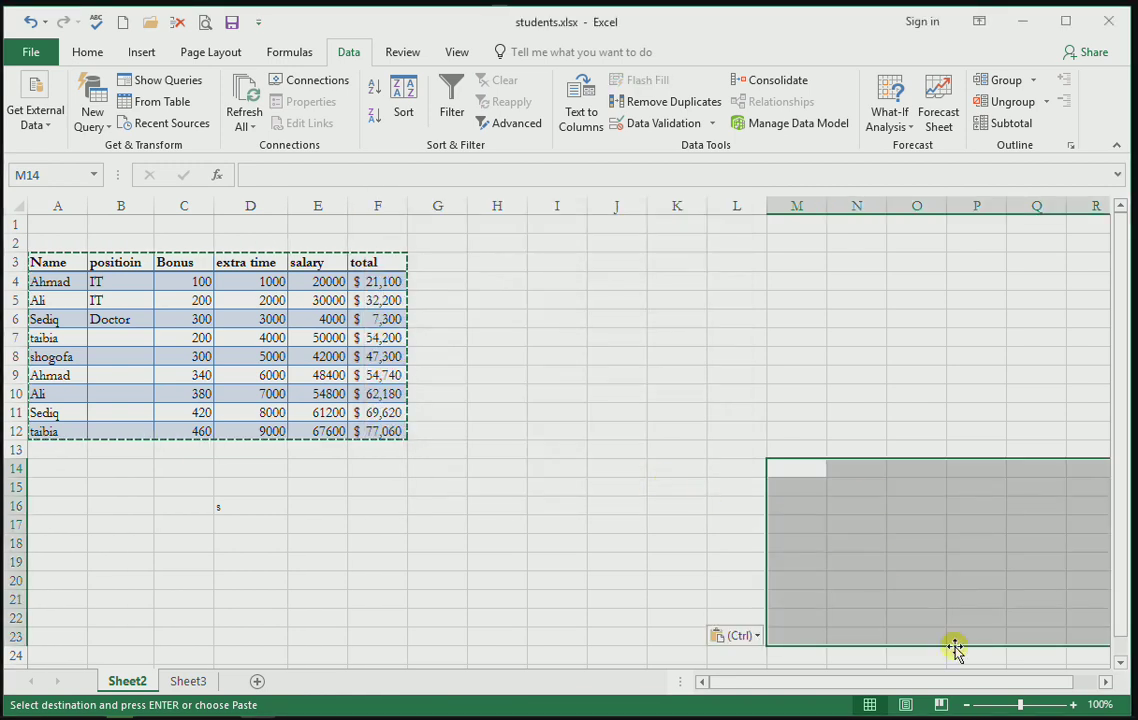
Step: Undo the recent edits until column B shows doctor, ENG and IT again, and cancel the copy
{"action": "left_click_drag", "start_coordinate": [1121, 540], "coordinate": [1125, 587]}
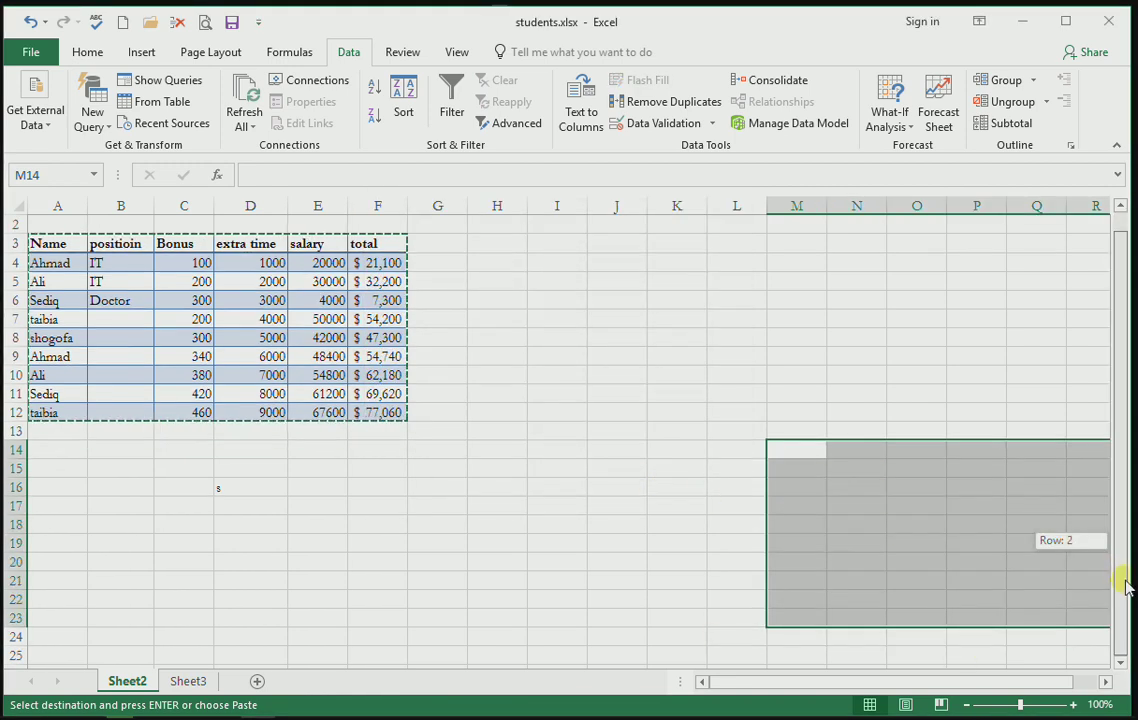
{"action": "left_click", "coordinate": [858, 468]}
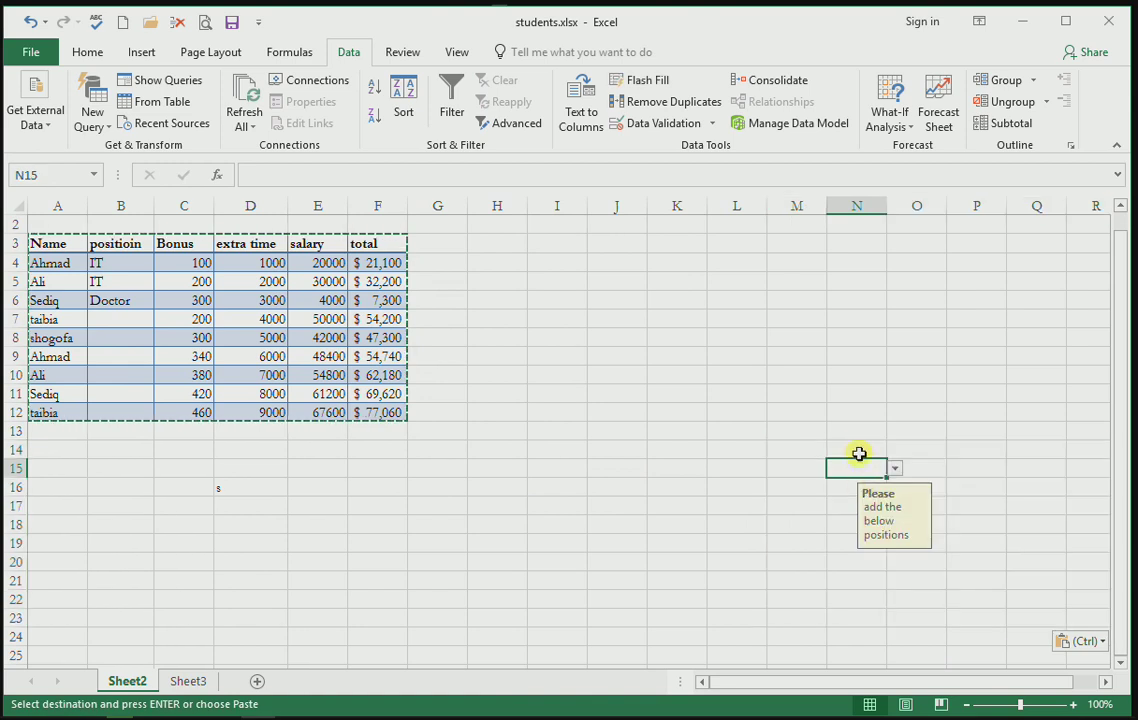
{"action": "left_click_drag", "start_coordinate": [858, 454], "coordinate": [864, 519]}
{"action": "left_click", "coordinate": [866, 472]}
{"action": "key", "text": "ctrl+z"}
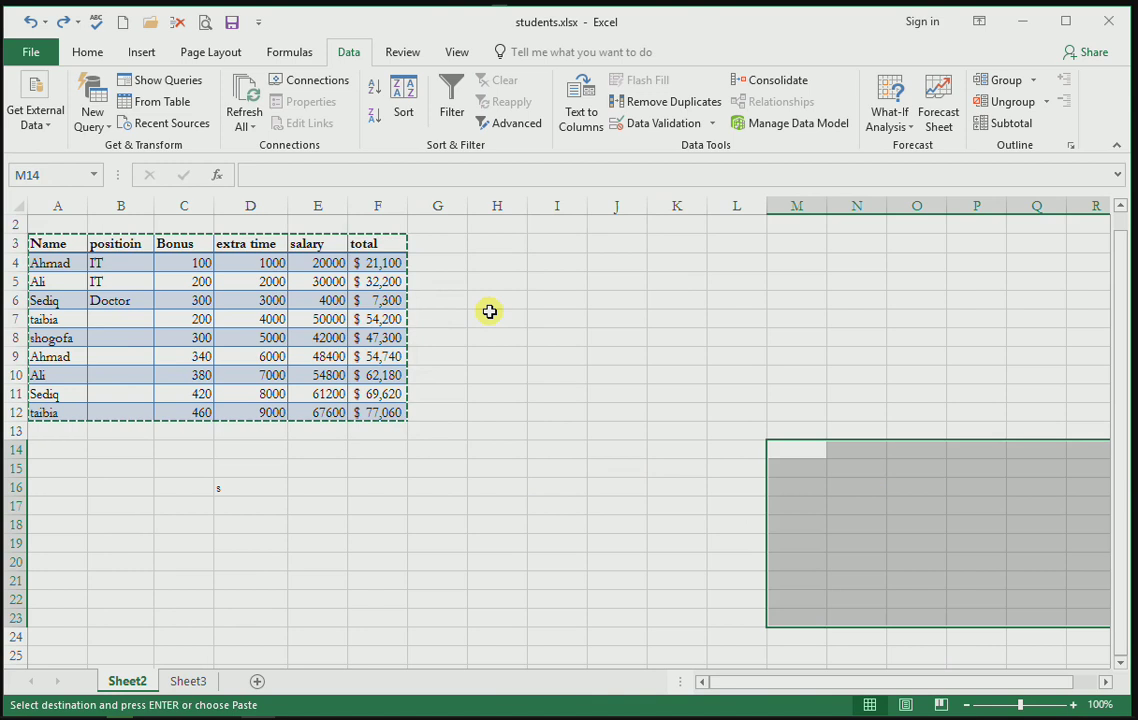
{"action": "key", "text": "ctrl+z"}
{"action": "key", "text": "ctrl+z"}
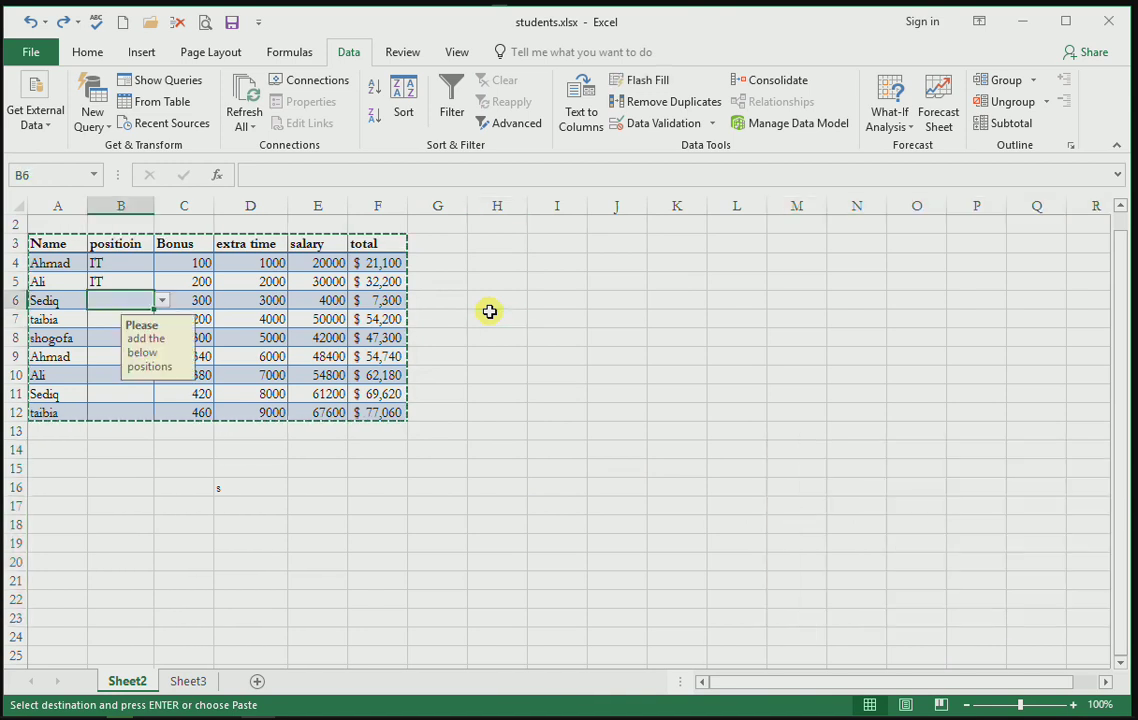
{"action": "key", "text": "ctrl+z"}
{"action": "key", "text": "ctrl+z"}
{"action": "key", "text": "ctrl+z"}
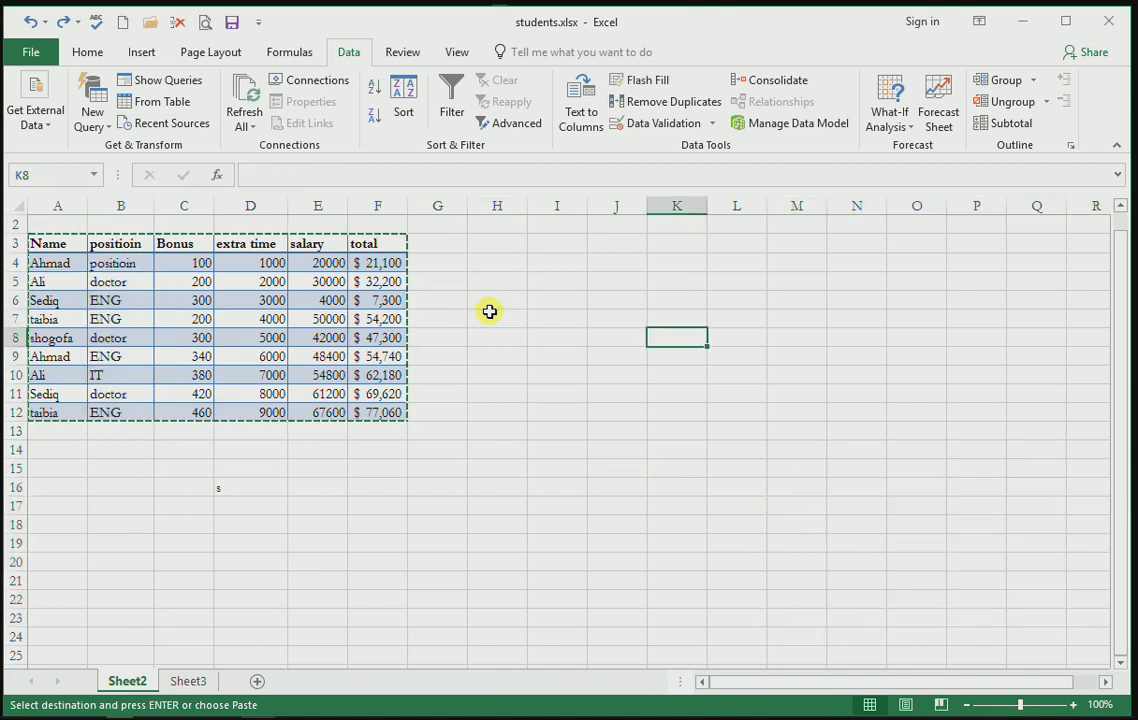
{"action": "key", "text": "ctrl+z"}
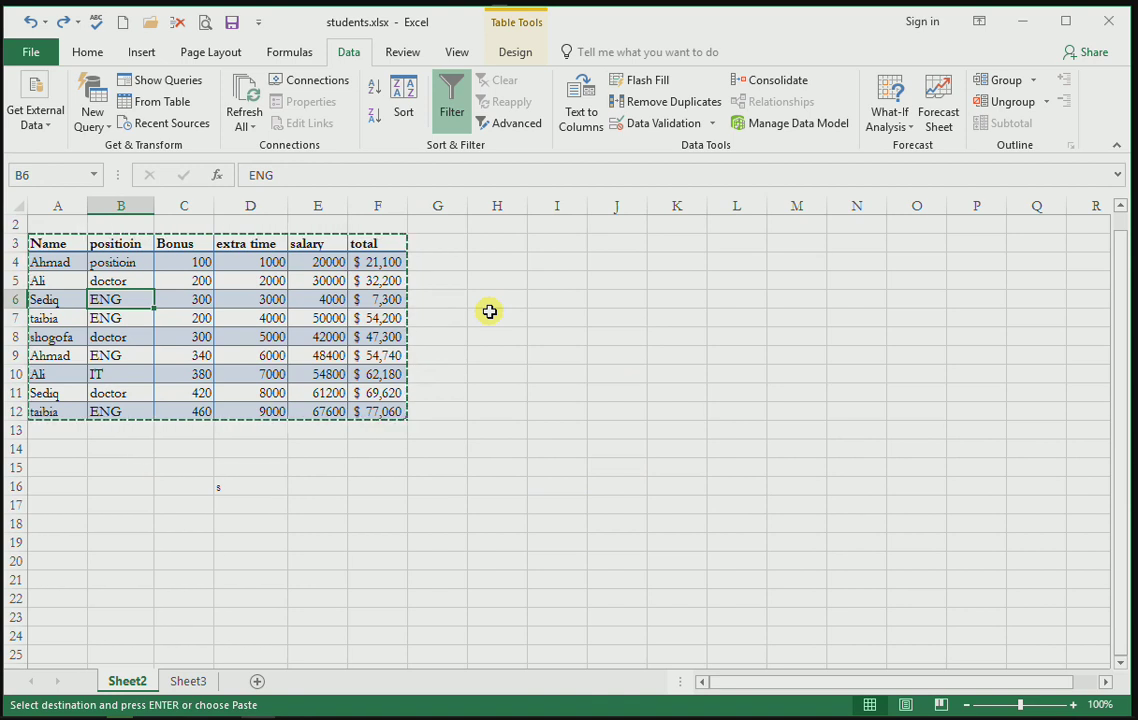
{"action": "key", "text": "Escape"}
{"action": "left_click_drag", "start_coordinate": [50, 262], "coordinate": [120, 411]}
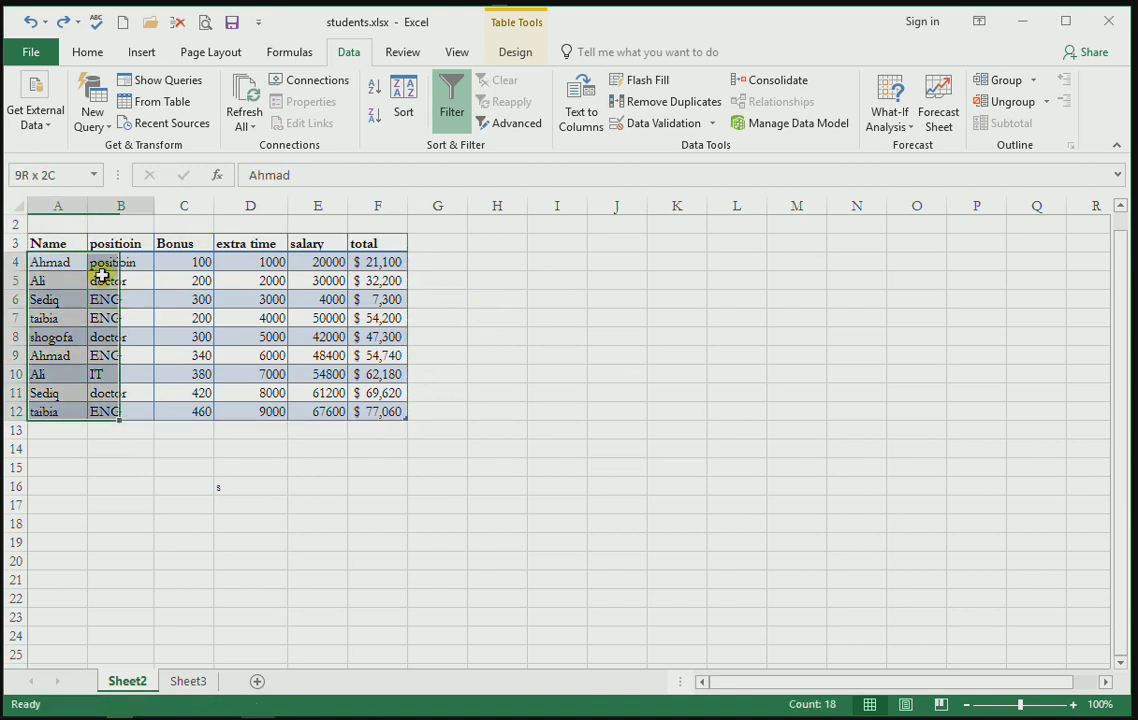
{"action": "left_click_drag", "start_coordinate": [102, 275], "coordinate": [269, 282]}
{"action": "mouse_move", "coordinate": [51, 244]}
{"action": "left_mouse_down"}
{"action": "mouse_move", "coordinate": [393, 375]}
{"action": "mouse_move", "coordinate": [392, 425]}
{"action": "left_mouse_up"}
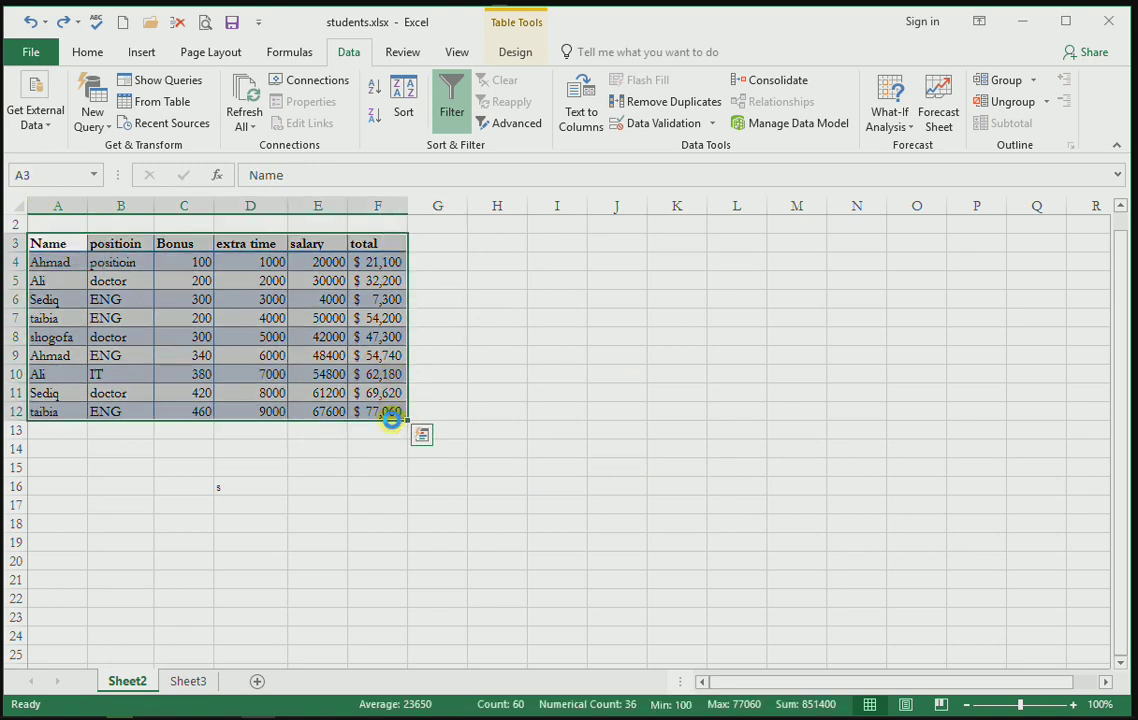
{"action": "key", "text": "ctrl+c"}
{"action": "left_click", "coordinate": [721, 463]}
{"action": "key", "text": "ctrl+alt+v"}
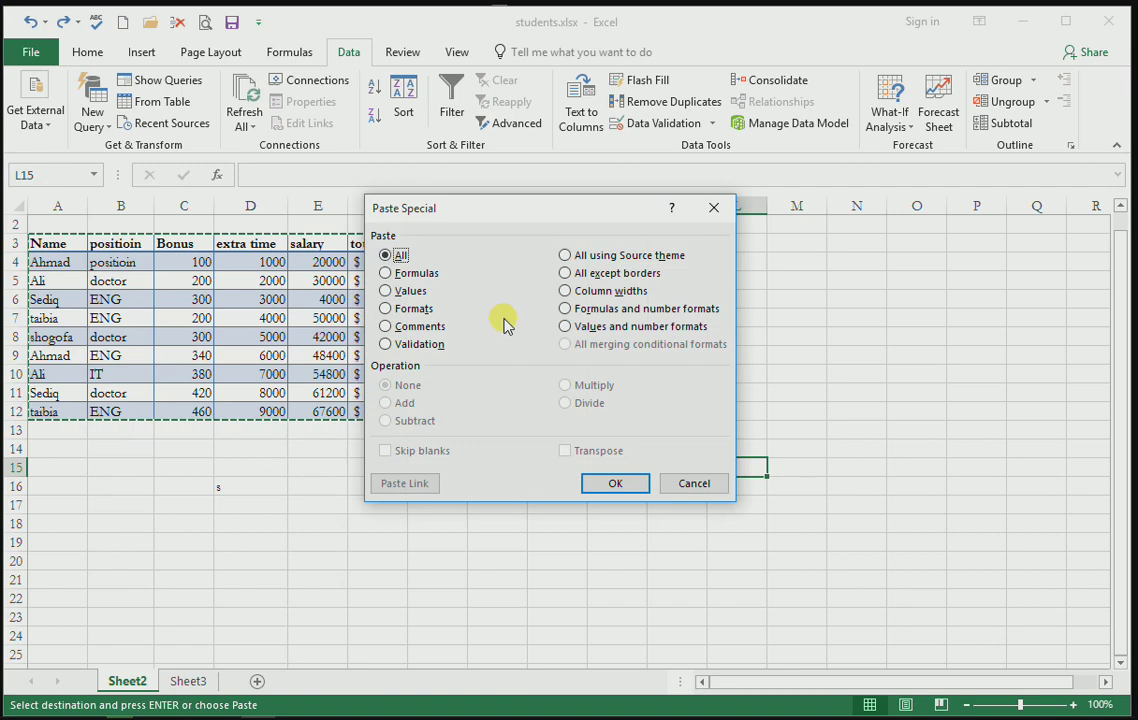
{"action": "left_click", "coordinate": [625, 255]}
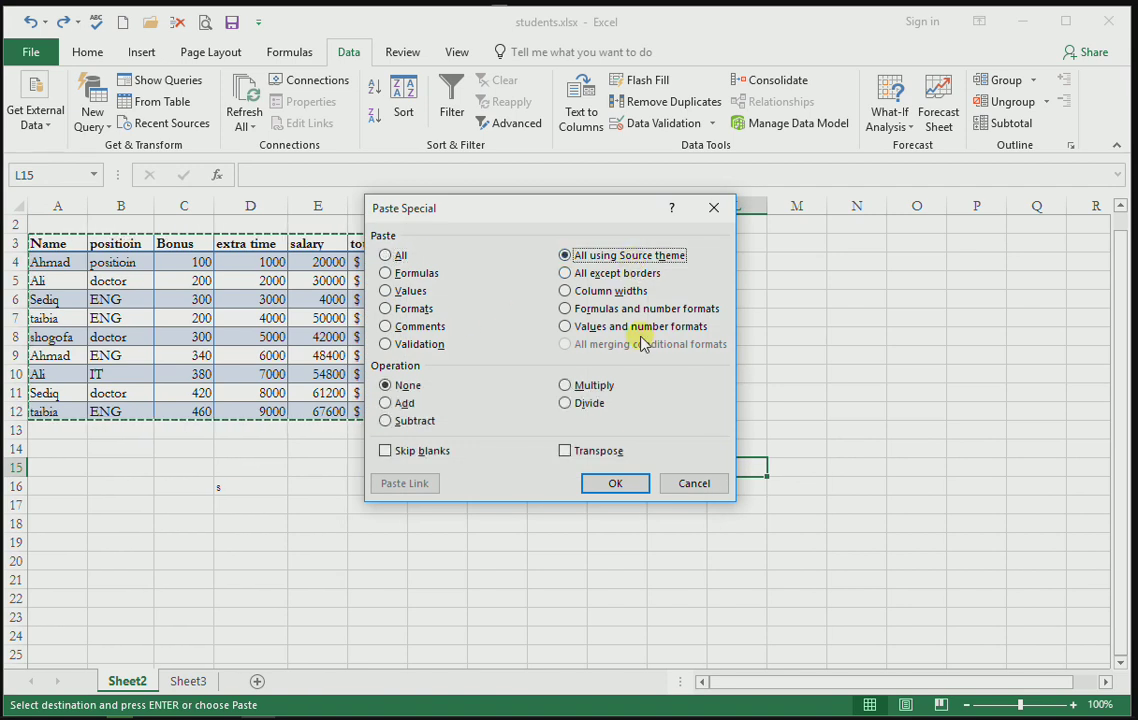
{"action": "left_click", "coordinate": [694, 483]}
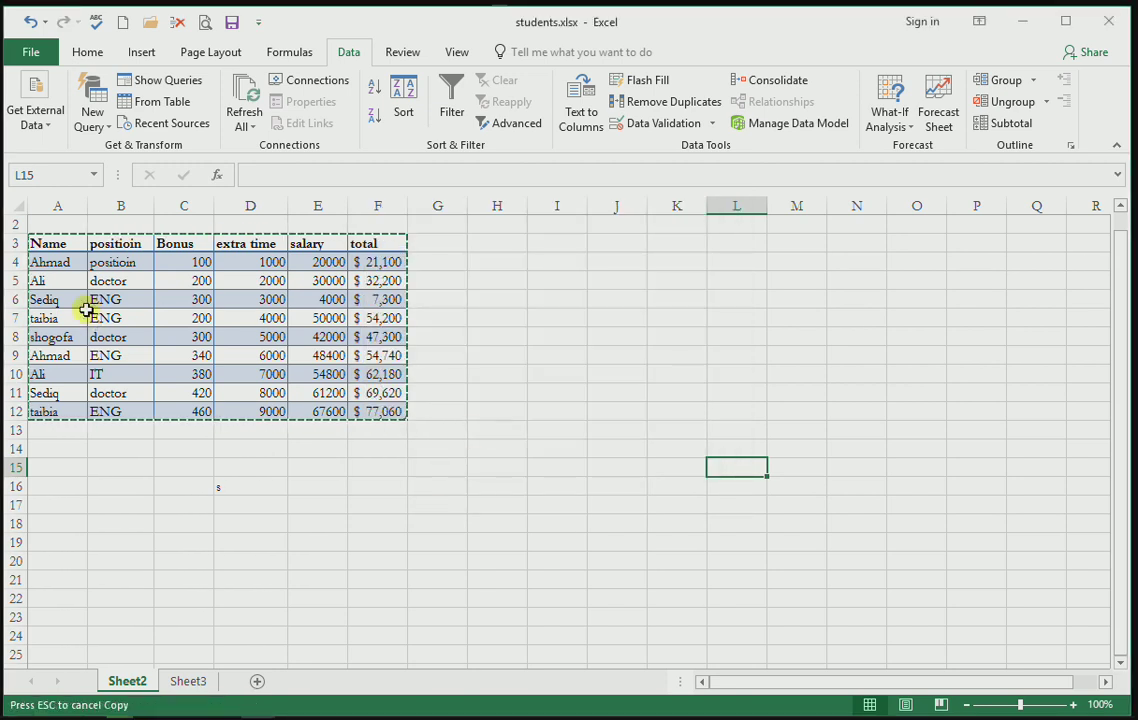
Step: Clear the last student's values in row 12, A12:F12
{"action": "key", "text": "Escape"}
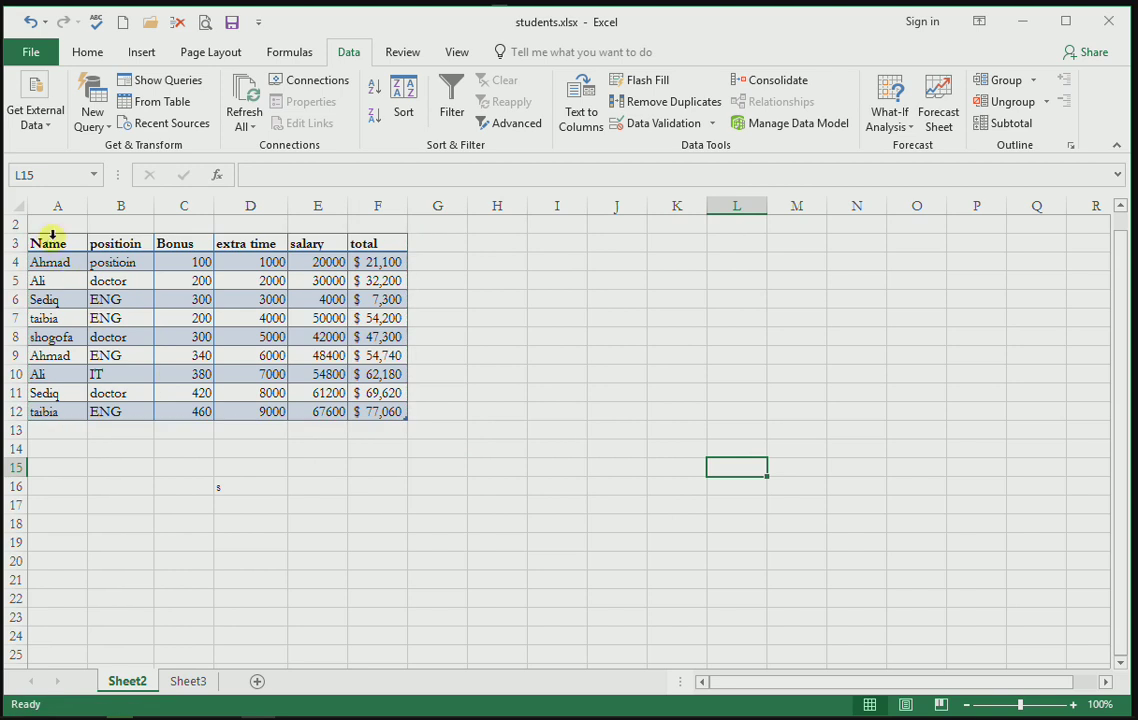
{"action": "left_click_drag", "start_coordinate": [50, 262], "coordinate": [378, 411]}
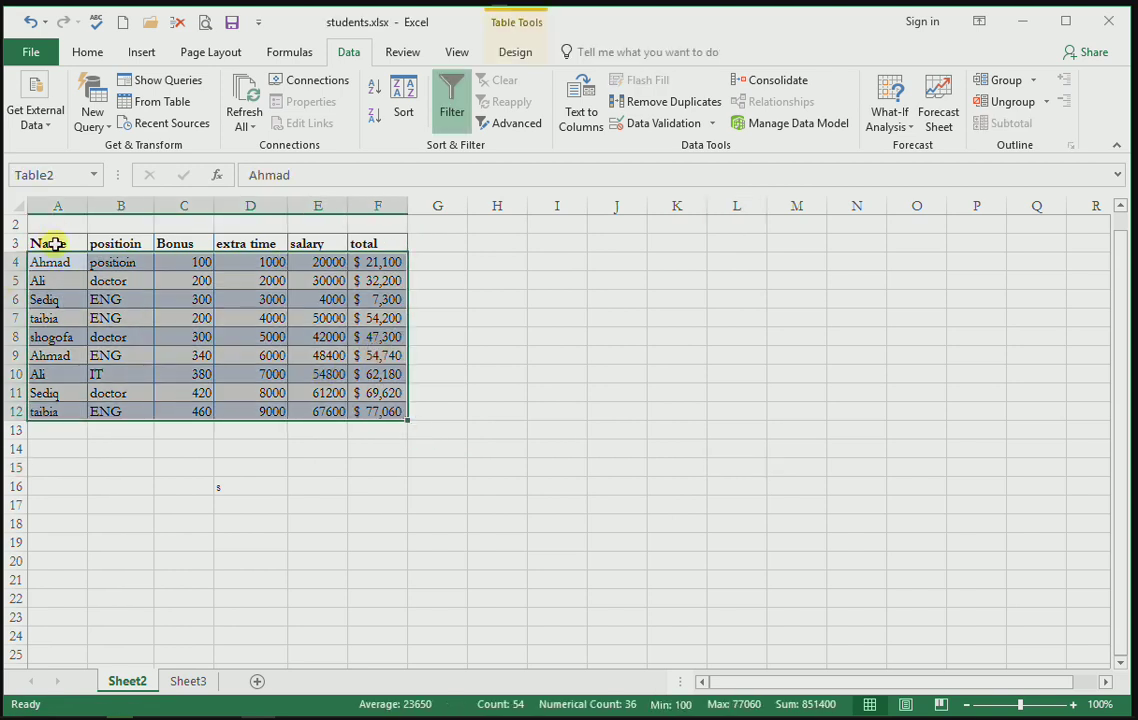
{"action": "mouse_move", "coordinate": [51, 243]}
{"action": "left_mouse_down"}
{"action": "mouse_move", "coordinate": [396, 413]}
{"action": "mouse_move", "coordinate": [395, 396]}
{"action": "left_mouse_up"}
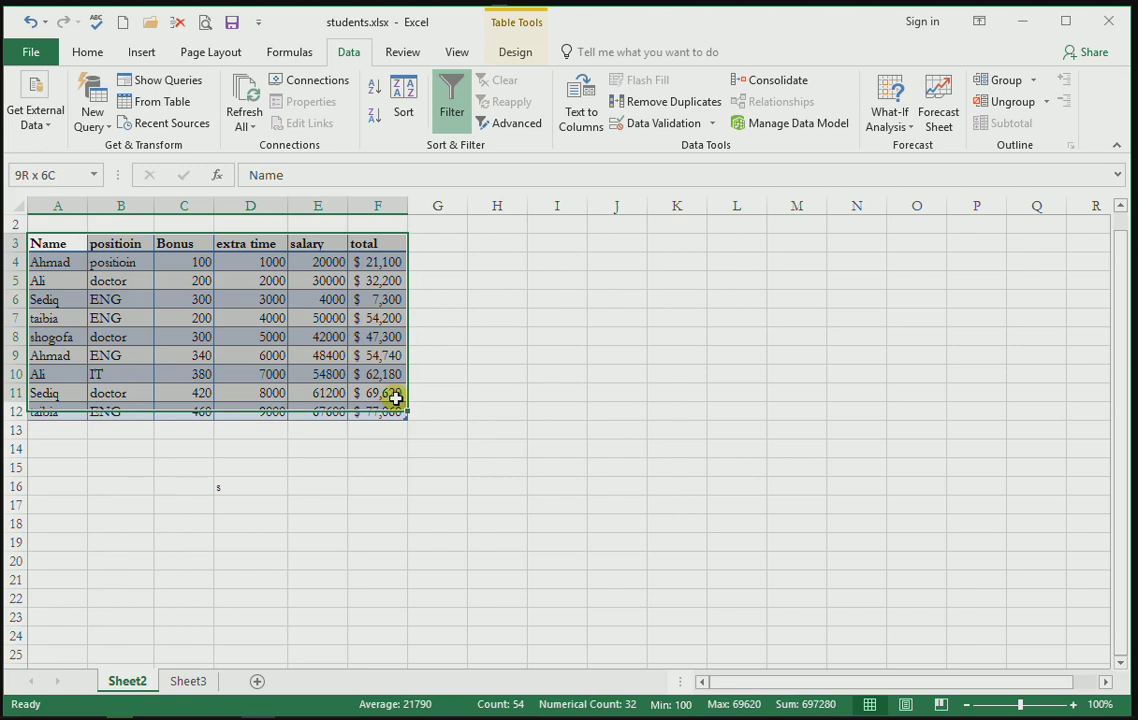
{"action": "left_click", "coordinate": [394, 427]}
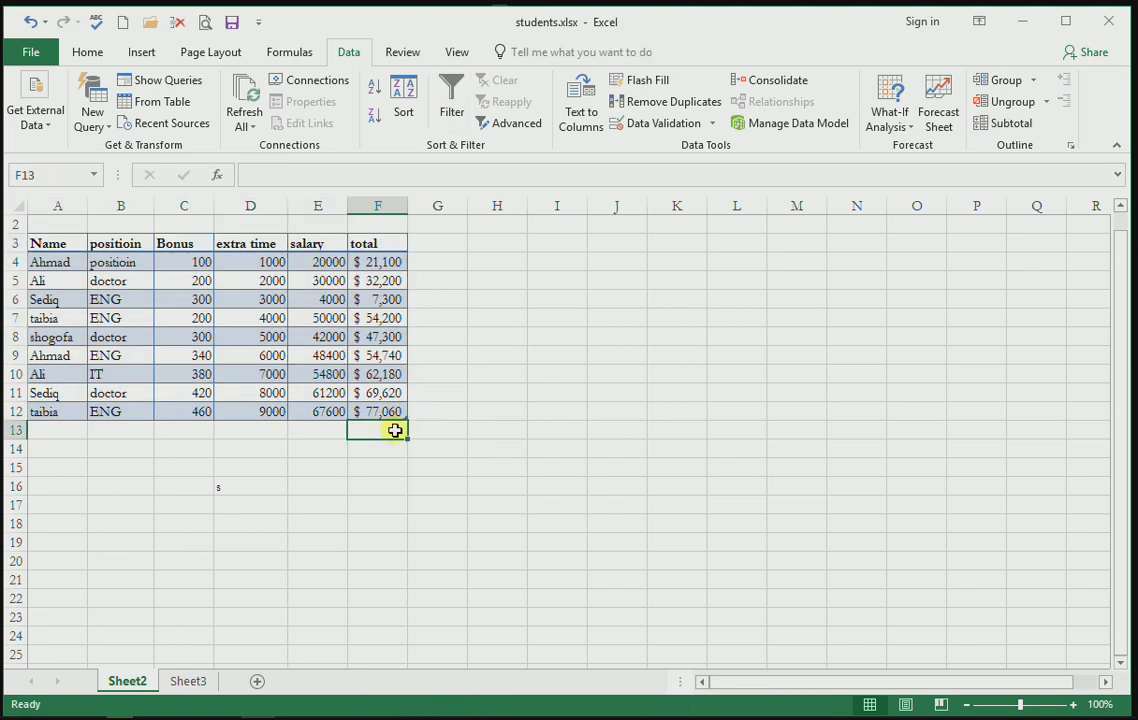
{"action": "left_click_drag", "start_coordinate": [419, 411], "coordinate": [42, 416]}
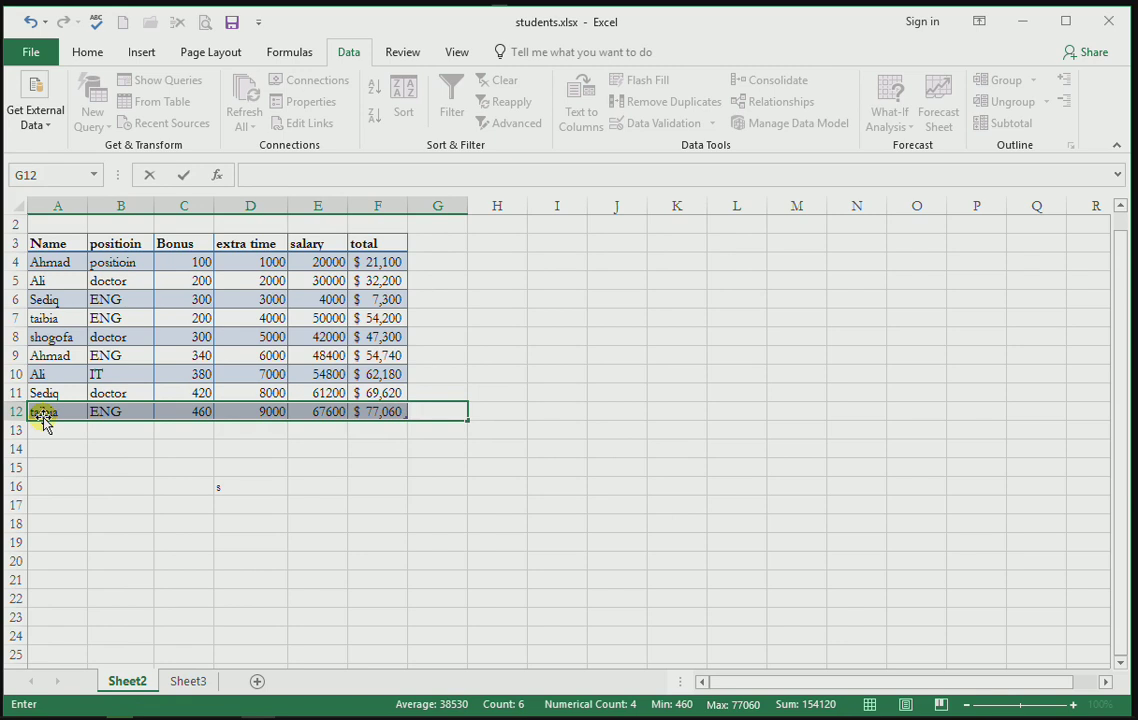
{"action": "left_click", "coordinate": [221, 432]}
{"action": "mouse_move", "coordinate": [396, 414]}
{"action": "left_mouse_down"}
{"action": "mouse_move", "coordinate": [128, 403]}
{"action": "mouse_move", "coordinate": [56, 414]}
{"action": "left_mouse_up"}
{"action": "key", "text": "Delete"}
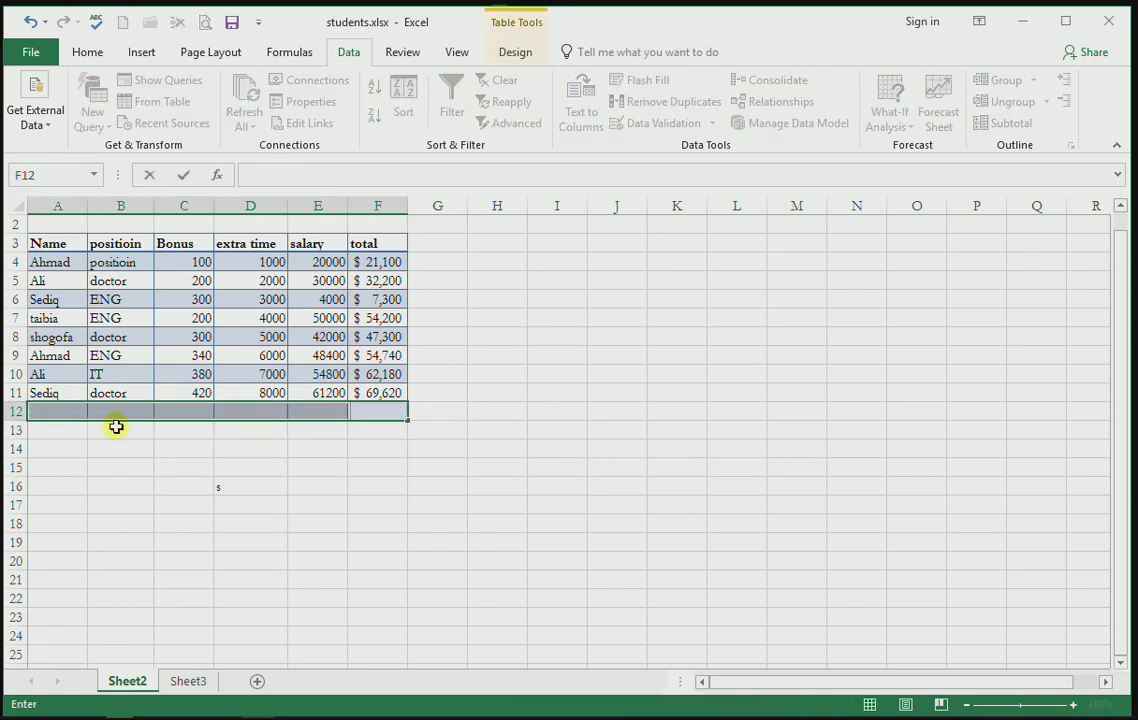
Step: Open the Home Delete options for rows 12–13 but close them unused, then select F10's total
{"action": "left_click", "coordinate": [378, 434]}
{"action": "left_click_drag", "start_coordinate": [422, 414], "coordinate": [38, 410]}
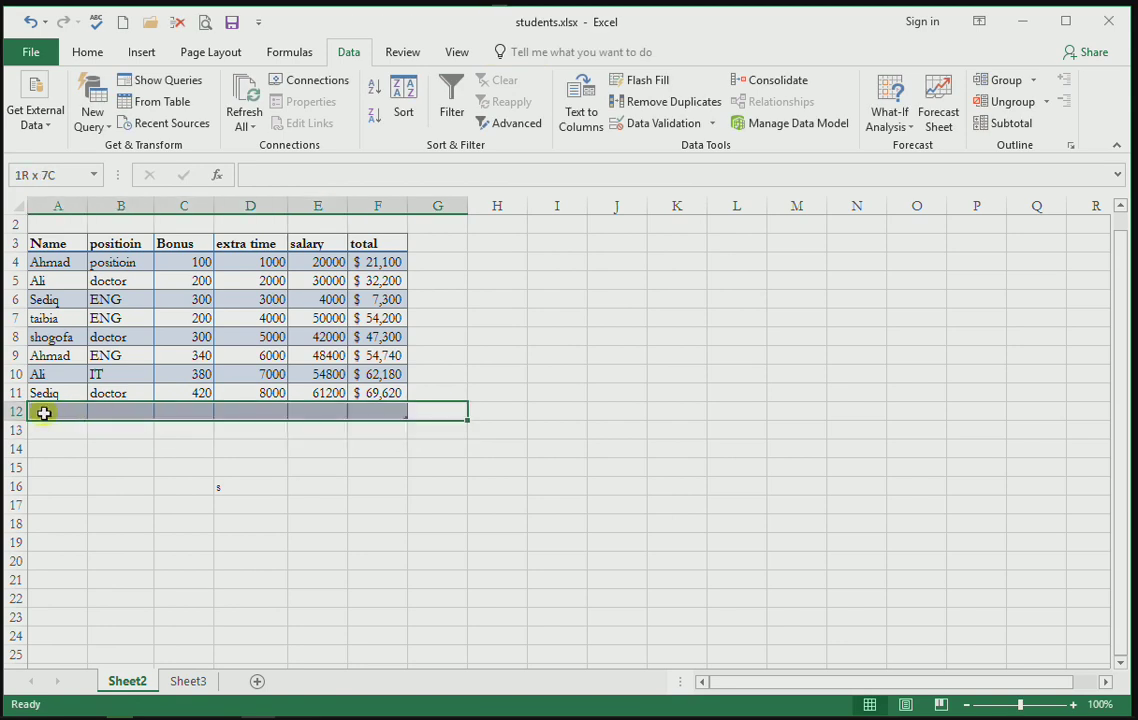
{"action": "left_click", "coordinate": [114, 56]}
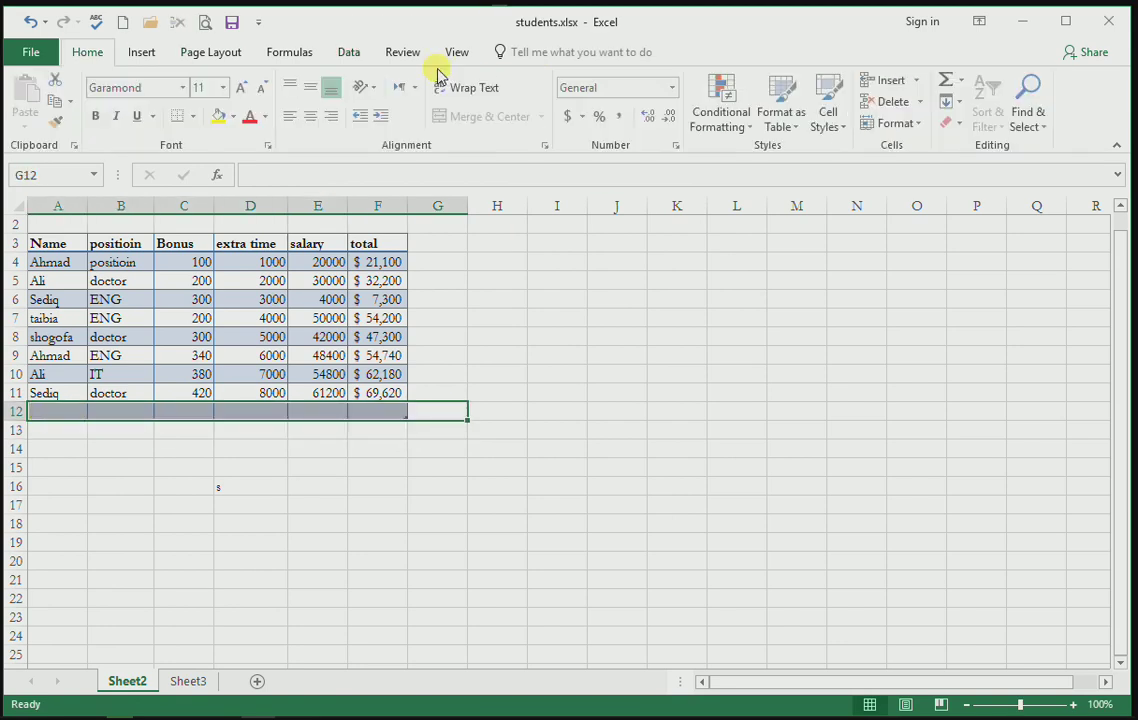
{"action": "left_click", "coordinate": [922, 104]}
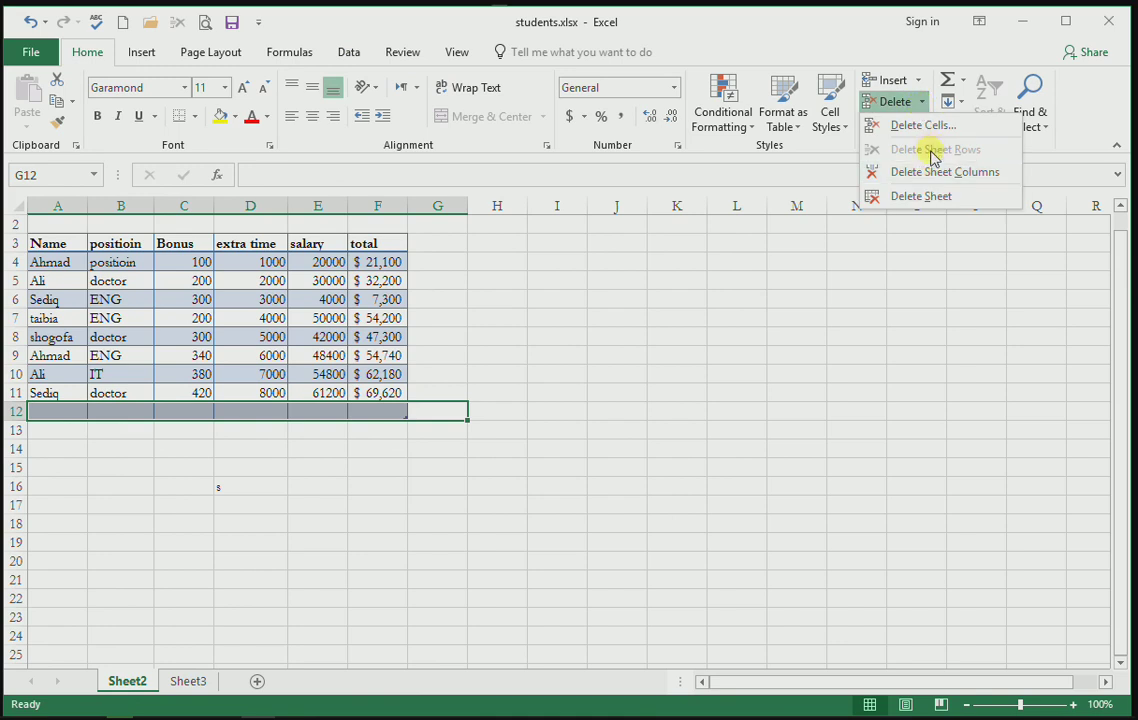
{"action": "left_click", "coordinate": [432, 445]}
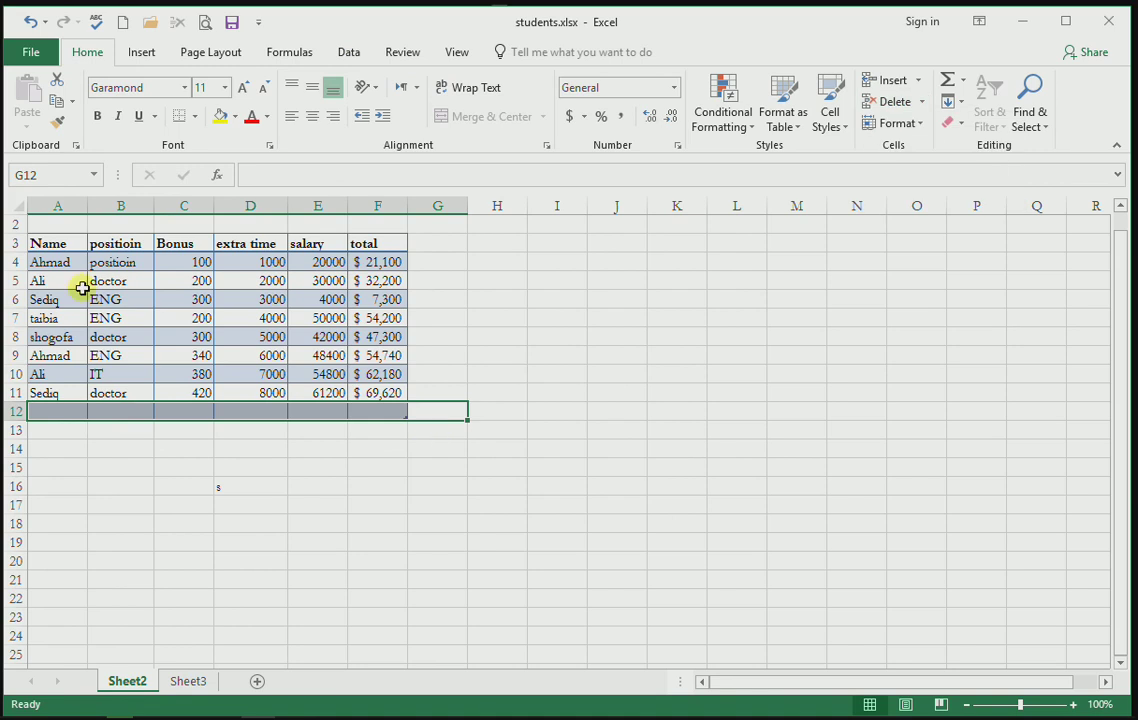
{"action": "left_click", "coordinate": [55, 259]}
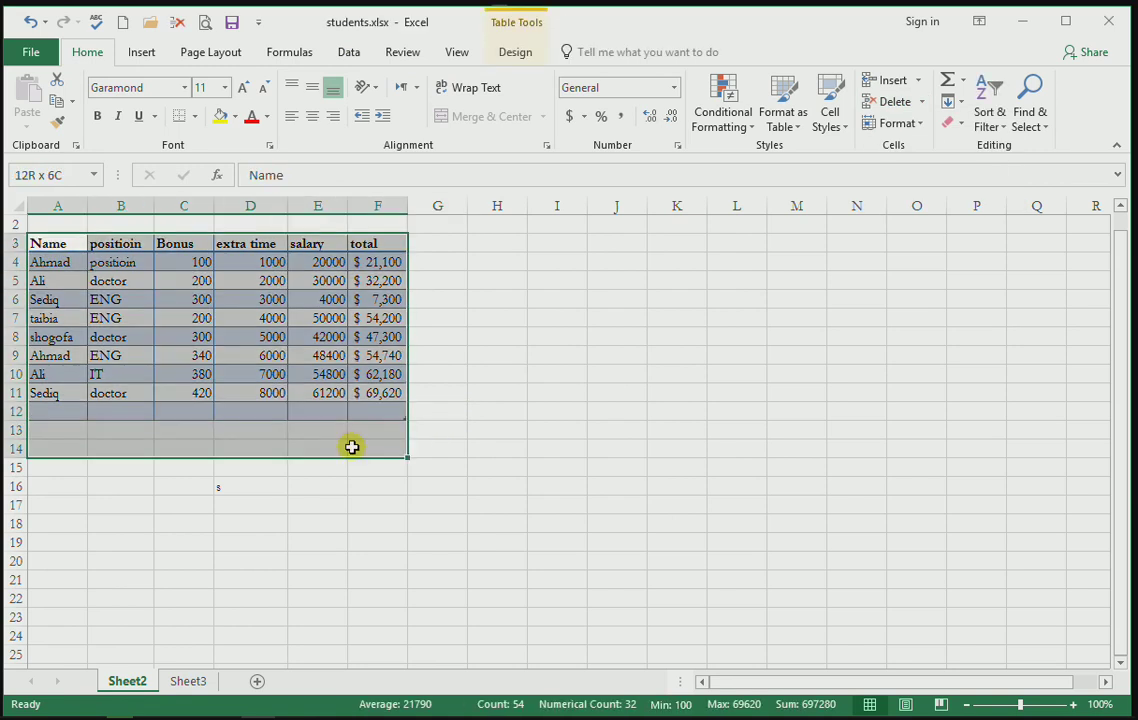
{"action": "left_click_drag", "start_coordinate": [44, 243], "coordinate": [352, 368]}
{"action": "left_click", "coordinate": [368, 375]}
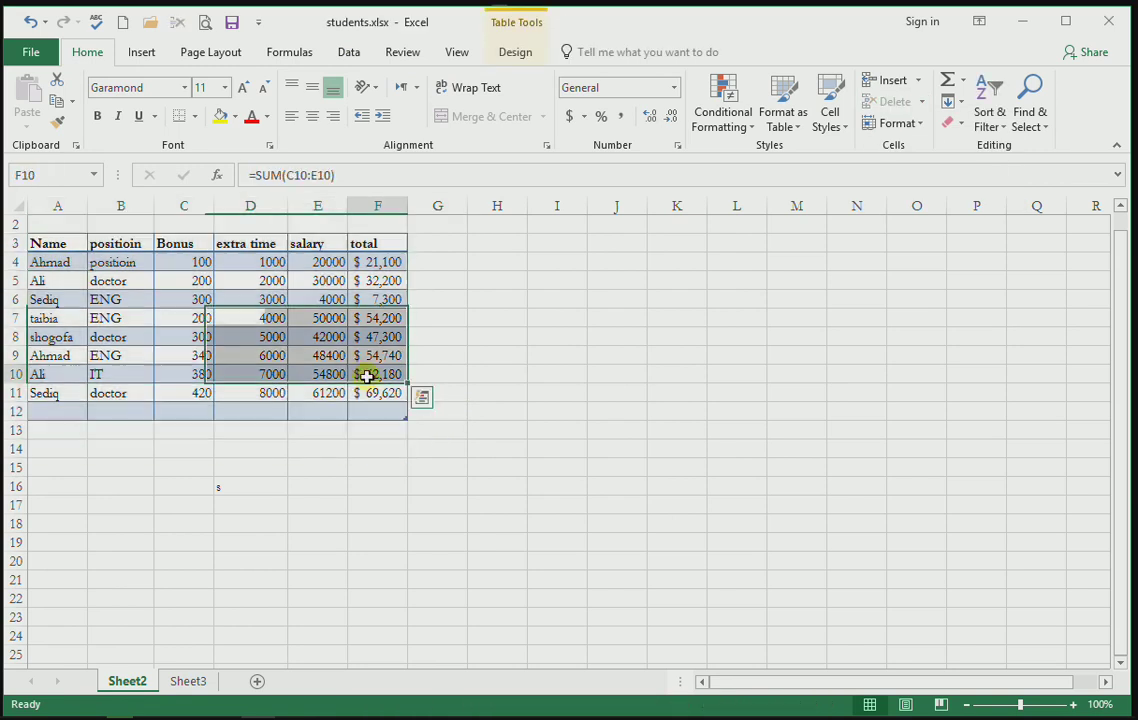
Step: Apply the Organic theme to the workbook
{"action": "left_click", "coordinate": [222, 60]}
{"action": "left_click", "coordinate": [42, 115]}
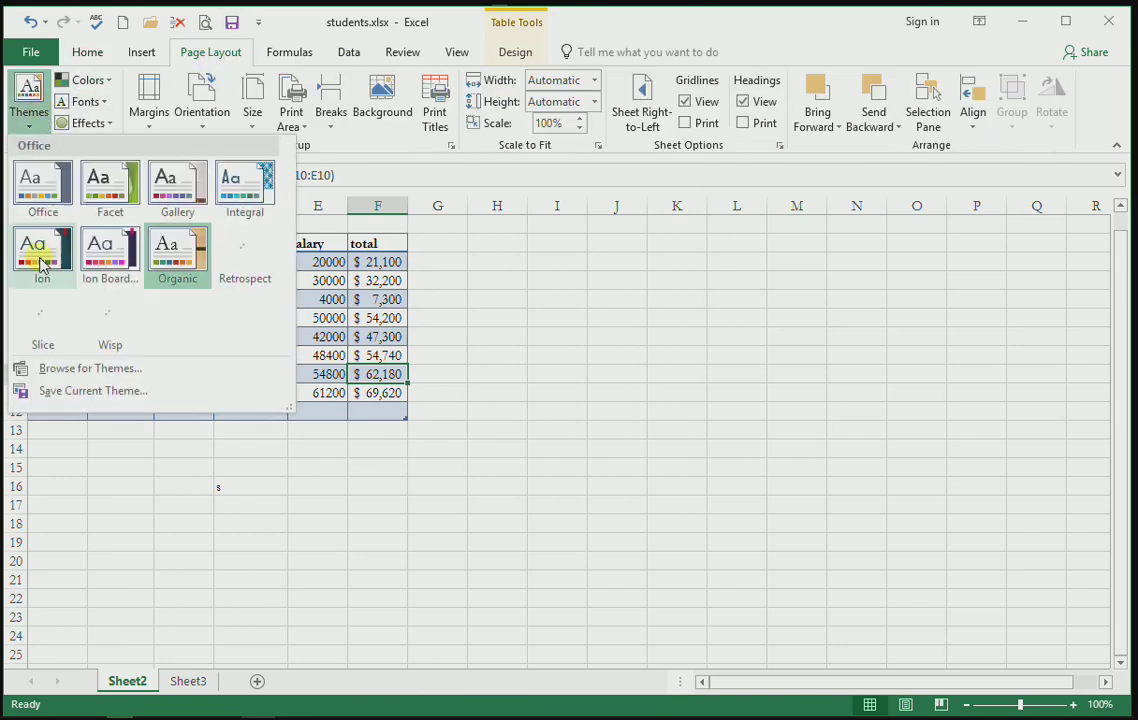
{"action": "left_click", "coordinate": [177, 255]}
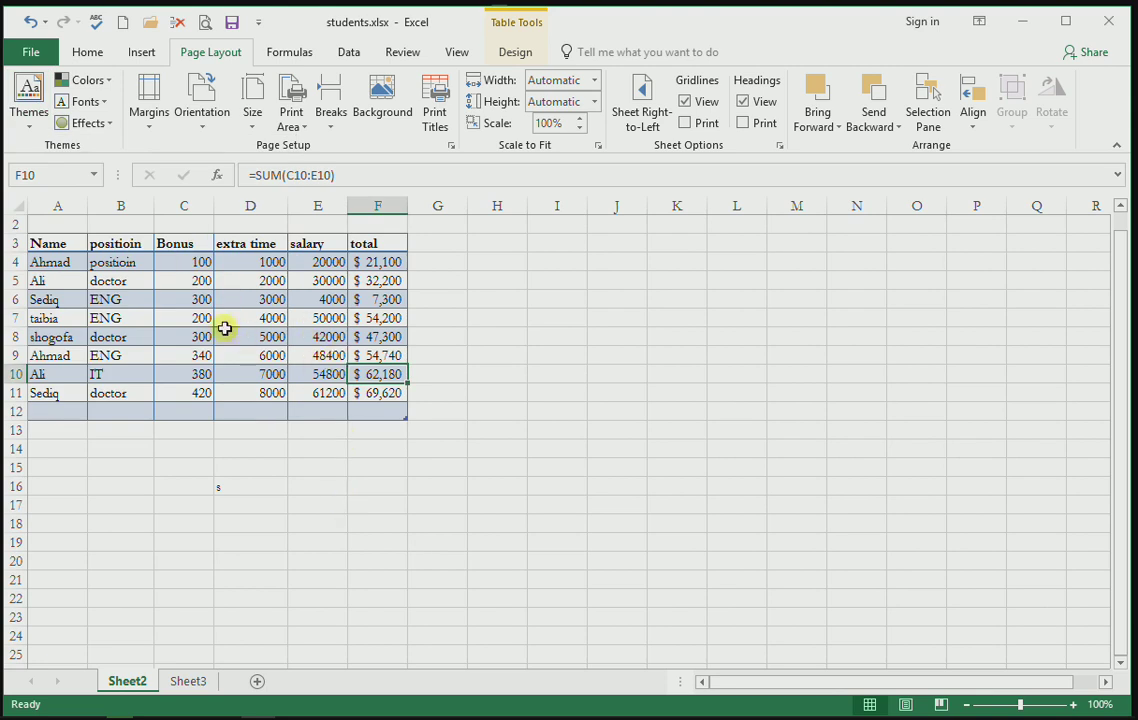
Step: Copy the student table A3:F11 and switch to Sheet3
{"action": "mouse_move", "coordinate": [43, 246]}
{"action": "left_mouse_down"}
{"action": "mouse_move", "coordinate": [426, 391]}
{"action": "mouse_move", "coordinate": [385, 393]}
{"action": "left_mouse_up"}
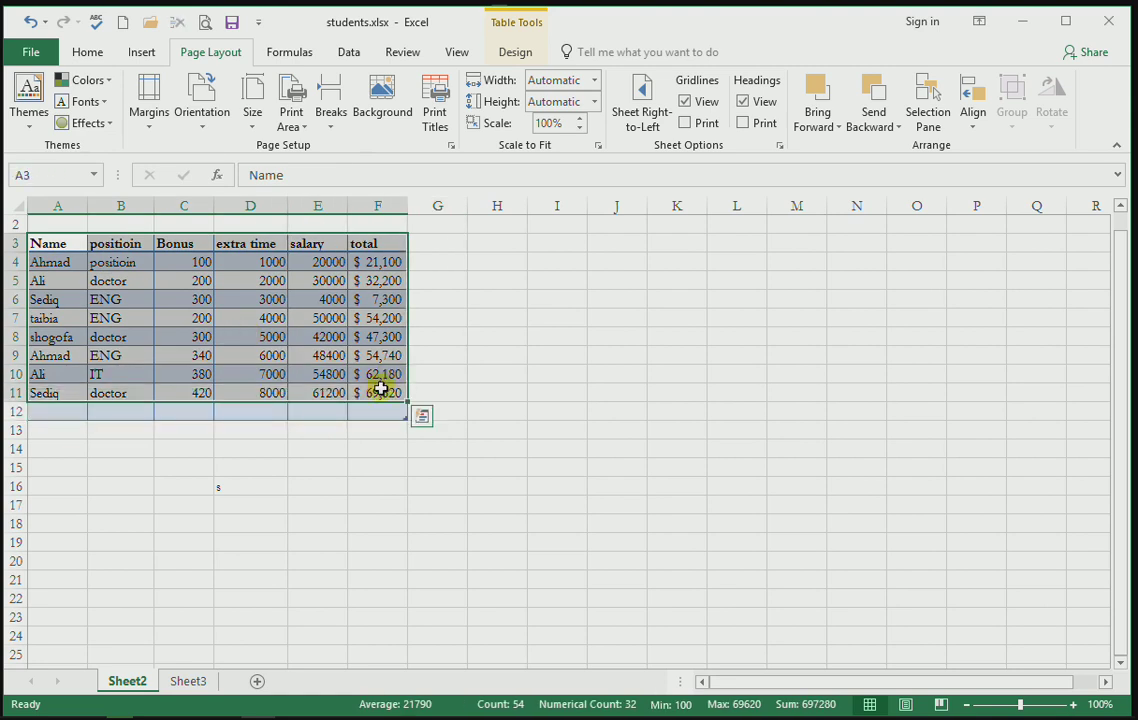
{"action": "key", "text": "ctrl+c"}
{"action": "left_click", "coordinate": [190, 681]}
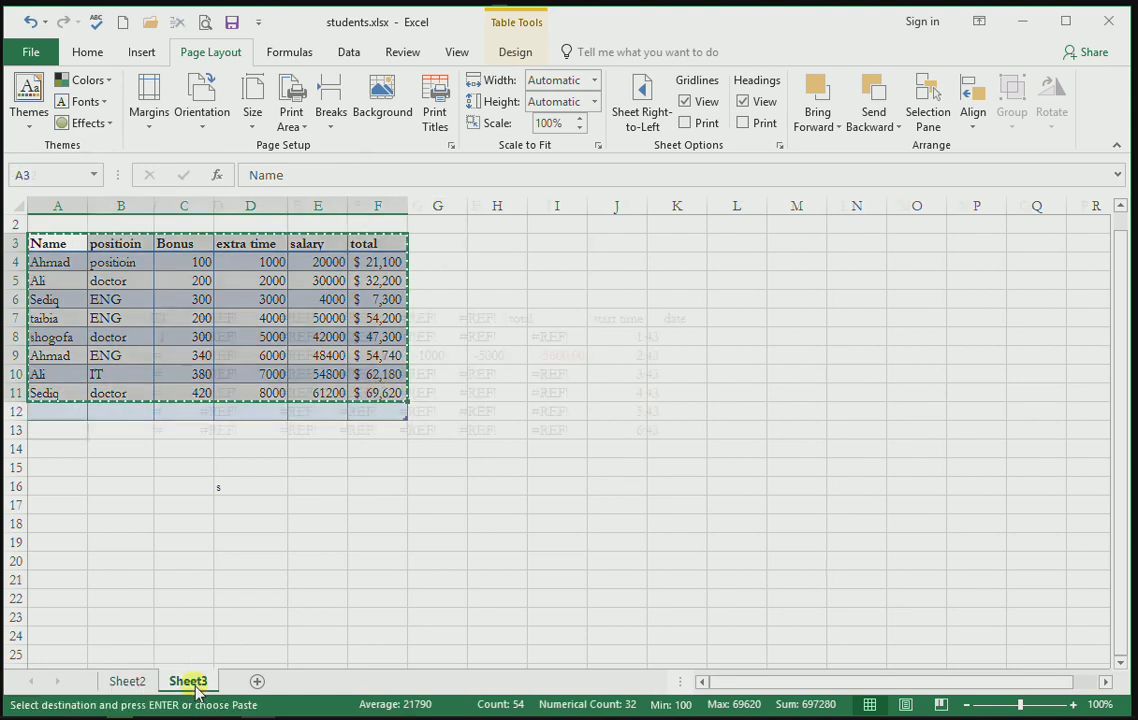
Step: Add a new sheet and paste the student table into A1:F9 as formulas
{"action": "left_click", "coordinate": [256, 681]}
{"action": "key", "text": "ctrl+v"}
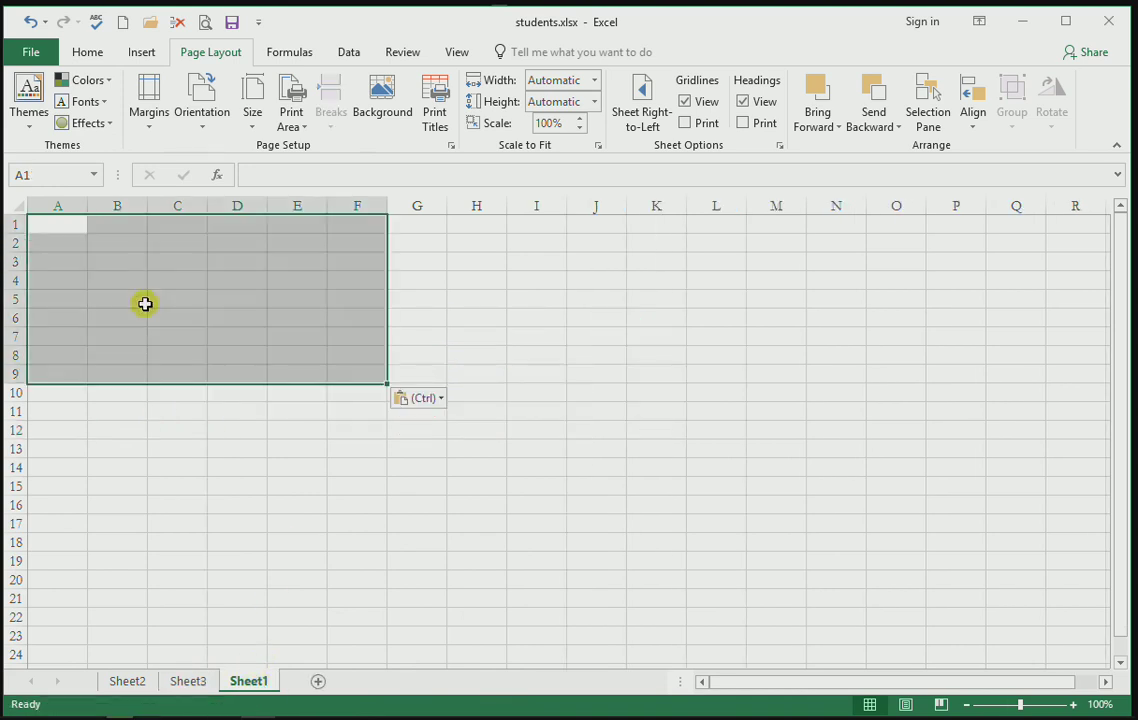
{"action": "key", "text": "ctrl+z"}
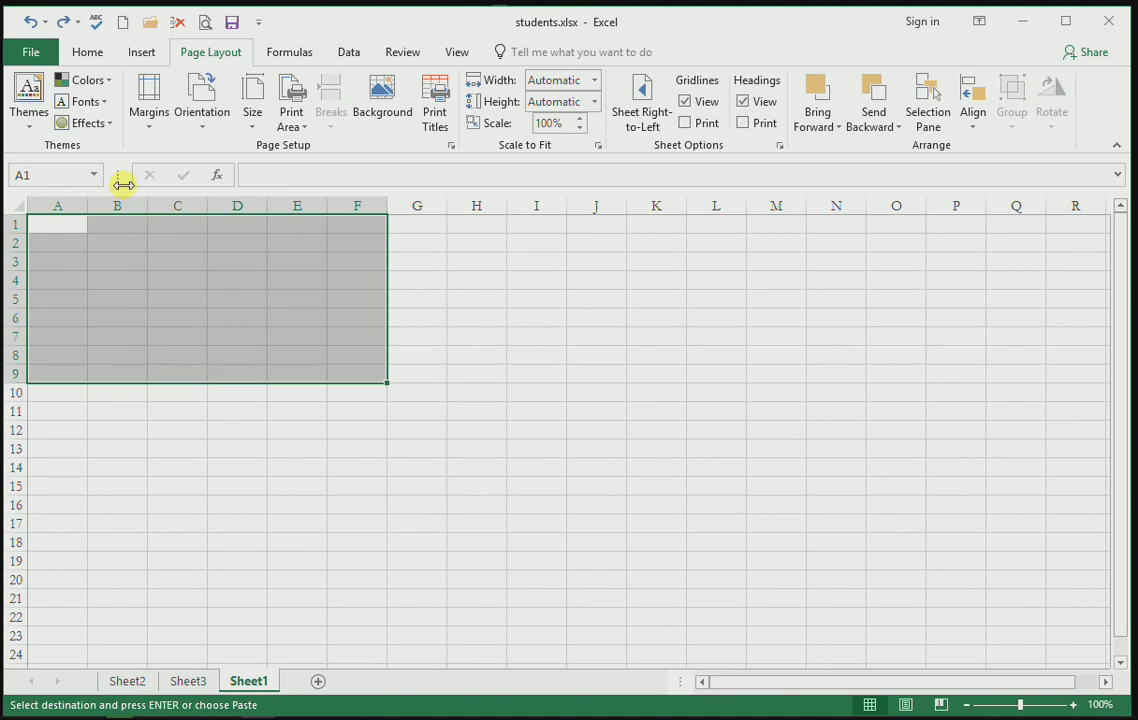
{"action": "left_click", "coordinate": [82, 56]}
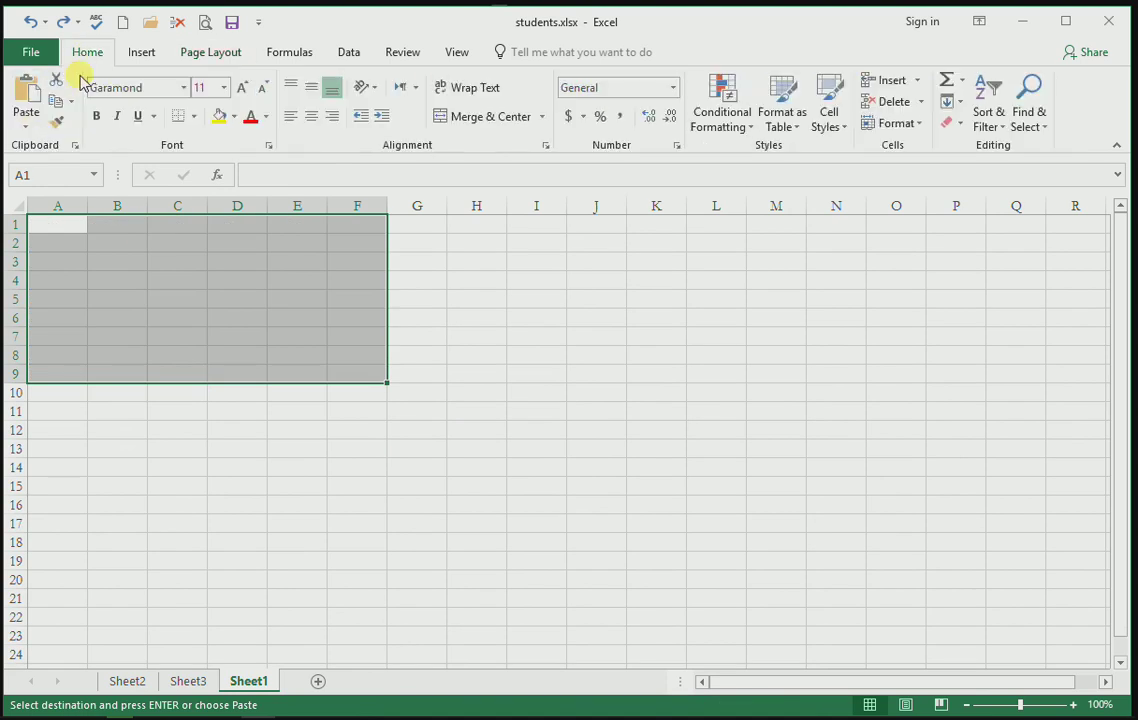
{"action": "left_click", "coordinate": [26, 120]}
{"action": "left_click", "coordinate": [52, 180]}
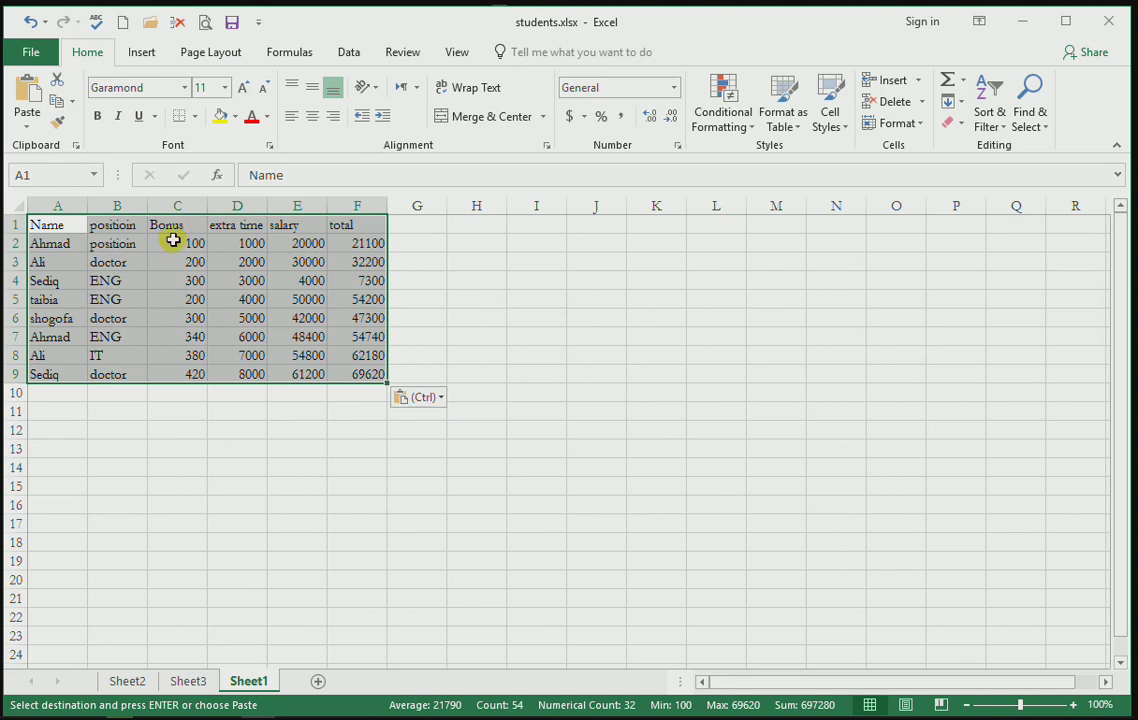
{"action": "left_click", "coordinate": [215, 53]}
Step: Apply the Facet theme, select the table A1:F9, and pick K5 as the paste target
{"action": "left_click", "coordinate": [35, 125]}
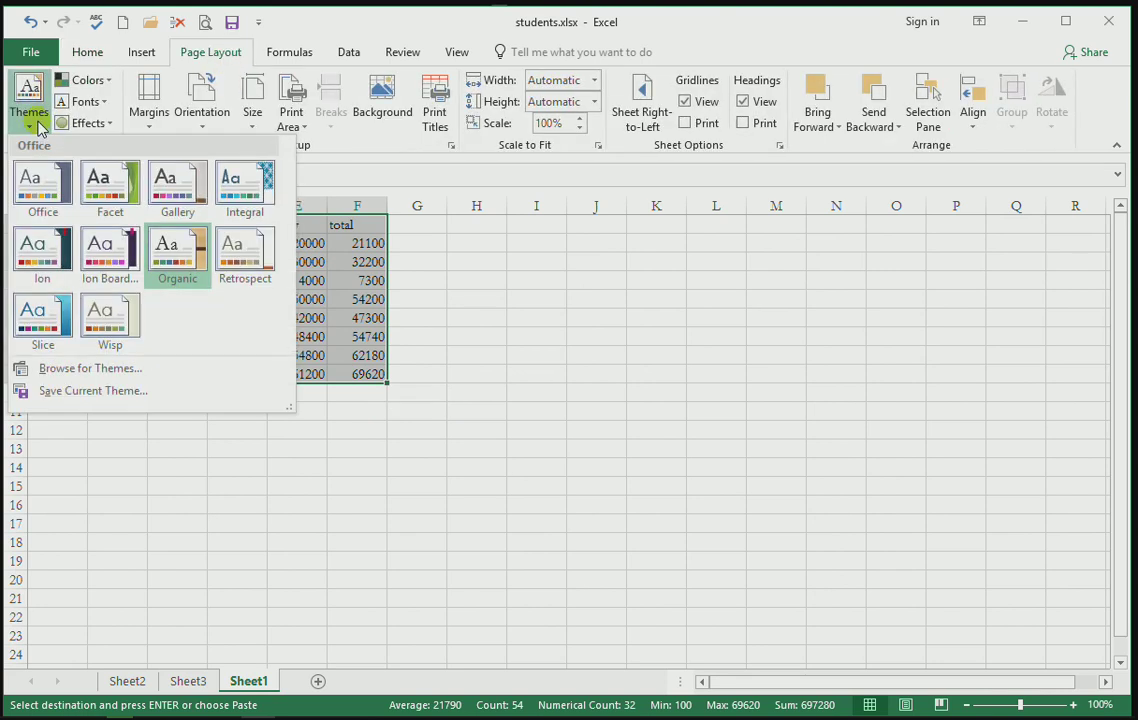
{"action": "left_click", "coordinate": [104, 178]}
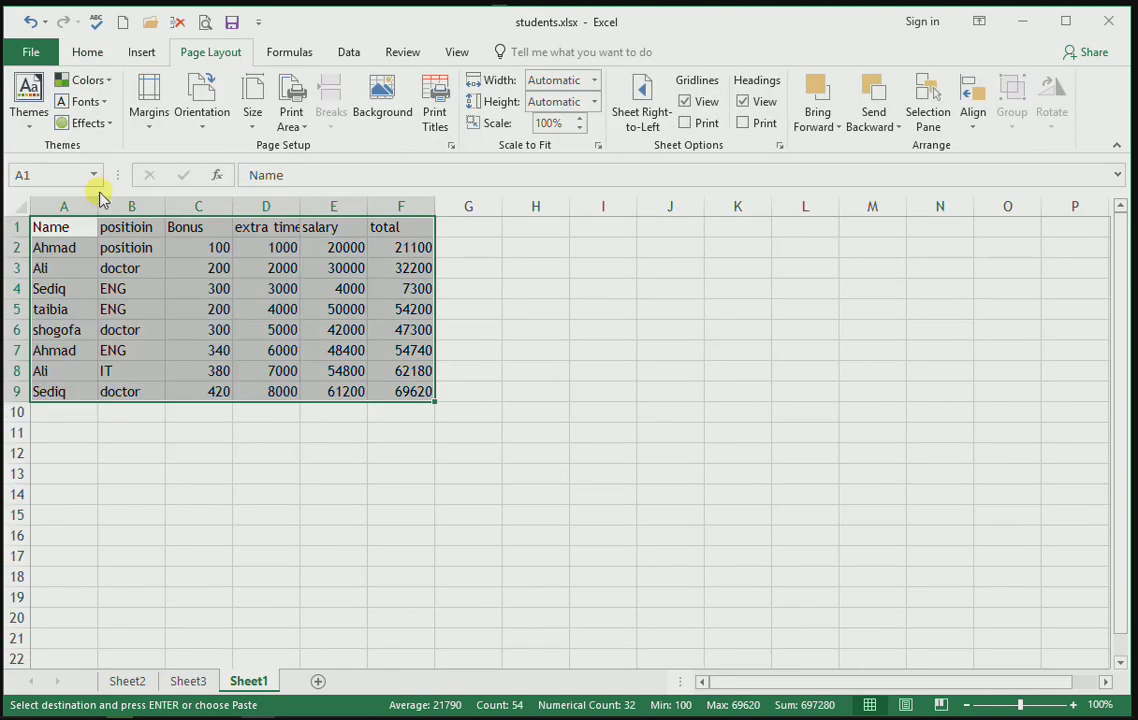
{"action": "left_click", "coordinate": [168, 289]}
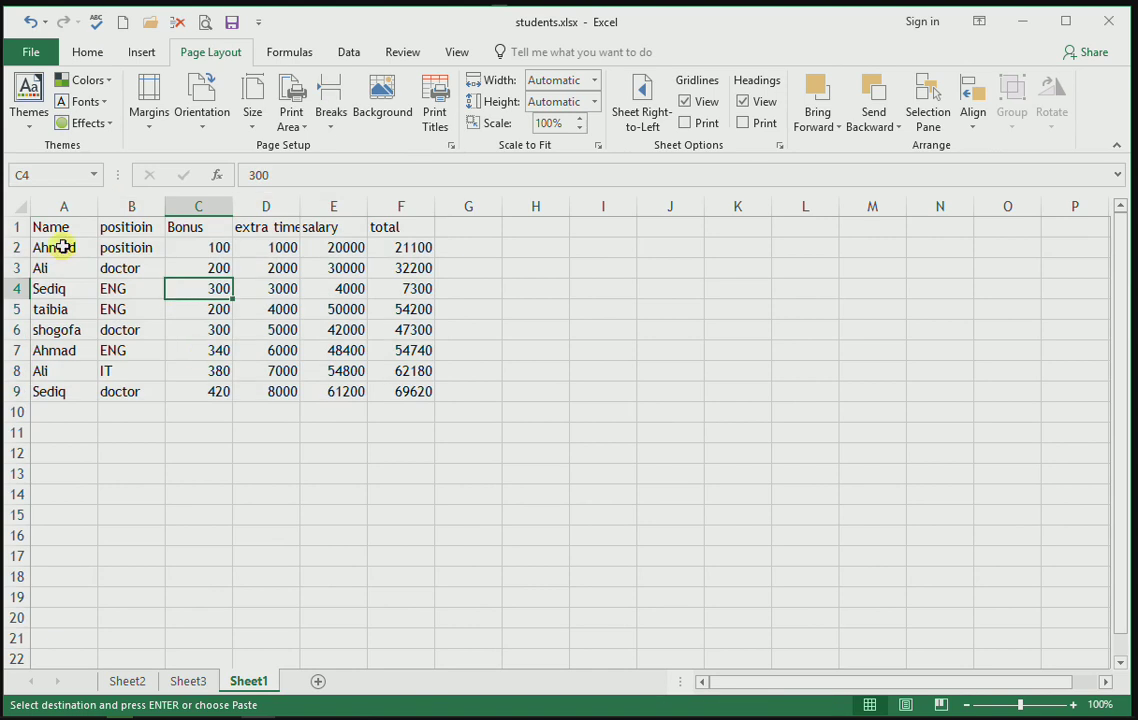
{"action": "left_click_drag", "start_coordinate": [62, 229], "coordinate": [400, 390]}
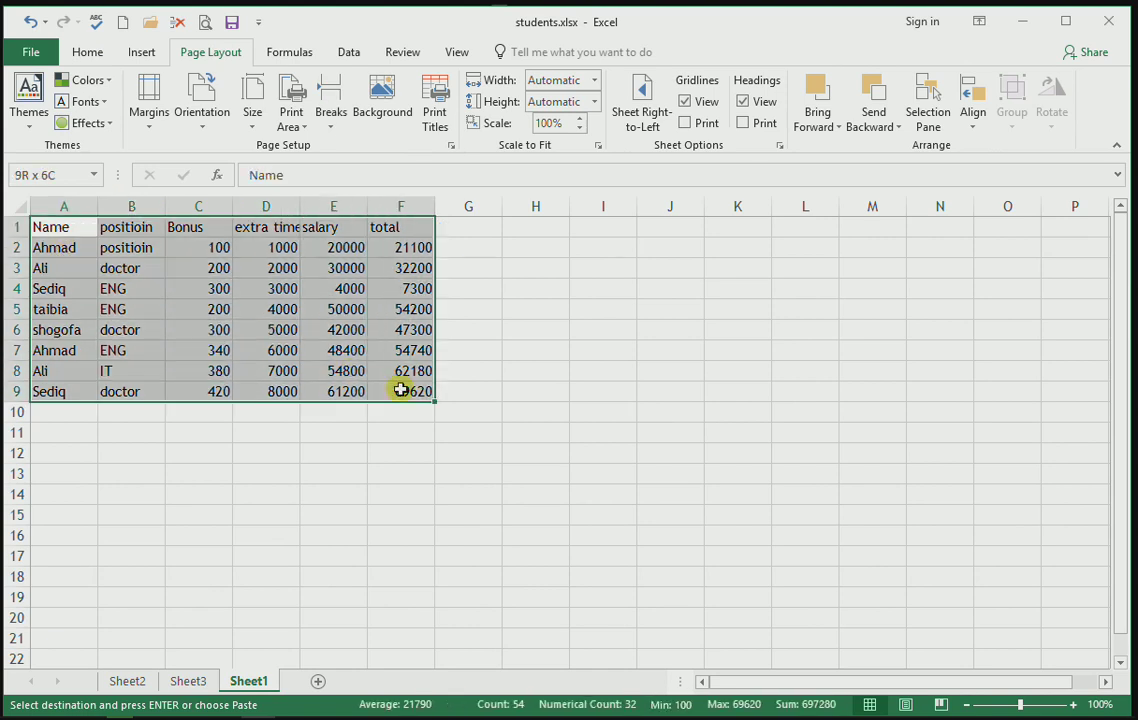
{"action": "left_click", "coordinate": [100, 79]}
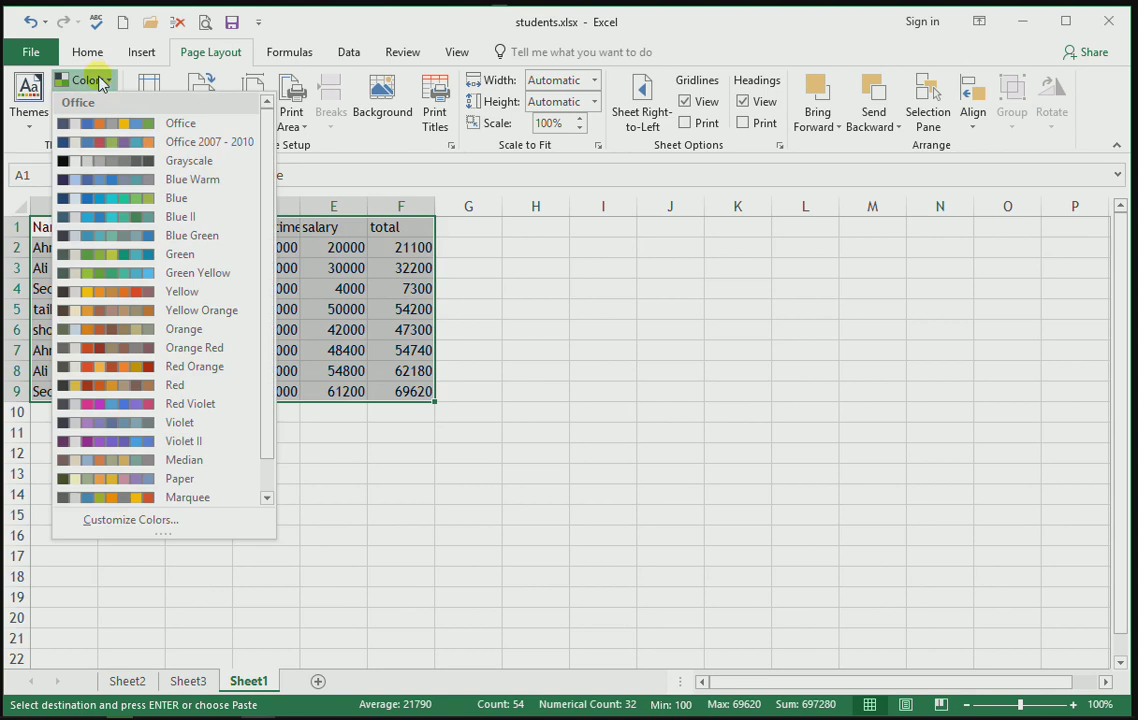
{"action": "left_click", "coordinate": [150, 122]}
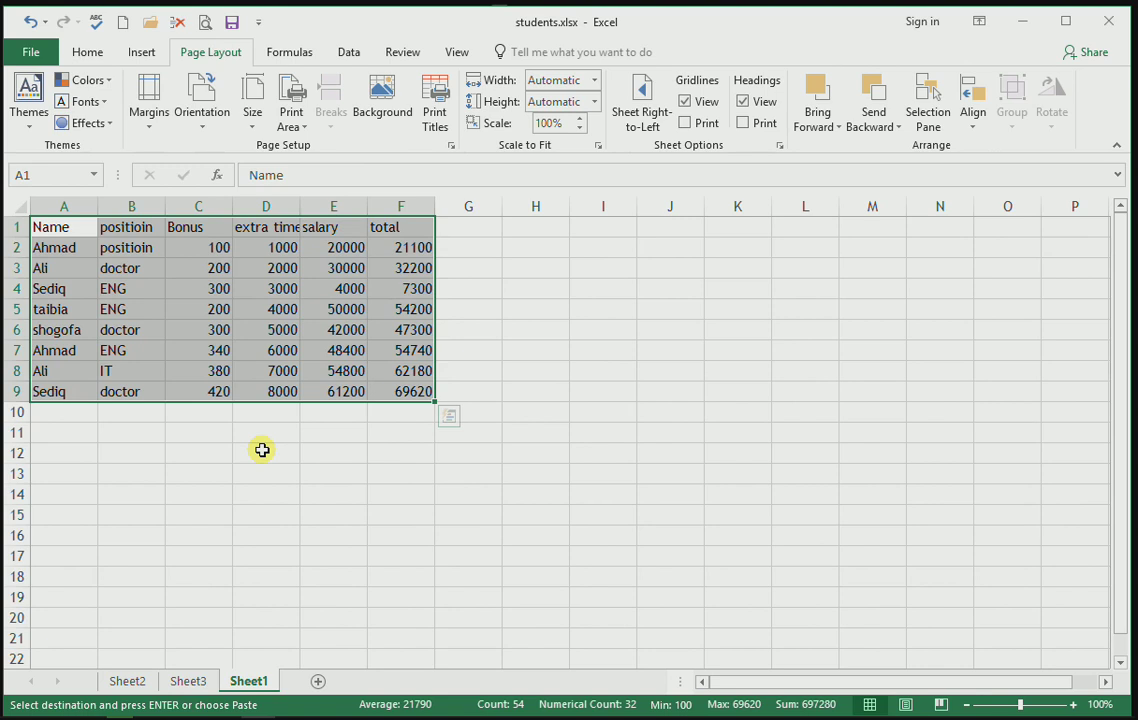
{"action": "left_click", "coordinate": [726, 305]}
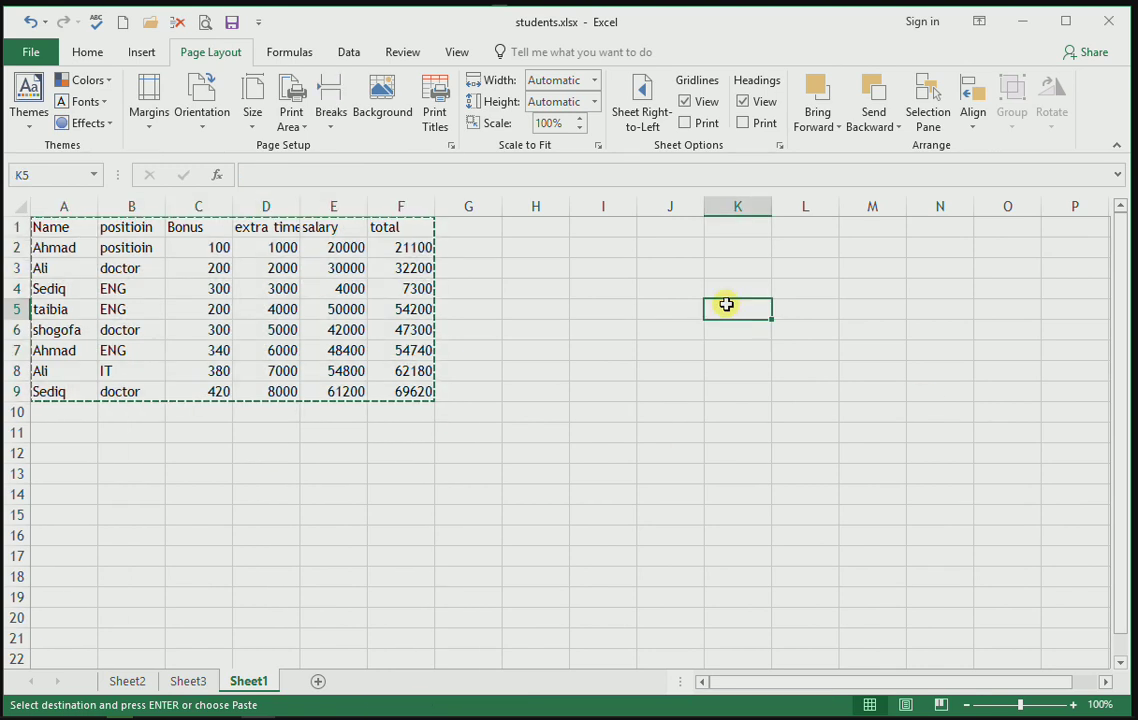
{"action": "key", "text": "ctrl+alt+v"}
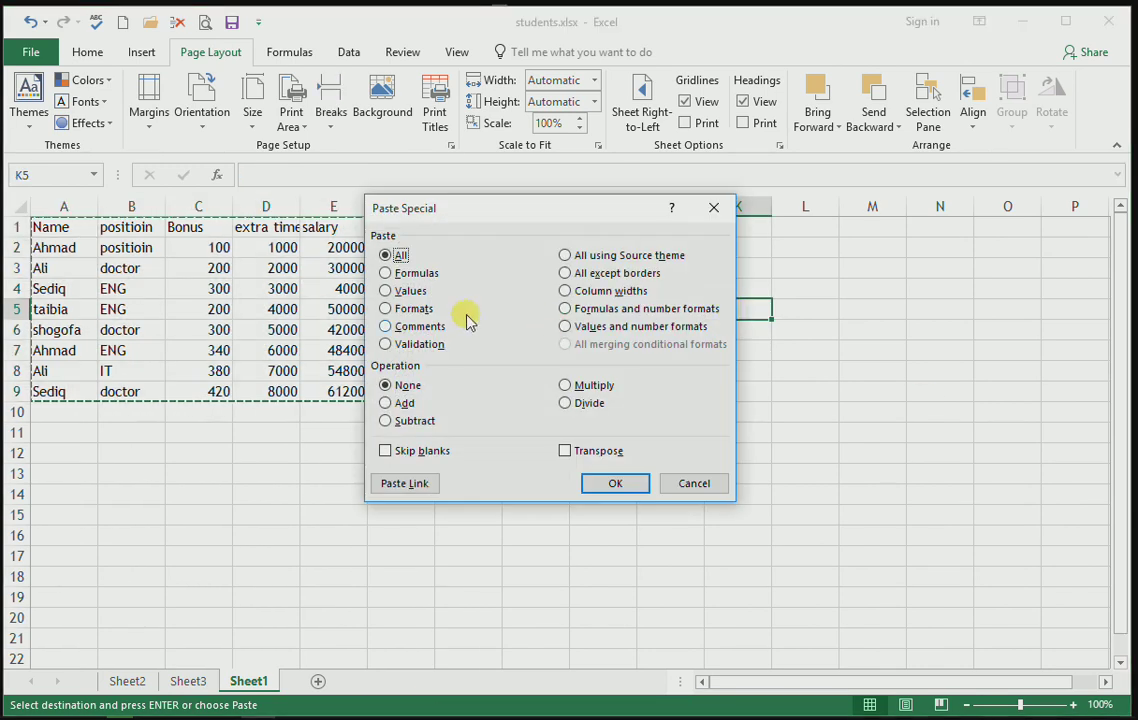
{"action": "left_click", "coordinate": [657, 256]}
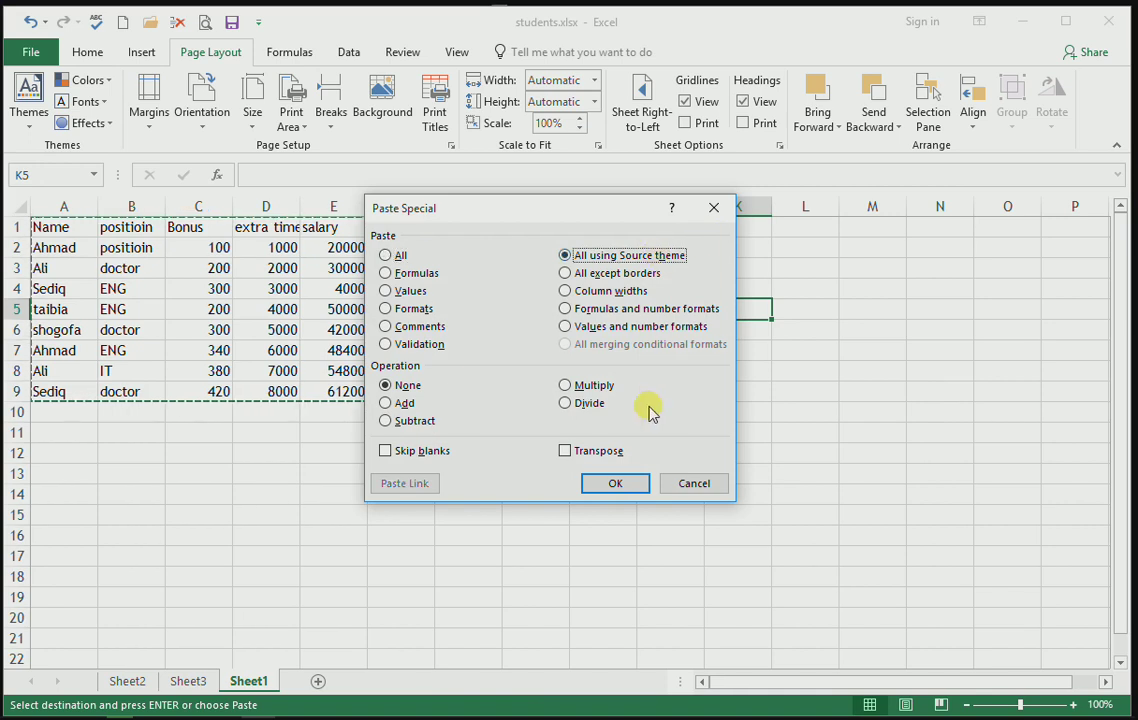
{"action": "left_click", "coordinate": [615, 487]}
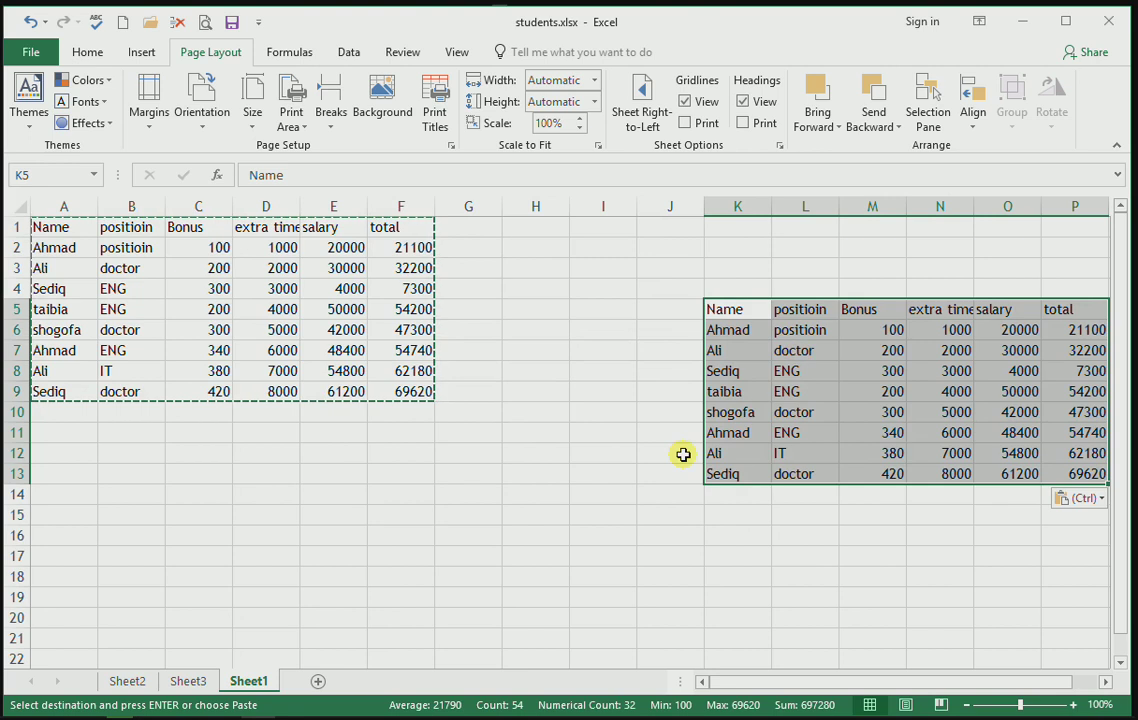
{"action": "key", "text": "Delete"}
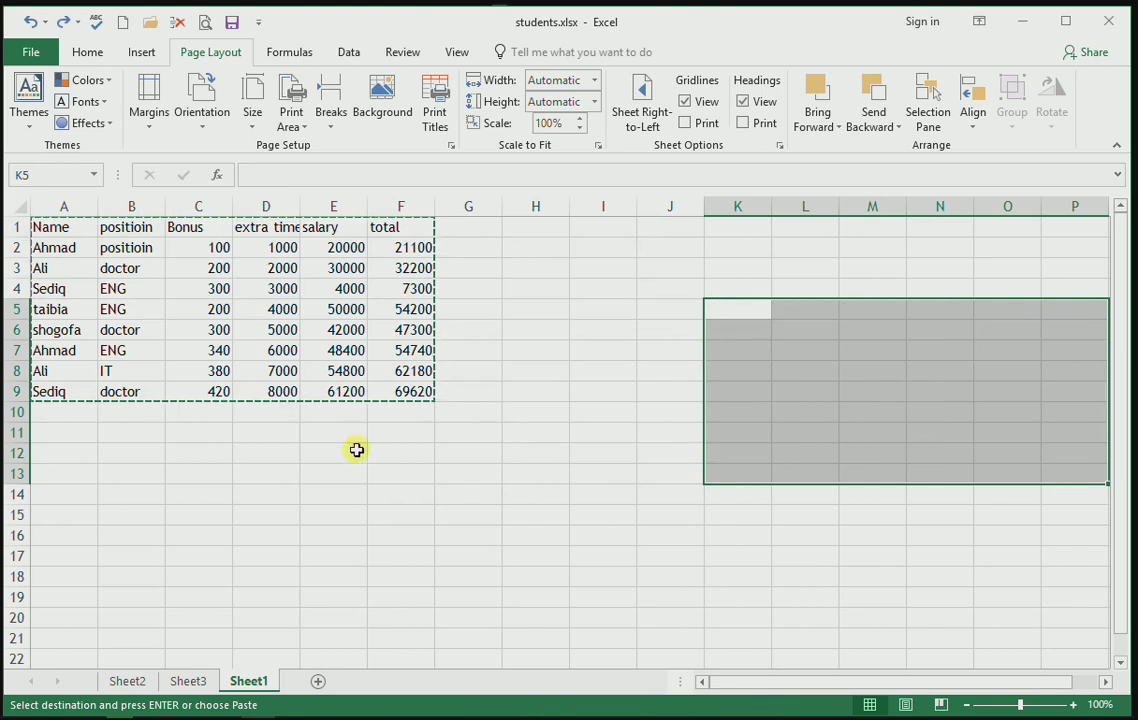
{"action": "key", "text": "Escape"}
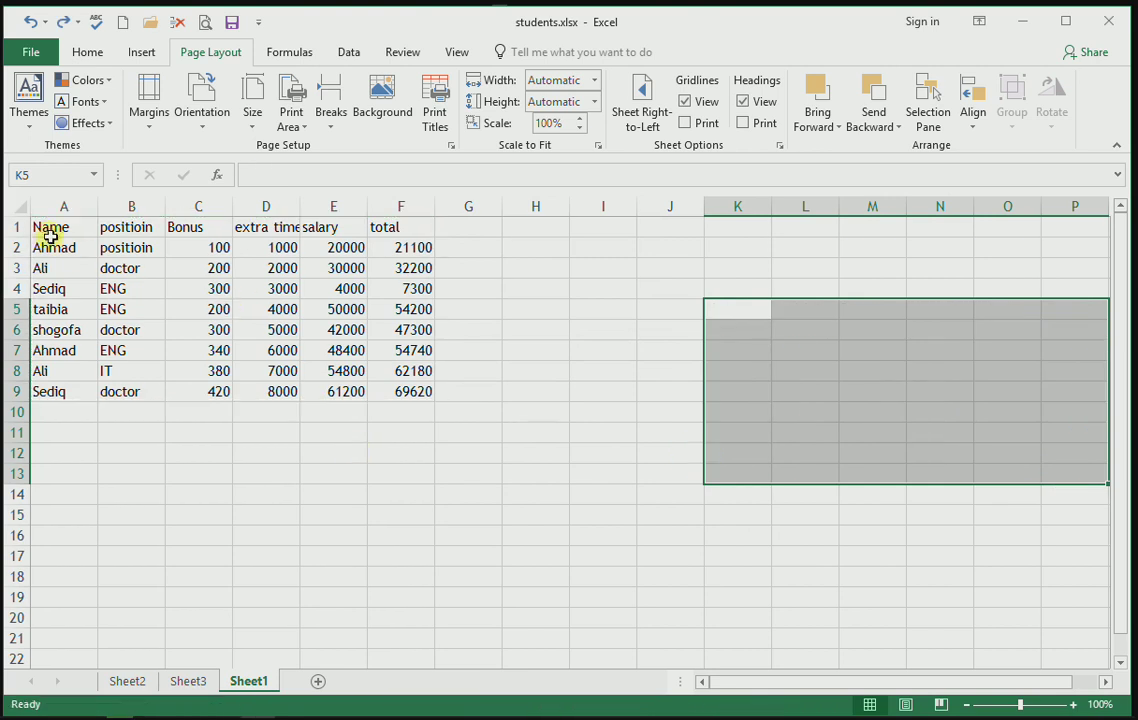
{"action": "left_click_drag", "start_coordinate": [51, 228], "coordinate": [105, 248]}
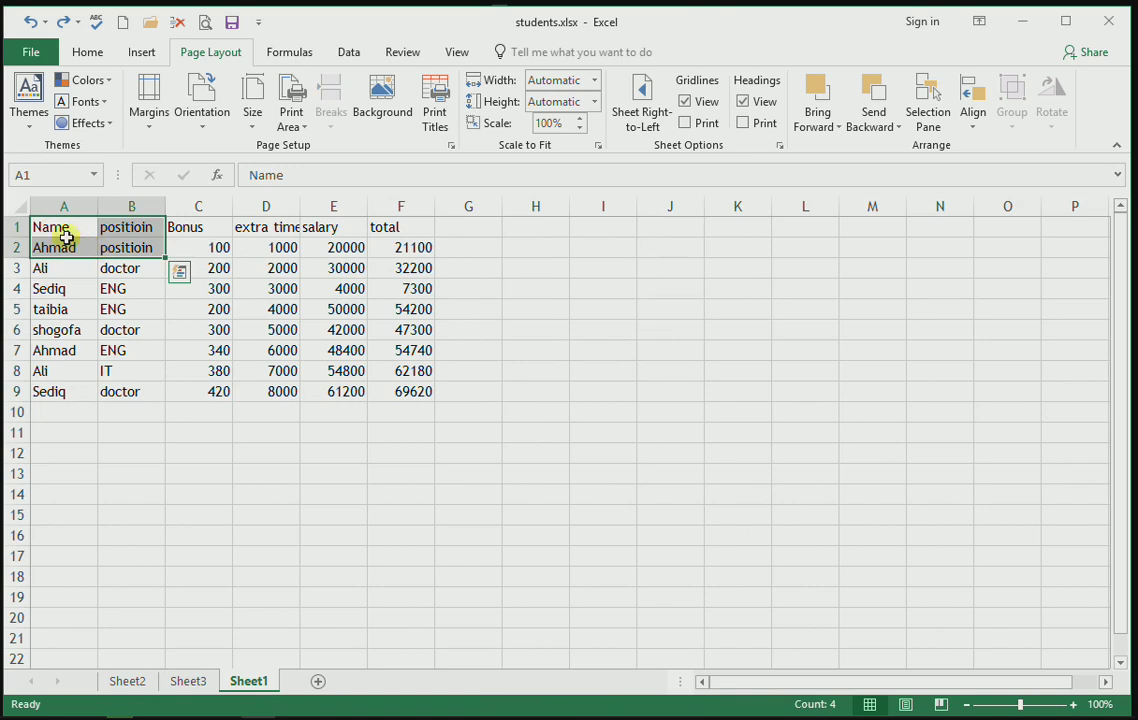
{"action": "left_click", "coordinate": [57, 235]}
{"action": "left_click", "coordinate": [198, 309]}
{"action": "left_click_drag", "start_coordinate": [229, 318], "coordinate": [420, 330]}
{"action": "key", "text": "Tab"}
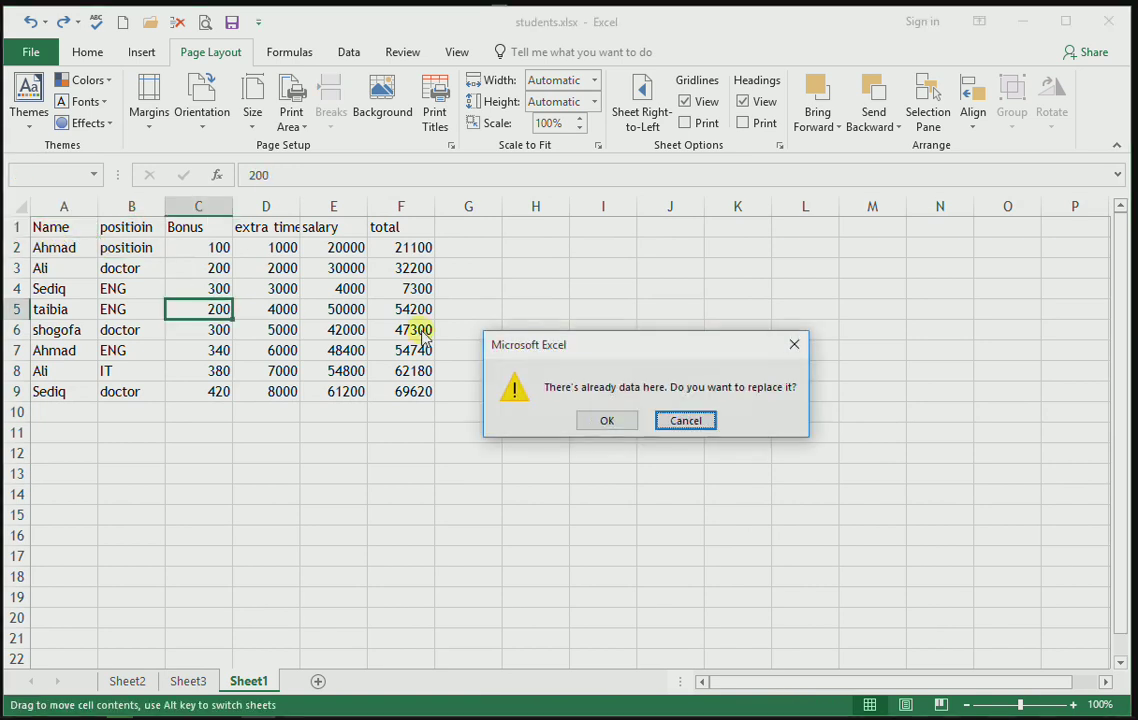
{"action": "key", "text": "Return"}
{"action": "left_click", "coordinate": [405, 330]}
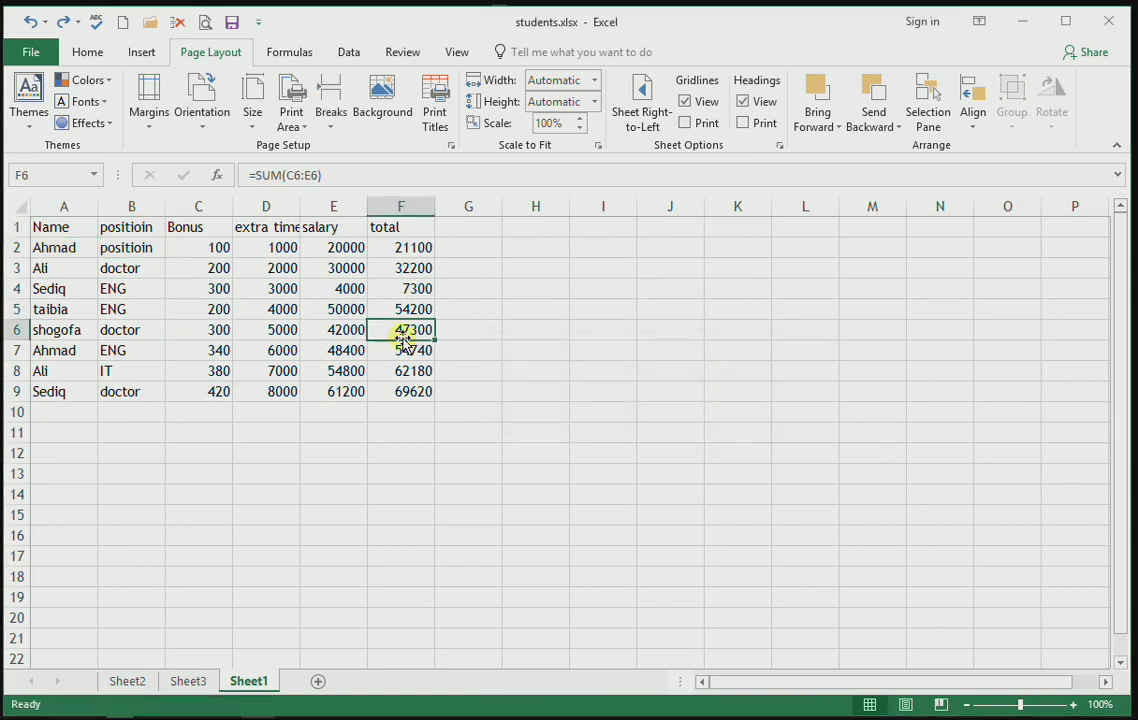
{"action": "left_click_drag", "start_coordinate": [50, 237], "coordinate": [410, 393]}
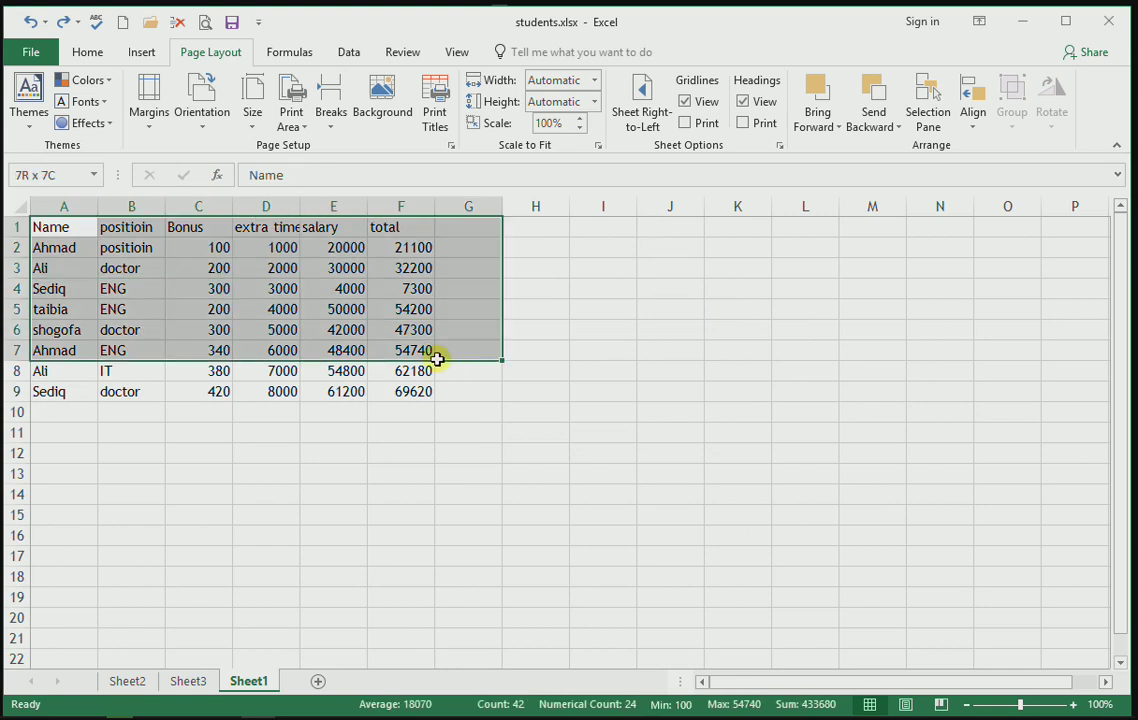
{"action": "key", "text": "ctrl+c"}
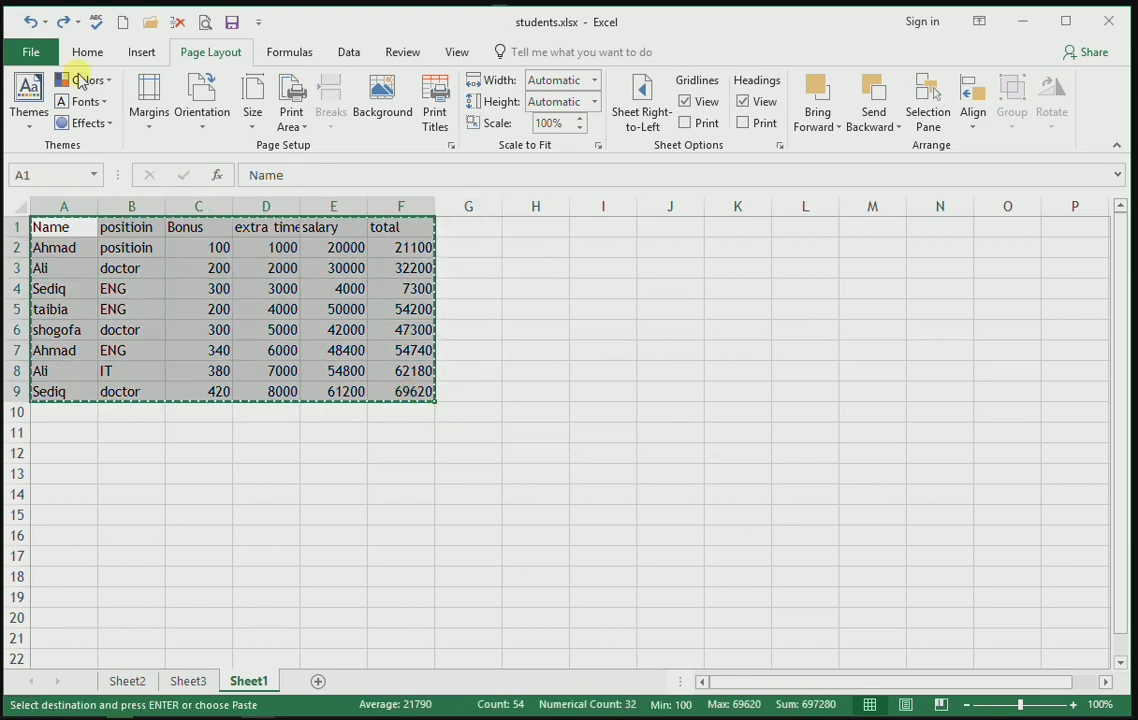
{"action": "left_click", "coordinate": [805, 290]}
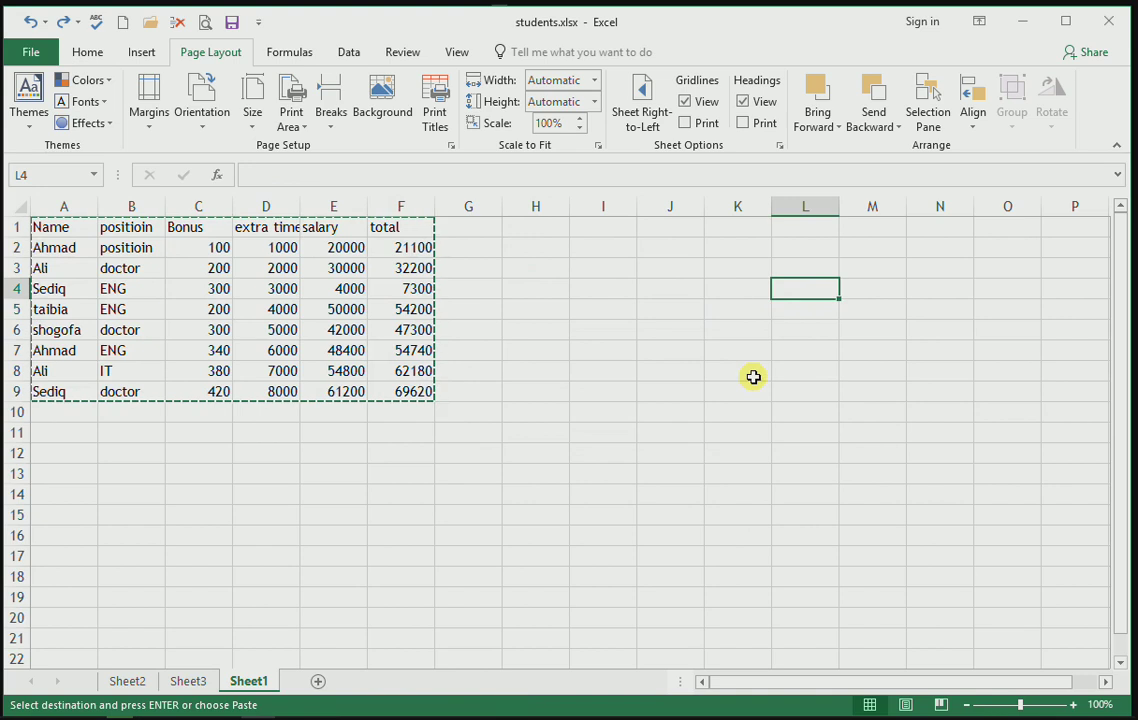
{"action": "key", "text": "ctrl+alt+v"}
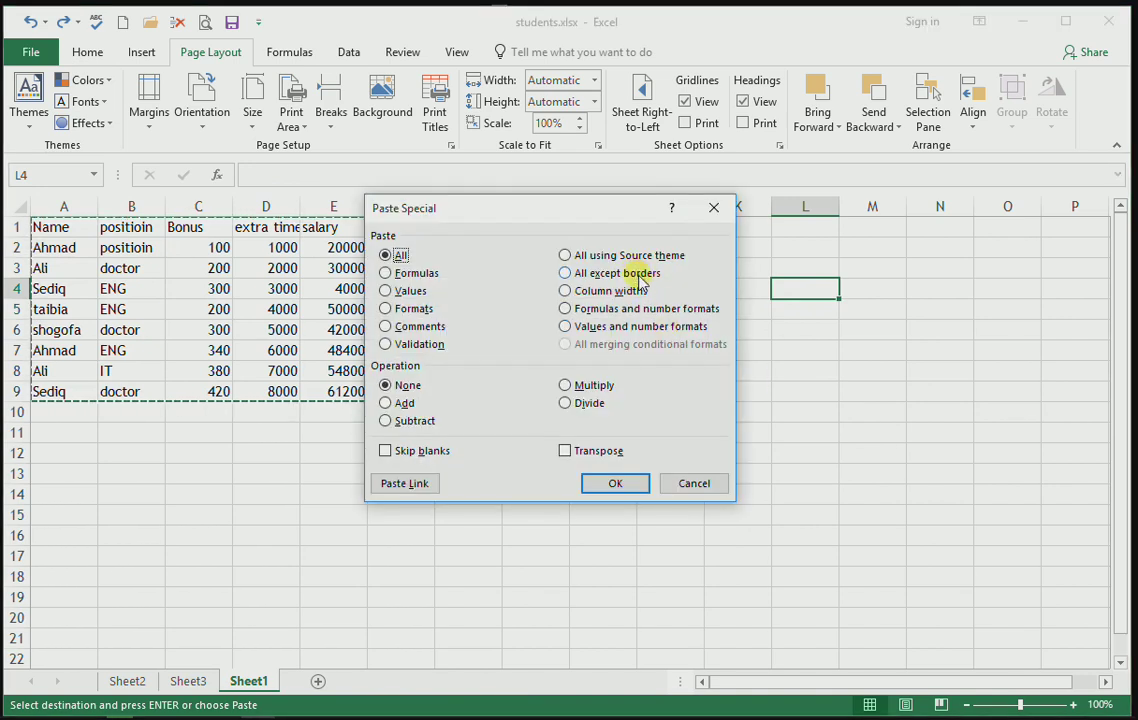
{"action": "left_click", "coordinate": [640, 273]}
{"action": "left_click", "coordinate": [613, 484]}
{"action": "left_click", "coordinate": [767, 494]}
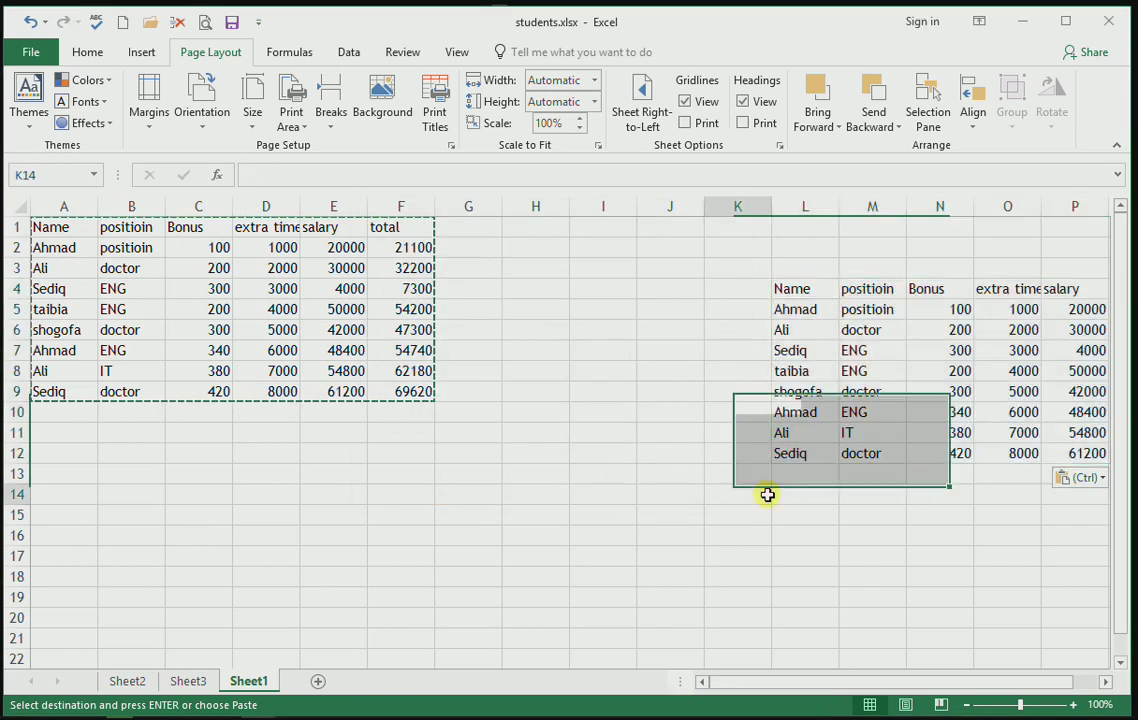
{"action": "key", "text": "ctrl+z"}
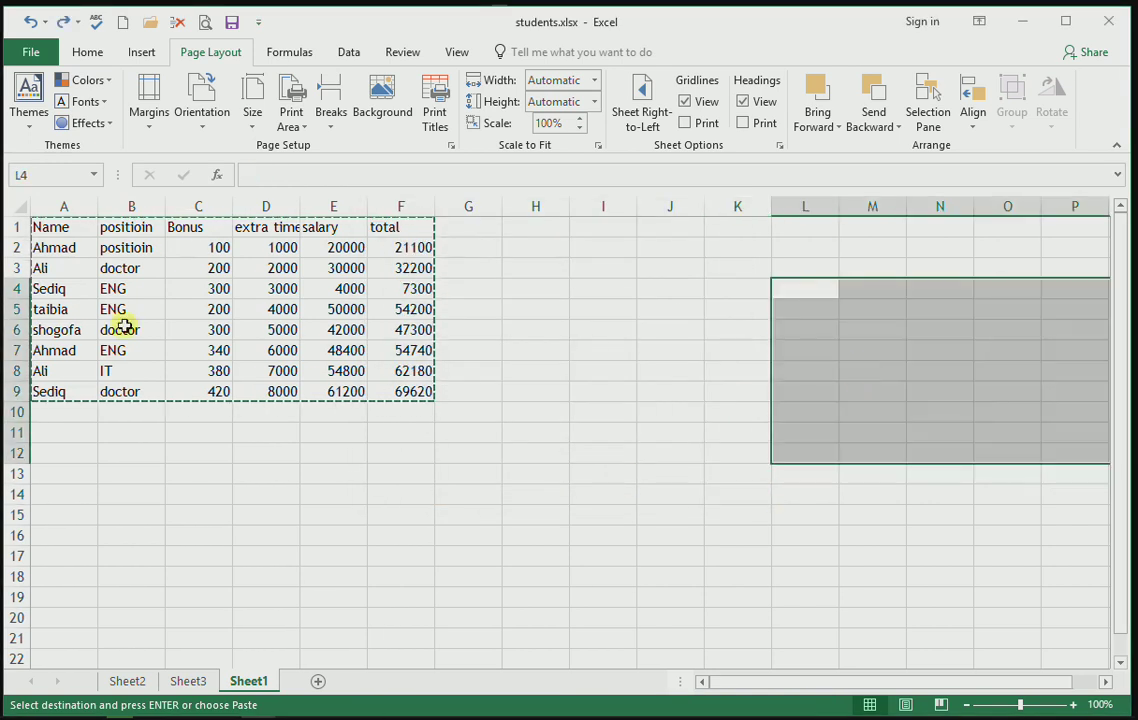
{"action": "left_click", "coordinate": [137, 332]}
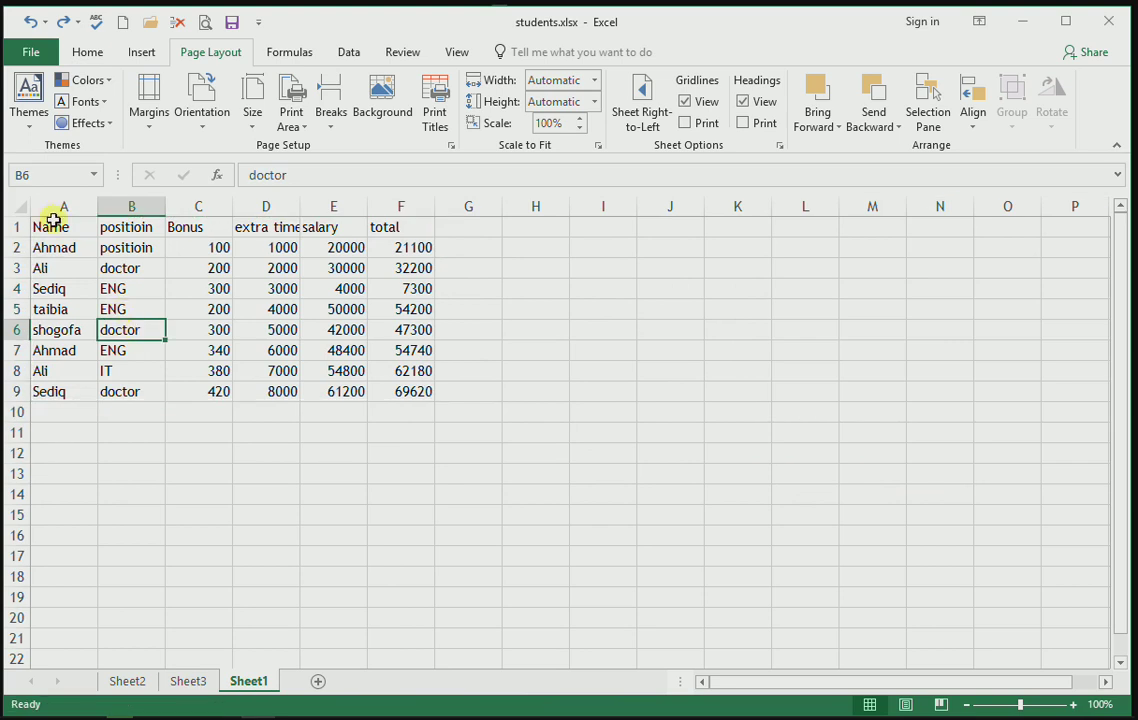
{"action": "left_click_drag", "start_coordinate": [50, 230], "coordinate": [414, 391]}
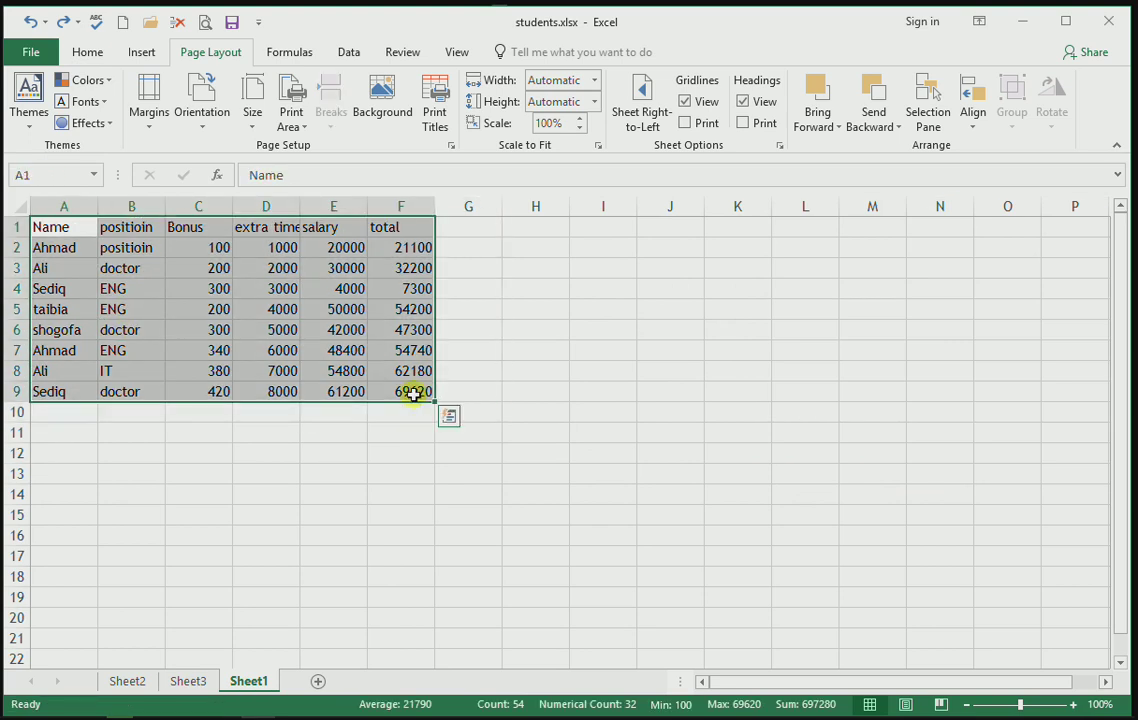
{"action": "left_click", "coordinate": [90, 51]}
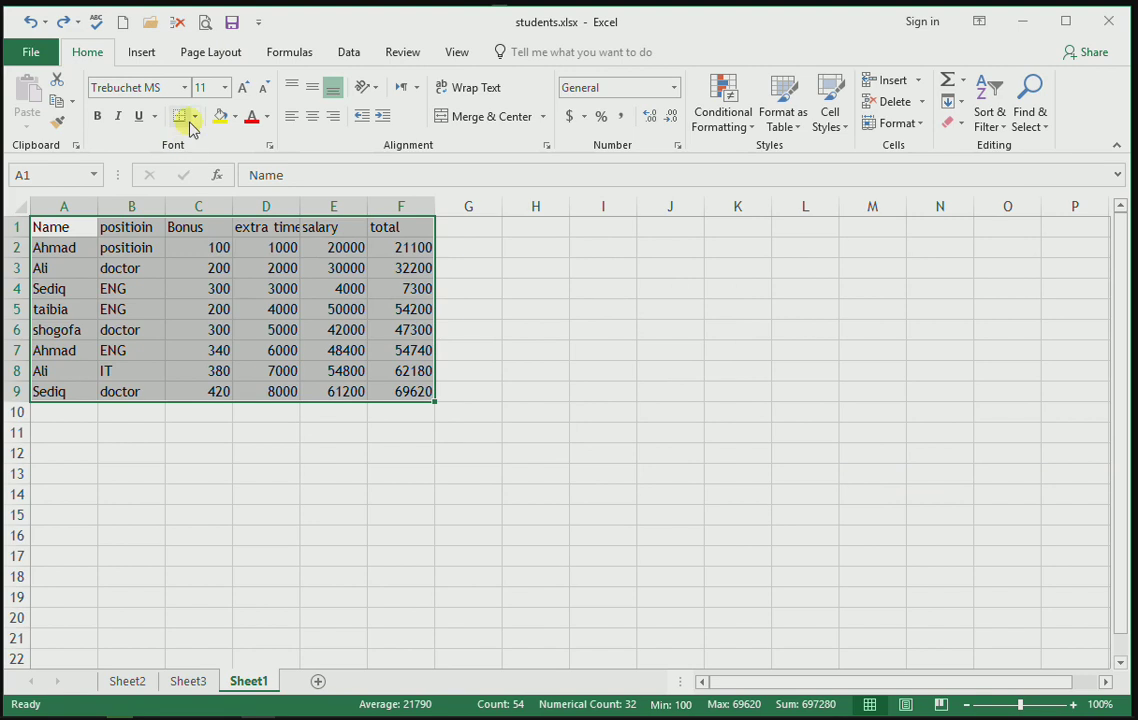
{"action": "left_click", "coordinate": [195, 116]}
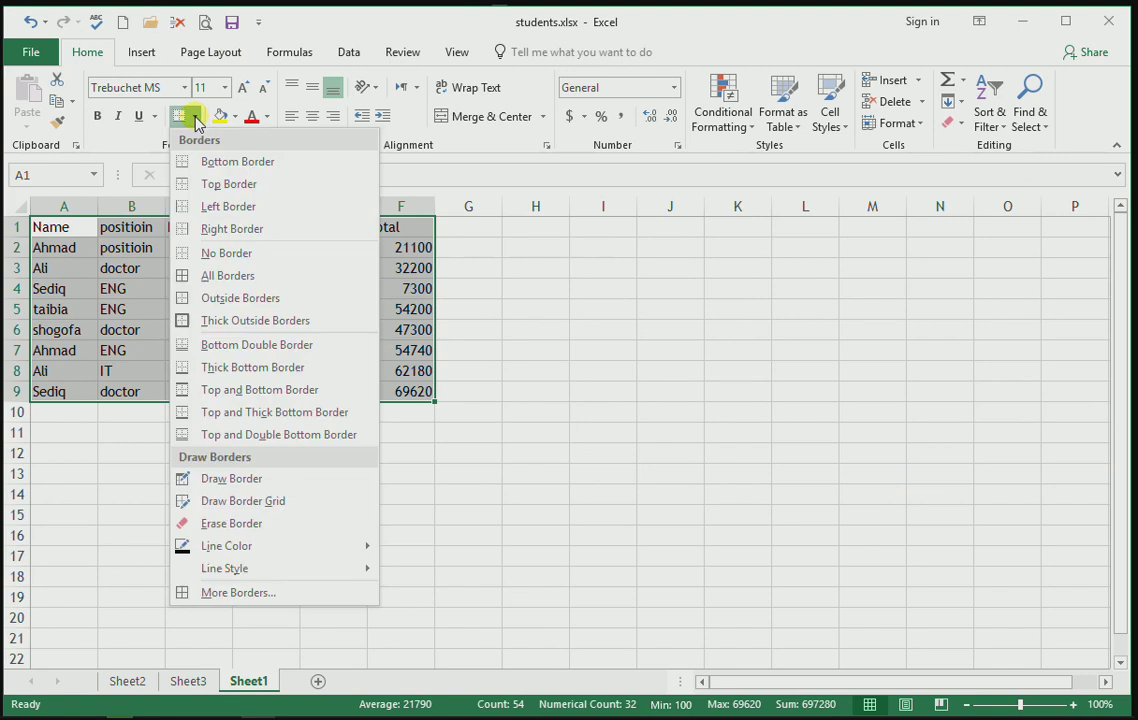
{"action": "left_click", "coordinate": [230, 276]}
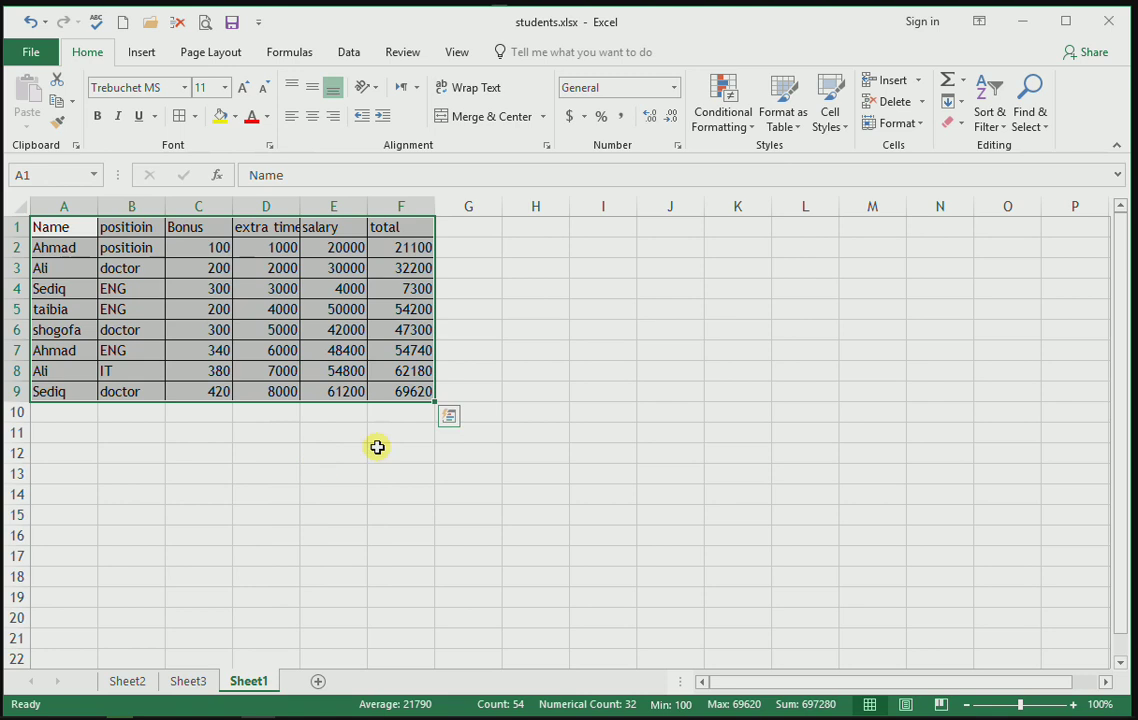
{"action": "key", "text": "ctrl+c"}
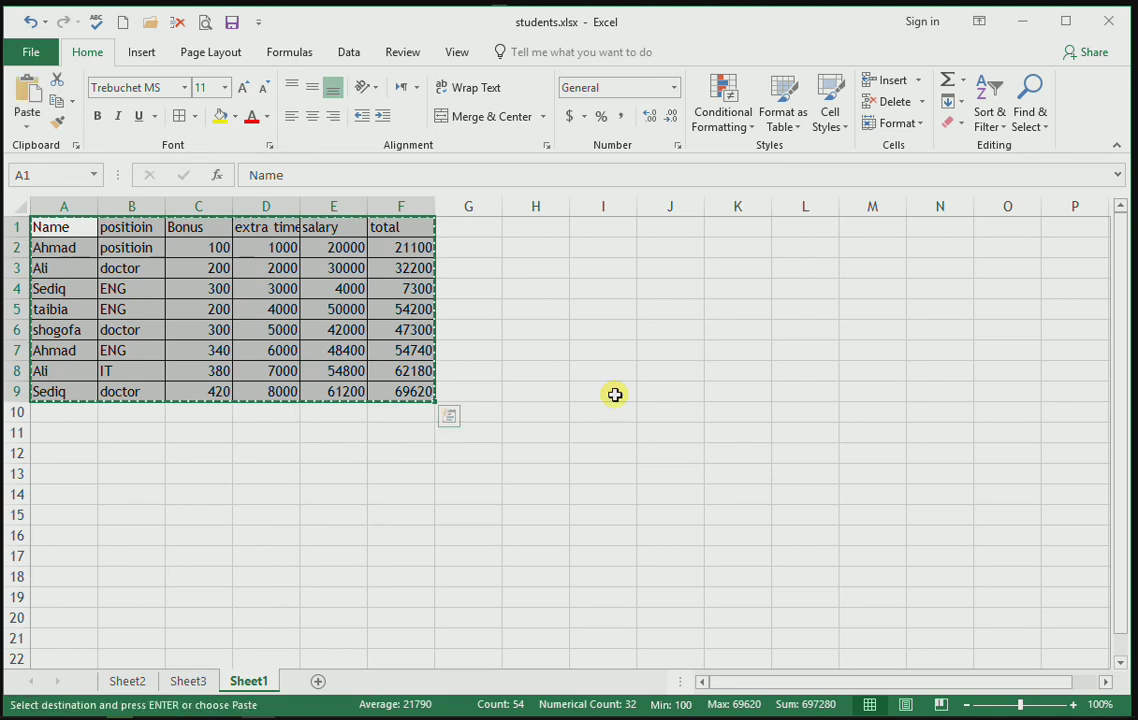
{"action": "left_click", "coordinate": [690, 393]}
{"action": "key", "text": "ctrl+alt+v"}
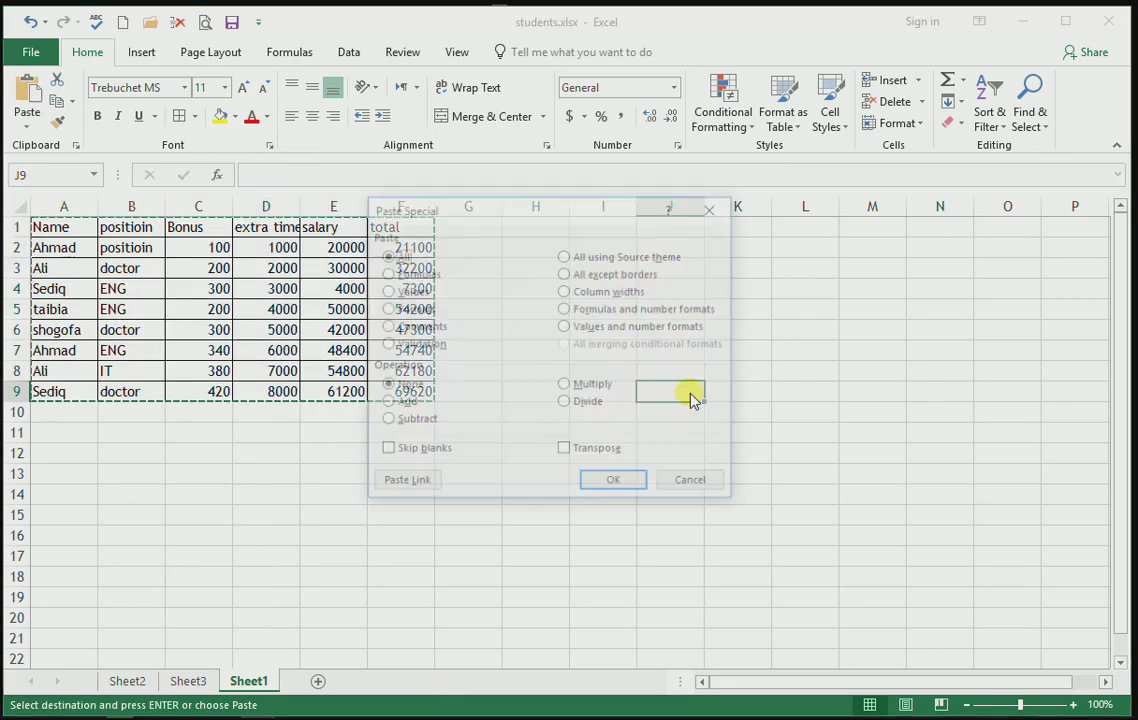
{"action": "left_click", "coordinate": [632, 276]}
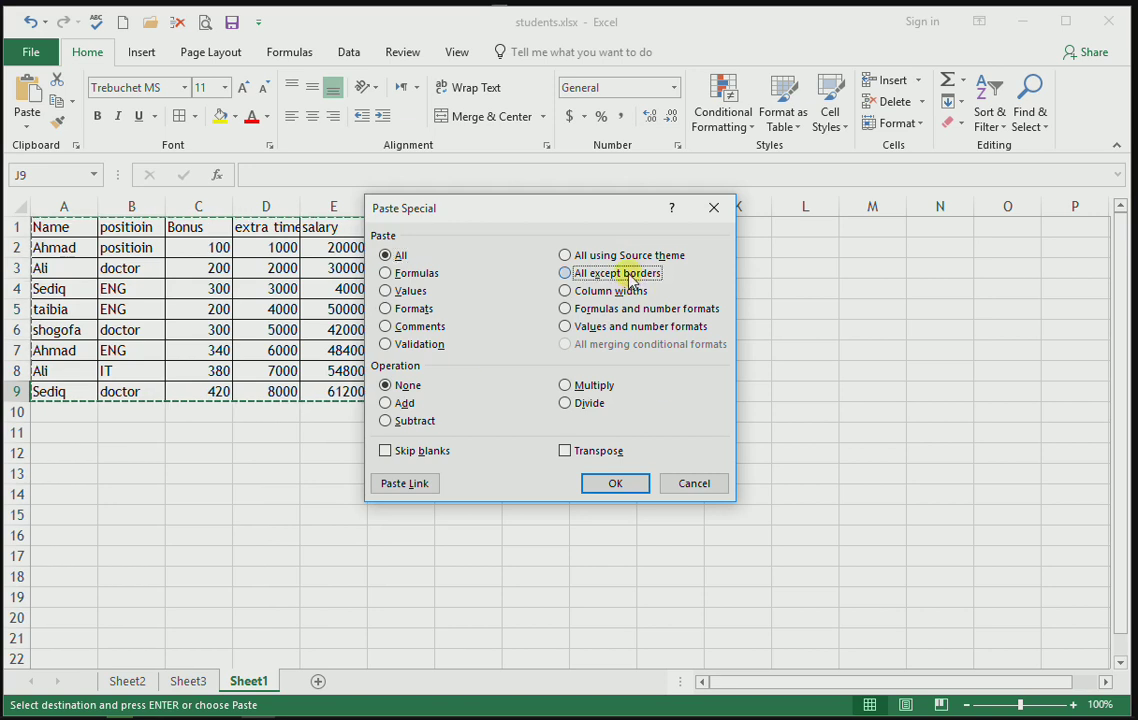
{"action": "left_click", "coordinate": [615, 483]}
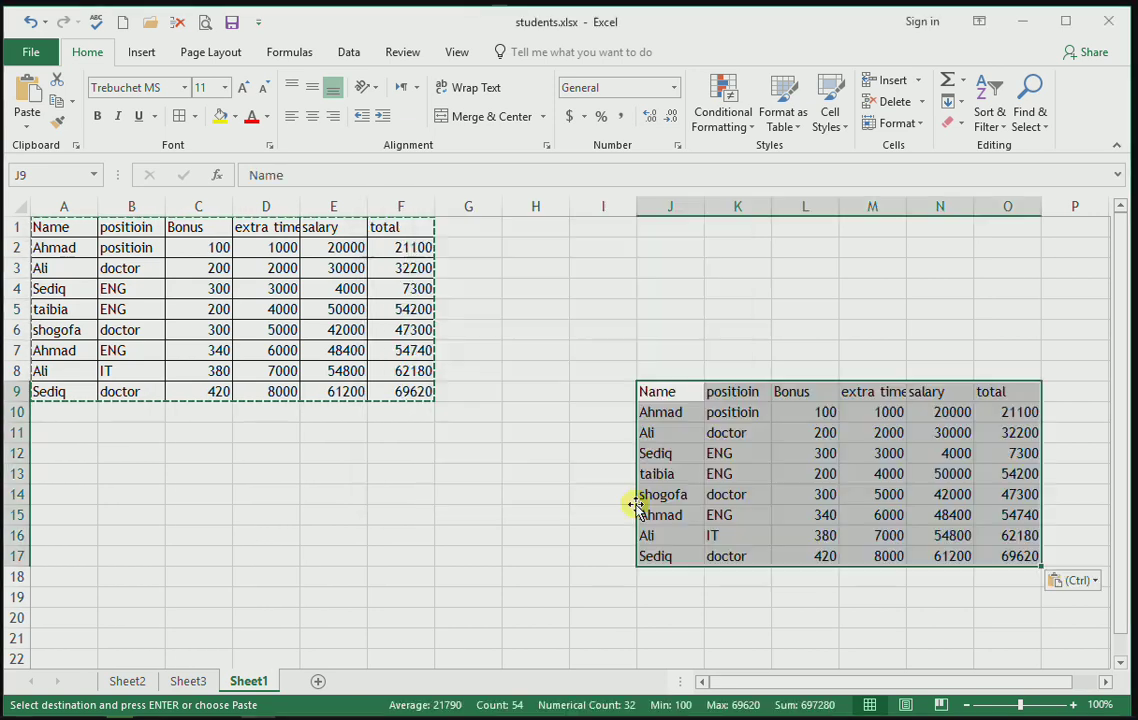
{"action": "left_click", "coordinate": [600, 556]}
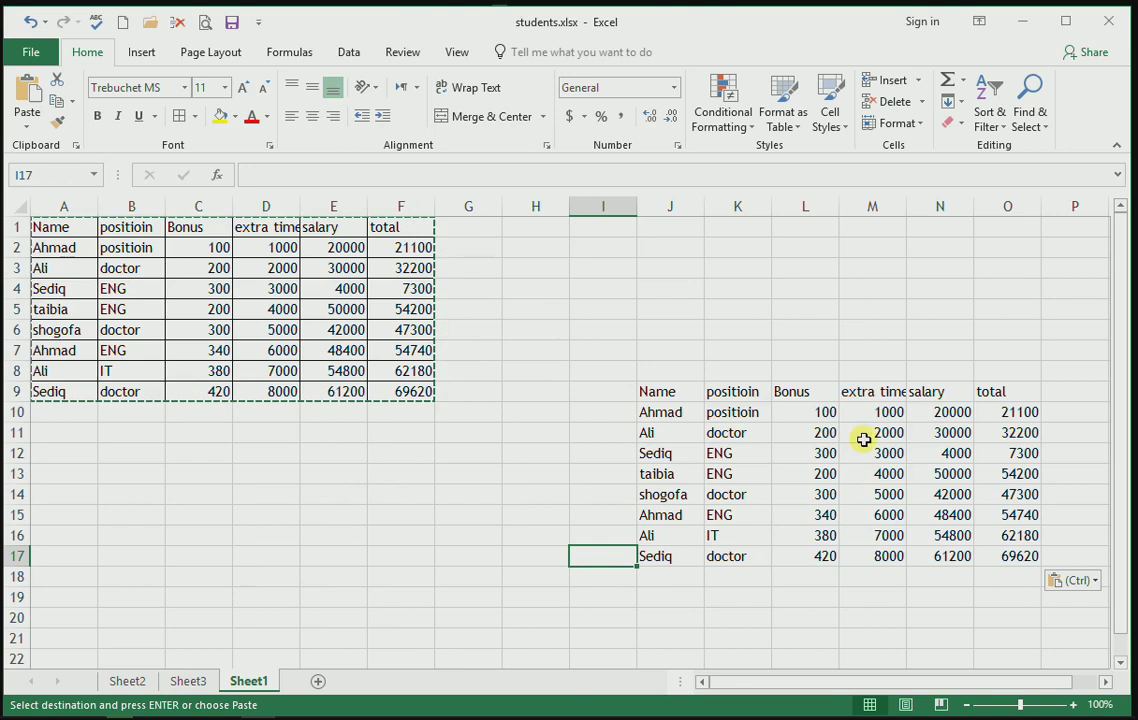
{"action": "key", "text": "Escape"}
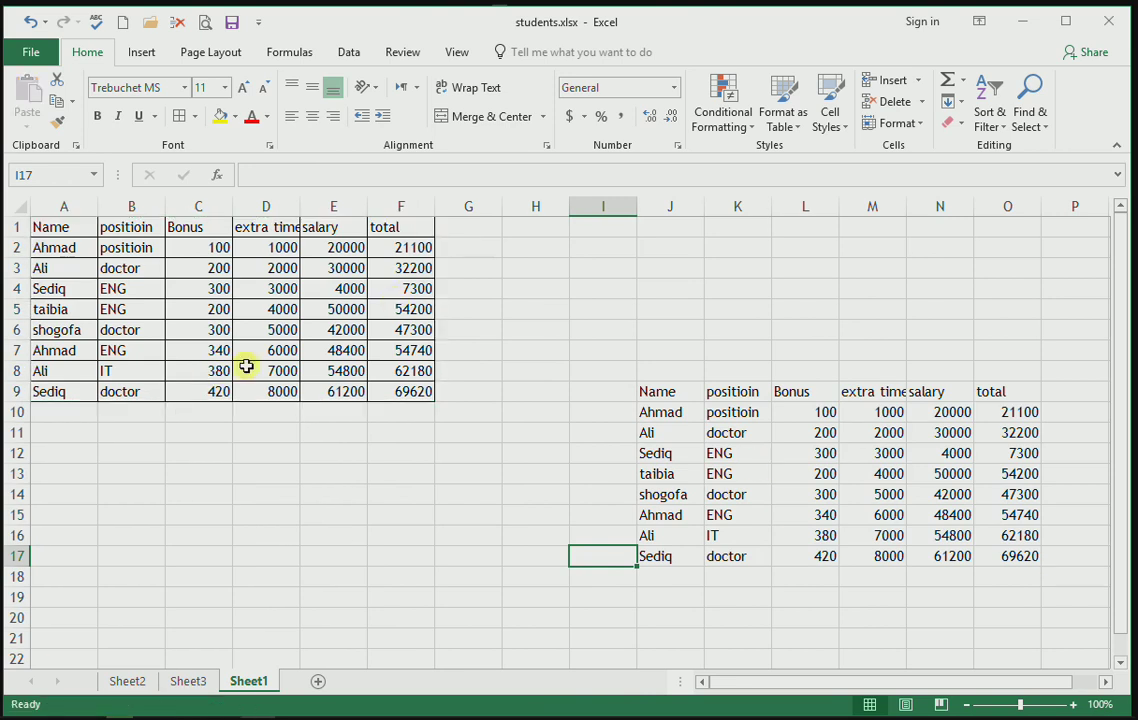
{"action": "key", "text": "ctrl+z"}
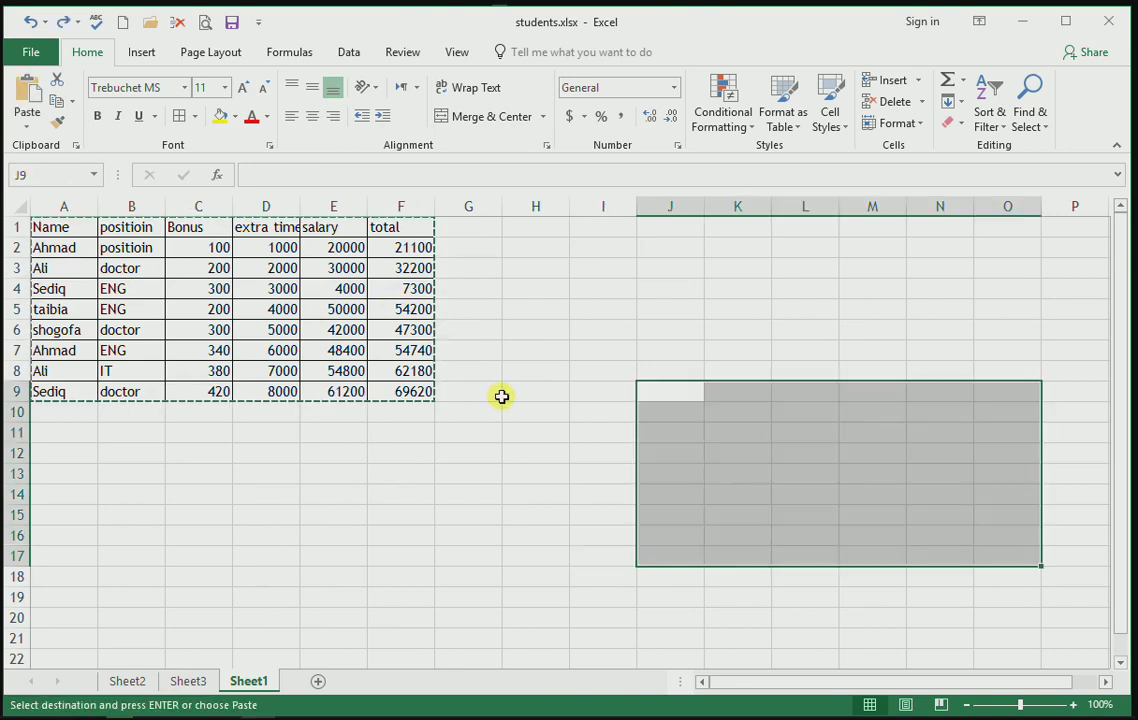
{"action": "key", "text": "ctrl+z"}
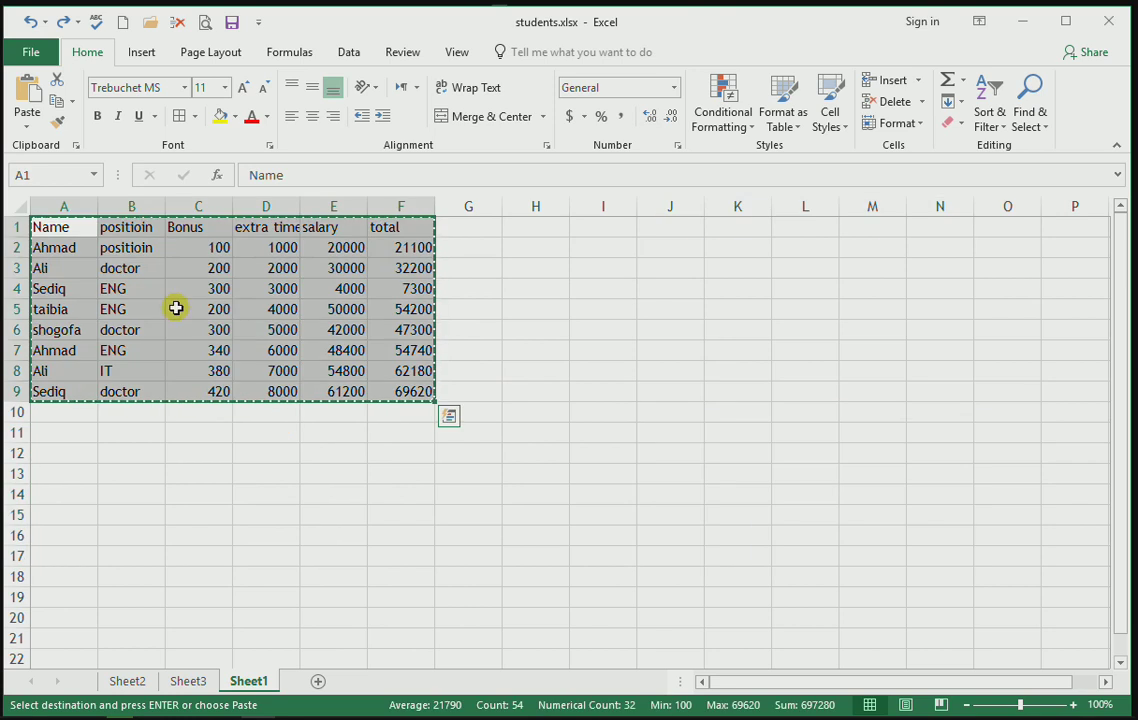
{"action": "left_click", "coordinate": [757, 347]}
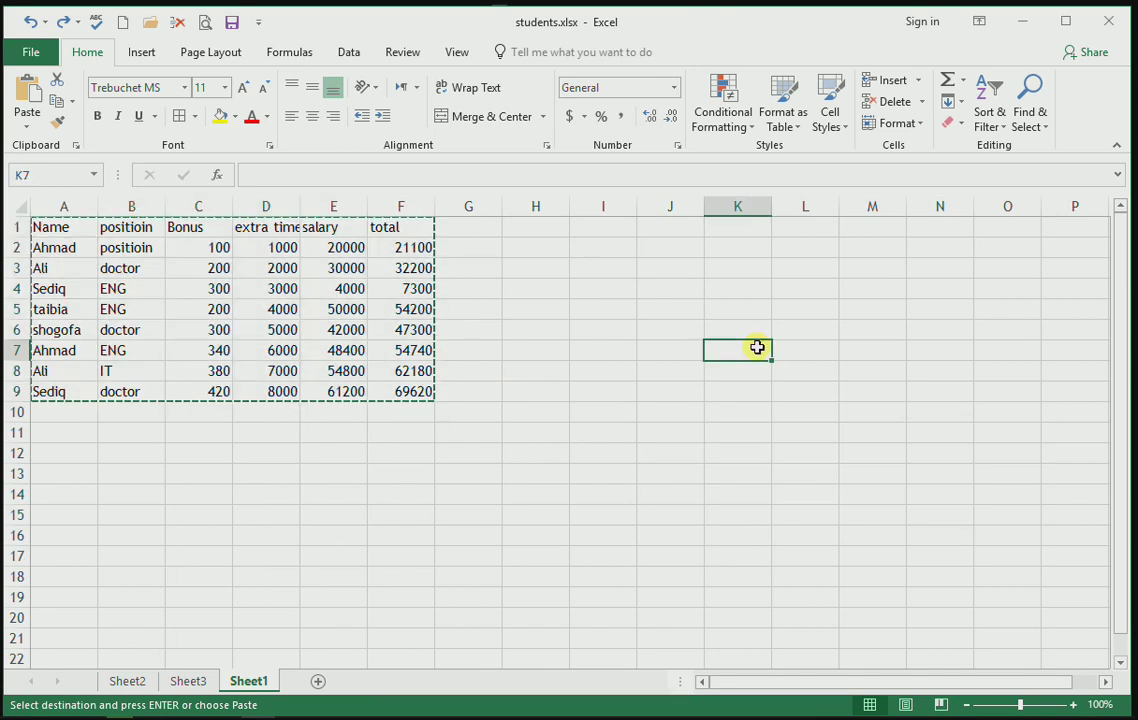
{"action": "key", "text": "ctrl+alt+v"}
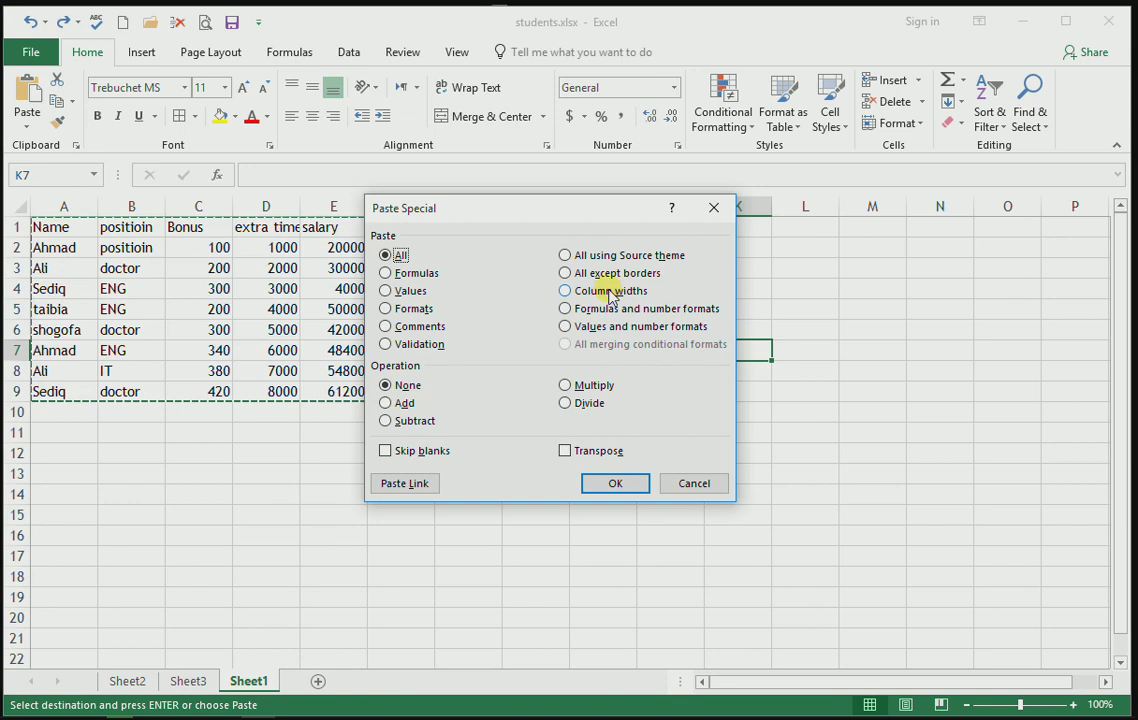
{"action": "left_click", "coordinate": [608, 292]}
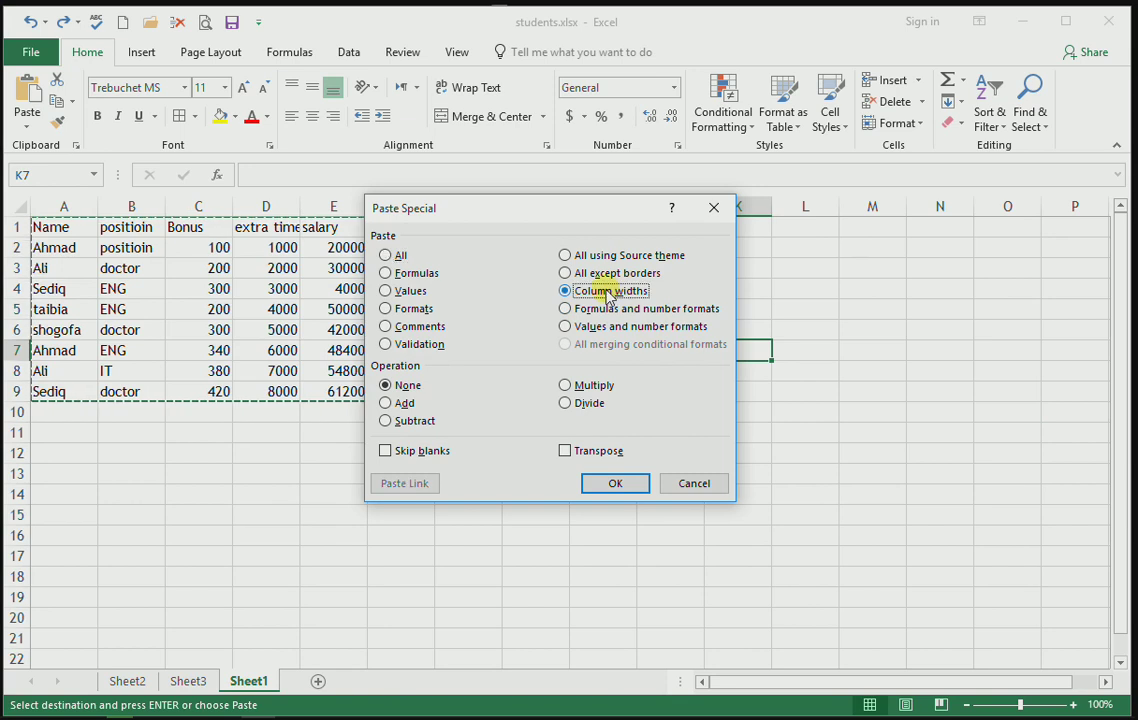
{"action": "left_click", "coordinate": [616, 483]}
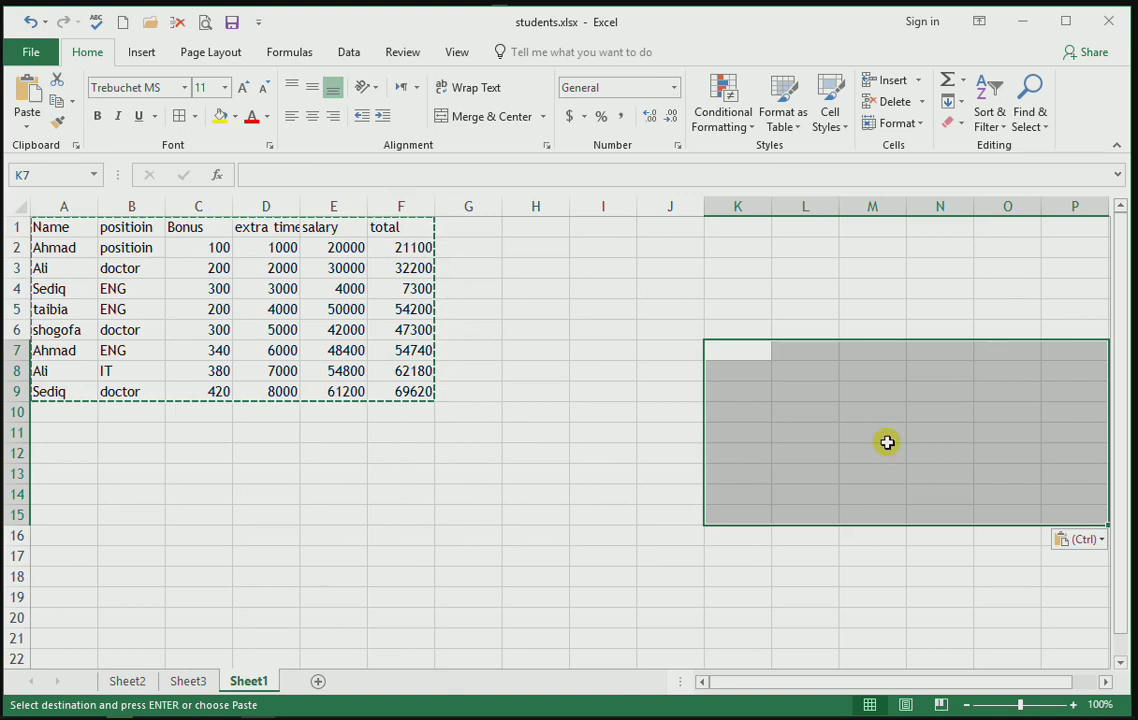
{"action": "key", "text": "ctrl+z"}
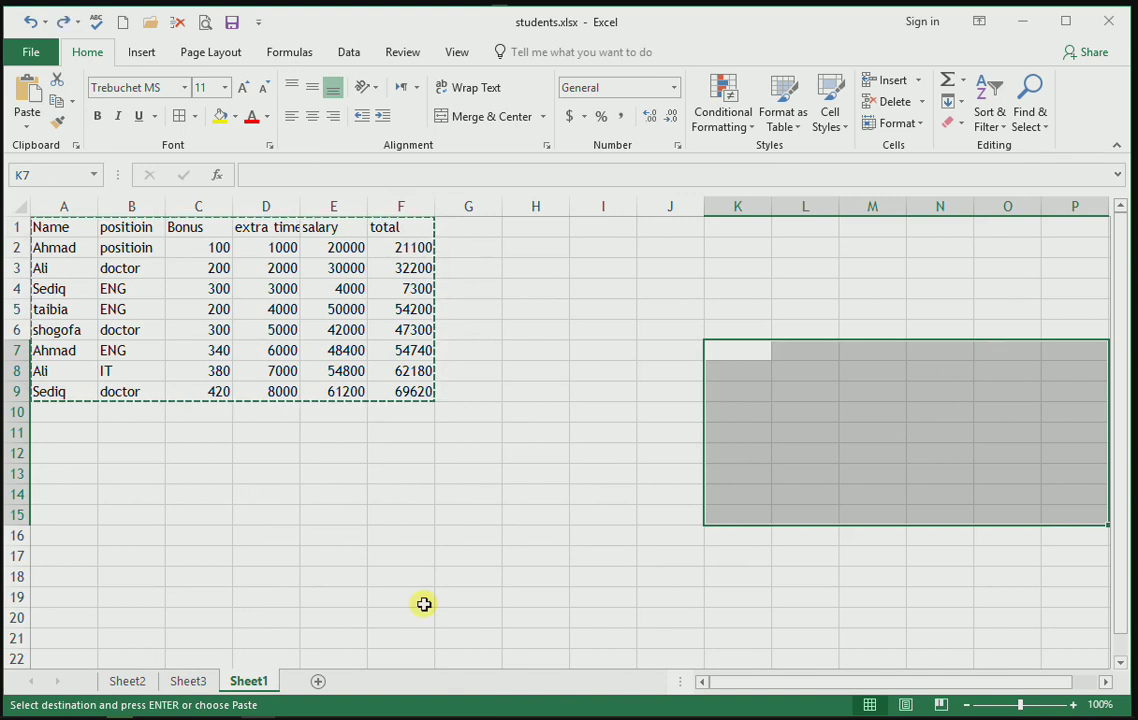
{"action": "left_click", "coordinate": [424, 604]}
{"action": "key", "text": "ctrl+z"}
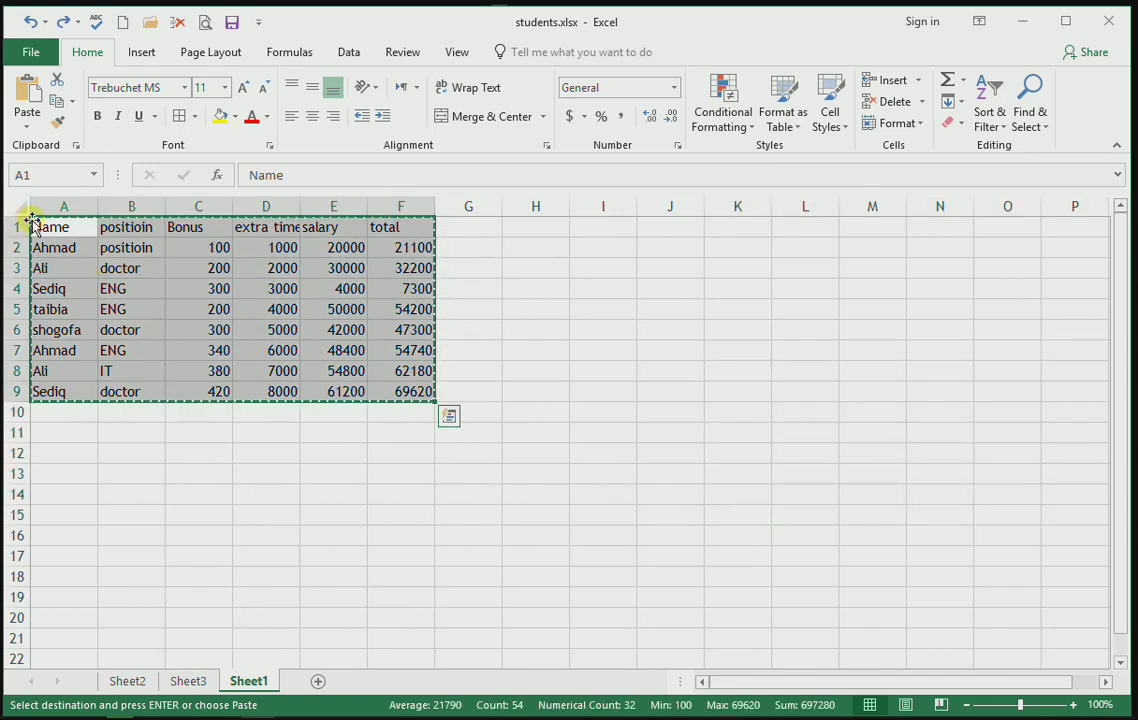
Step: Narrow the total column to fit and insert a new empty column before Name
{"action": "key", "text": "ctrl+q"}
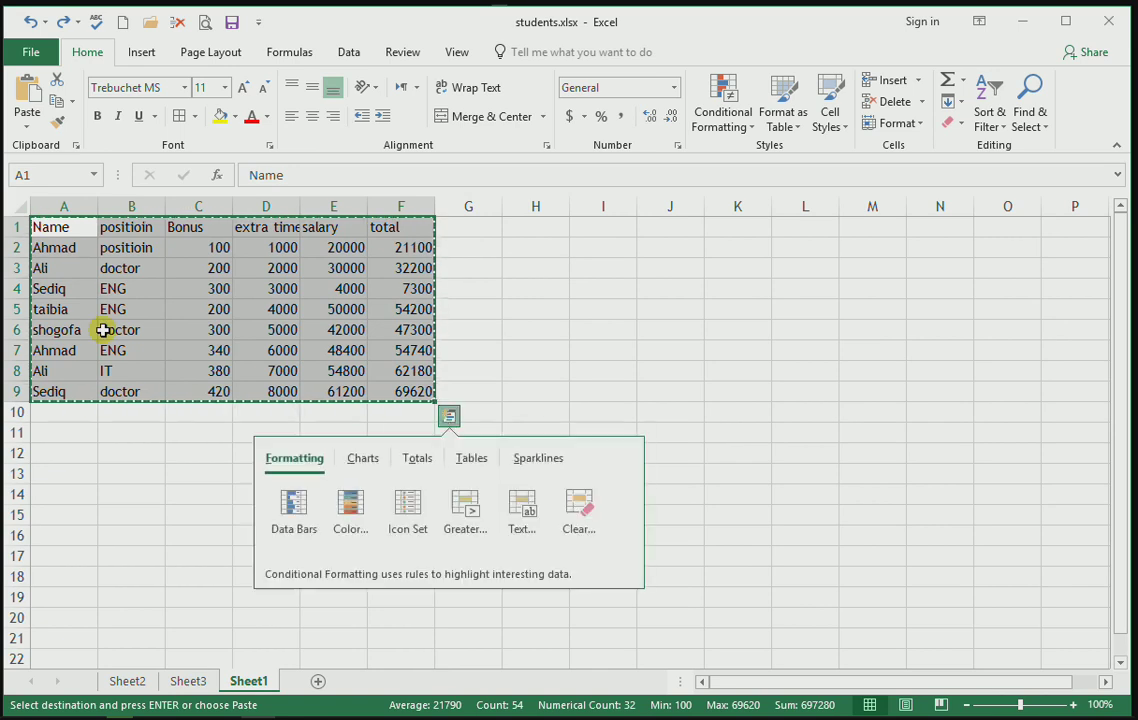
{"action": "key", "text": "Escape"}
{"action": "key", "text": "Escape"}
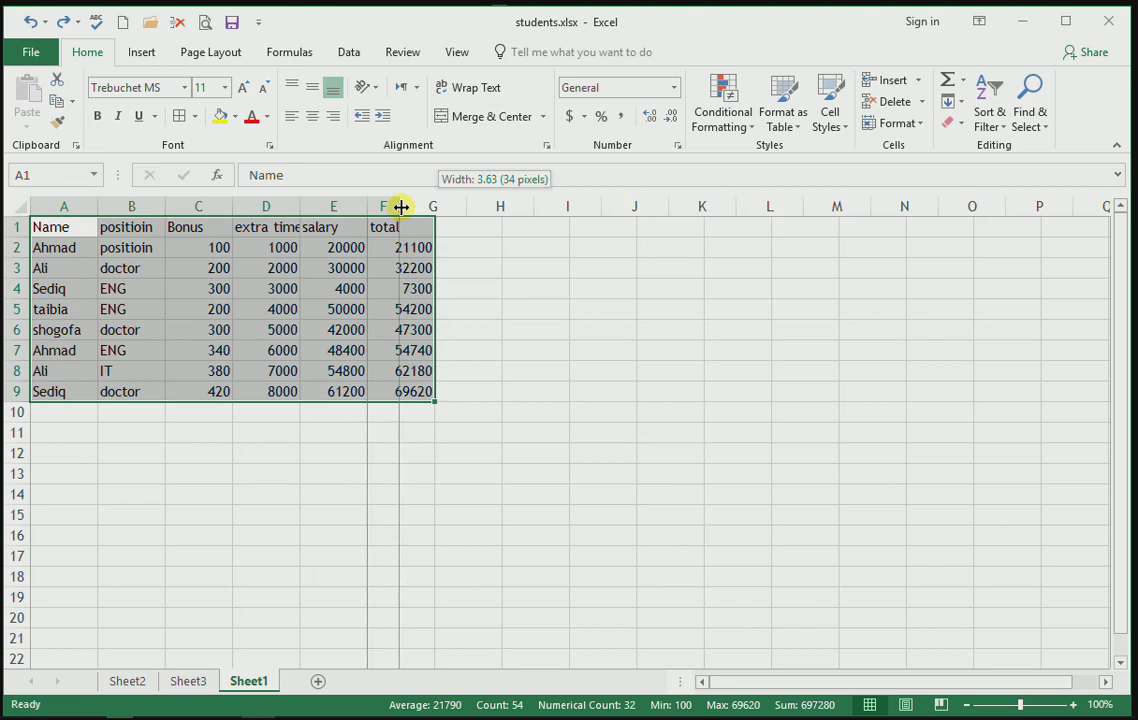
{"action": "mouse_move", "coordinate": [437, 203]}
{"action": "left_mouse_down"}
{"action": "mouse_move", "coordinate": [397, 204]}
{"action": "mouse_move", "coordinate": [424, 206]}
{"action": "left_mouse_up"}
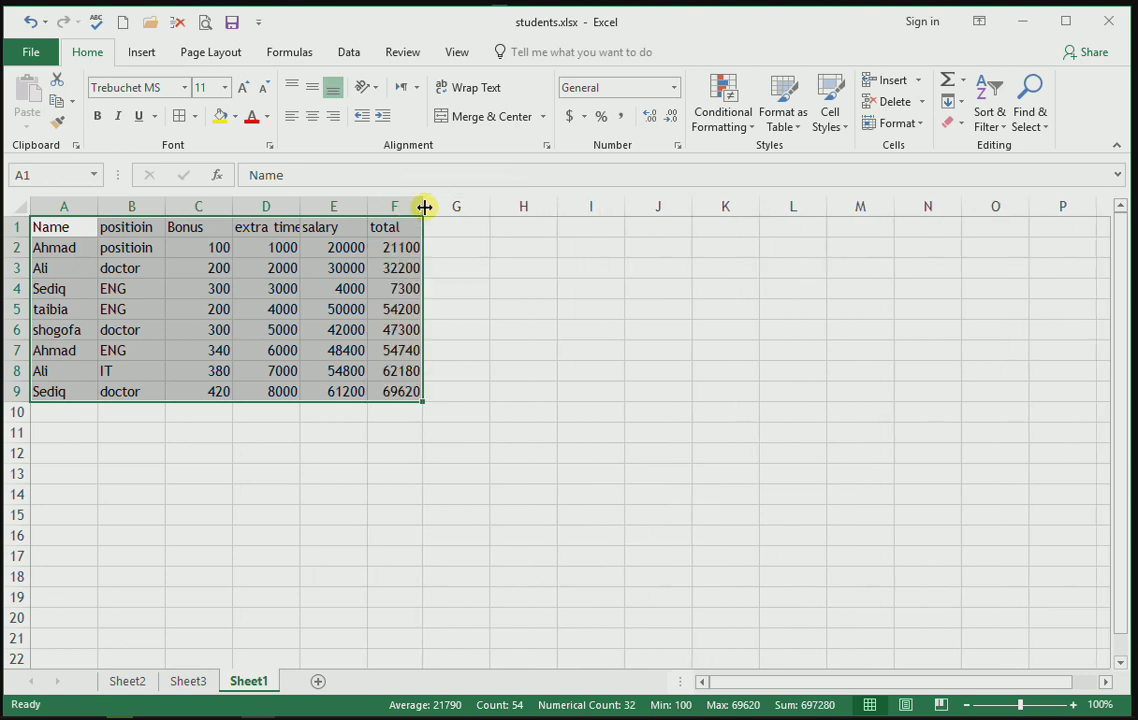
{"action": "left_click", "coordinate": [43, 222]}
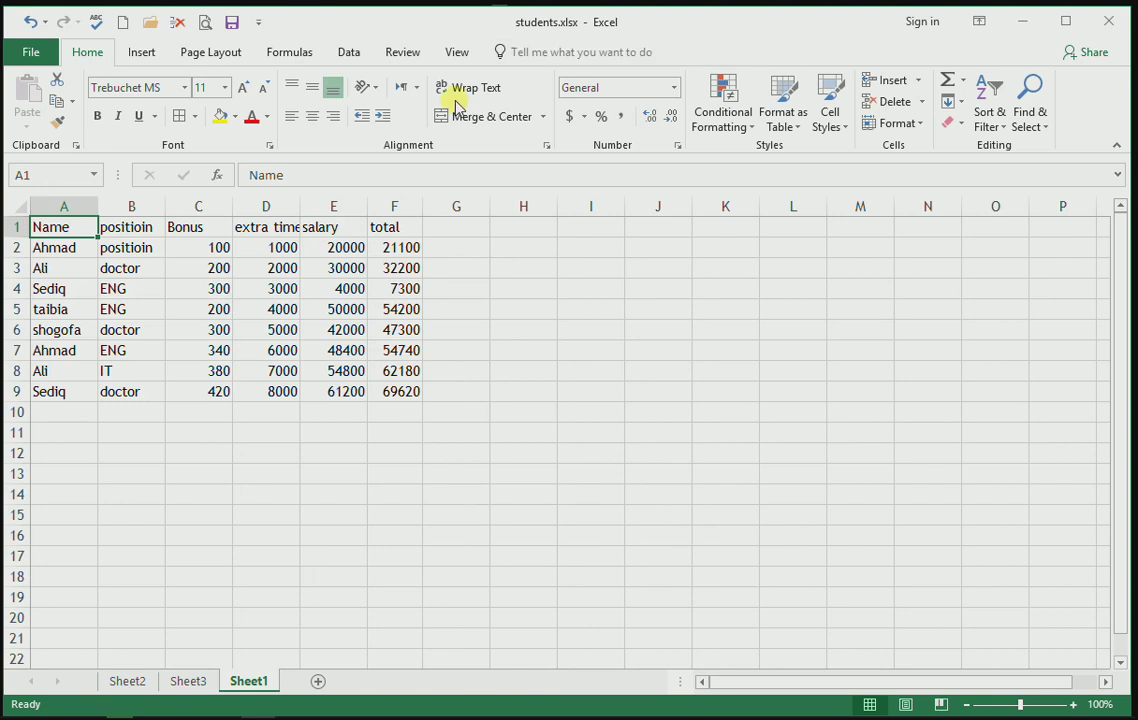
{"action": "left_click", "coordinate": [919, 82]}
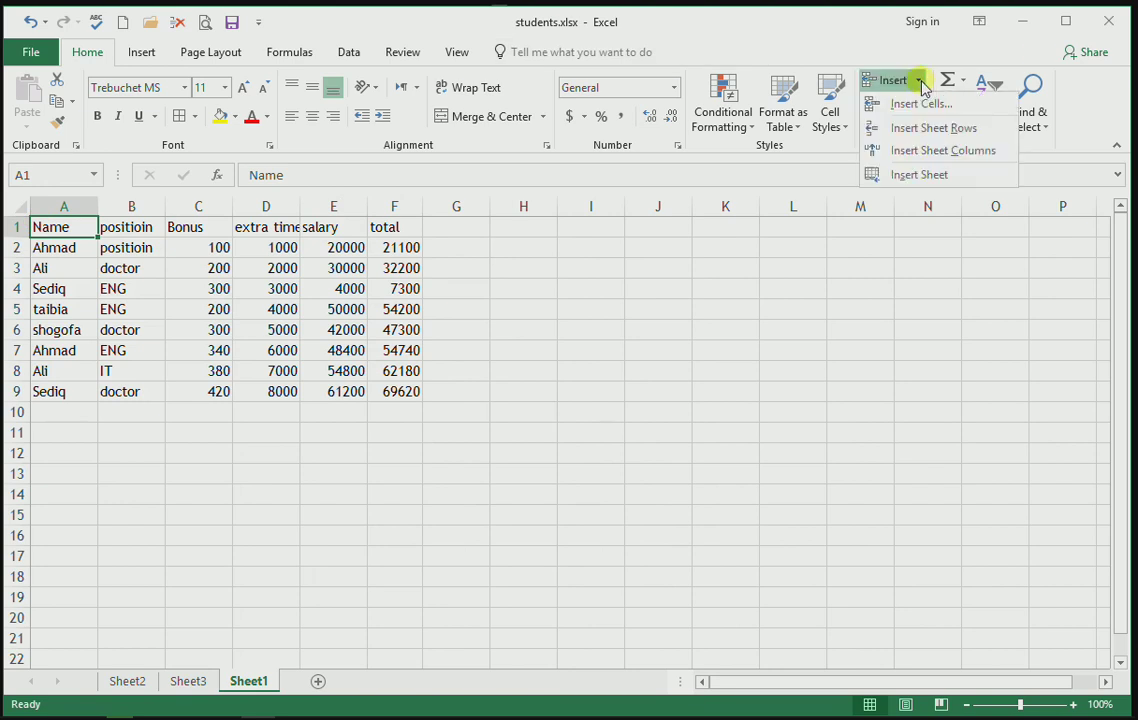
{"action": "left_click", "coordinate": [946, 152]}
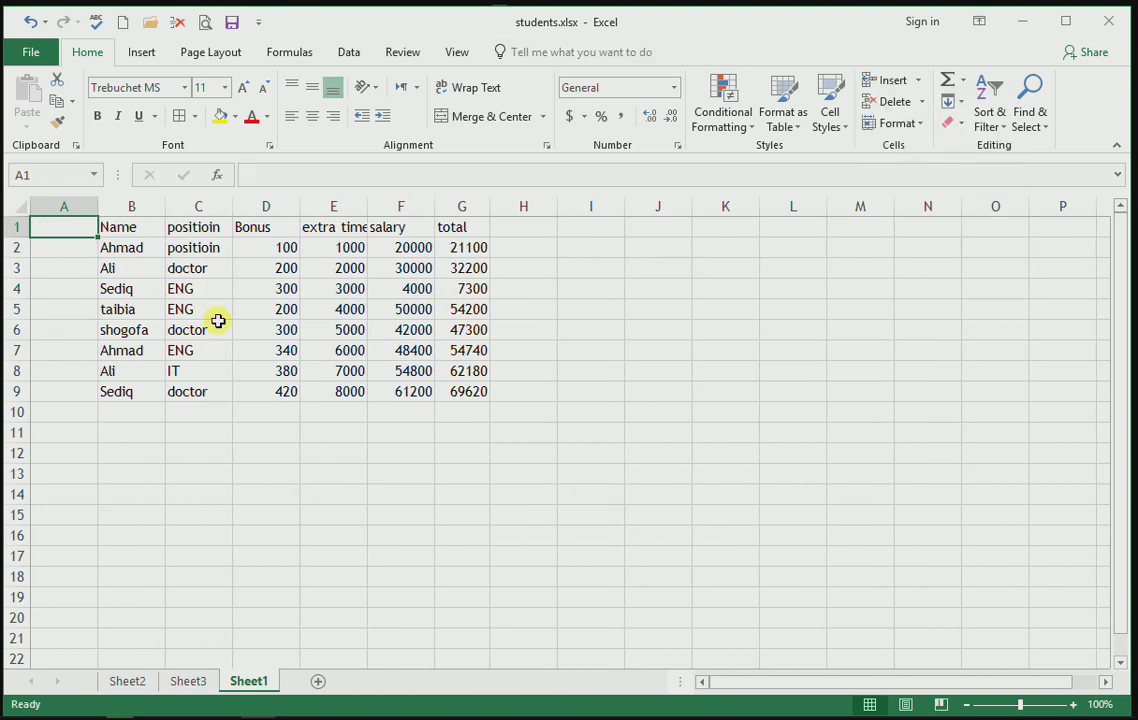
Step: Head the new column ID, fill it 1 to 8, fit its width, and select A1:G9
{"action": "type", "text": "ID"}
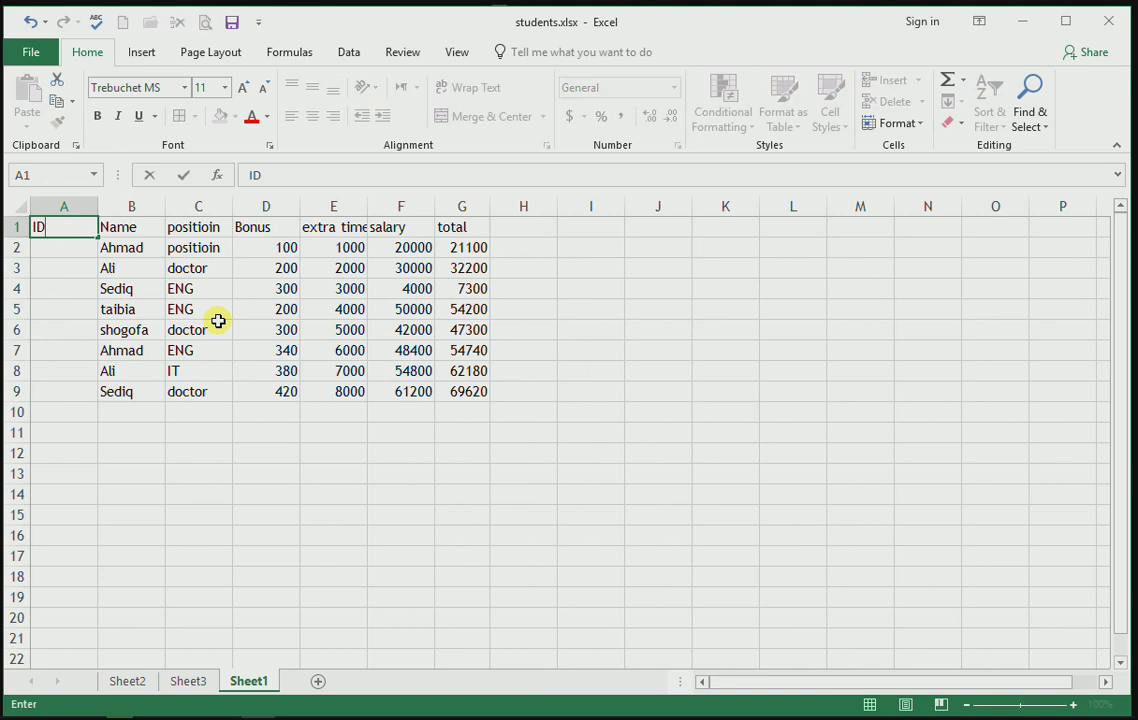
{"action": "key", "text": "Return"}
{"action": "type", "text": "1"}
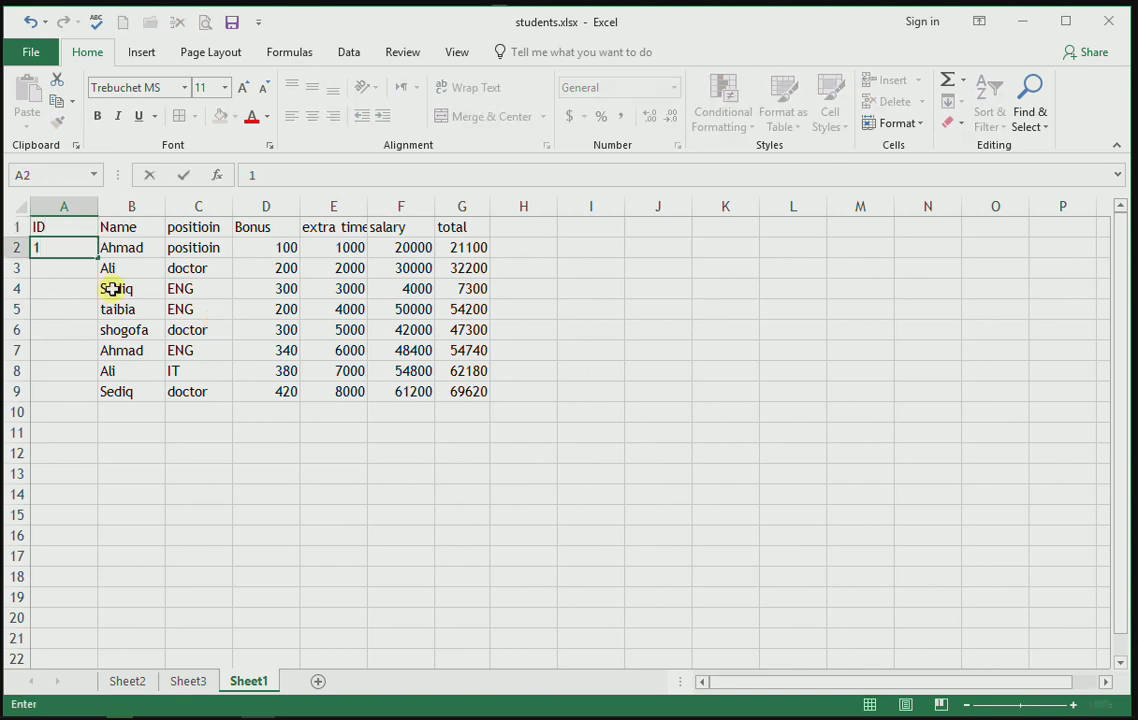
{"action": "left_click", "coordinate": [75, 276]}
{"action": "type", "text": "2"}
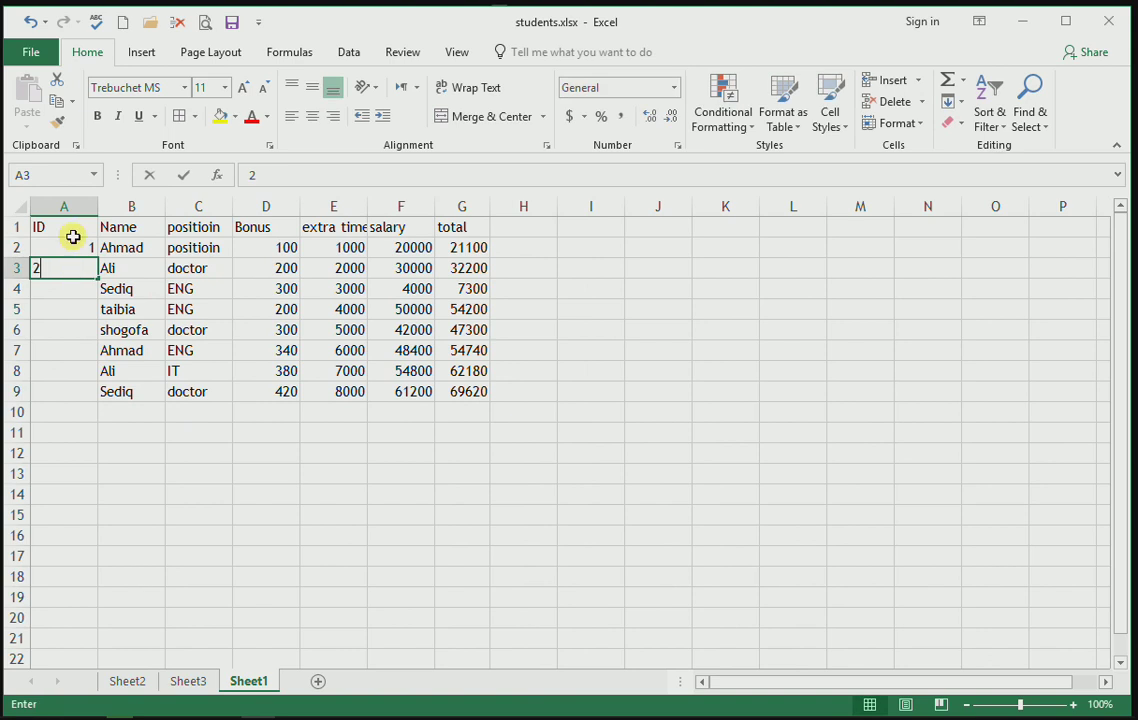
{"action": "left_click", "coordinate": [65, 251]}
{"action": "mouse_move", "coordinate": [65, 251]}
{"action": "left_mouse_down"}
{"action": "mouse_move", "coordinate": [88, 268]}
{"action": "mouse_move", "coordinate": [97, 398]}
{"action": "left_mouse_up"}
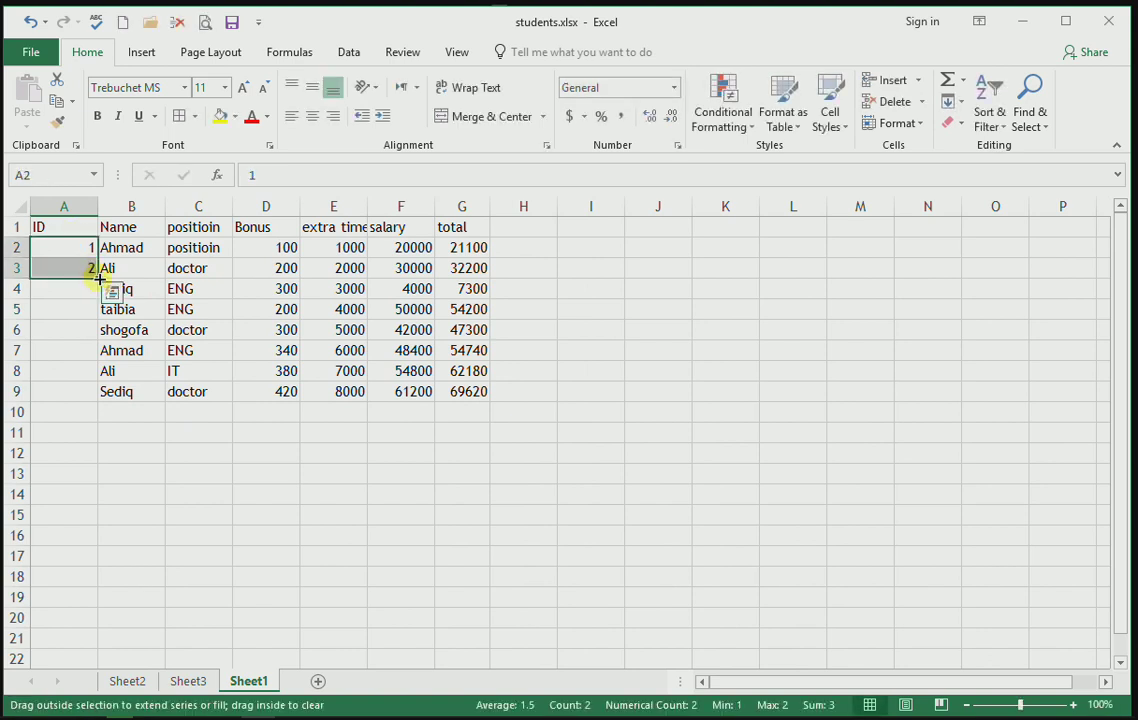
{"action": "double_click", "coordinate": [97, 209]}
{"action": "left_click_drag", "start_coordinate": [40, 226], "coordinate": [407, 389]}
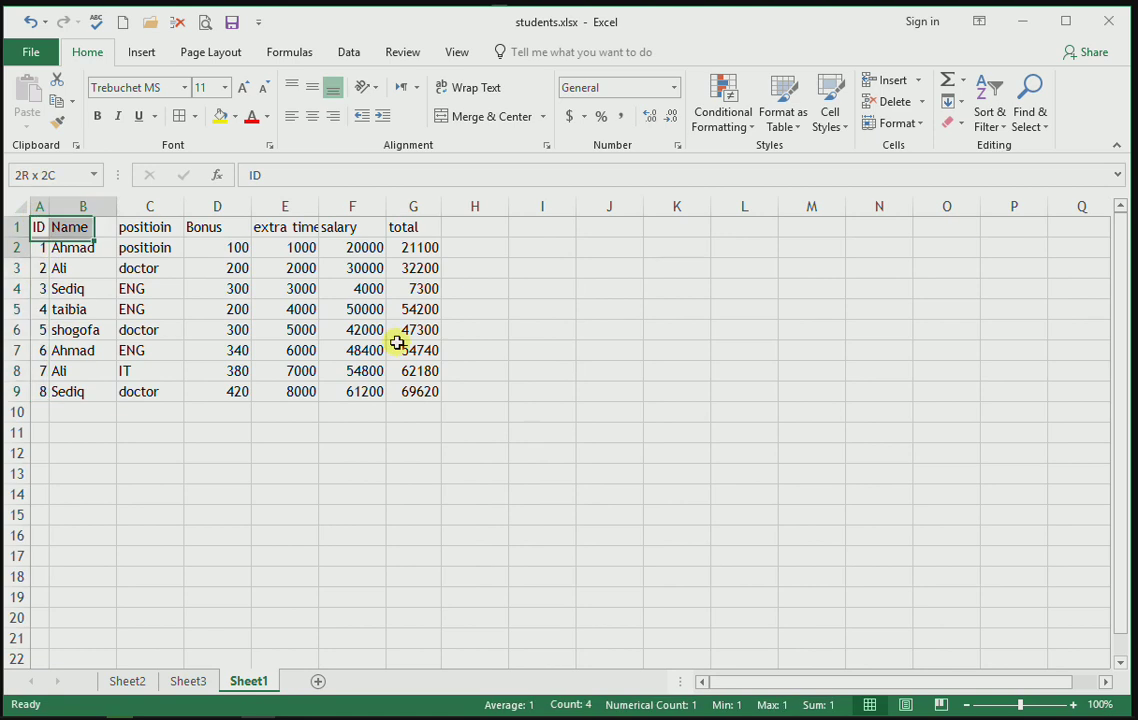
Step: Copy the table and paste only its column widths at M12
{"action": "key", "text": "ctrl+c"}
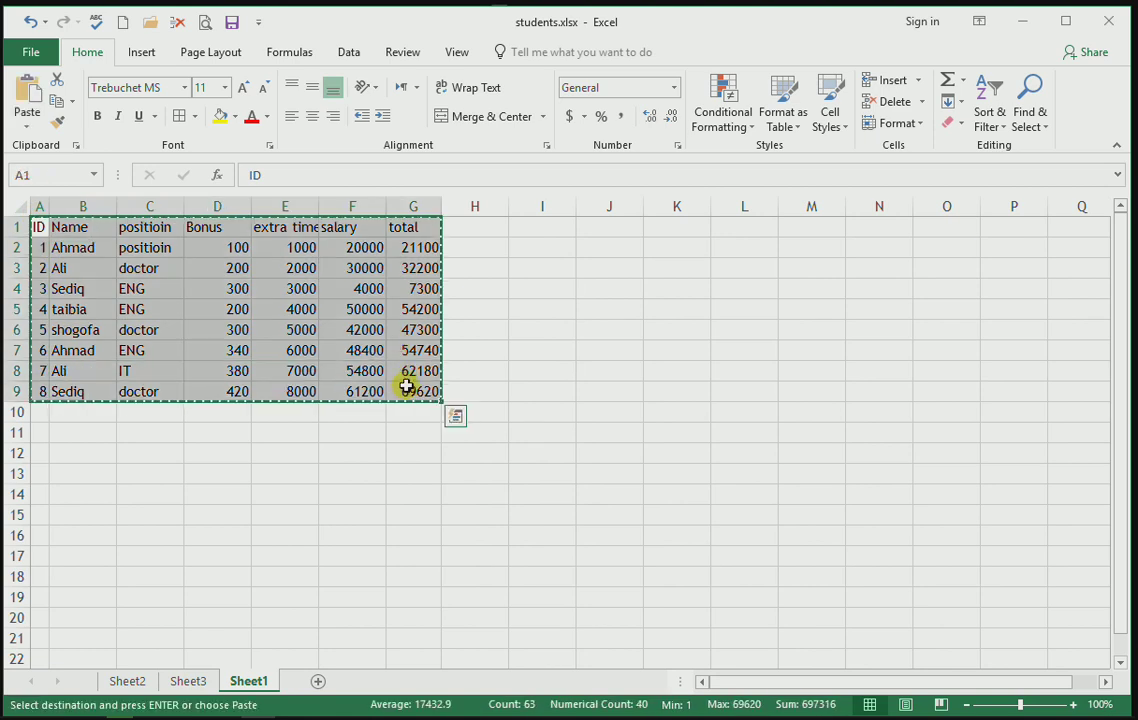
{"action": "left_click", "coordinate": [826, 464]}
{"action": "key", "text": "ctrl+alt+v"}
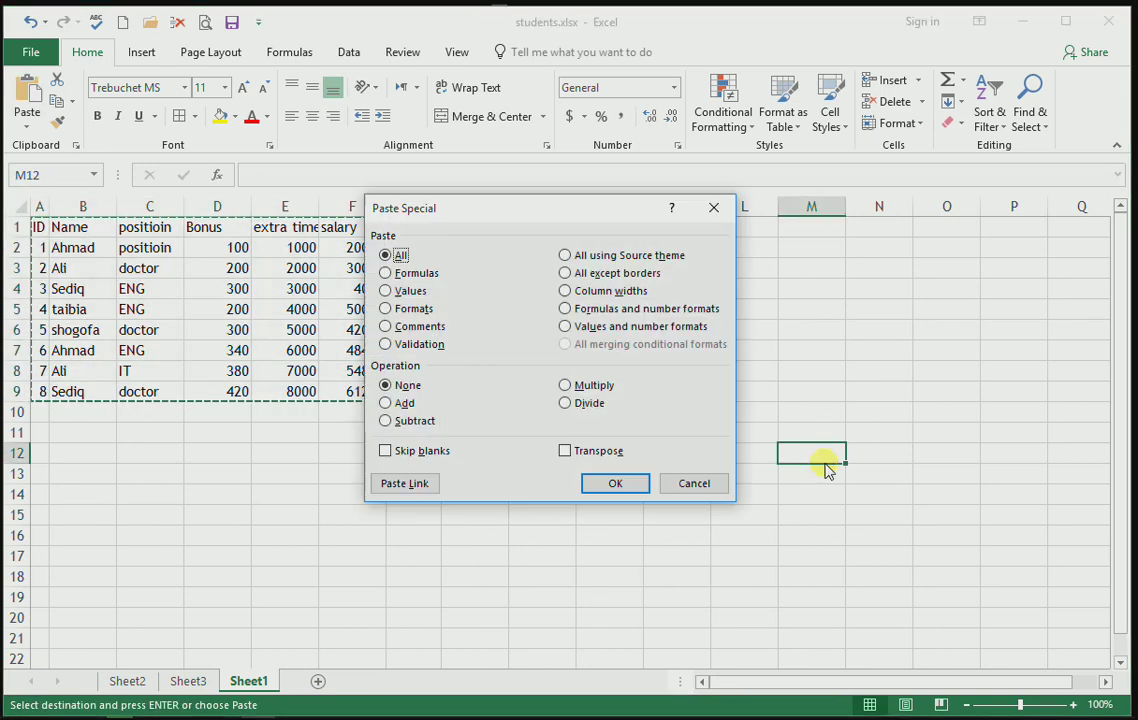
{"action": "left_click", "coordinate": [627, 312]}
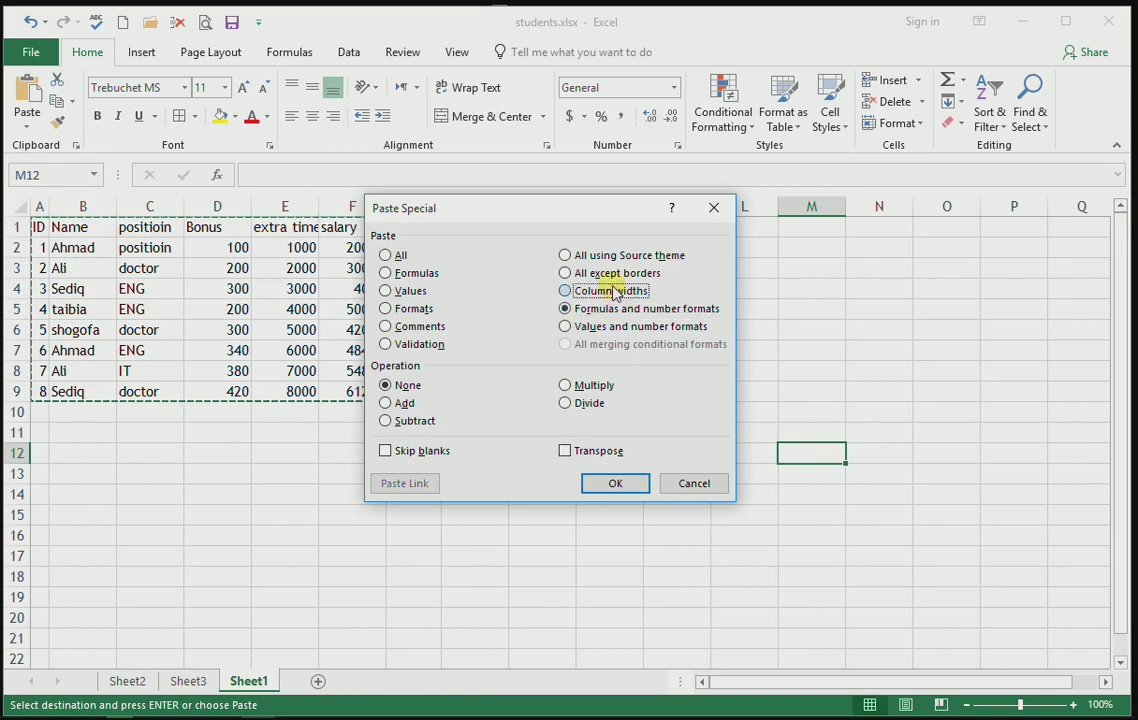
{"action": "left_click", "coordinate": [610, 290]}
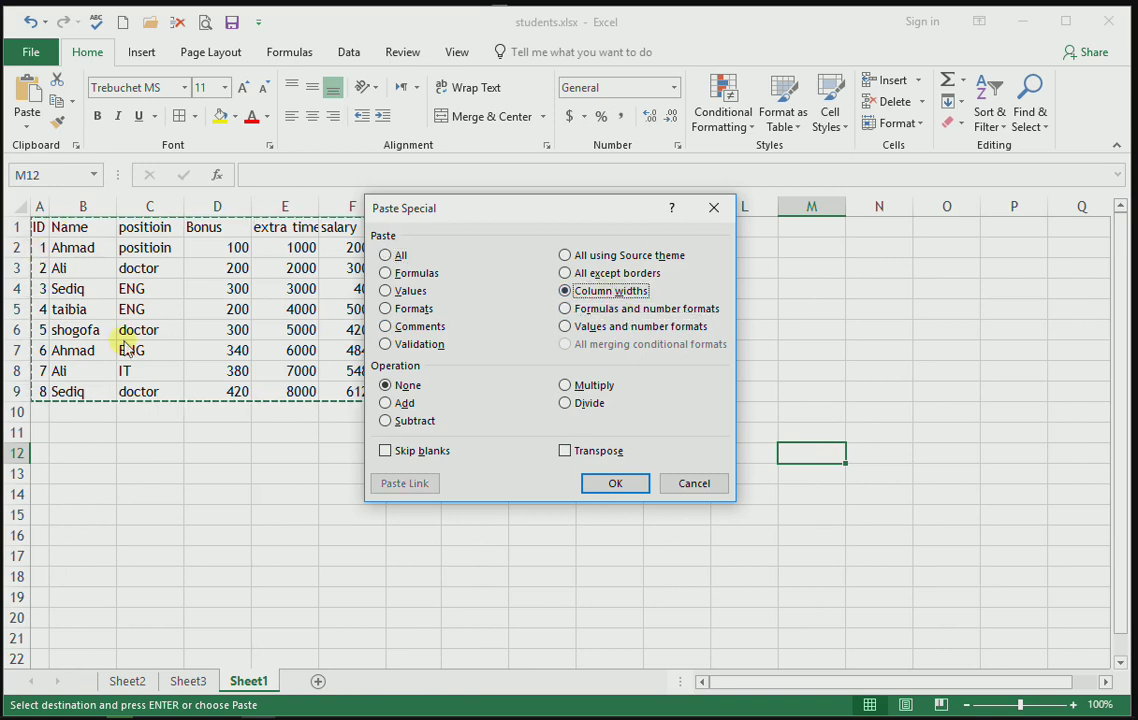
{"action": "left_click", "coordinate": [616, 483]}
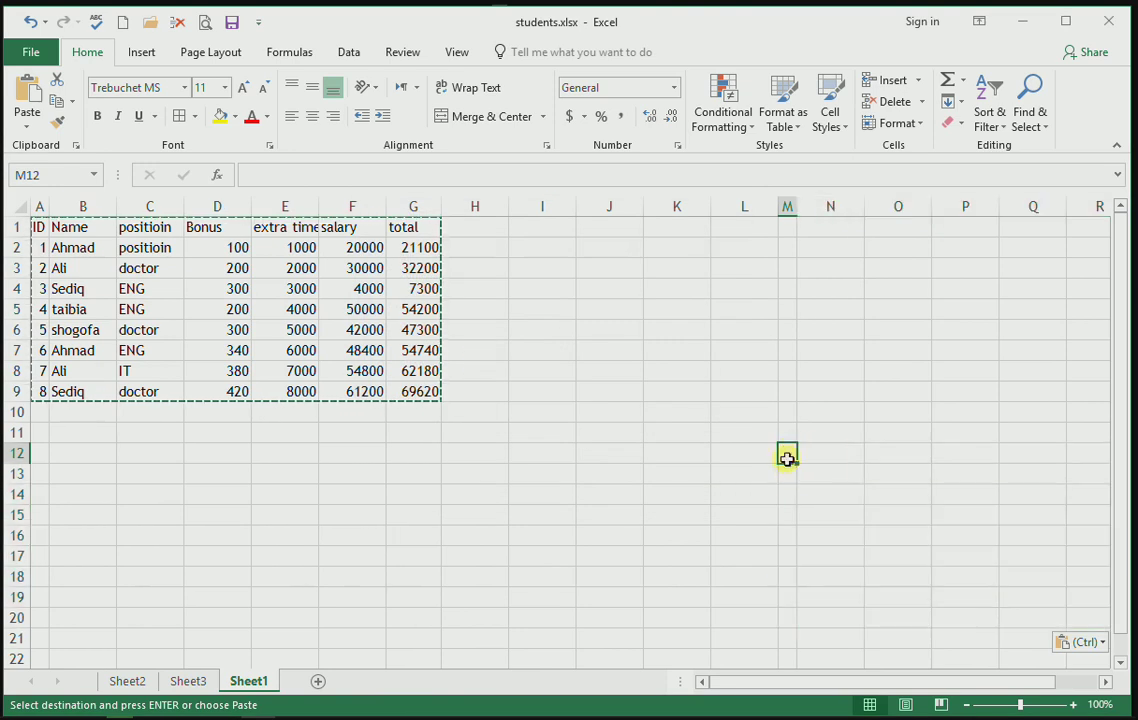
Step: Remove the M12 paste and cancel the pending copy
{"action": "mouse_move", "coordinate": [787, 458]}
{"action": "left_mouse_down"}
{"action": "mouse_move", "coordinate": [793, 486]}
{"action": "mouse_move", "coordinate": [790, 282]}
{"action": "left_mouse_up"}
{"action": "key", "text": "ctrl+v"}
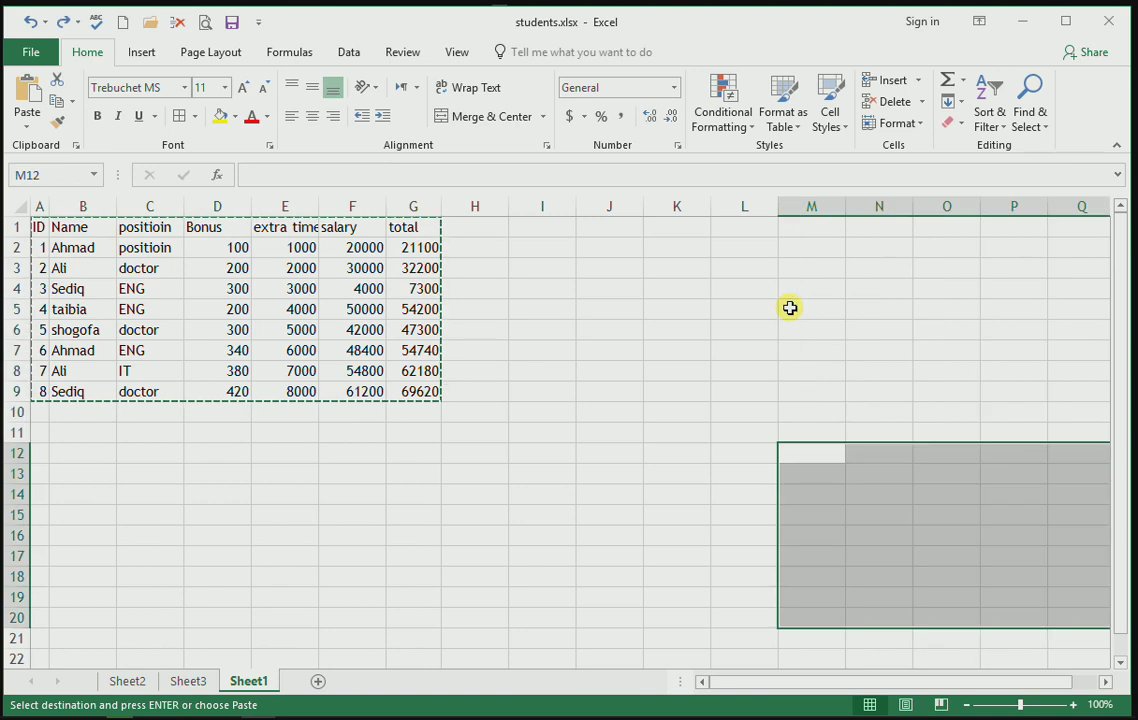
{"action": "left_click", "coordinate": [297, 418]}
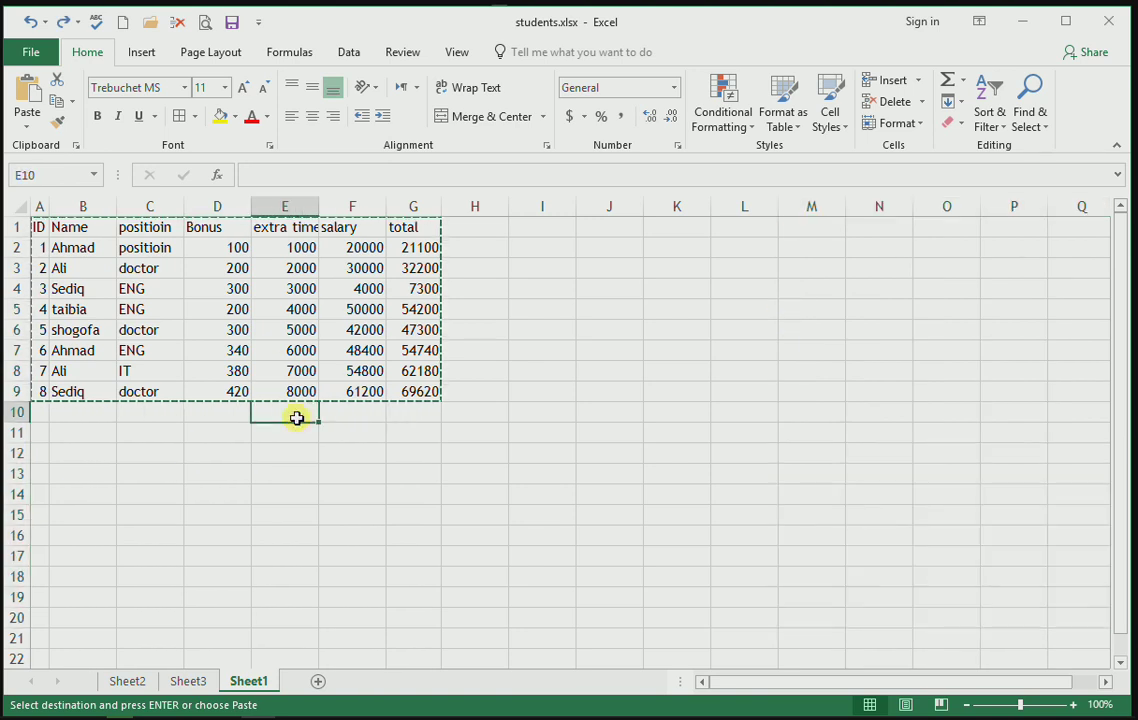
{"action": "key", "text": "Escape"}
Step: Copy the table A1:G9 and paste its formulas and number formats at N9
{"action": "left_click", "coordinate": [52, 228]}
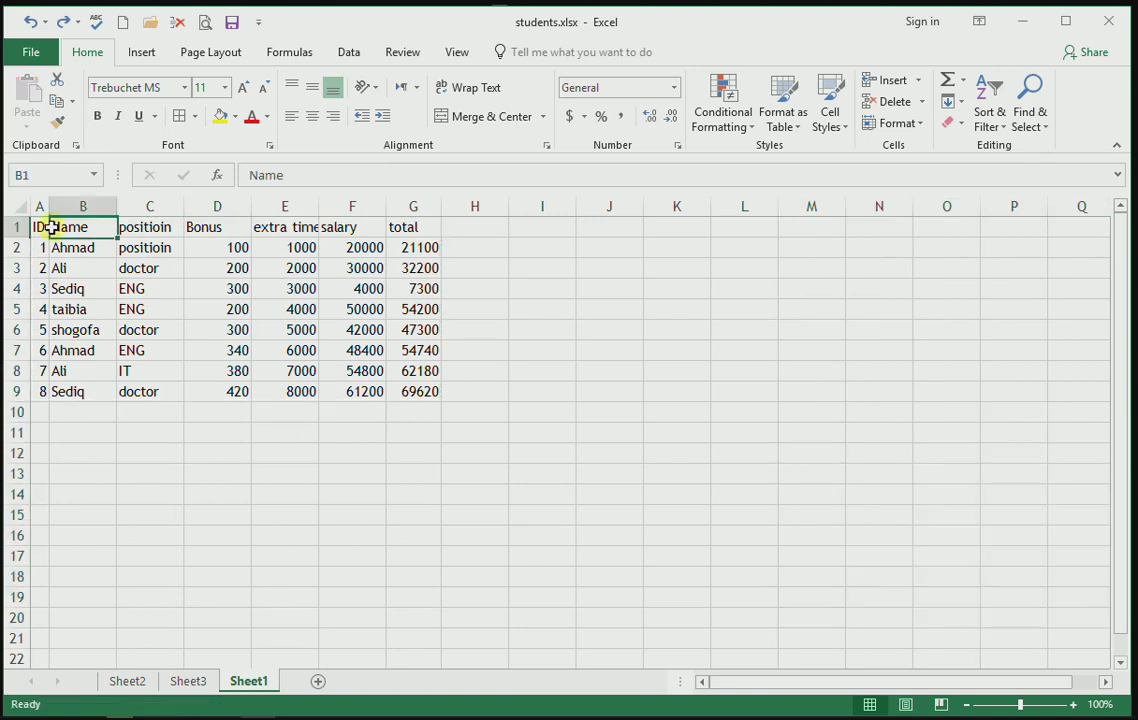
{"action": "left_click_drag", "start_coordinate": [39, 228], "coordinate": [427, 391]}
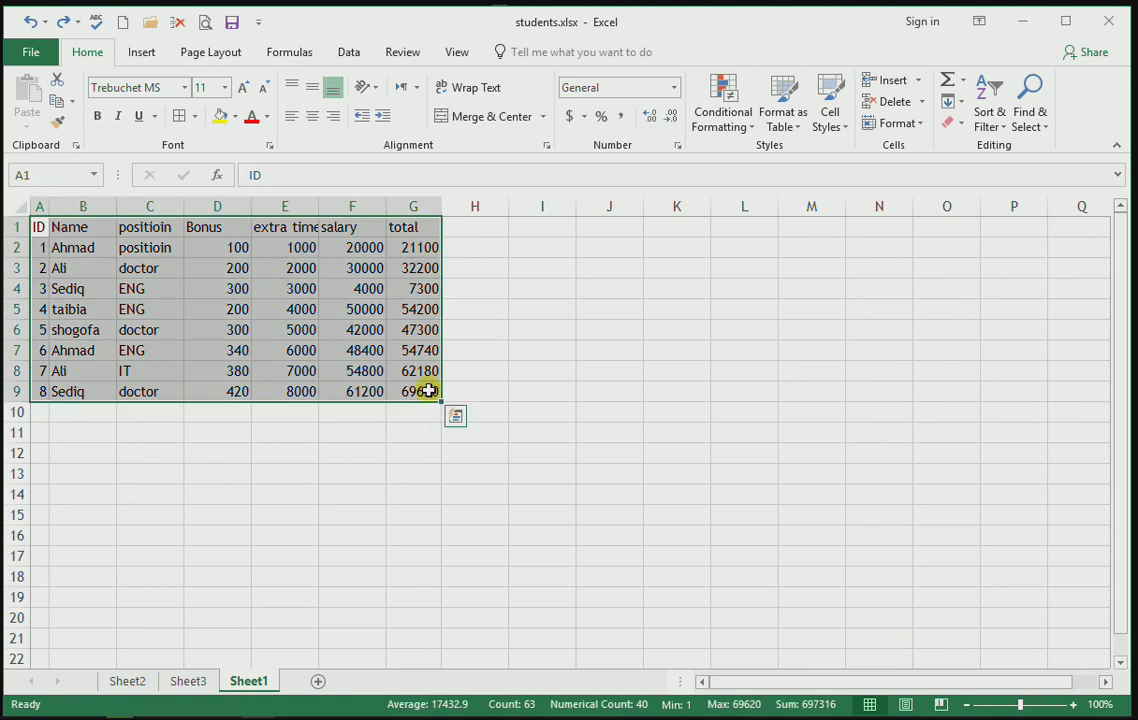
{"action": "key", "text": "ctrl+c"}
{"action": "left_click", "coordinate": [906, 399]}
{"action": "key", "text": "ctrl+alt+v"}
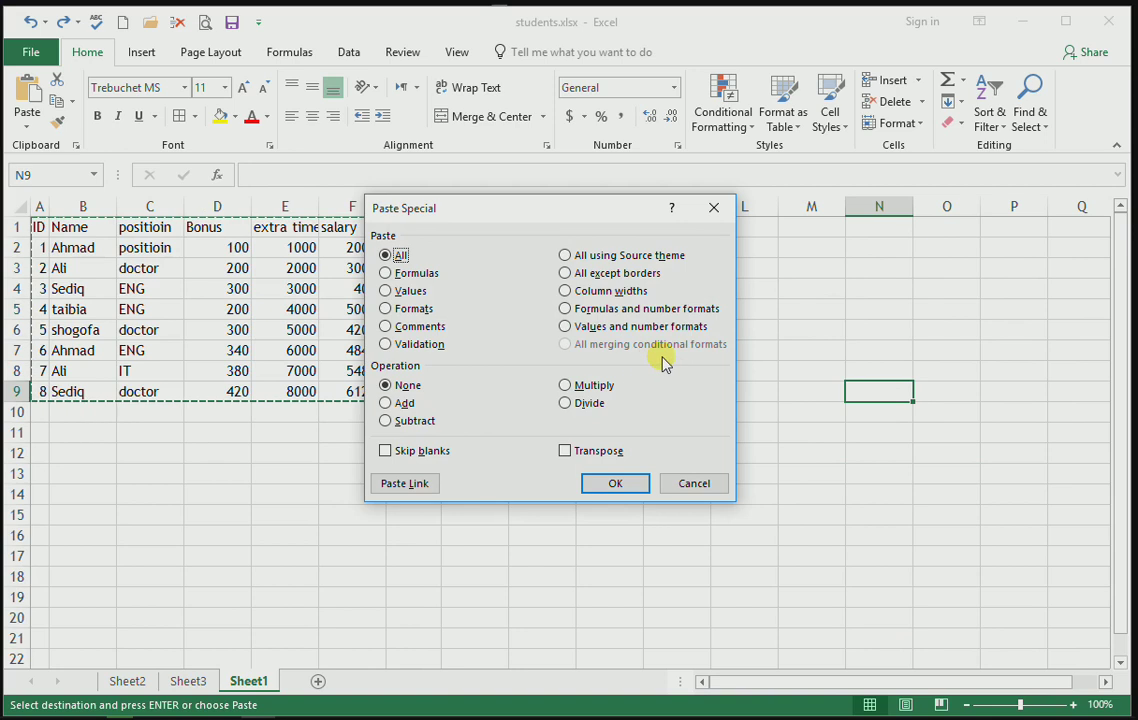
{"action": "left_click", "coordinate": [631, 312]}
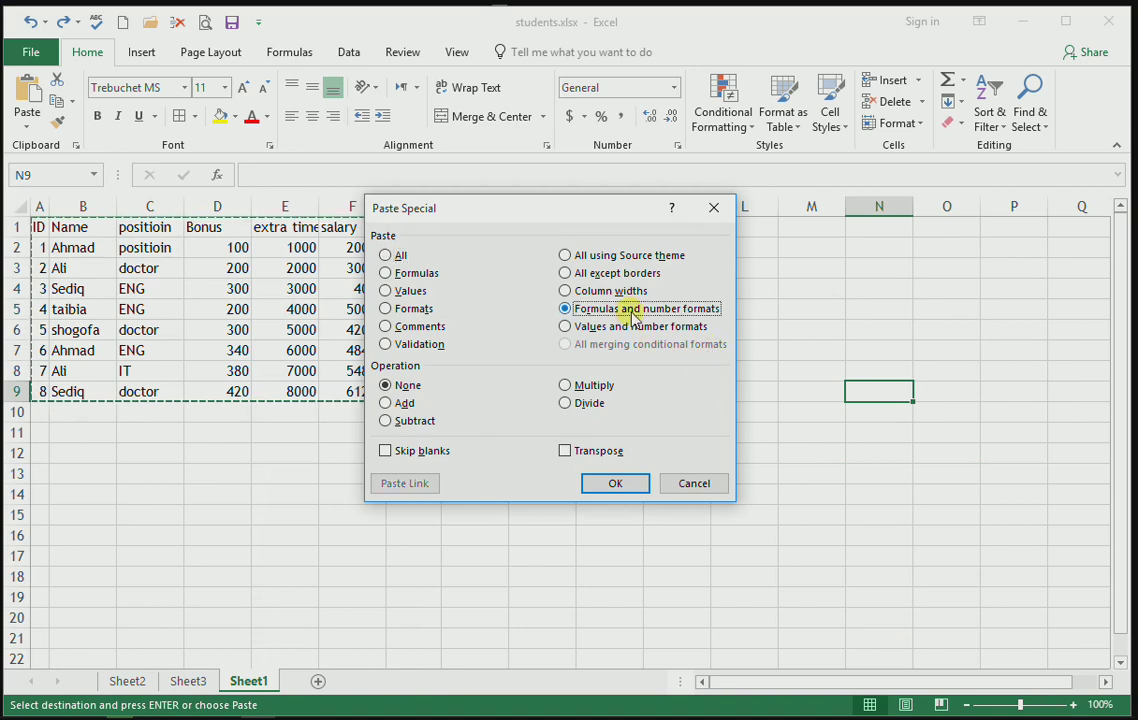
{"action": "left_click", "coordinate": [615, 485]}
Step: Undo the N9 paste and cancel the pending copy
{"action": "left_click_drag", "start_coordinate": [817, 687], "coordinate": [823, 680]}
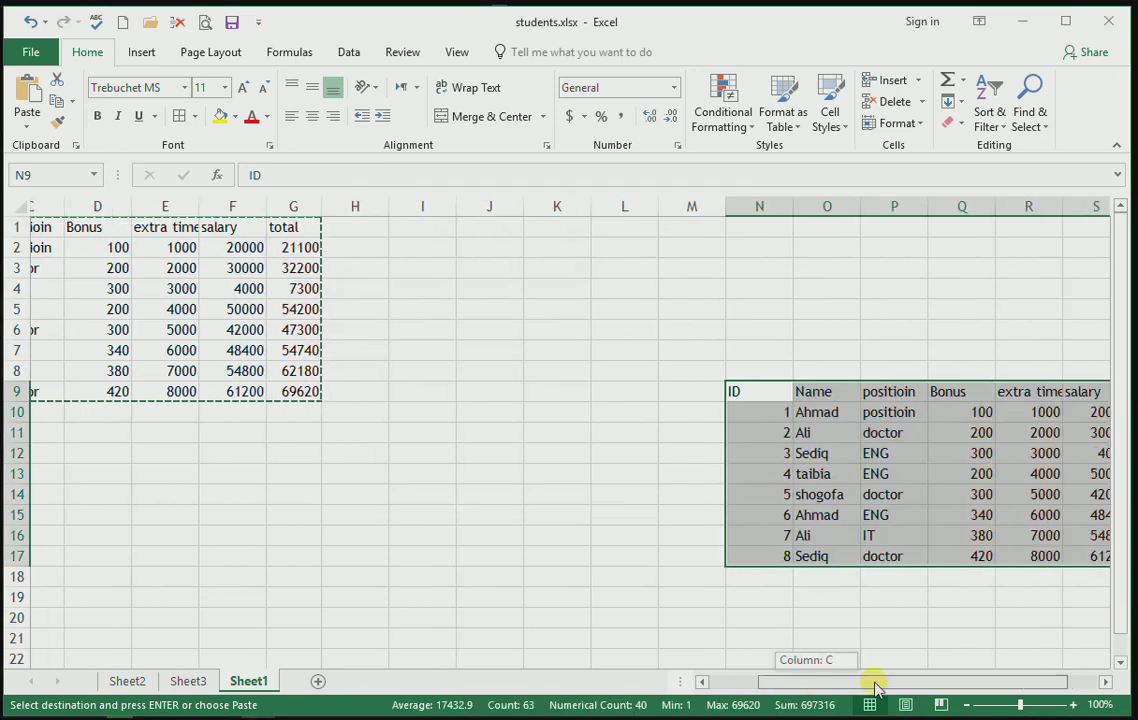
{"action": "key", "text": "ctrl+z"}
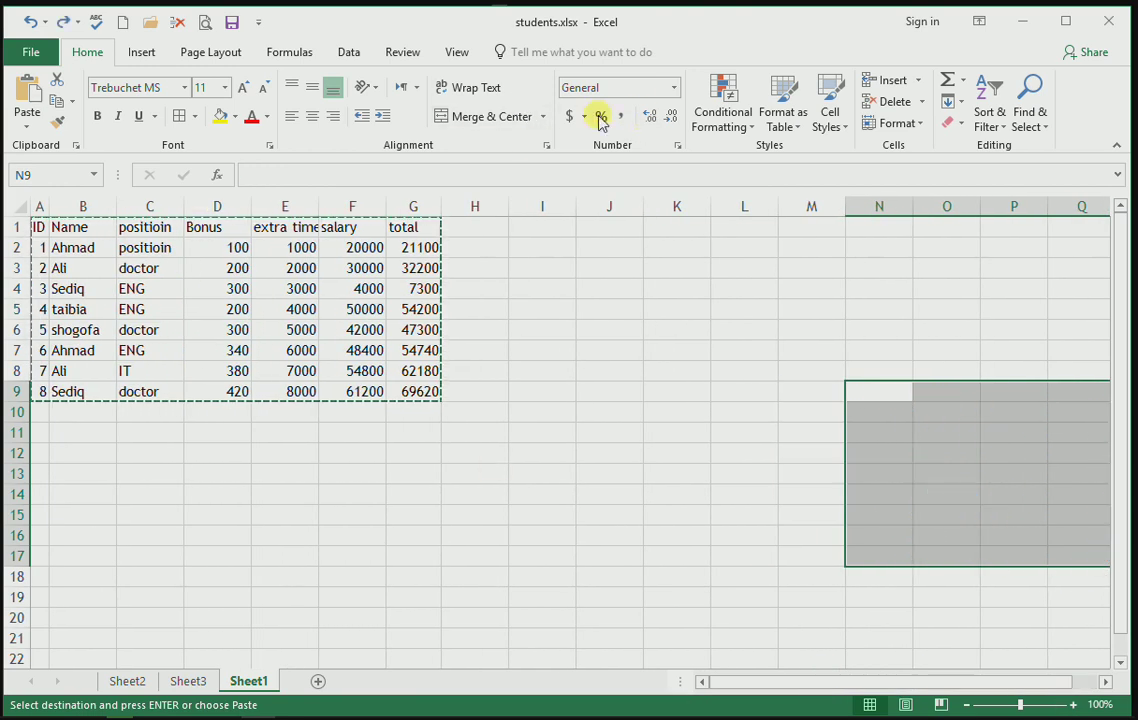
{"action": "left_click", "coordinate": [573, 420]}
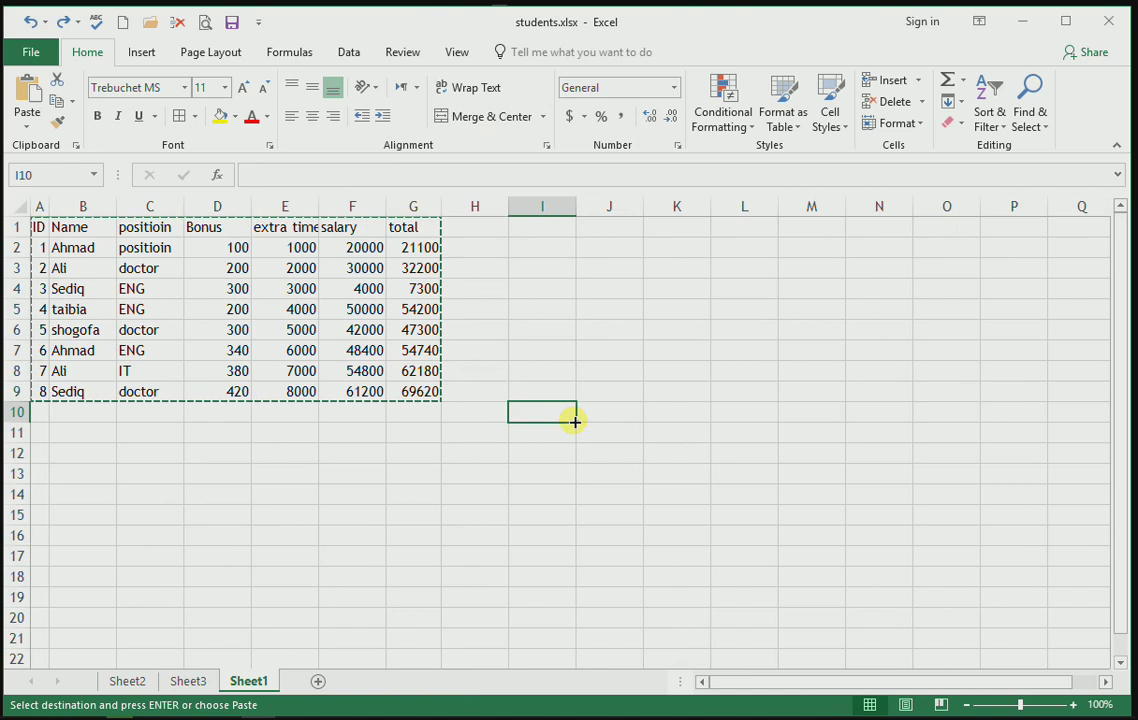
{"action": "key", "text": "Escape"}
Step: Format totals G2:G9 as Accounting dollars, widen column G, and copy table B1:G9
{"action": "left_click_drag", "start_coordinate": [417, 242], "coordinate": [420, 391]}
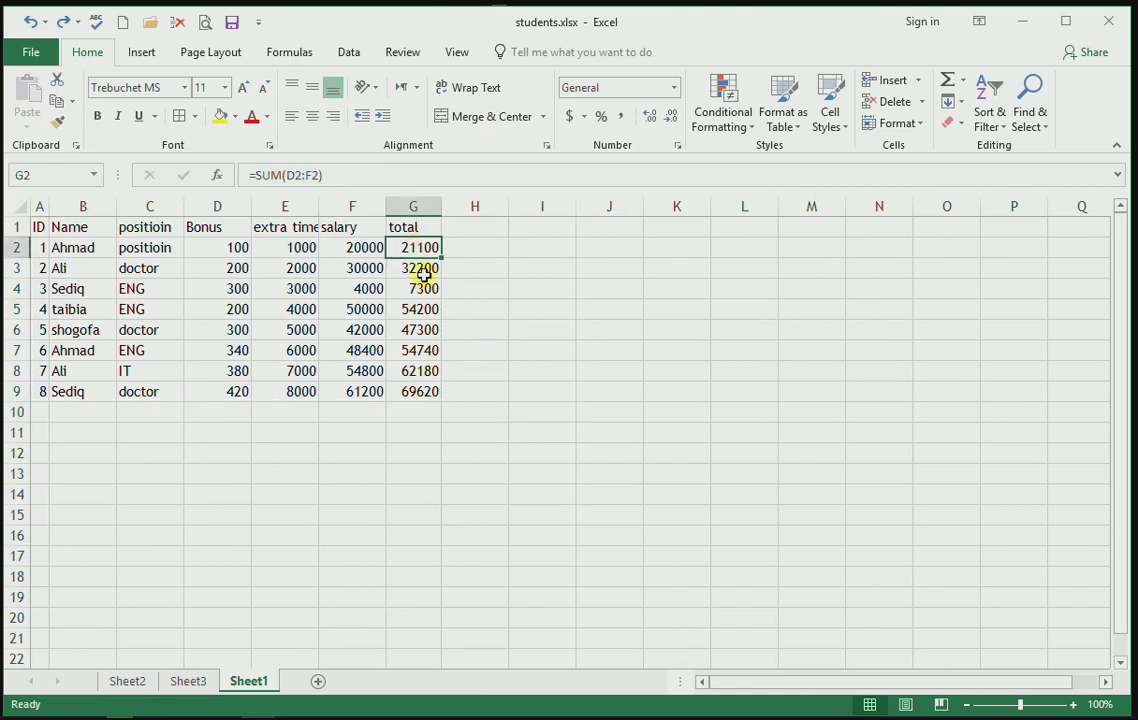
{"action": "left_click", "coordinate": [569, 116]}
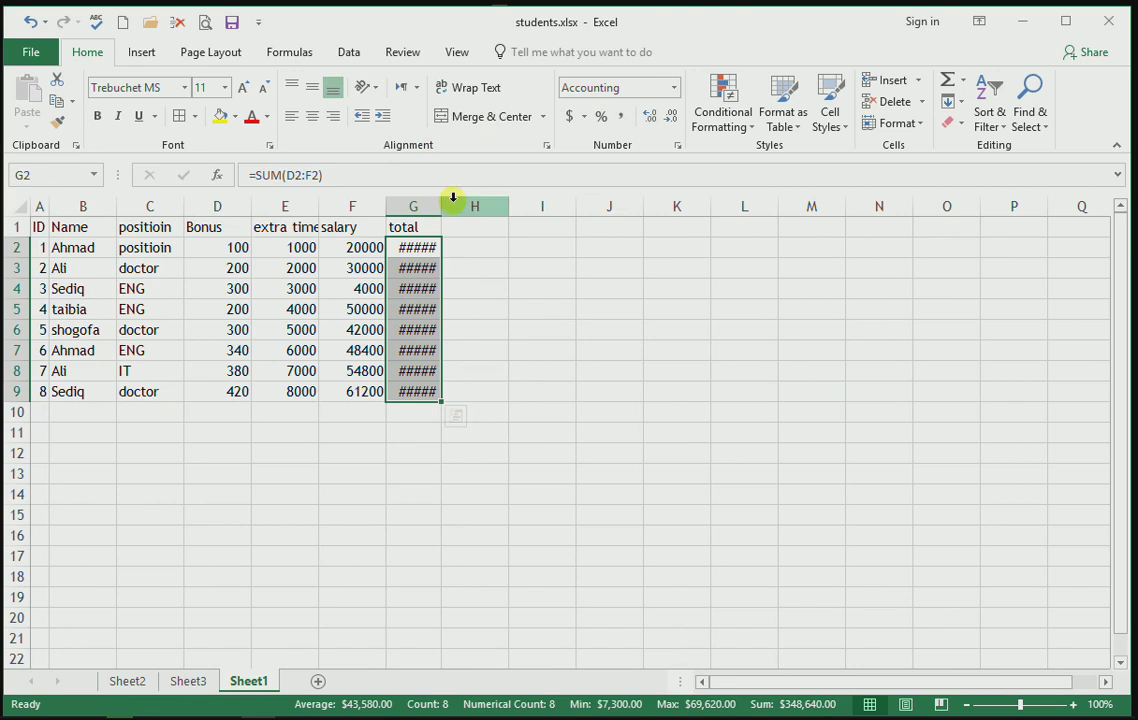
{"action": "mouse_move", "coordinate": [441, 199]}
{"action": "left_mouse_down"}
{"action": "mouse_move", "coordinate": [500, 201]}
{"action": "mouse_move", "coordinate": [479, 205]}
{"action": "left_mouse_up"}
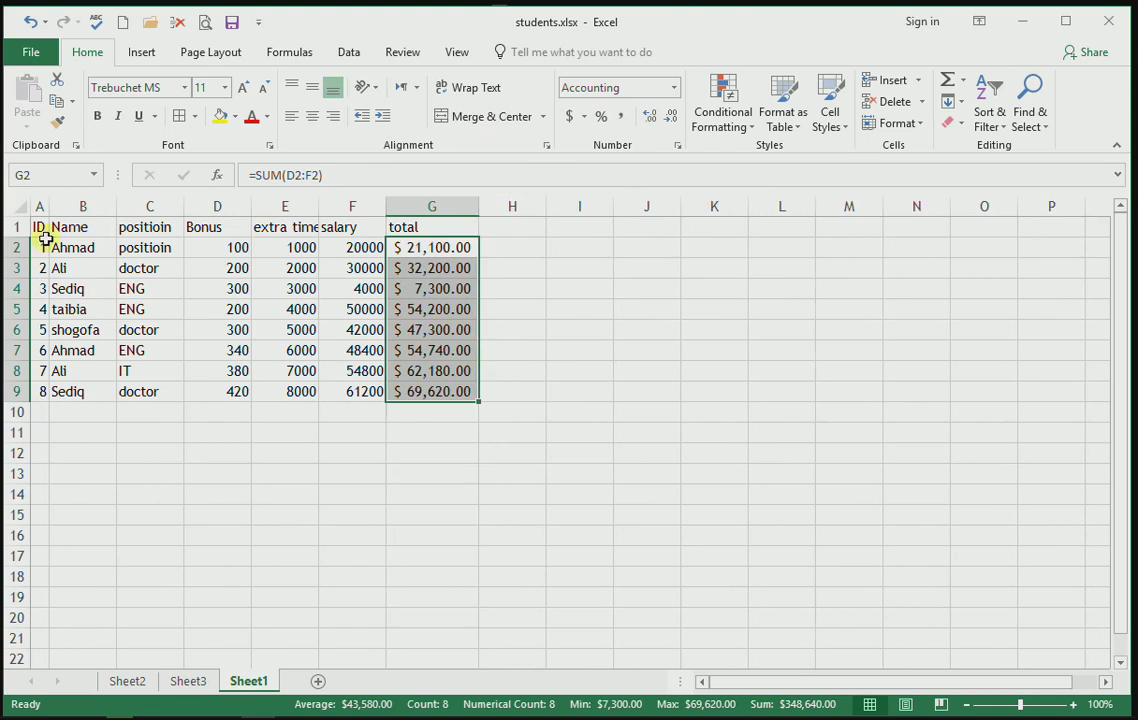
{"action": "left_click_drag", "start_coordinate": [59, 229], "coordinate": [430, 388]}
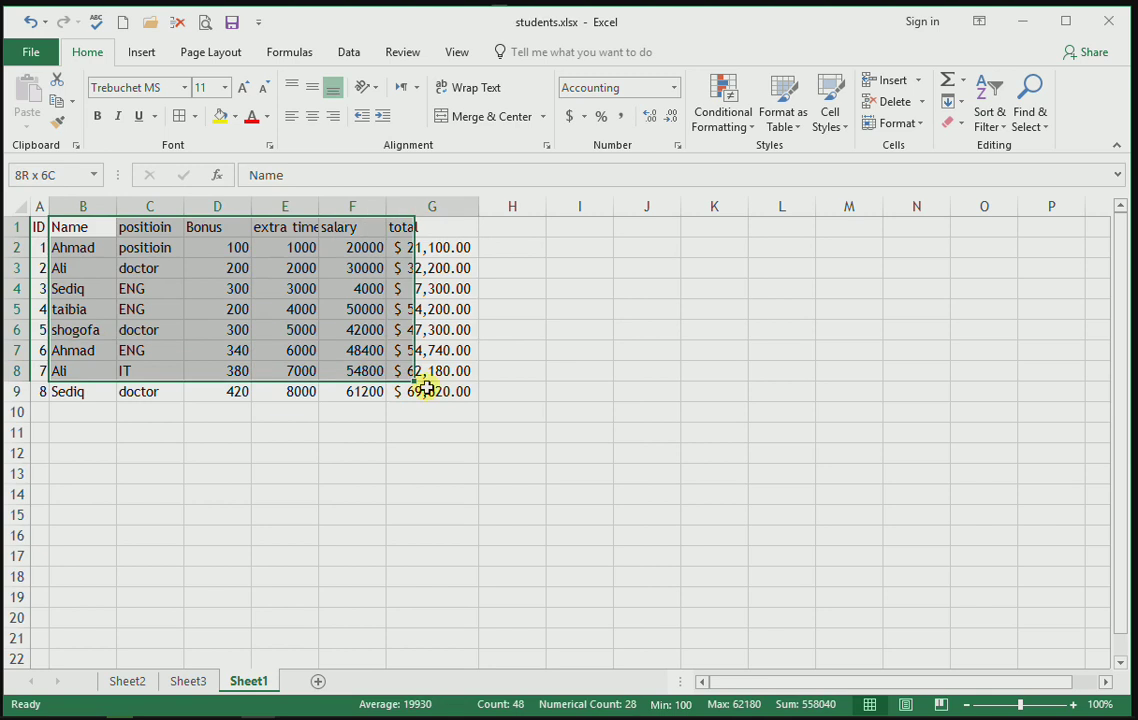
{"action": "key", "text": "ctrl+c"}
{"action": "left_click", "coordinate": [731, 383]}
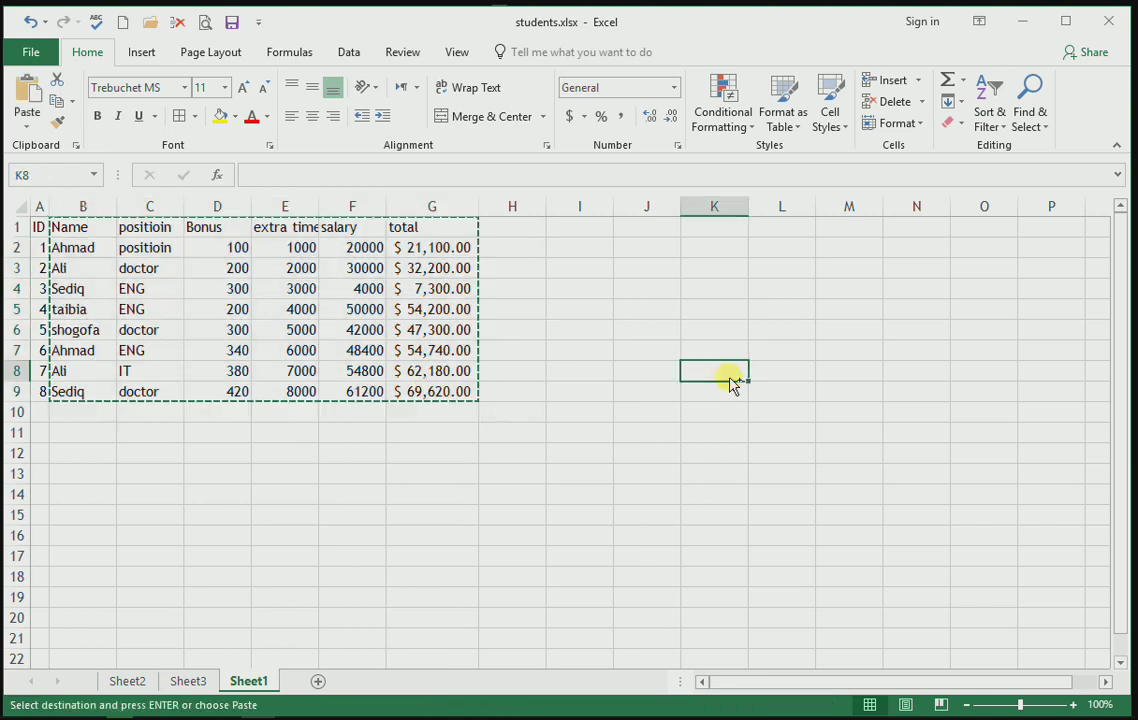
{"action": "key", "text": "ctrl+alt+v"}
{"action": "left_click", "coordinate": [648, 309]}
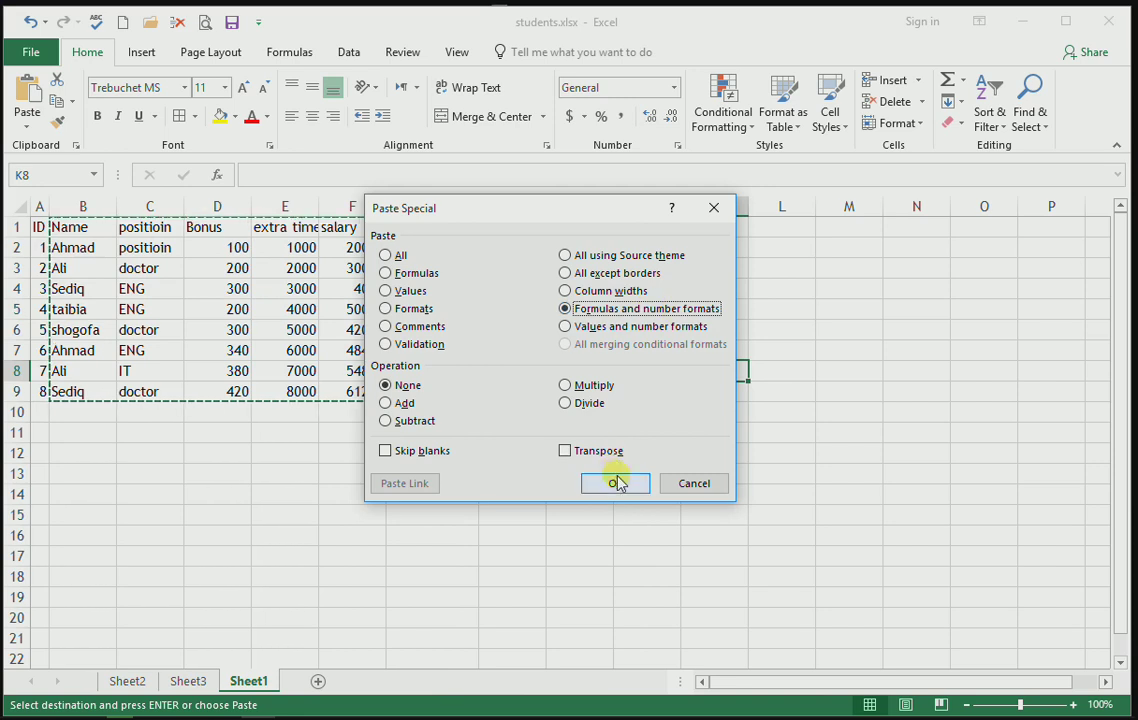
{"action": "left_click", "coordinate": [617, 483]}
{"action": "left_click", "coordinate": [1053, 388]}
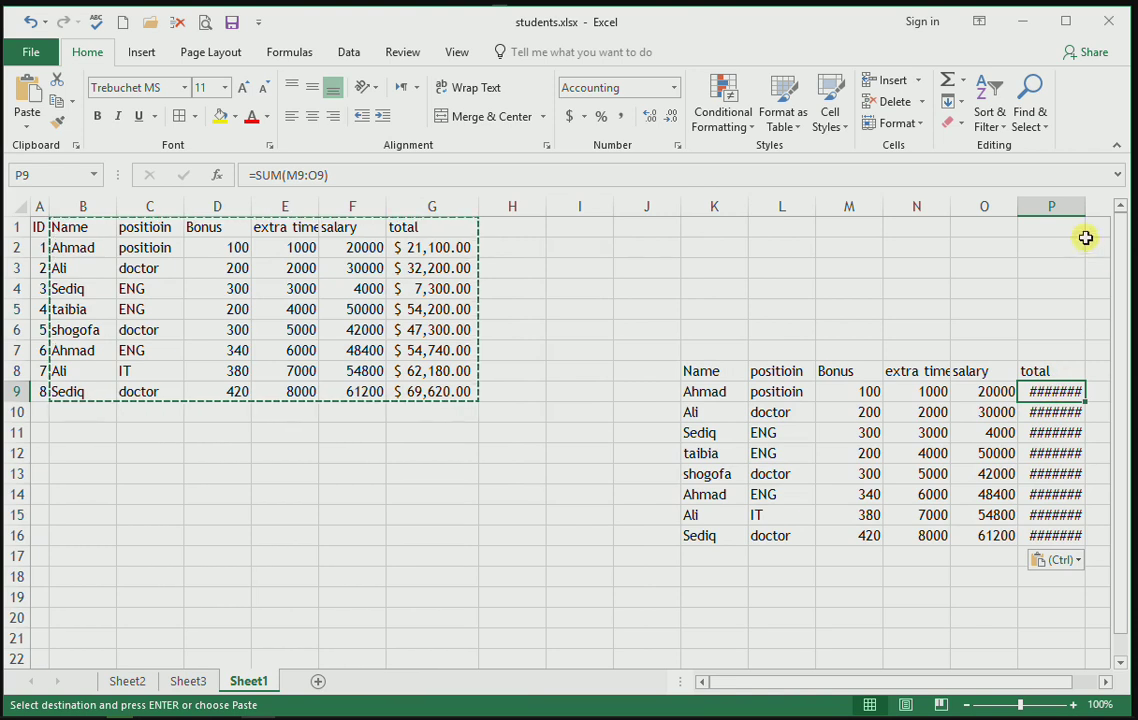
{"action": "left_click_drag", "start_coordinate": [1085, 207], "coordinate": [1105, 207]}
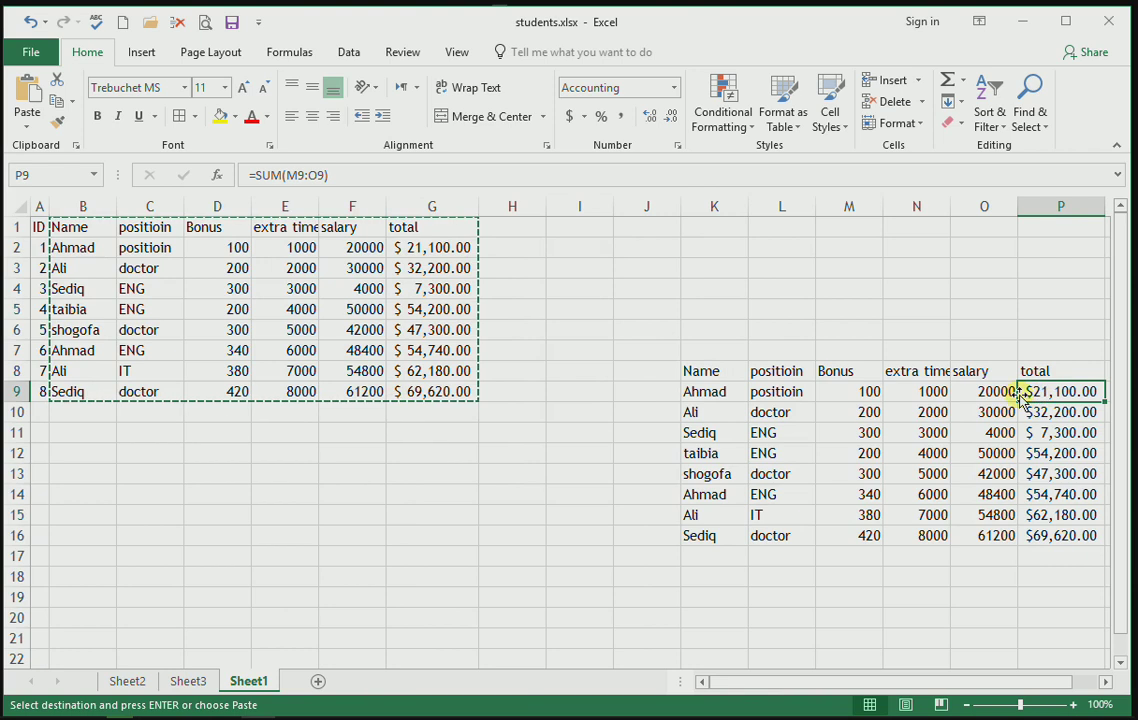
{"action": "left_click", "coordinate": [285, 175]}
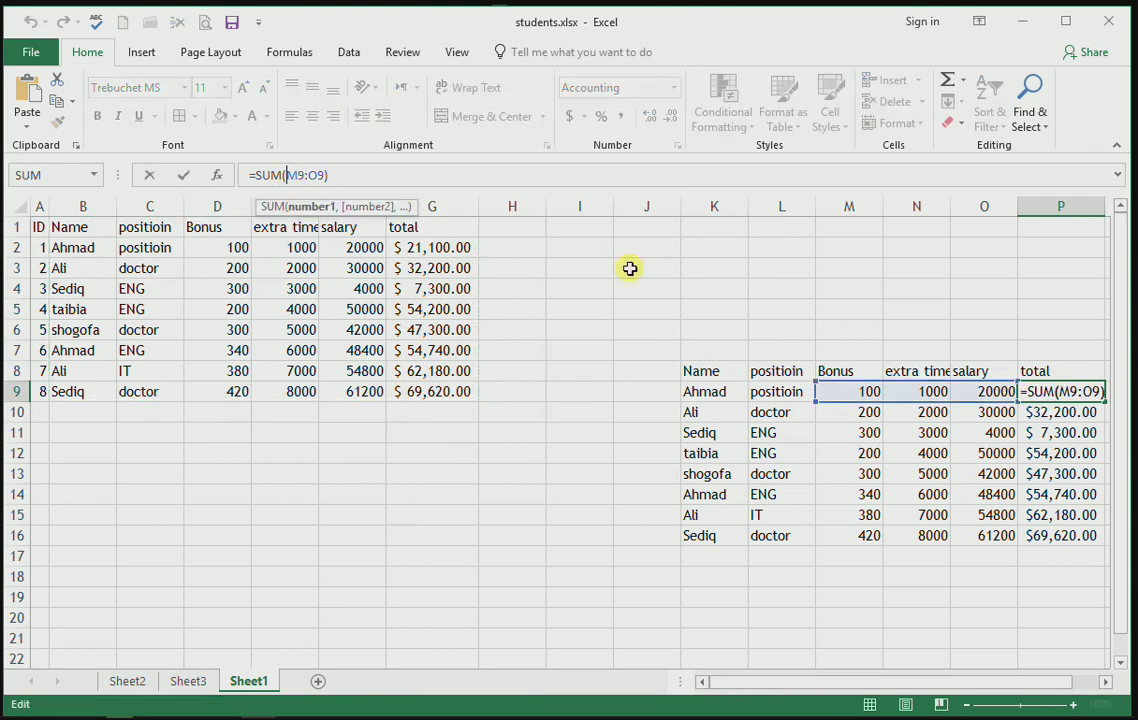
{"action": "left_click", "coordinate": [1037, 432]}
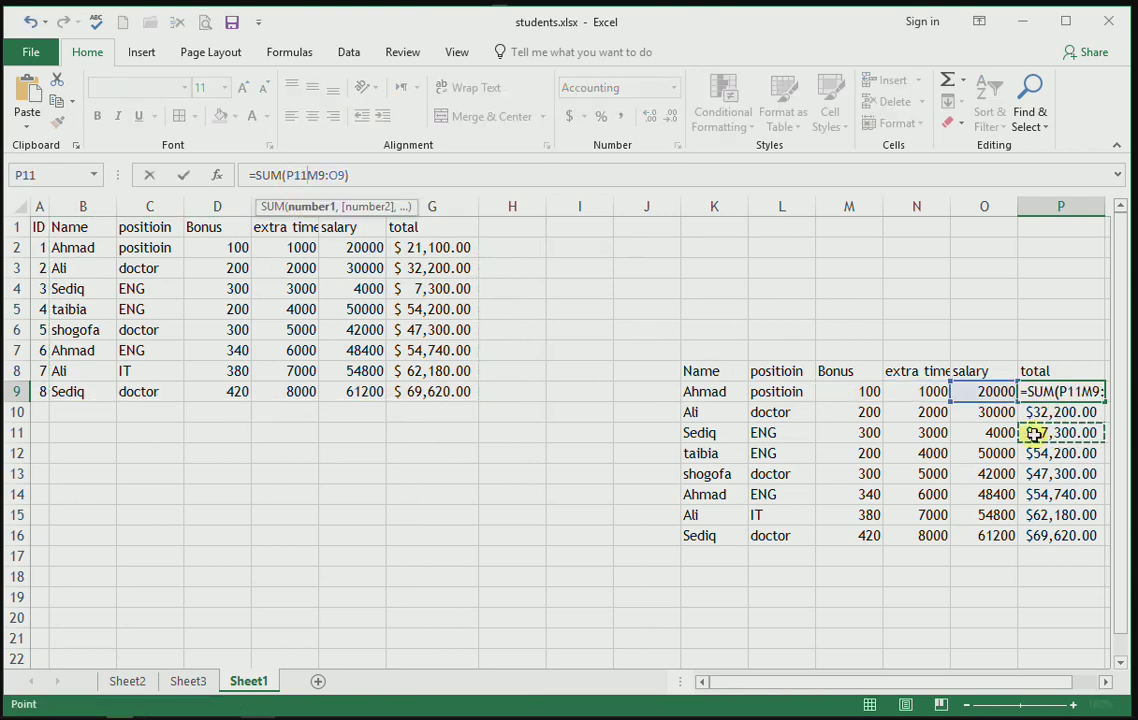
{"action": "left_click", "coordinate": [801, 574]}
{"action": "key", "text": "Escape"}
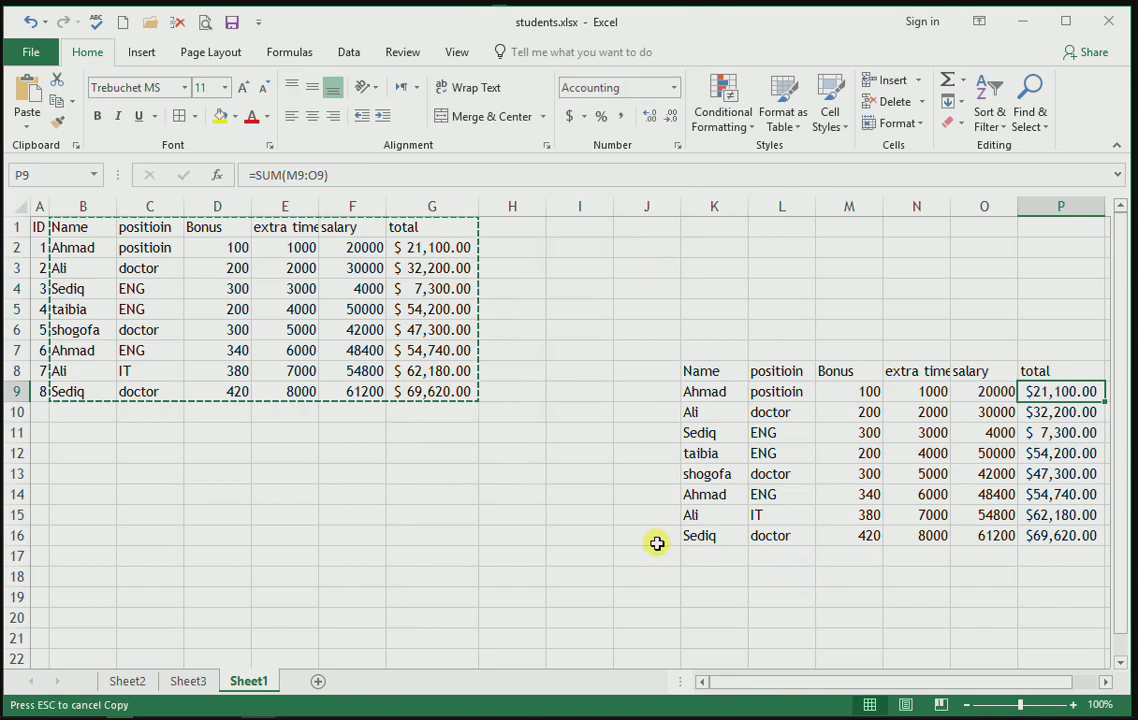
{"action": "key", "text": "ctrl+z"}
{"action": "key", "text": "ctrl+z"}
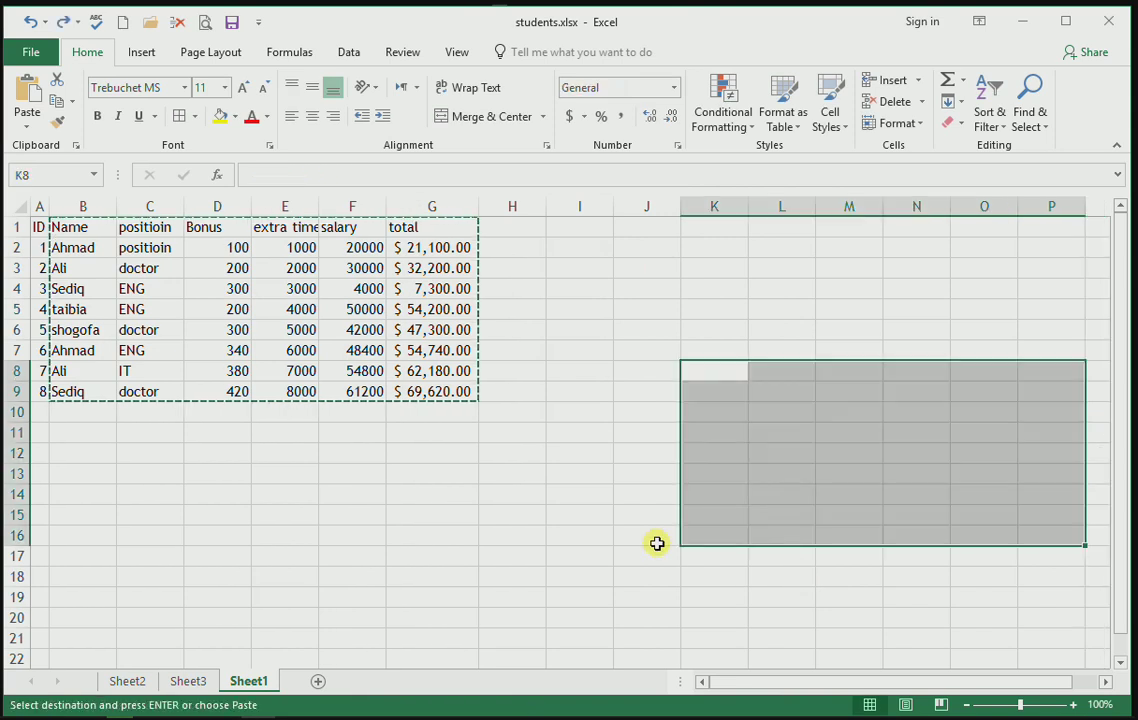
{"action": "key", "text": "ctrl+alt+v"}
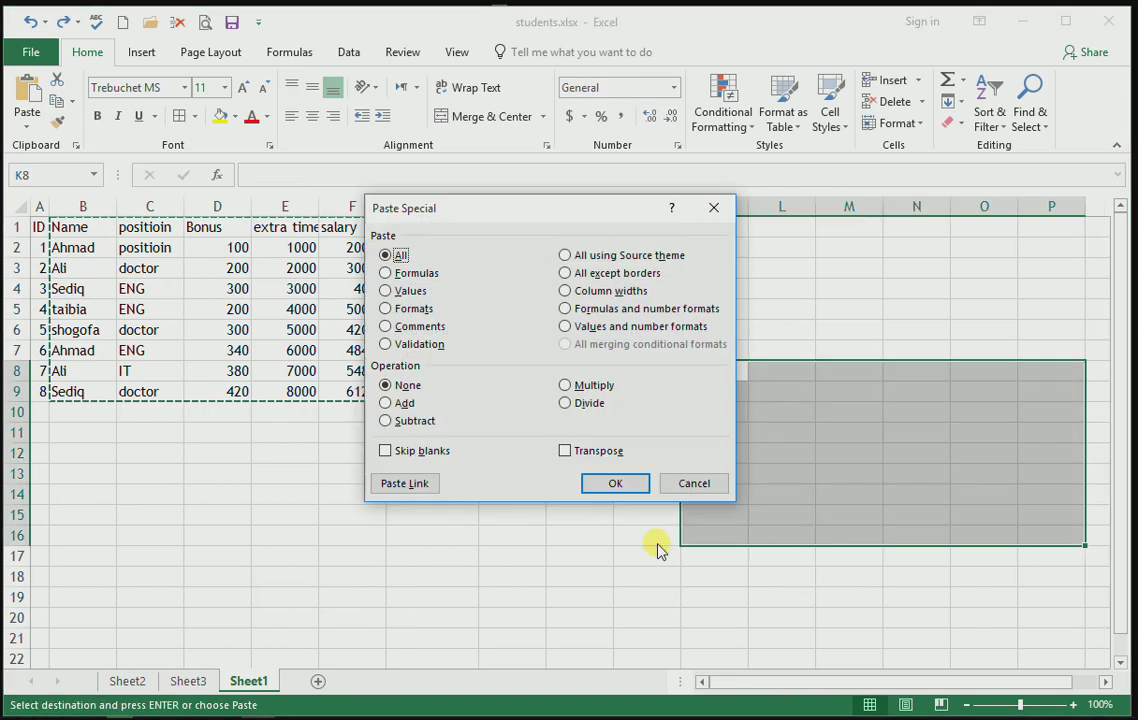
{"action": "left_click", "coordinate": [694, 484]}
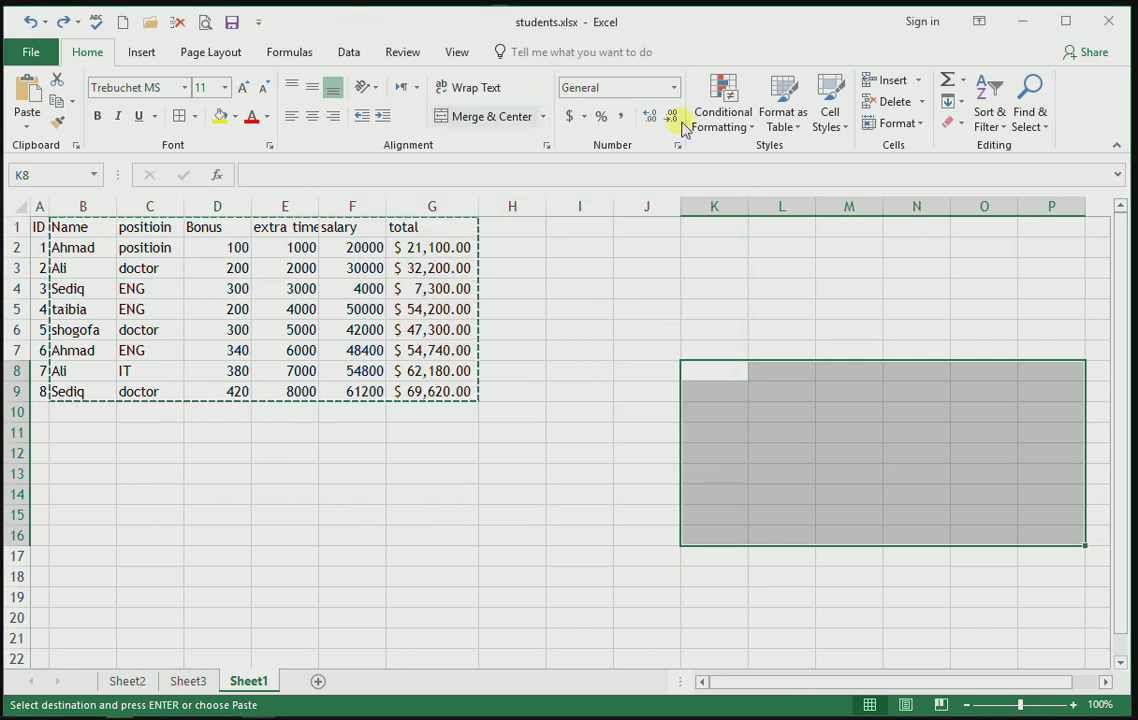
{"action": "left_click", "coordinate": [738, 126]}
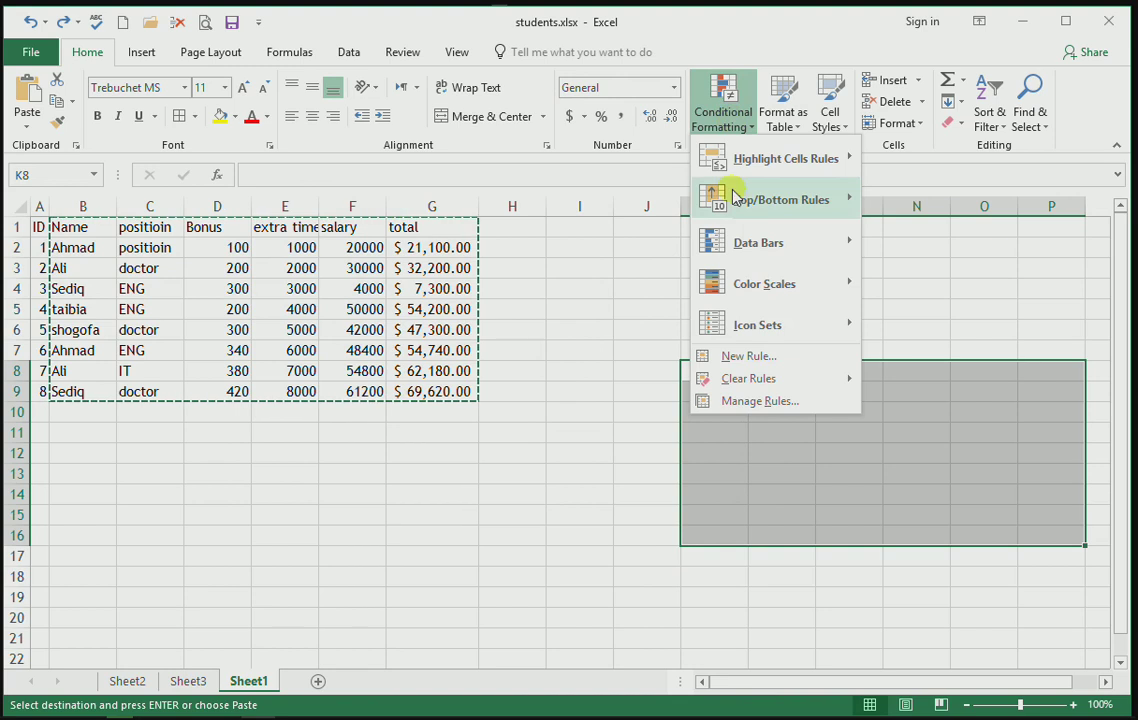
{"action": "left_click", "coordinate": [410, 432]}
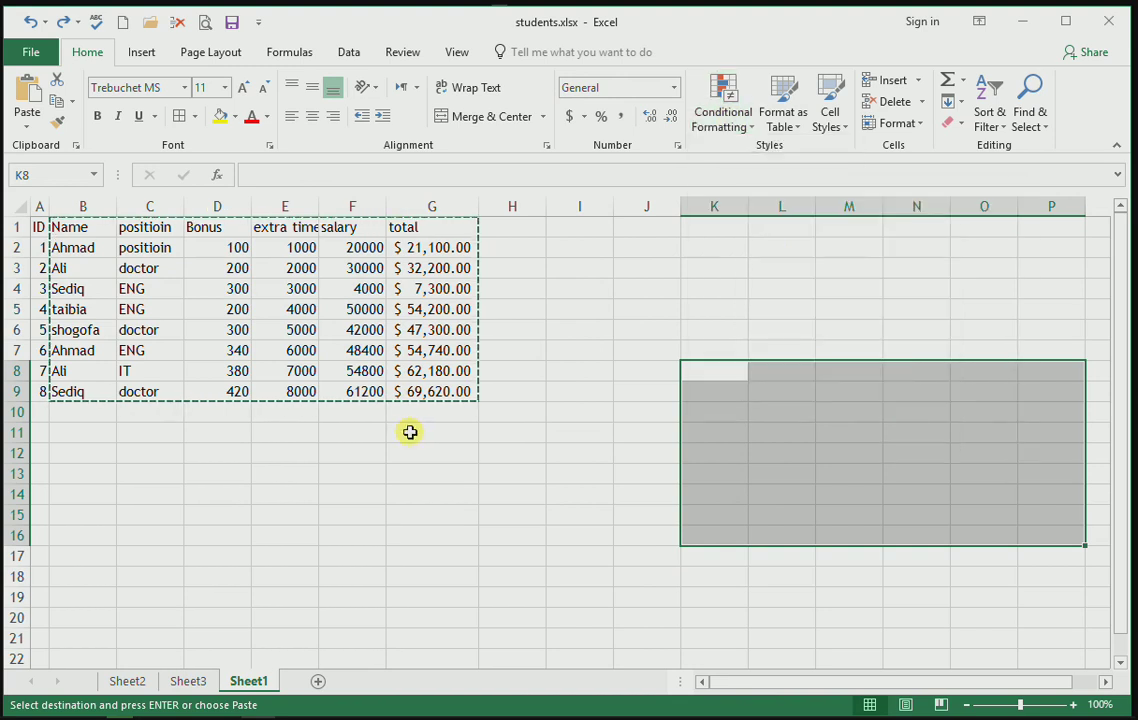
{"action": "left_click_drag", "start_coordinate": [428, 247], "coordinate": [427, 387]}
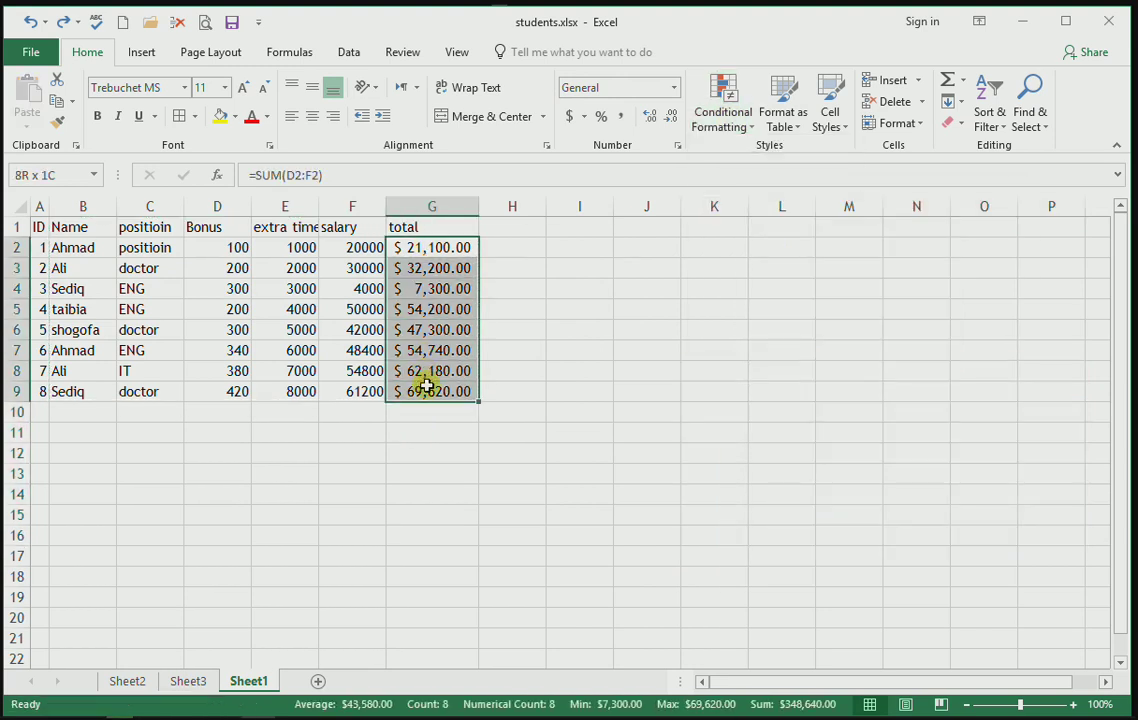
Step: Apply purple solid-fill data bars to the salaries in F2:F9
{"action": "left_click", "coordinate": [345, 248]}
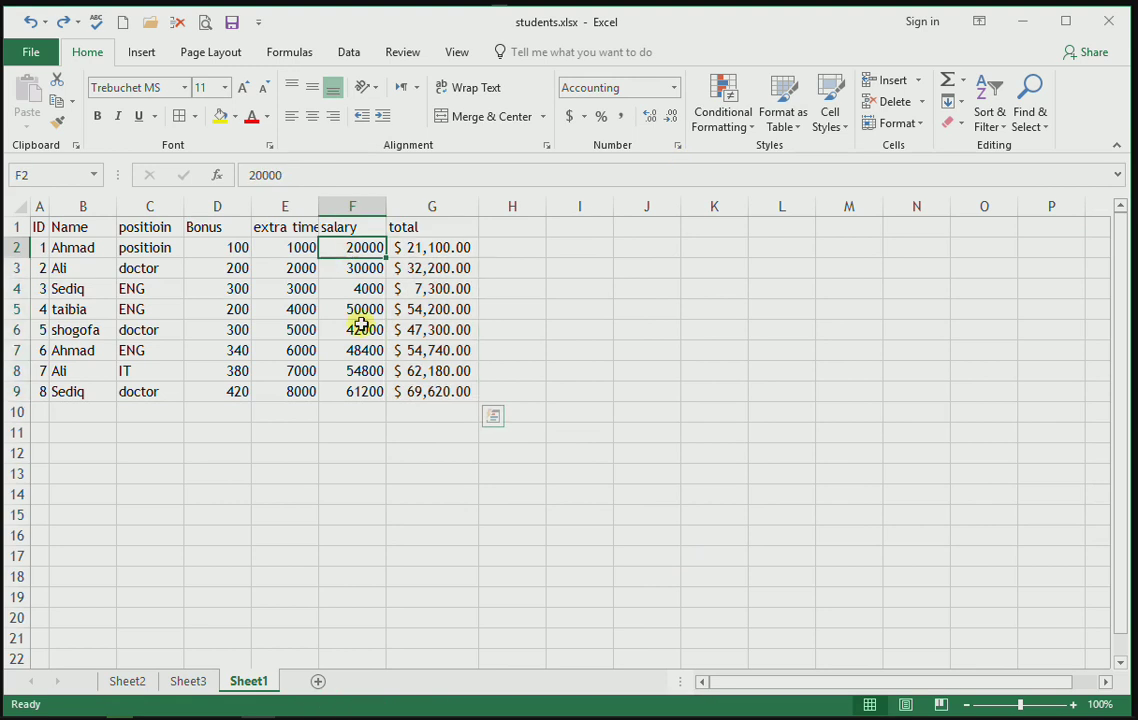
{"action": "left_click", "coordinate": [363, 390], "text": "shift"}
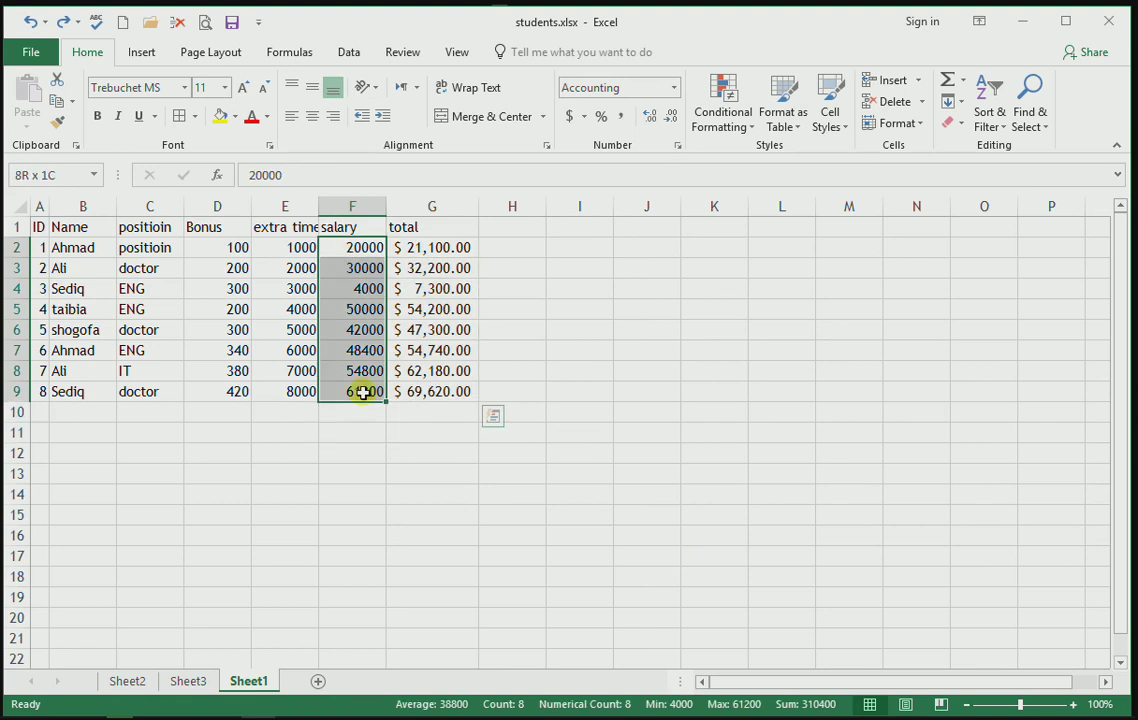
{"action": "left_click", "coordinate": [745, 127]}
{"action": "mouse_move", "coordinate": [739, 160]}
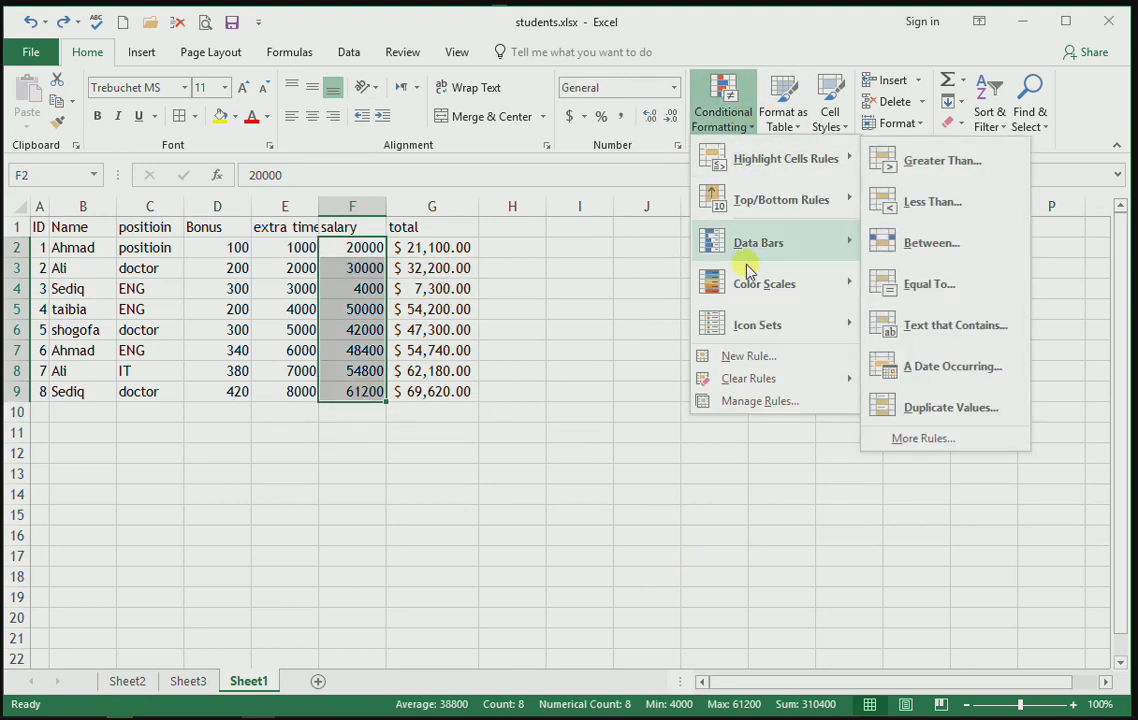
{"action": "mouse_move", "coordinate": [797, 284]}
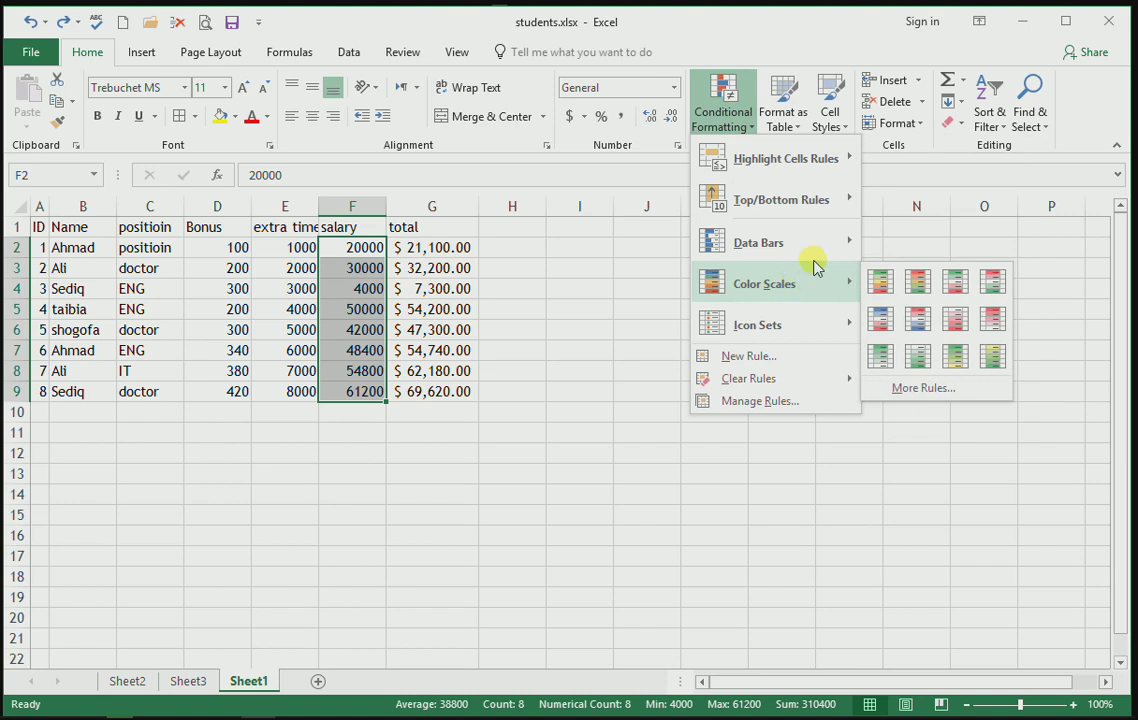
{"action": "mouse_move", "coordinate": [830, 256]}
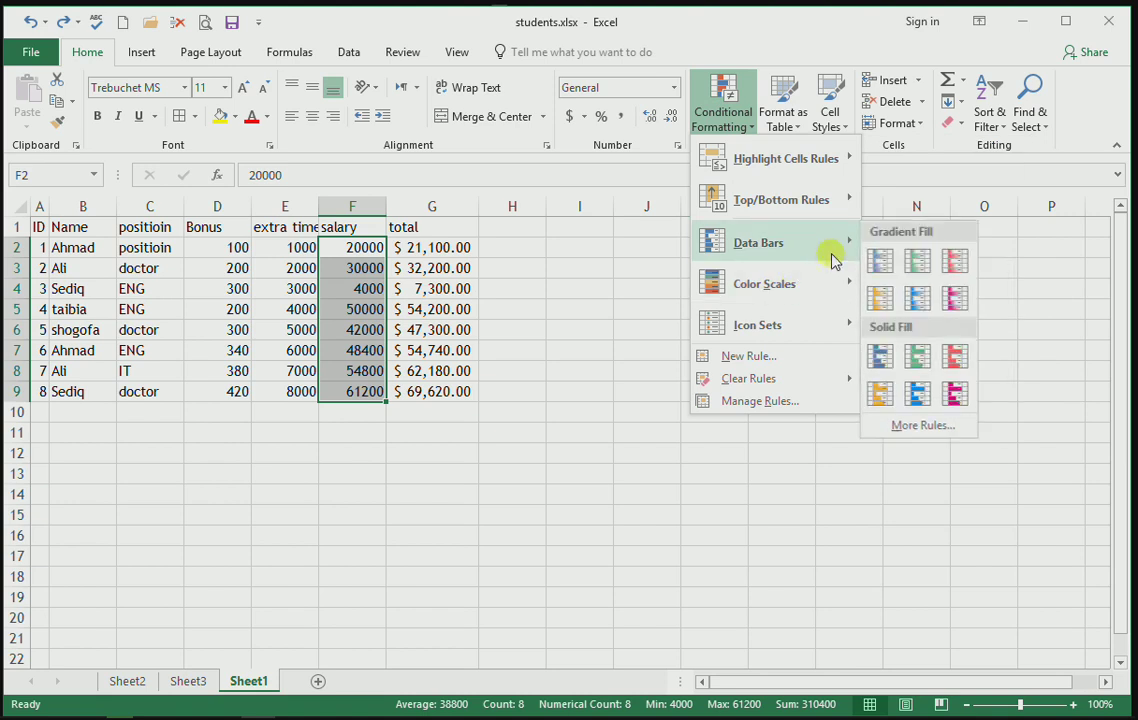
{"action": "left_click", "coordinate": [955, 395]}
Step: Inspect the bars in F9, F8 and F4, then select the student table B1:G9
{"action": "left_click", "coordinate": [358, 391]}
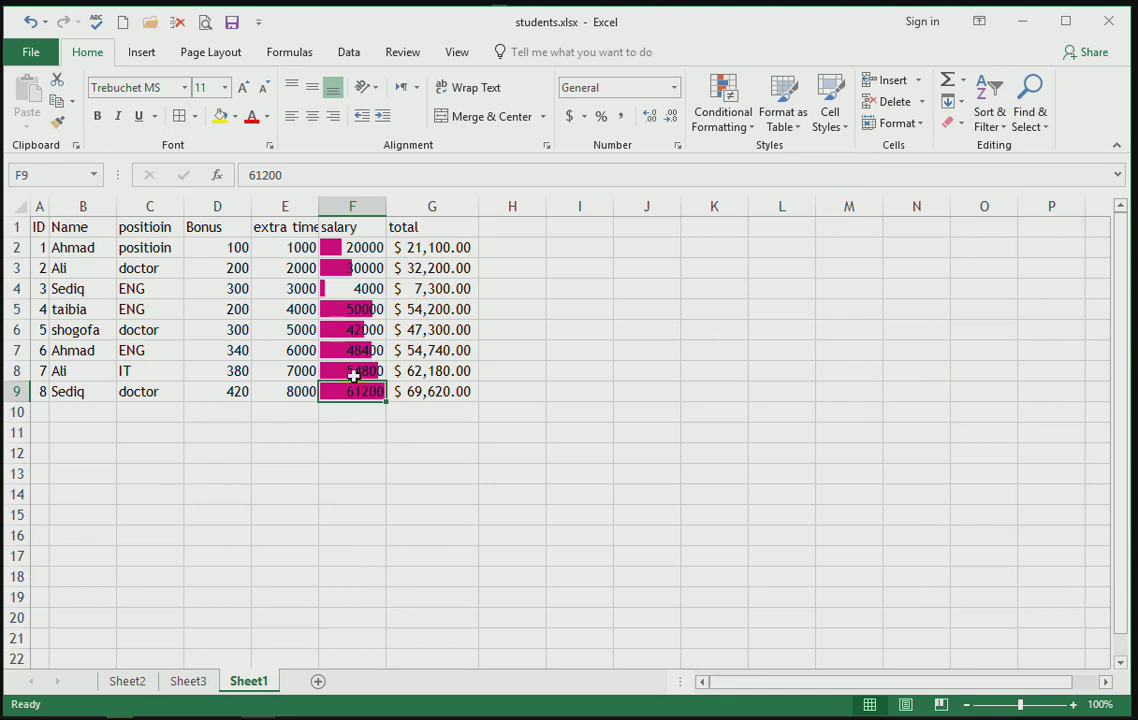
{"action": "left_click", "coordinate": [352, 375]}
{"action": "left_click", "coordinate": [356, 288]}
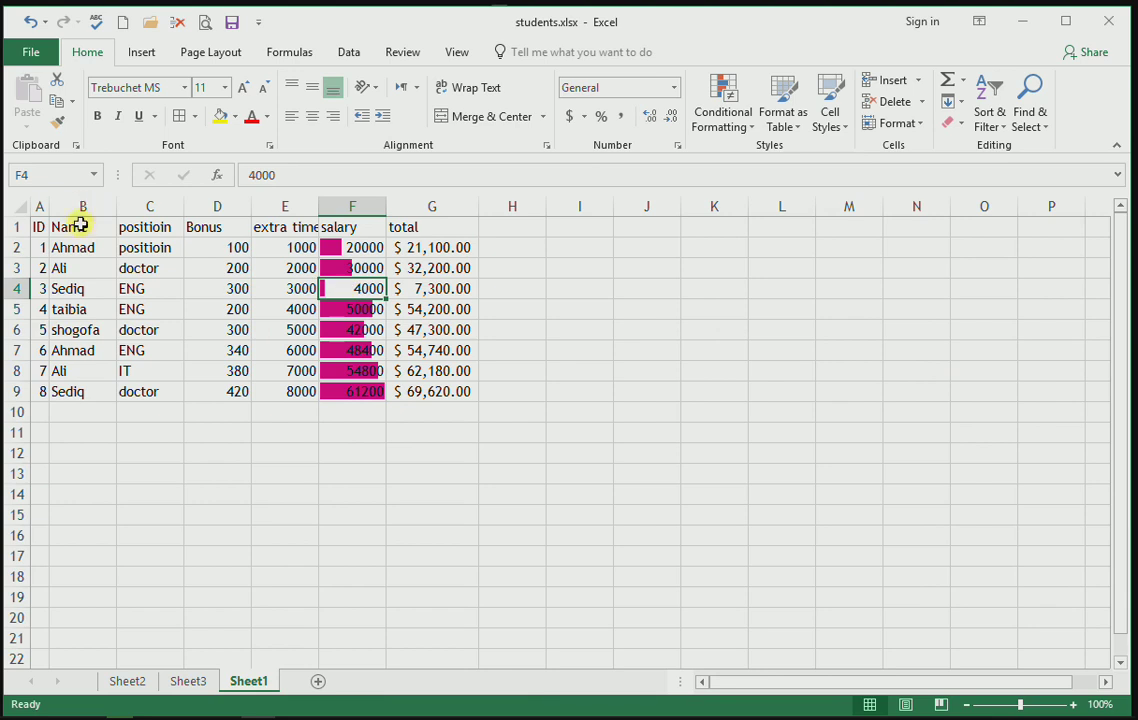
{"action": "mouse_move", "coordinate": [84, 226]}
{"action": "left_mouse_down"}
{"action": "mouse_move", "coordinate": [440, 377]}
{"action": "mouse_move", "coordinate": [432, 390]}
{"action": "left_mouse_up"}
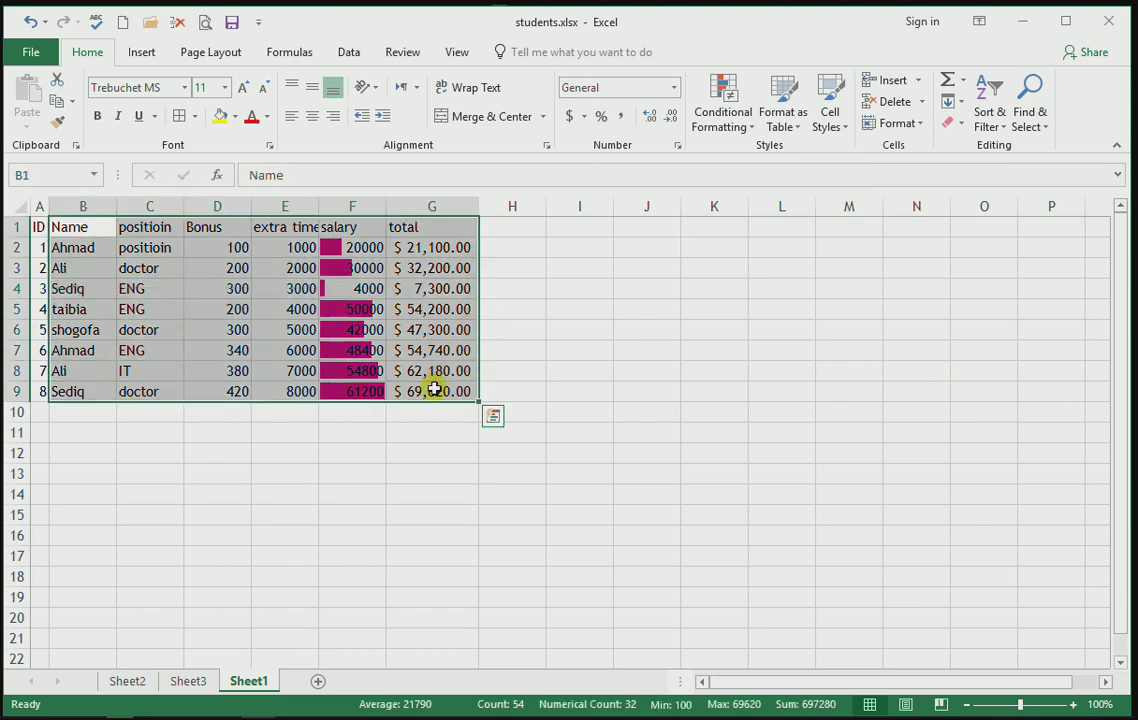
{"action": "key", "text": "ctrl+c"}
{"action": "left_click", "coordinate": [790, 369]}
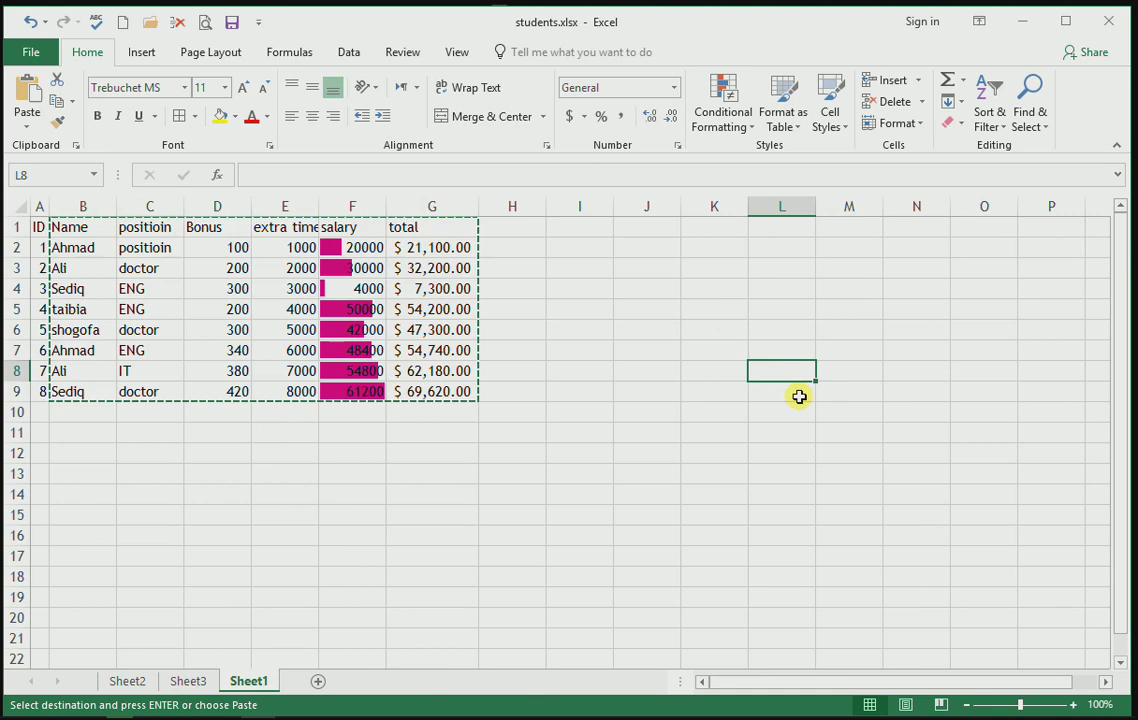
{"action": "key", "text": "ctrl+alt+v"}
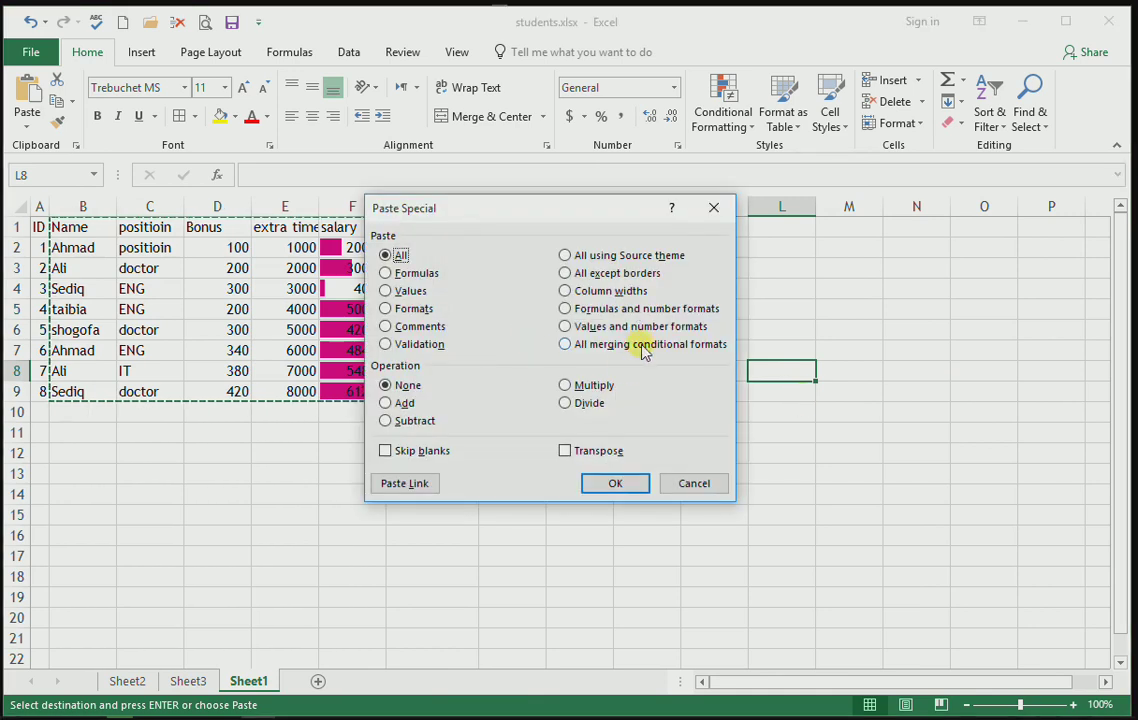
{"action": "left_click", "coordinate": [648, 345]}
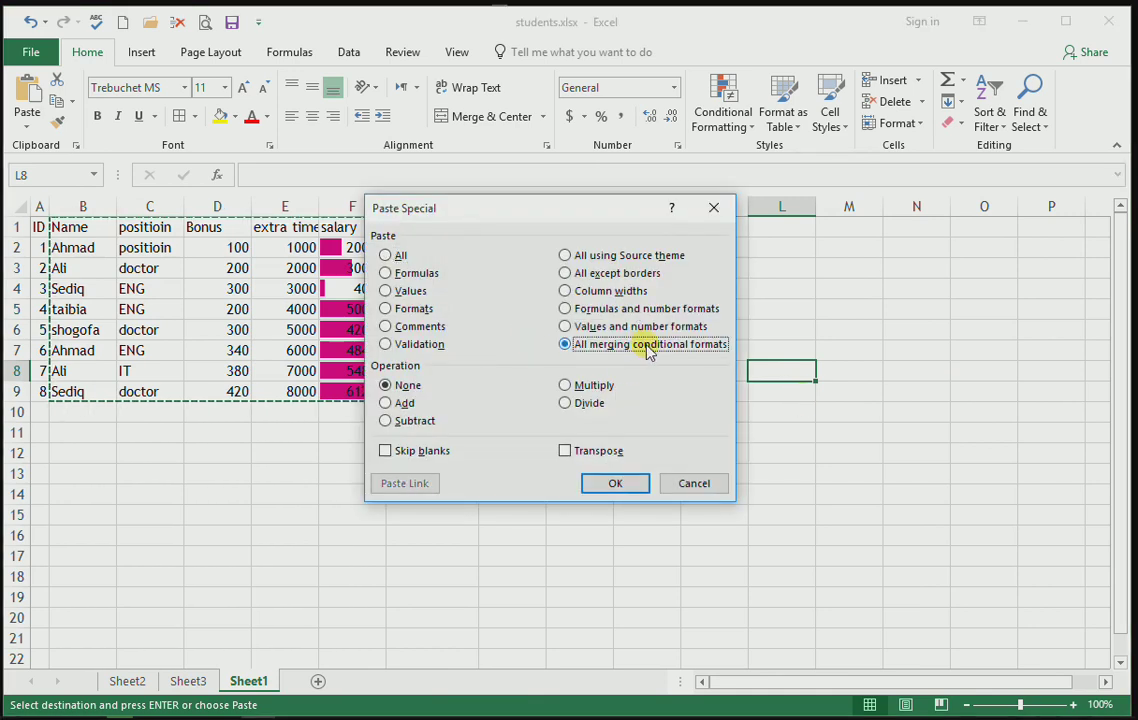
{"action": "left_click", "coordinate": [618, 484]}
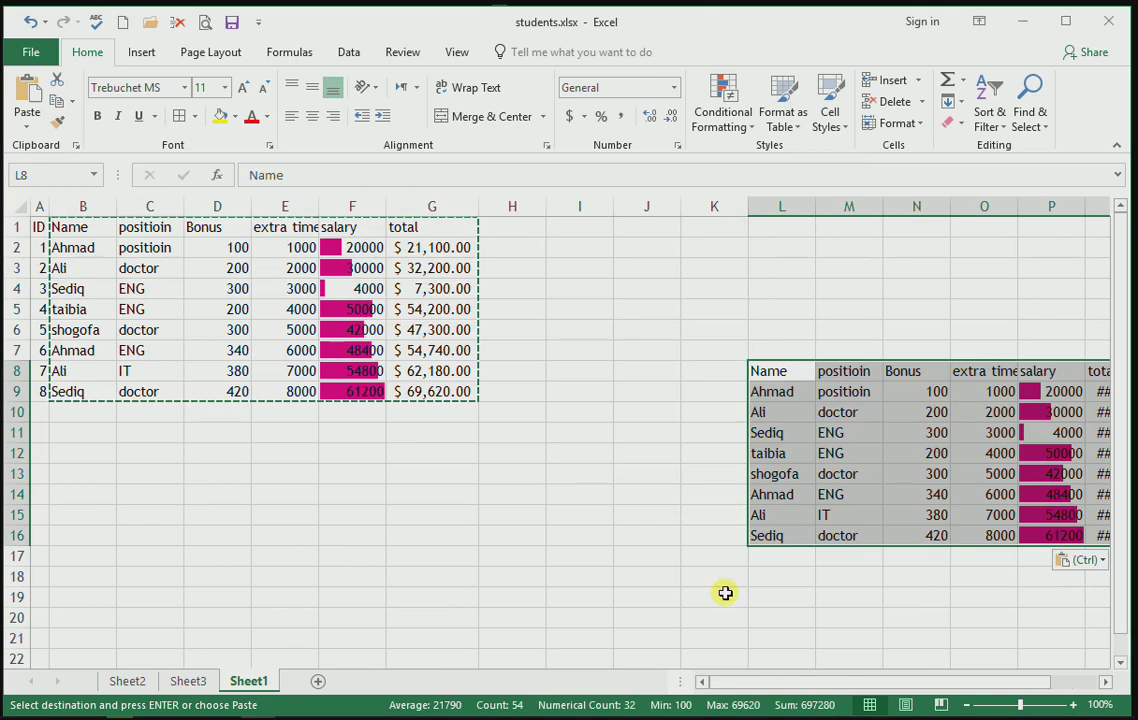
{"action": "left_click_drag", "start_coordinate": [795, 683], "coordinate": [864, 682]}
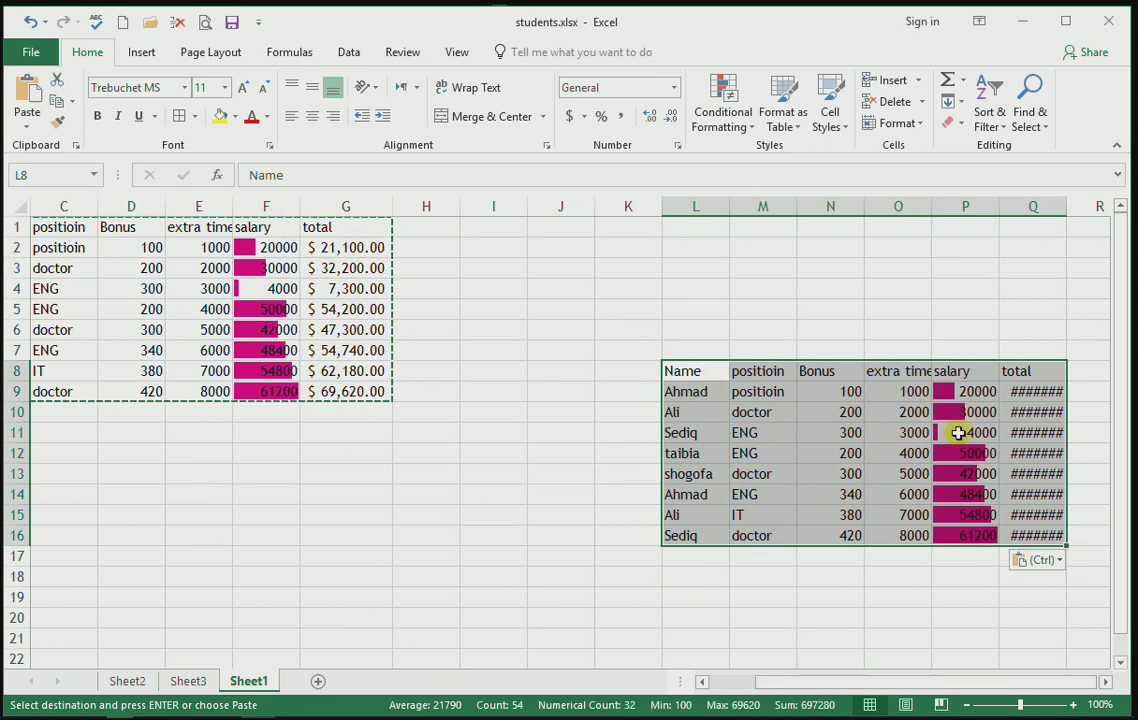
{"action": "left_click", "coordinate": [1035, 391]}
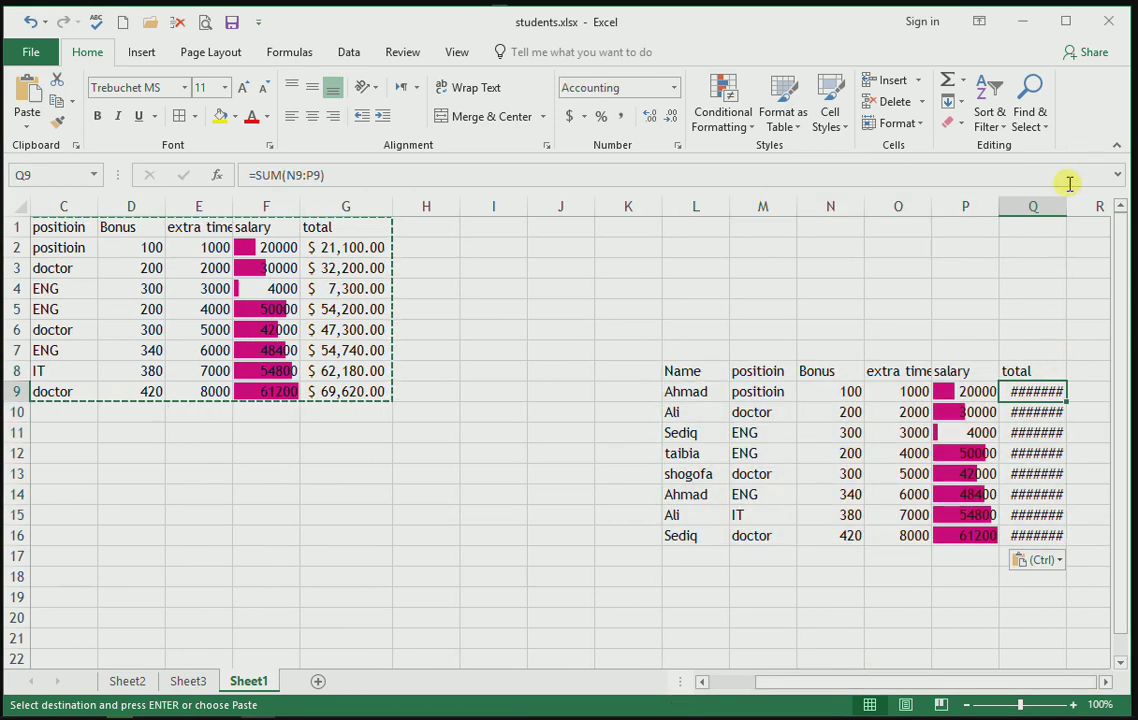
{"action": "left_click_drag", "start_coordinate": [1066, 205], "coordinate": [1104, 205]}
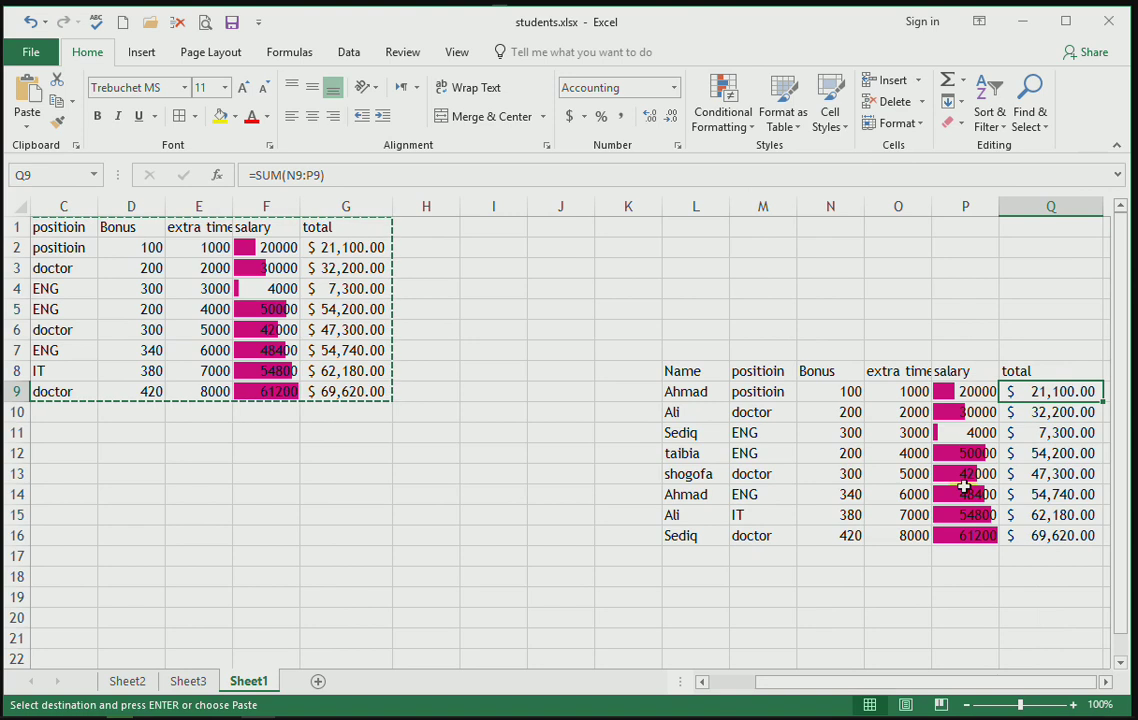
{"action": "key", "text": "ctrl+z"}
{"action": "key", "text": "ctrl+z"}
{"action": "key", "text": "ctrl+z"}
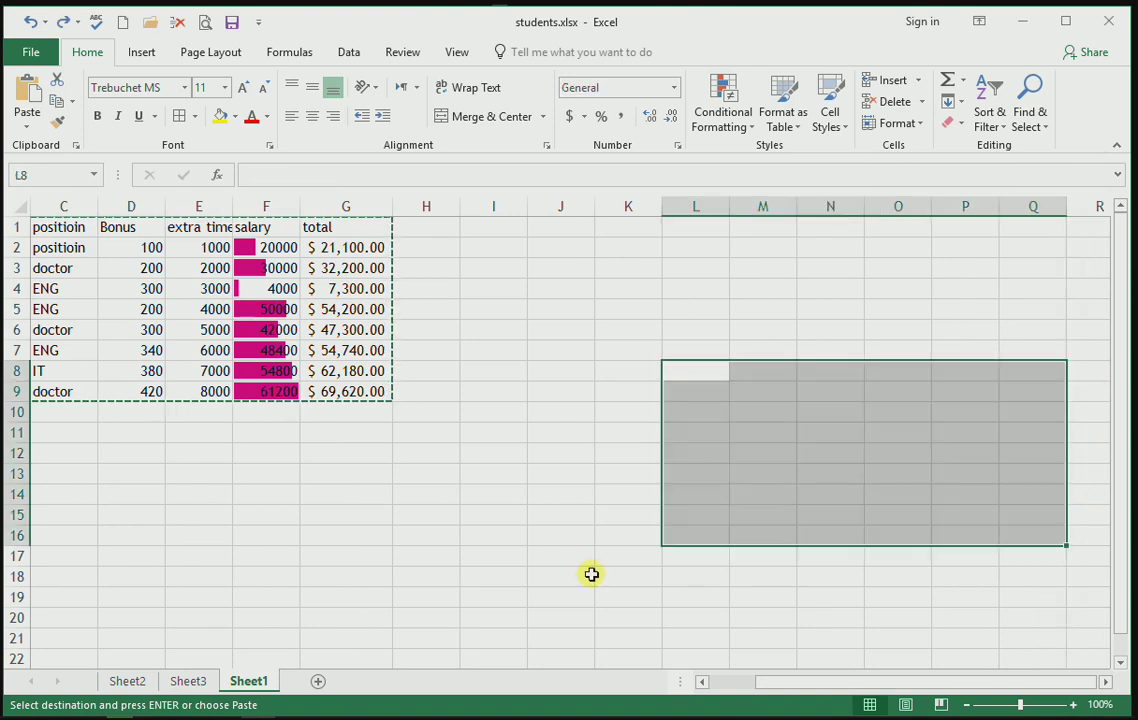
Step: Paste the table at L8 via Paste Special, undo it, and cancel the pending copy
{"action": "key", "text": "ctrl+alt+v"}
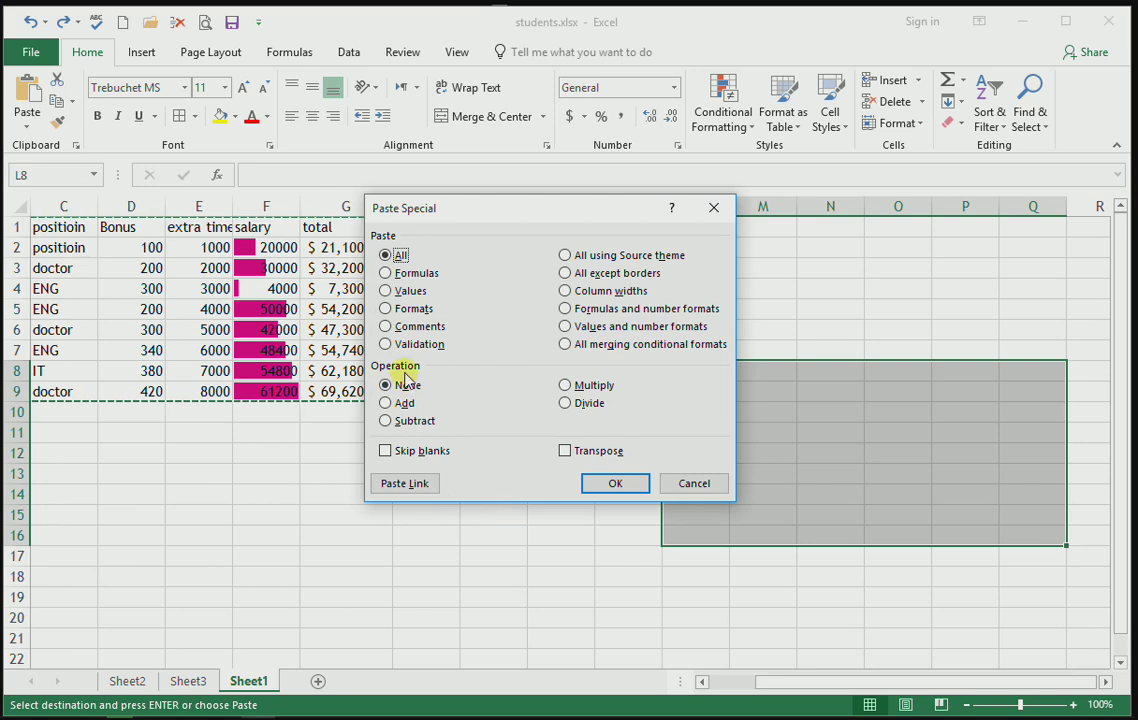
{"action": "left_click", "coordinate": [644, 486]}
{"action": "key", "text": "ctrl+z"}
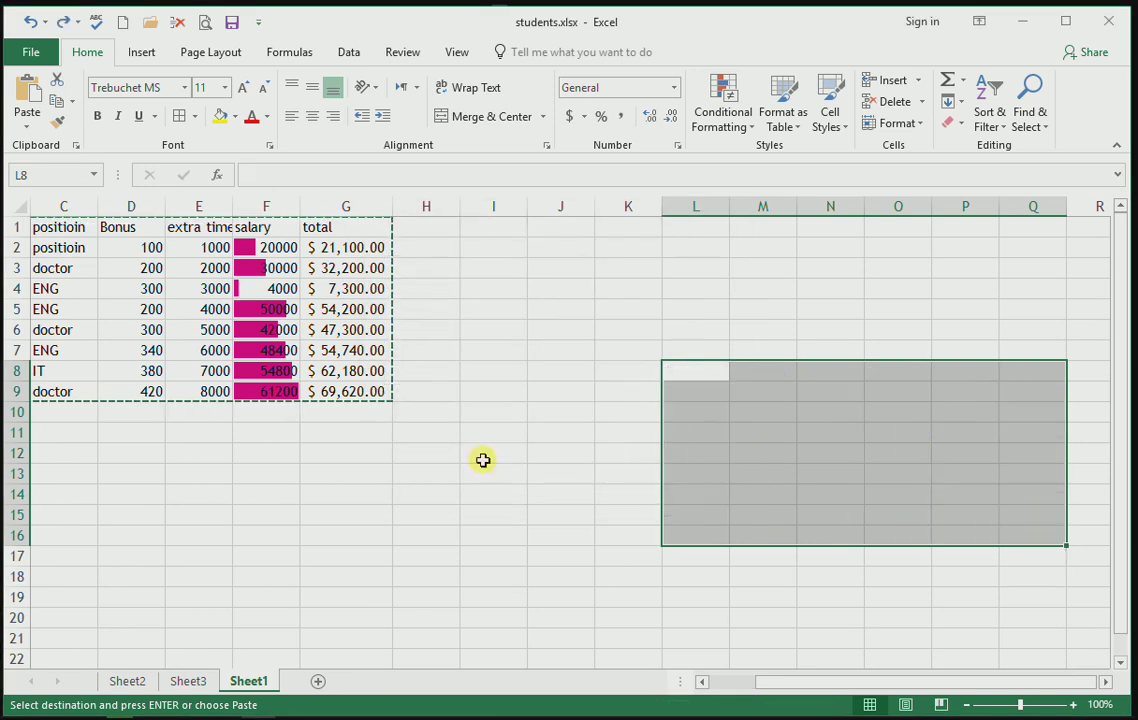
{"action": "left_click", "coordinate": [513, 264]}
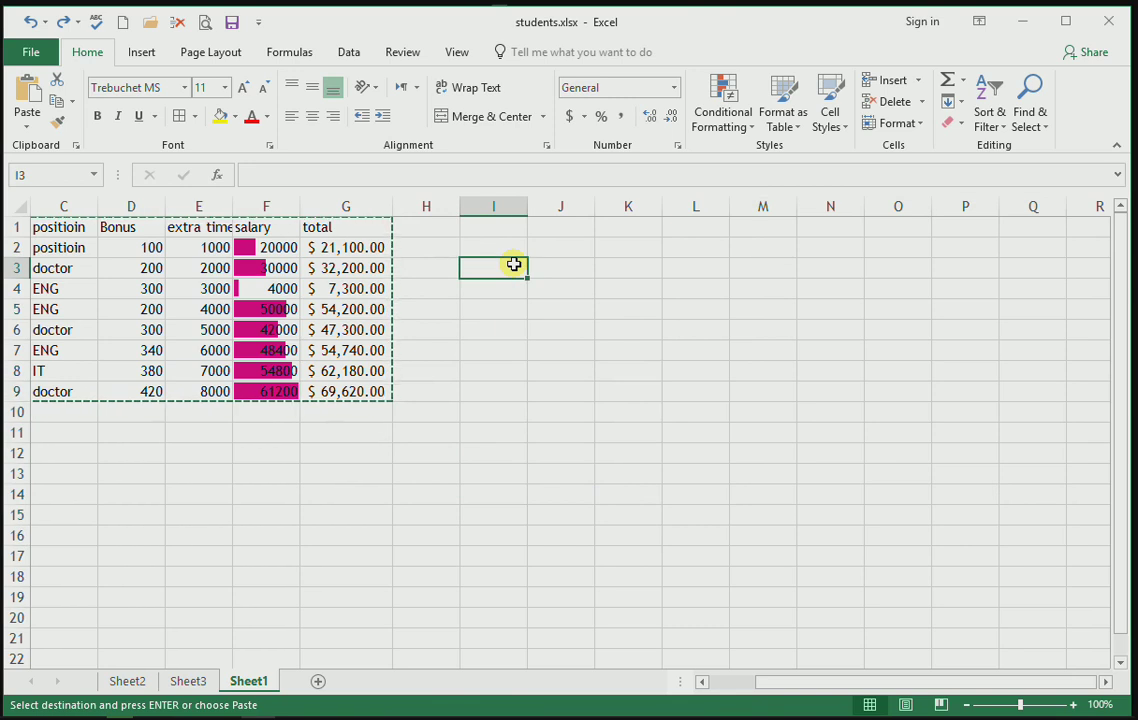
{"action": "key", "text": "Escape"}
{"action": "left_click", "coordinate": [494, 427]}
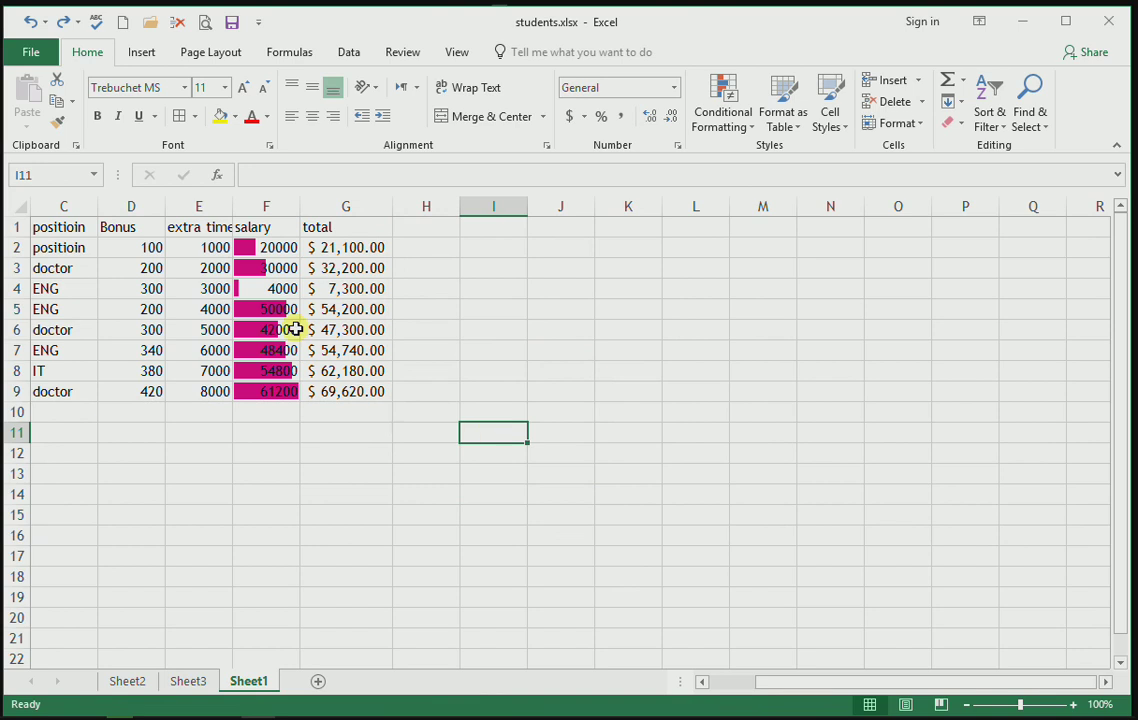
Step: Undo the salary data bars, then enter 400 in I7 and copy it
{"action": "left_click_drag", "start_coordinate": [494, 350], "coordinate": [494, 370]}
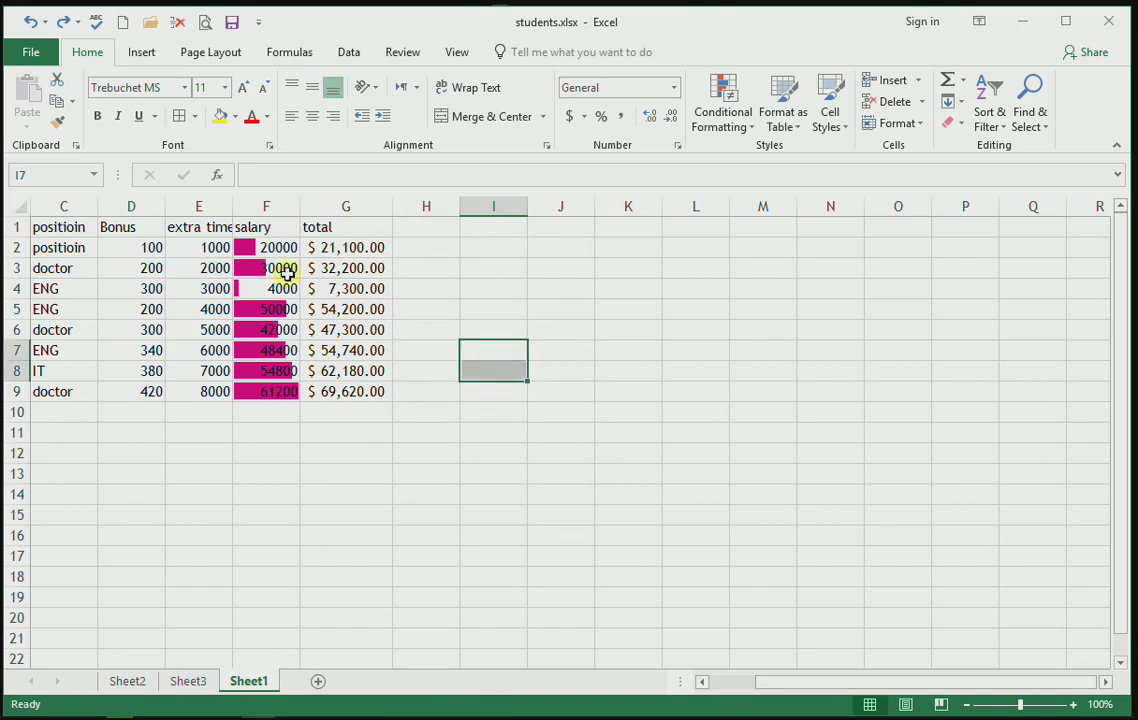
{"action": "key", "text": "ctrl+z"}
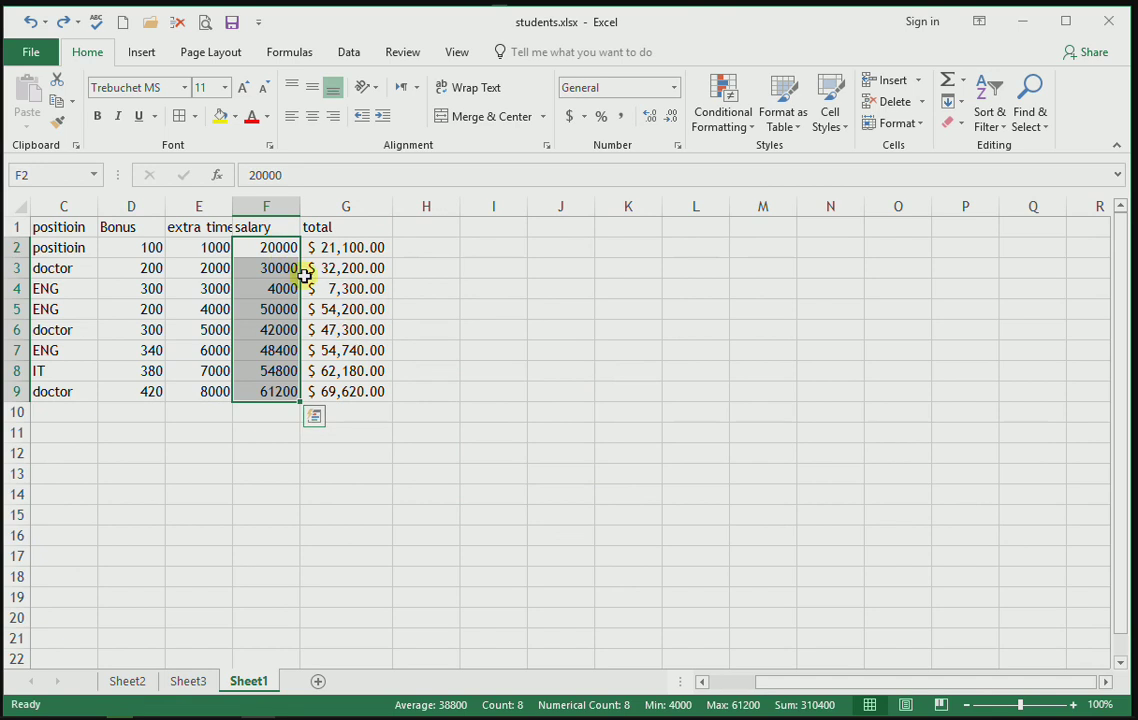
{"action": "left_click", "coordinate": [470, 354]}
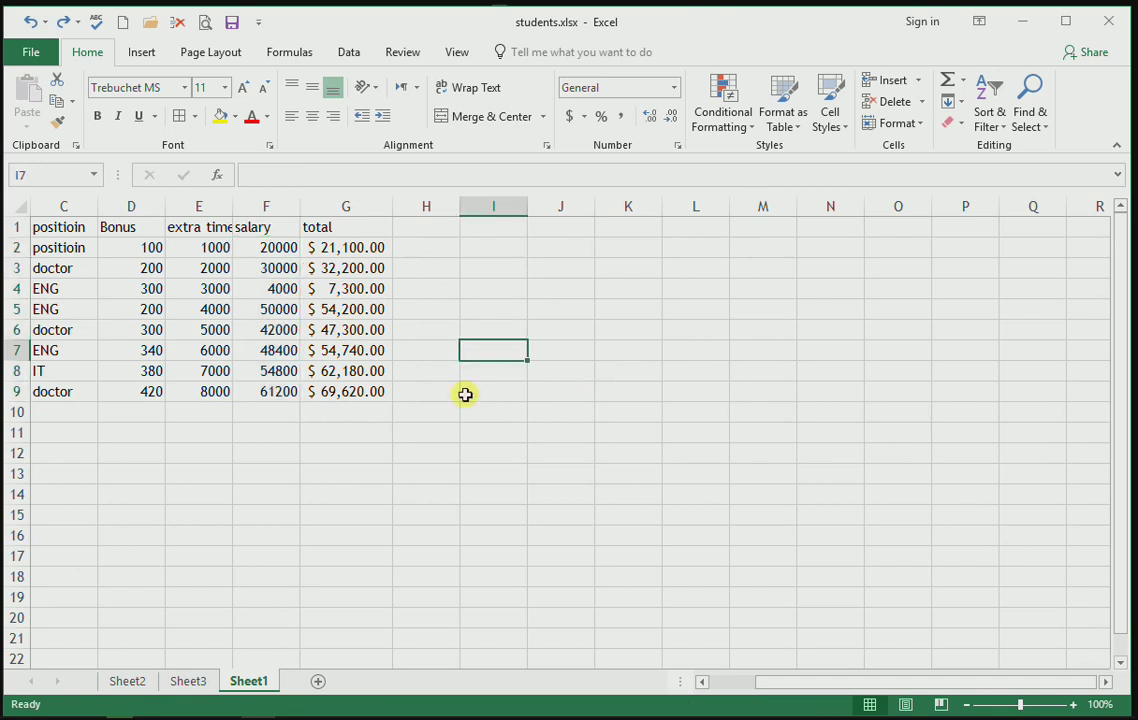
{"action": "type", "text": "400"}
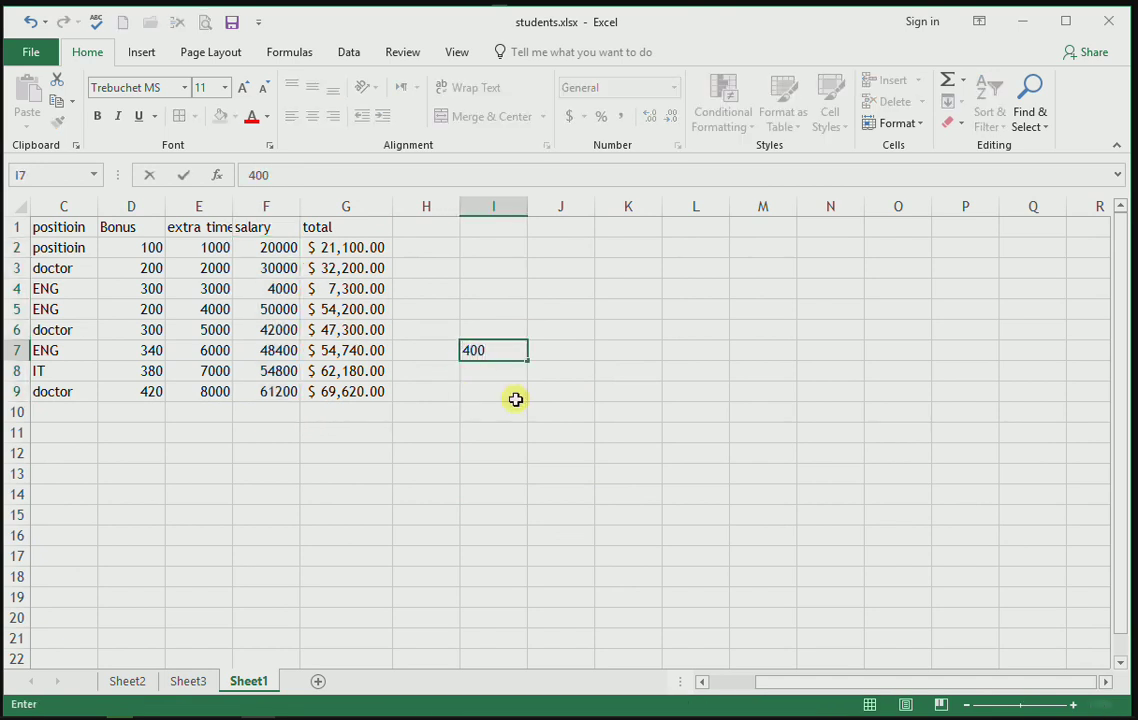
{"action": "left_click", "coordinate": [497, 389]}
{"action": "left_click", "coordinate": [503, 357]}
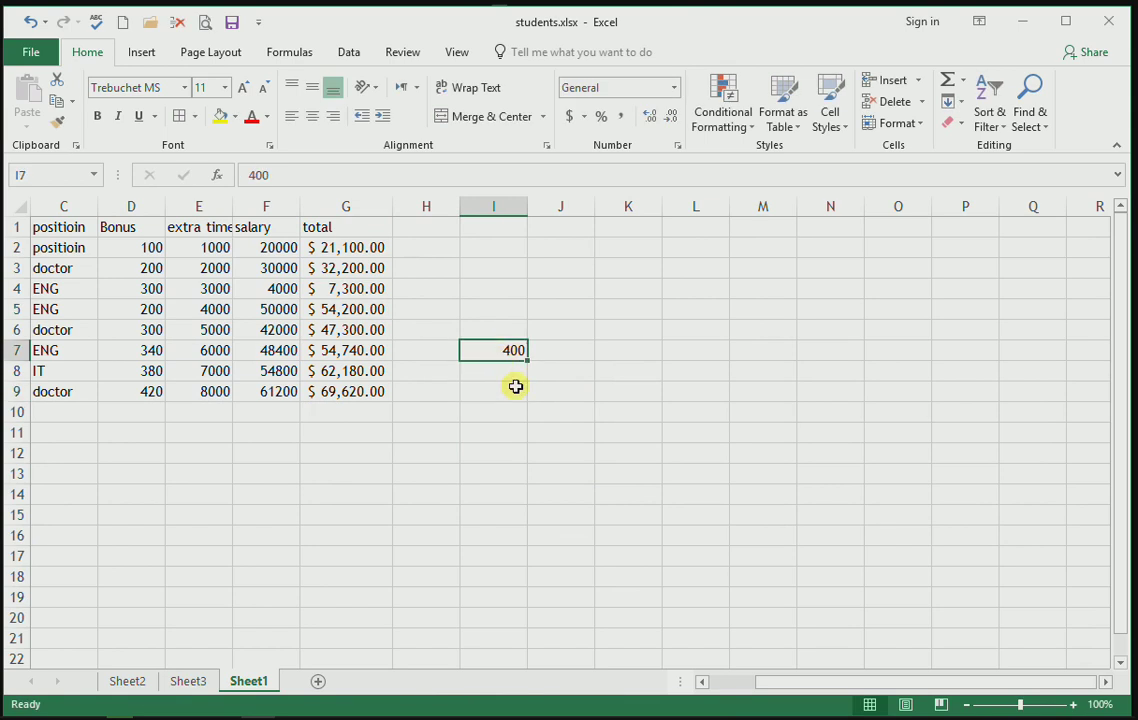
{"action": "key", "text": "ctrl+c"}
Step: Add the copied 400 to every salary in F2:F9 using Paste Special Add
{"action": "left_click_drag", "start_coordinate": [280, 252], "coordinate": [286, 393]}
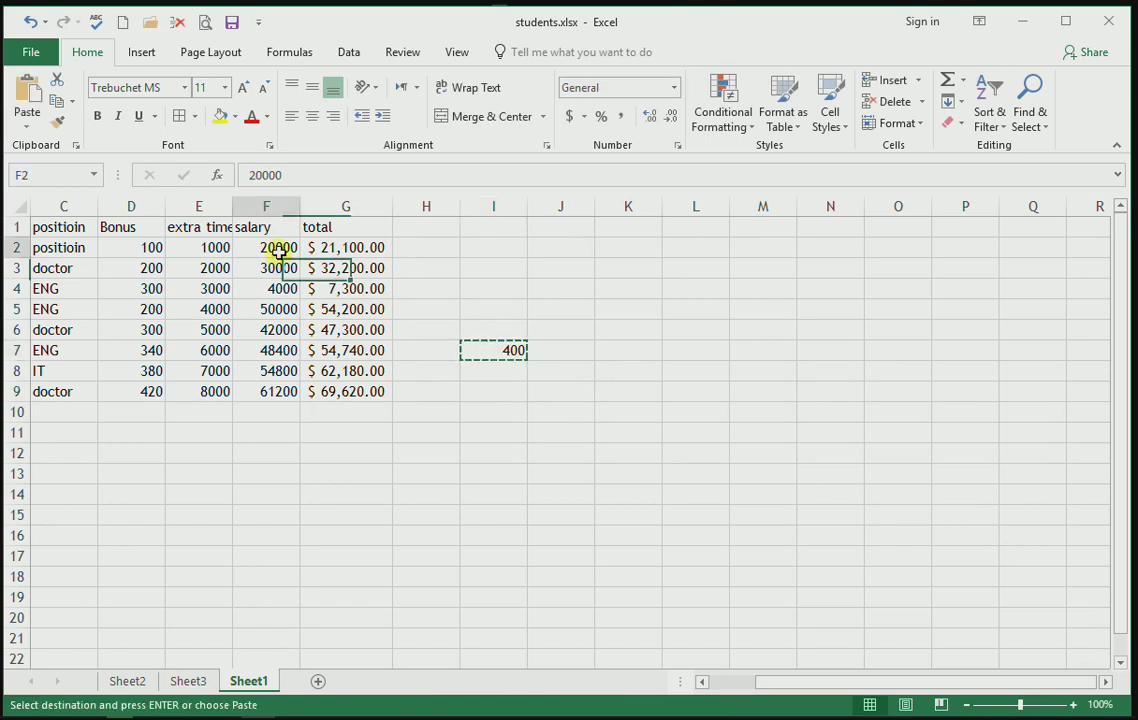
{"action": "key", "text": "ctrl+q"}
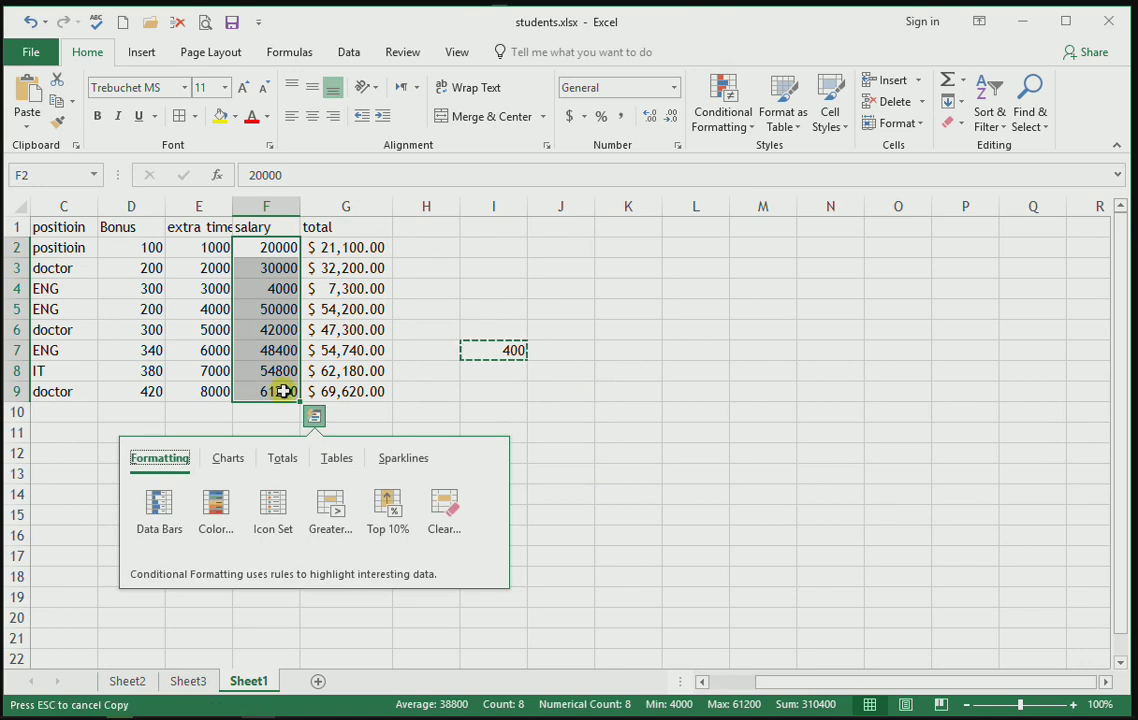
{"action": "left_click", "coordinate": [277, 289]}
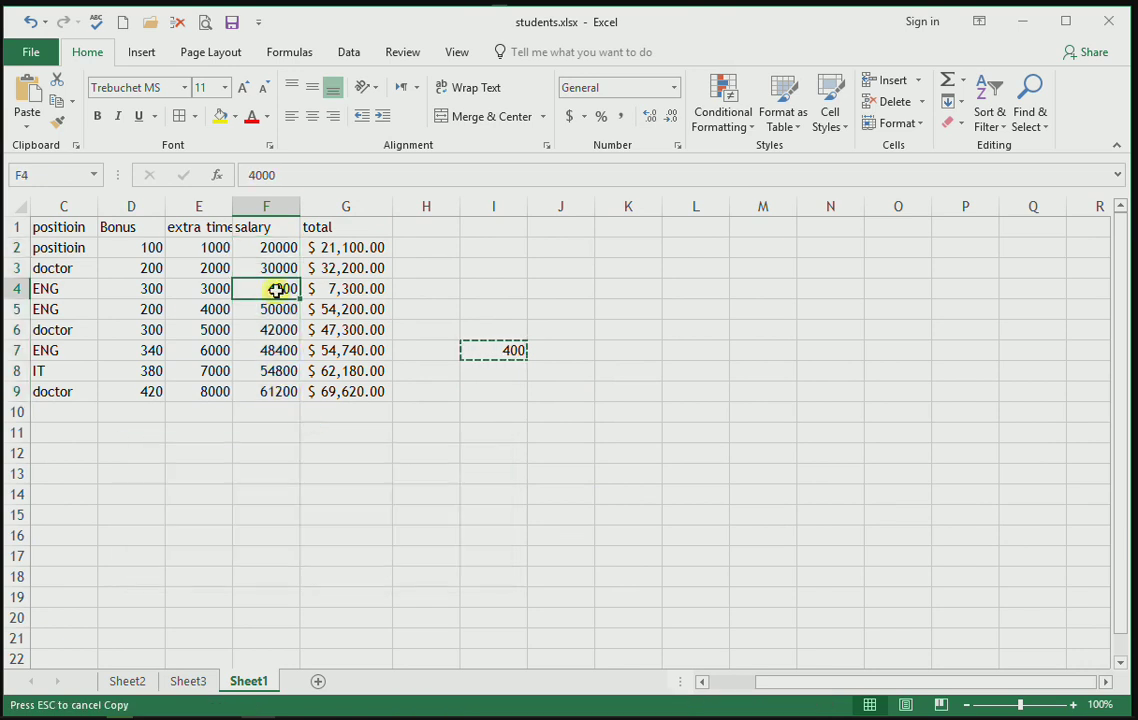
{"action": "left_click_drag", "start_coordinate": [272, 247], "coordinate": [287, 406]}
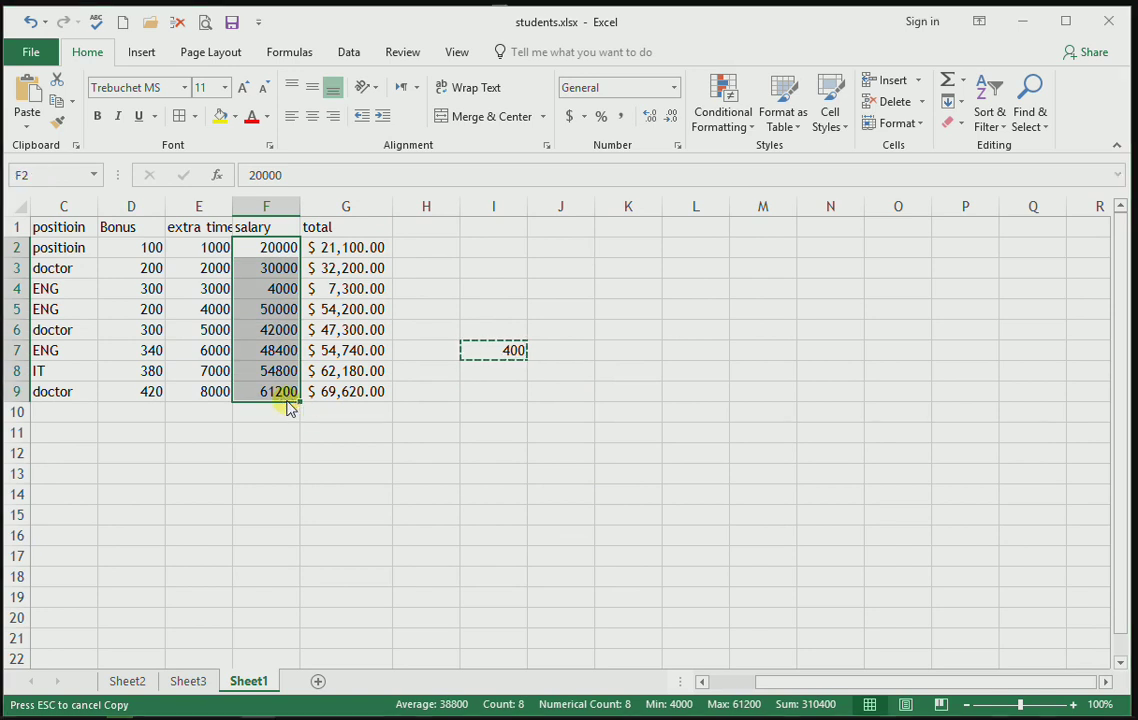
{"action": "key", "text": "ctrl+alt+v"}
{"action": "left_click", "coordinate": [405, 402]}
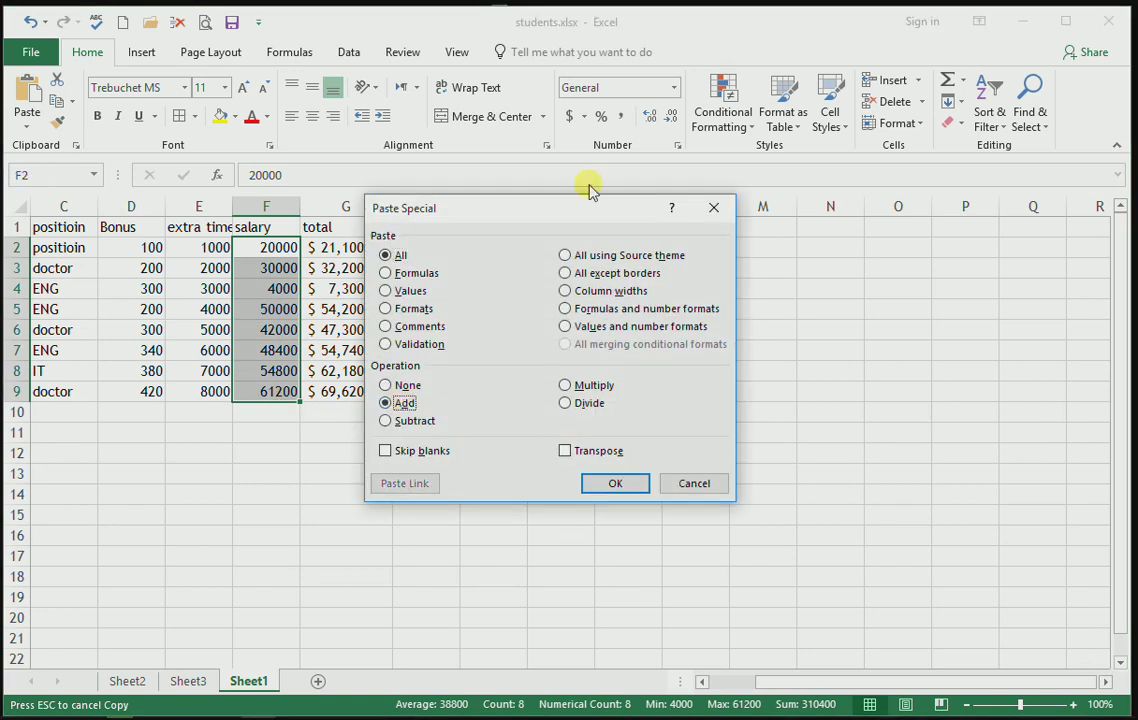
{"action": "left_click_drag", "start_coordinate": [570, 209], "coordinate": [671, 218]}
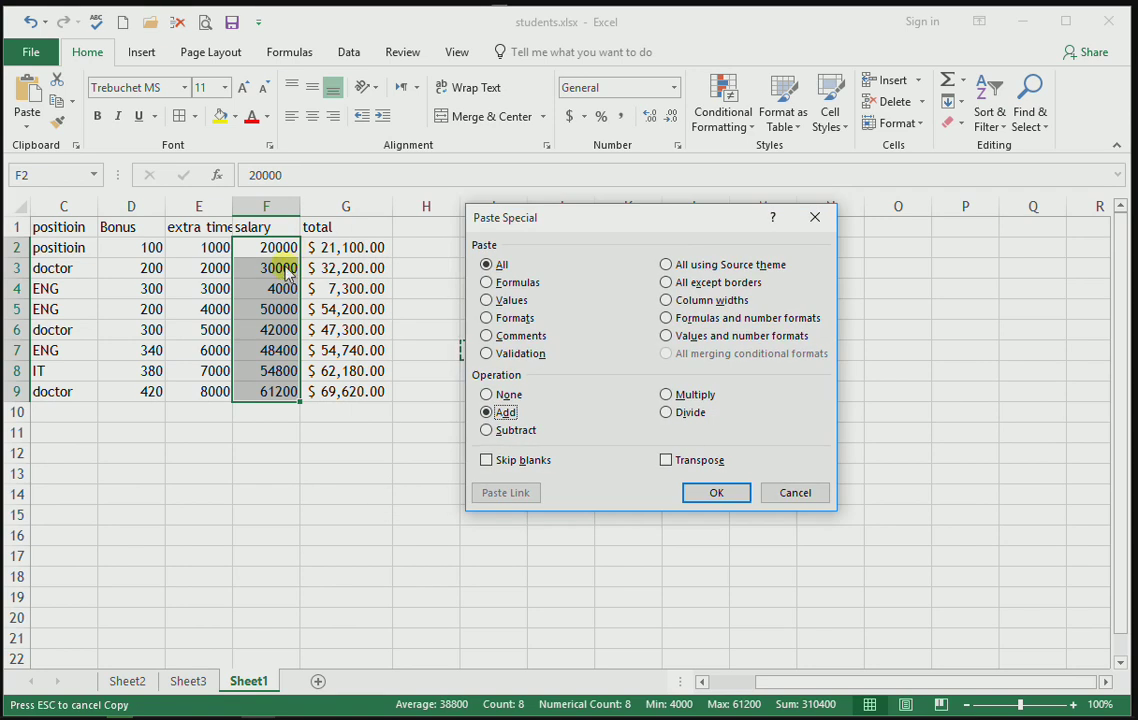
{"action": "left_click", "coordinate": [700, 491]}
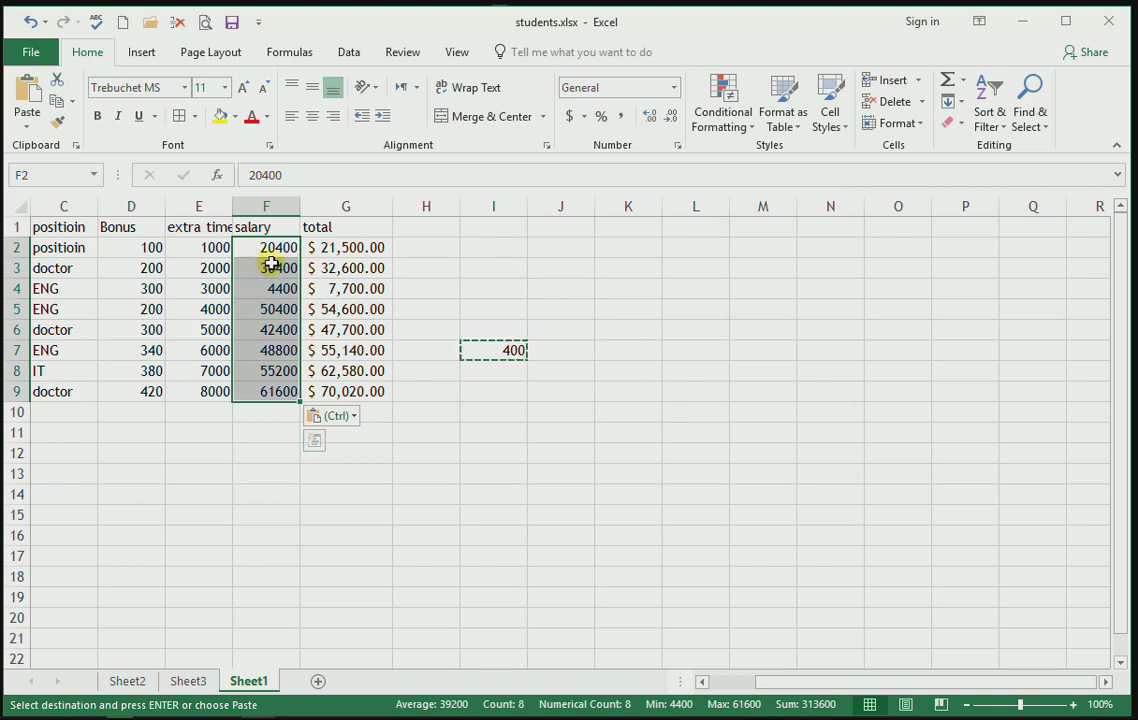
Step: Undo the 400 addition so salaries return to 20000–61200, and reselect I7
{"action": "key", "text": "ctrl"}
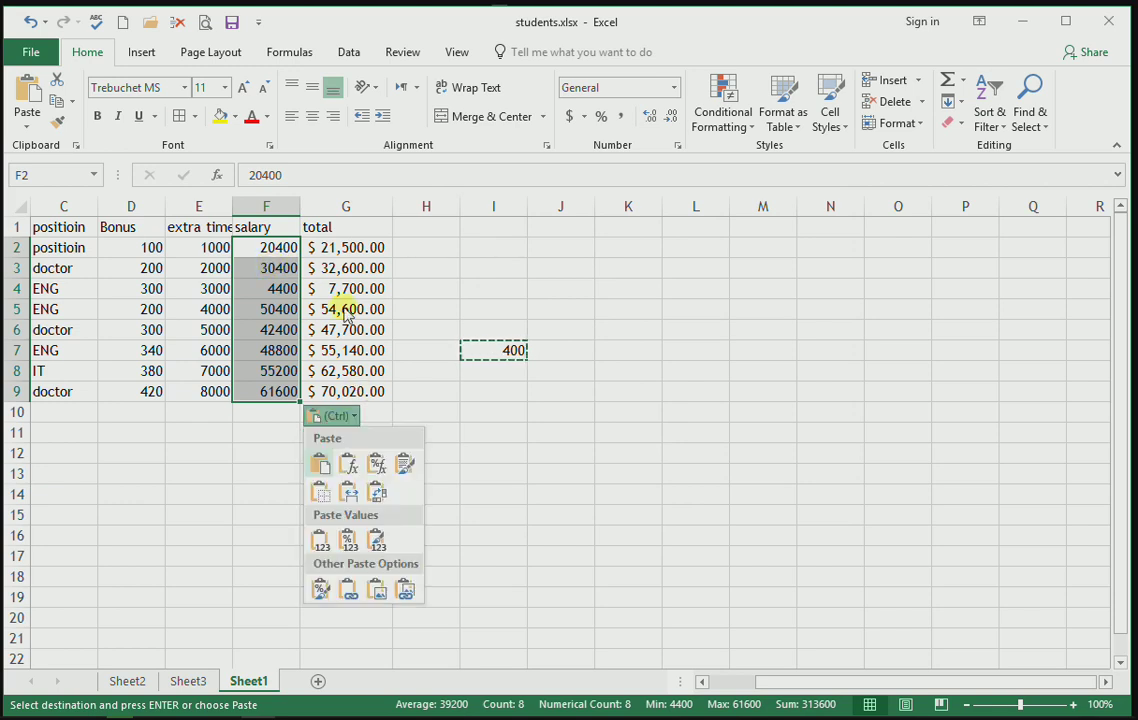
{"action": "key", "text": "ctrl"}
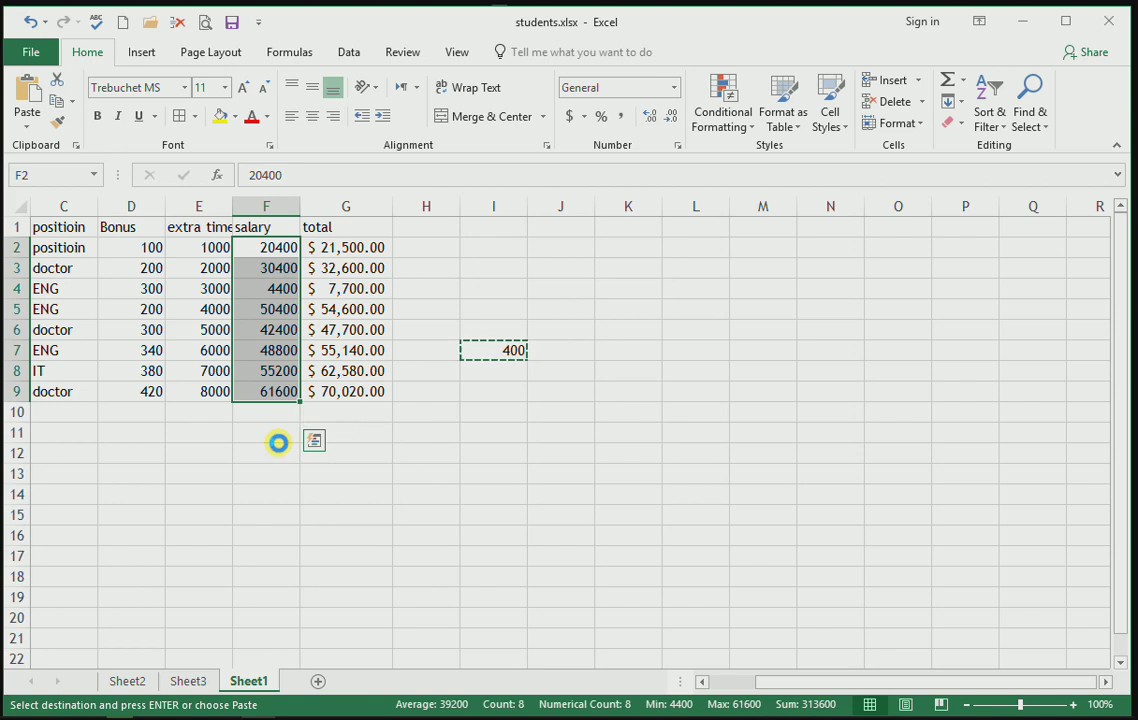
{"action": "key", "text": "ctrl+z"}
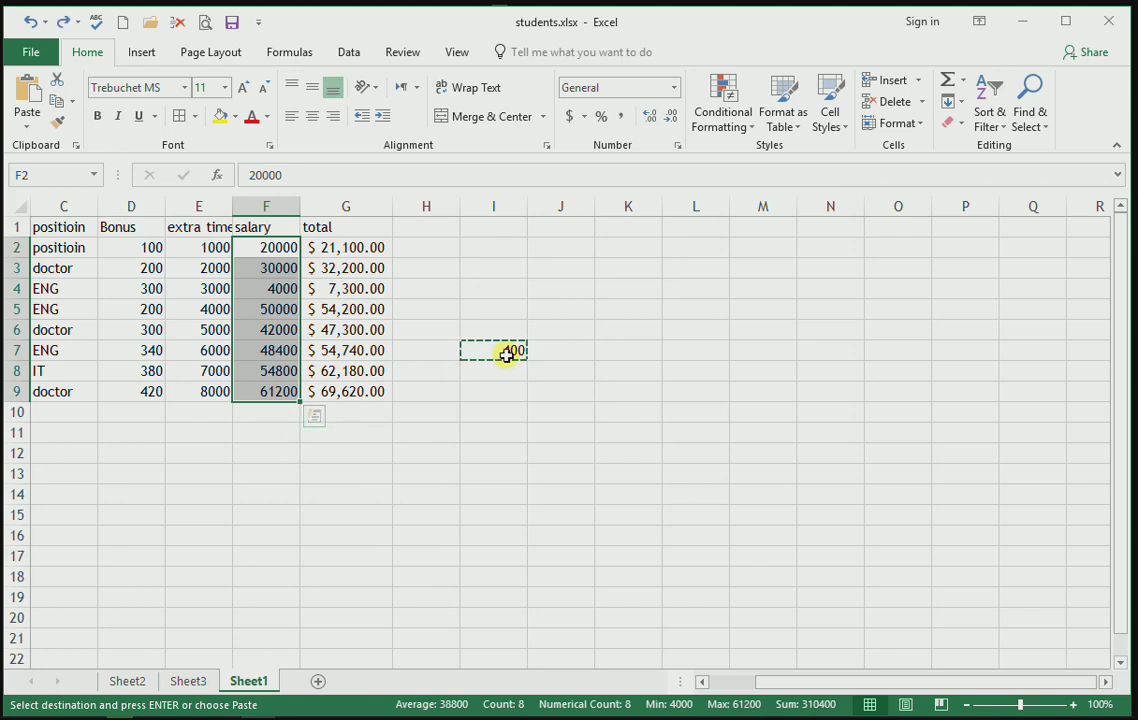
{"action": "left_click", "coordinate": [507, 355]}
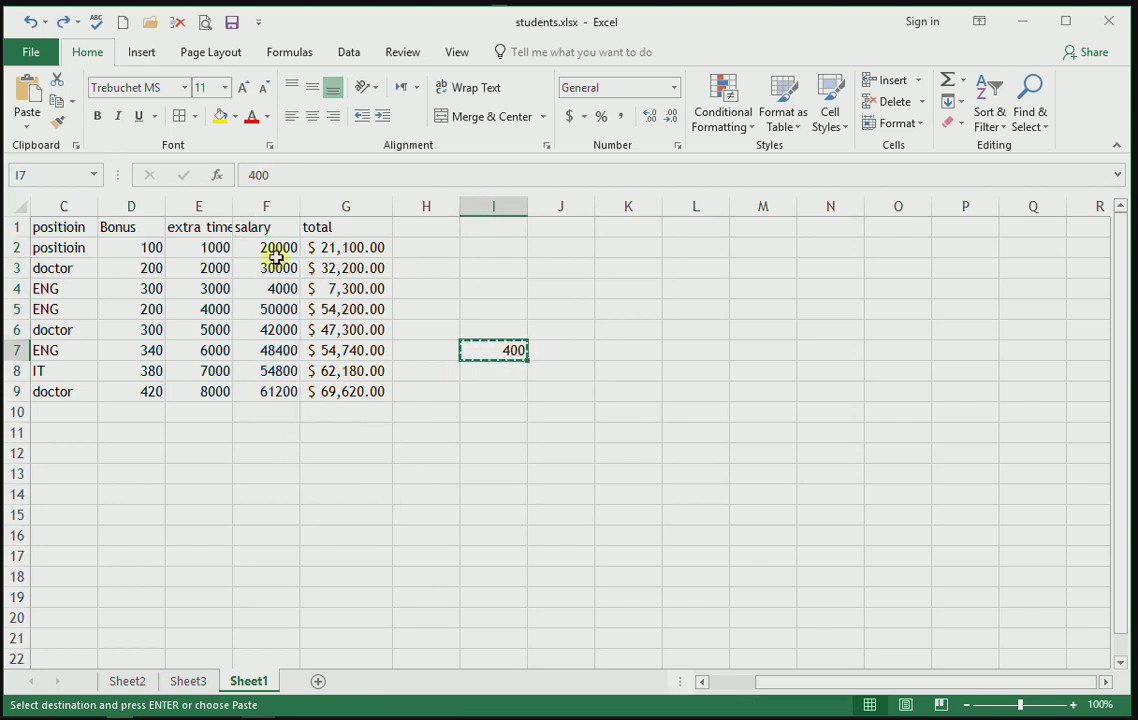
{"action": "left_click_drag", "start_coordinate": [276, 257], "coordinate": [283, 395]}
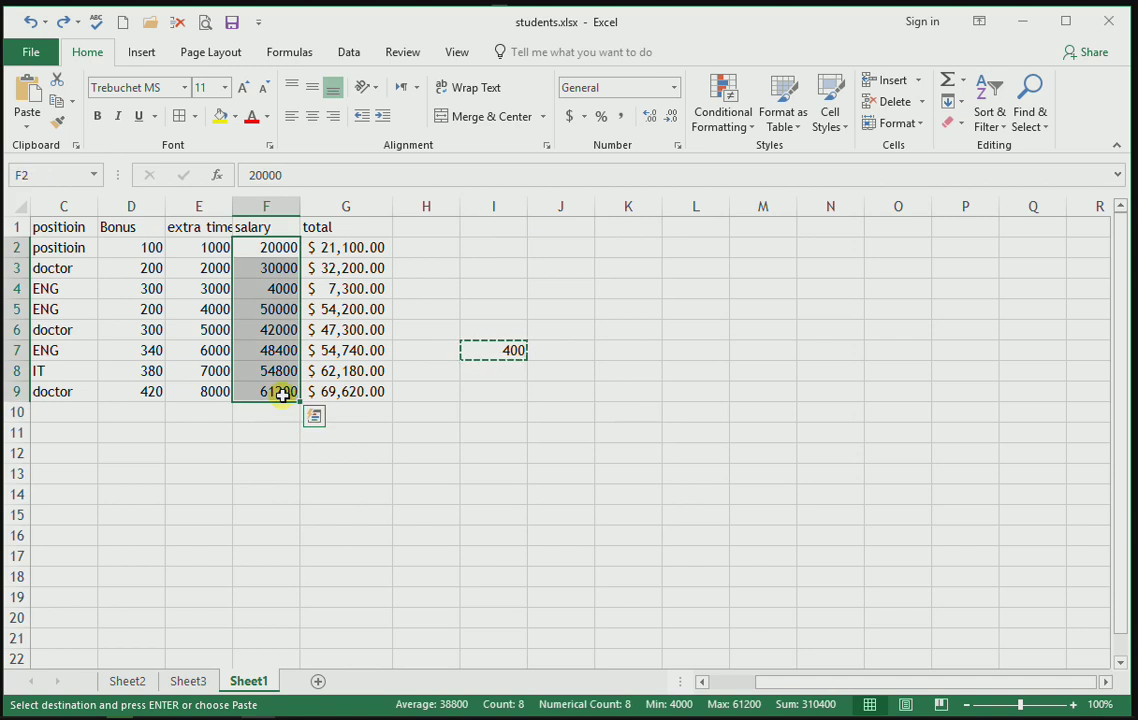
{"action": "key", "text": "ctrl+alt+v"}
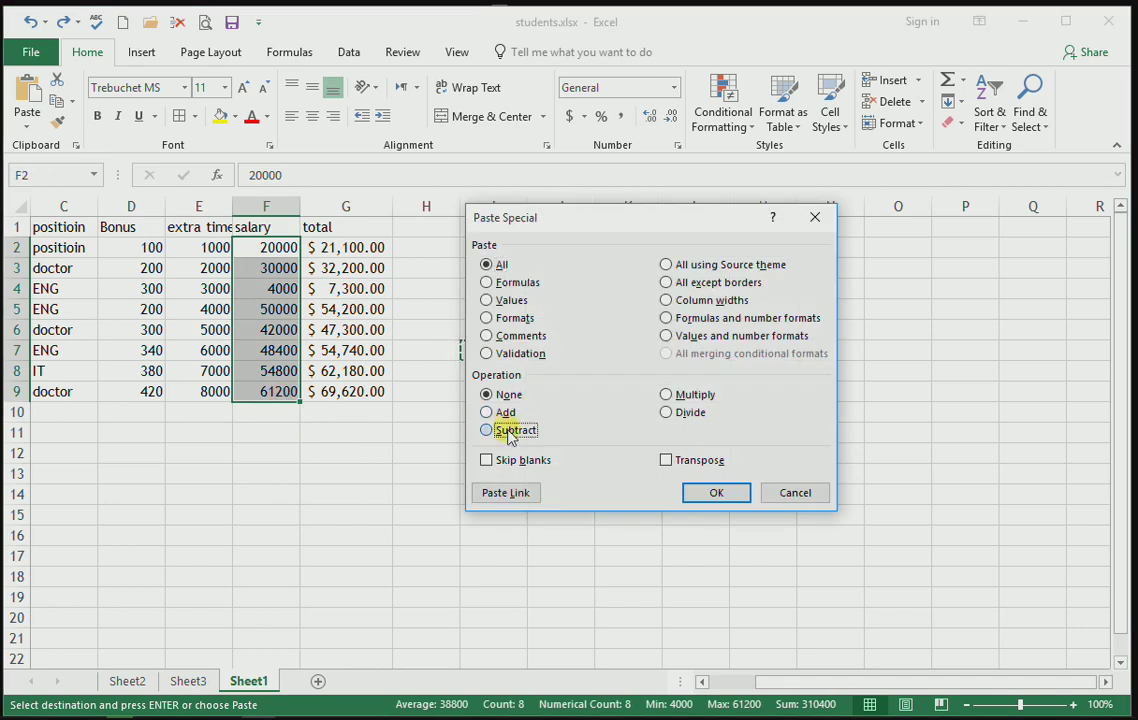
{"action": "left_click", "coordinate": [688, 395]}
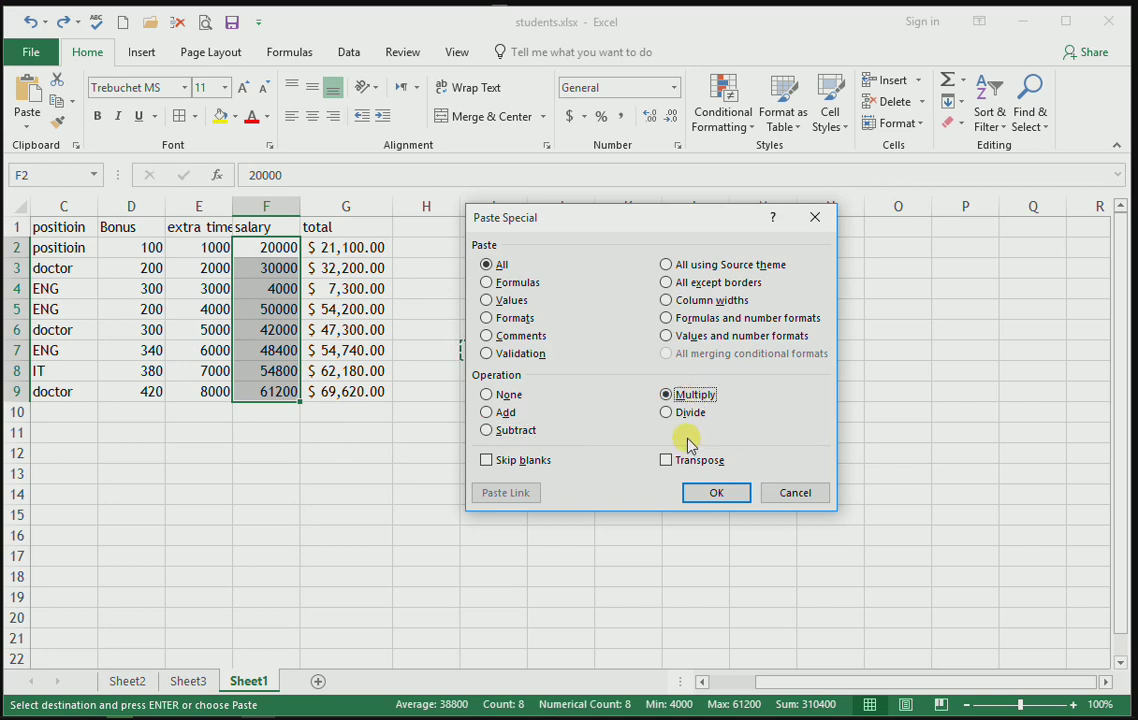
{"action": "left_click", "coordinate": [690, 413]}
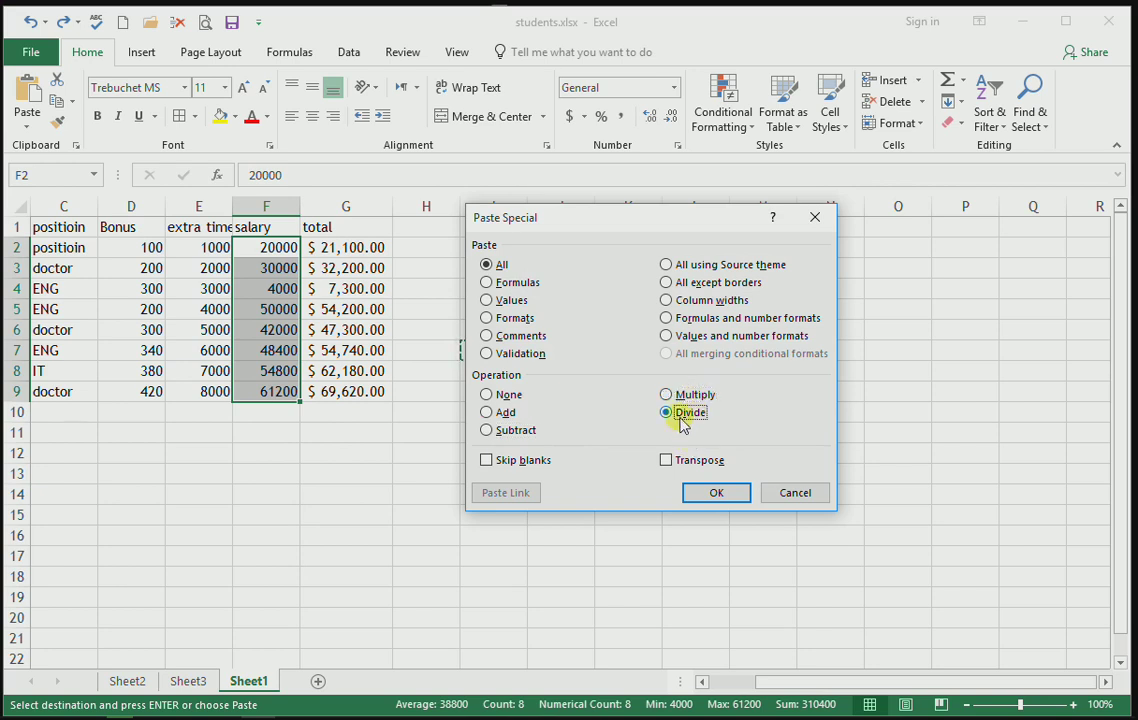
{"action": "left_click", "coordinate": [731, 492]}
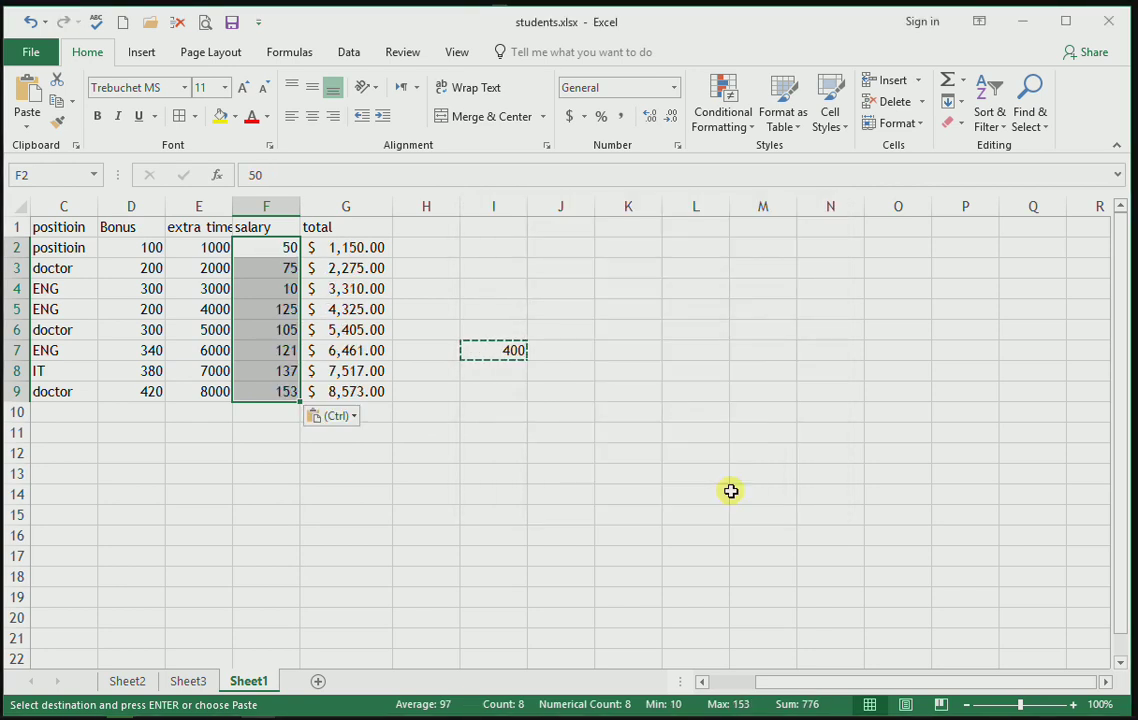
{"action": "key", "text": "ctrl+z"}
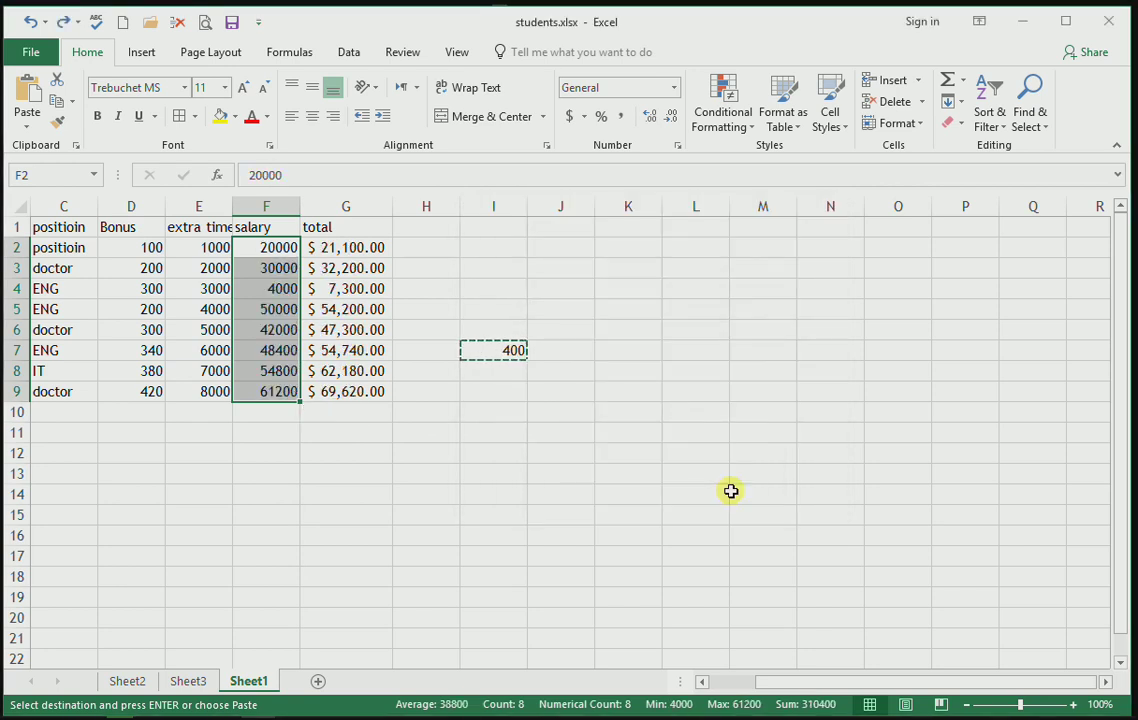
{"action": "key", "text": "alt"}
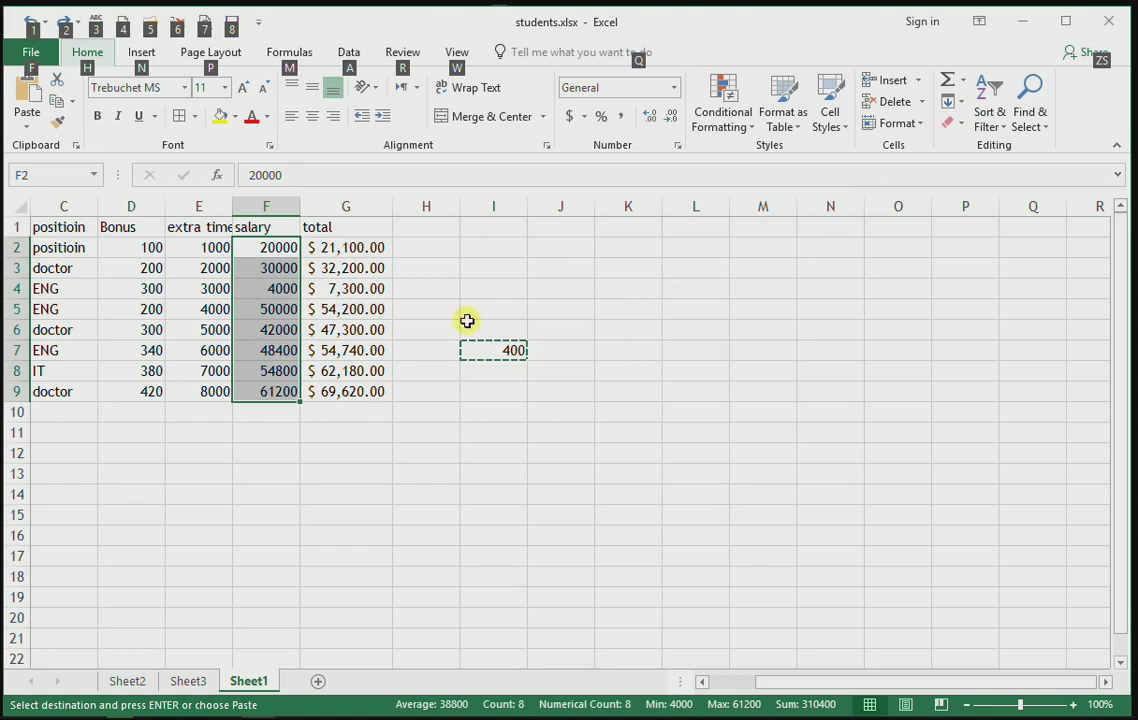
{"action": "key", "text": "Escape"}
{"action": "left_click", "coordinate": [483, 330]}
{"action": "left_click", "coordinate": [500, 354]}
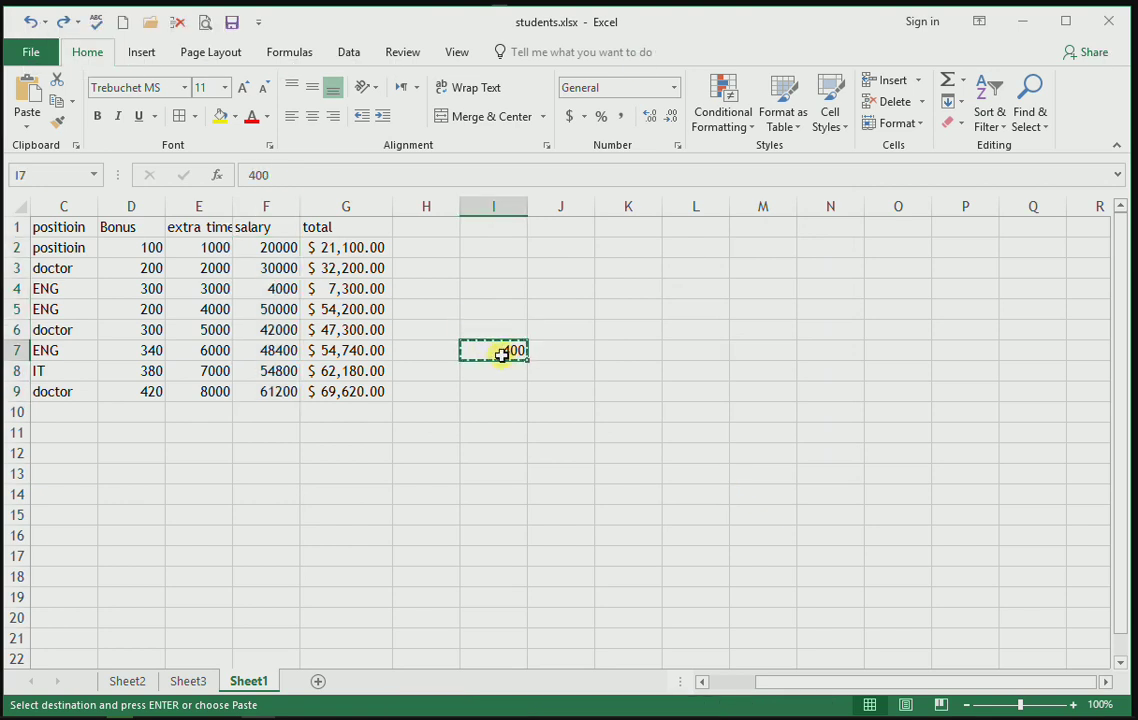
{"action": "key", "text": "ctrl+alt+v"}
{"action": "left_click", "coordinate": [508, 430]}
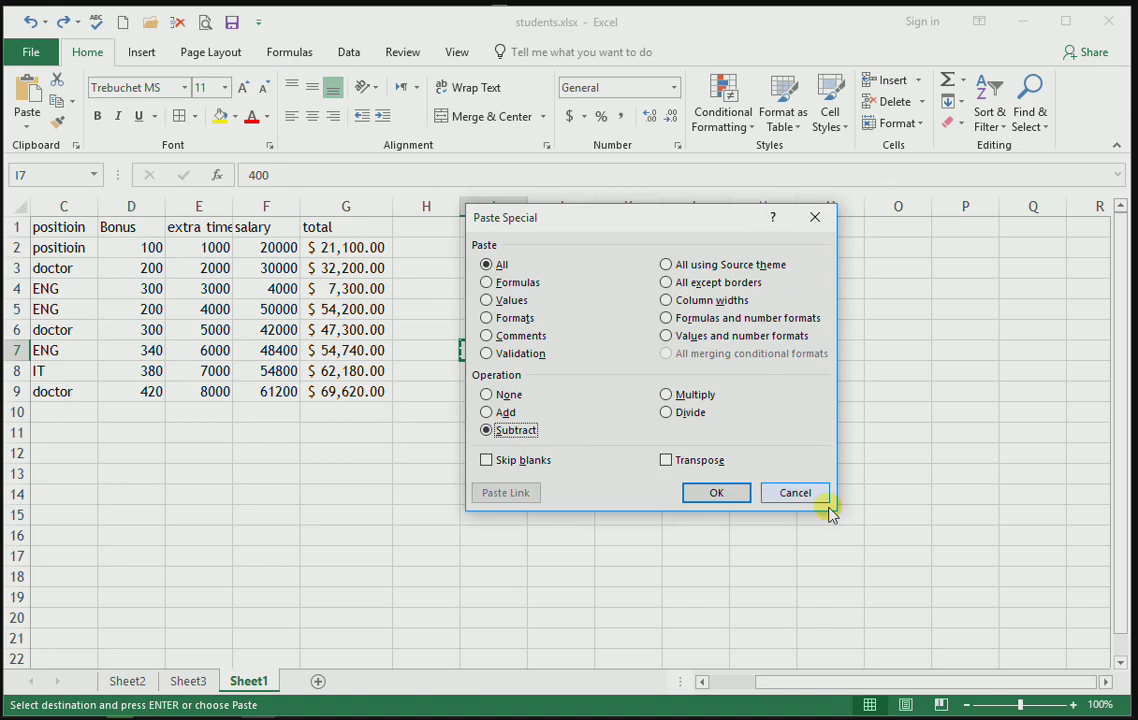
{"action": "left_click", "coordinate": [720, 494]}
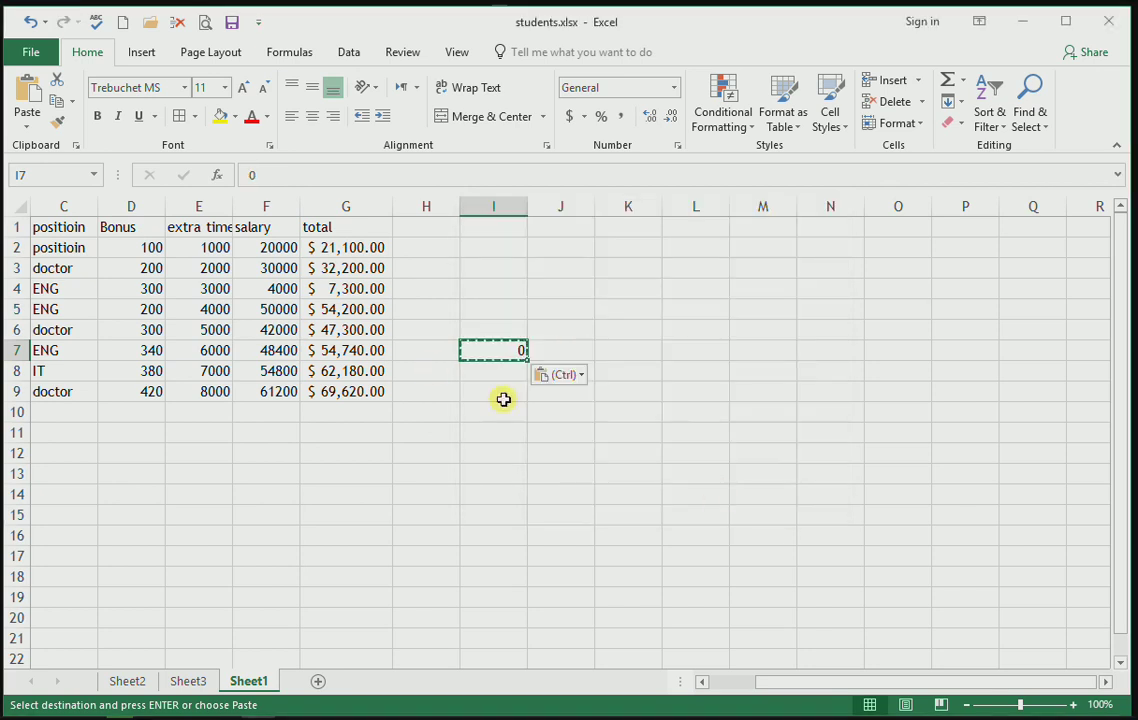
{"action": "key", "text": "ctrl+z"}
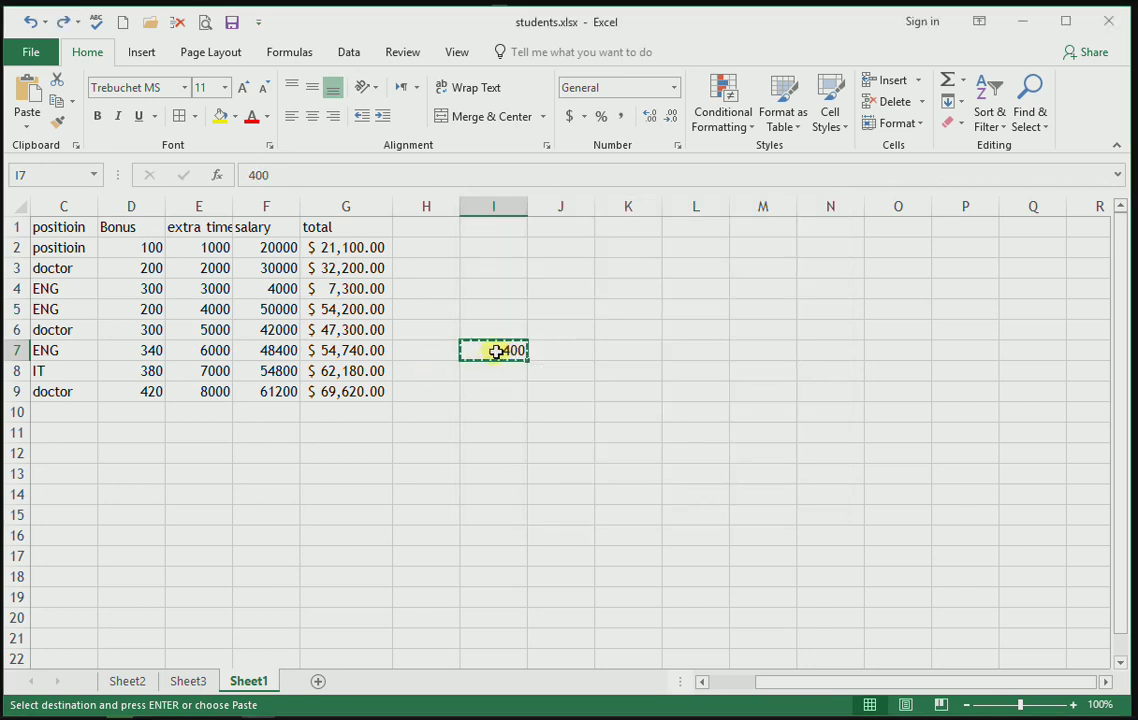
Step: Subtract the copied 400 from salaries F2:F9 with Paste Special Subtract, then release the copy
{"action": "left_click_drag", "start_coordinate": [262, 247], "coordinate": [278, 391]}
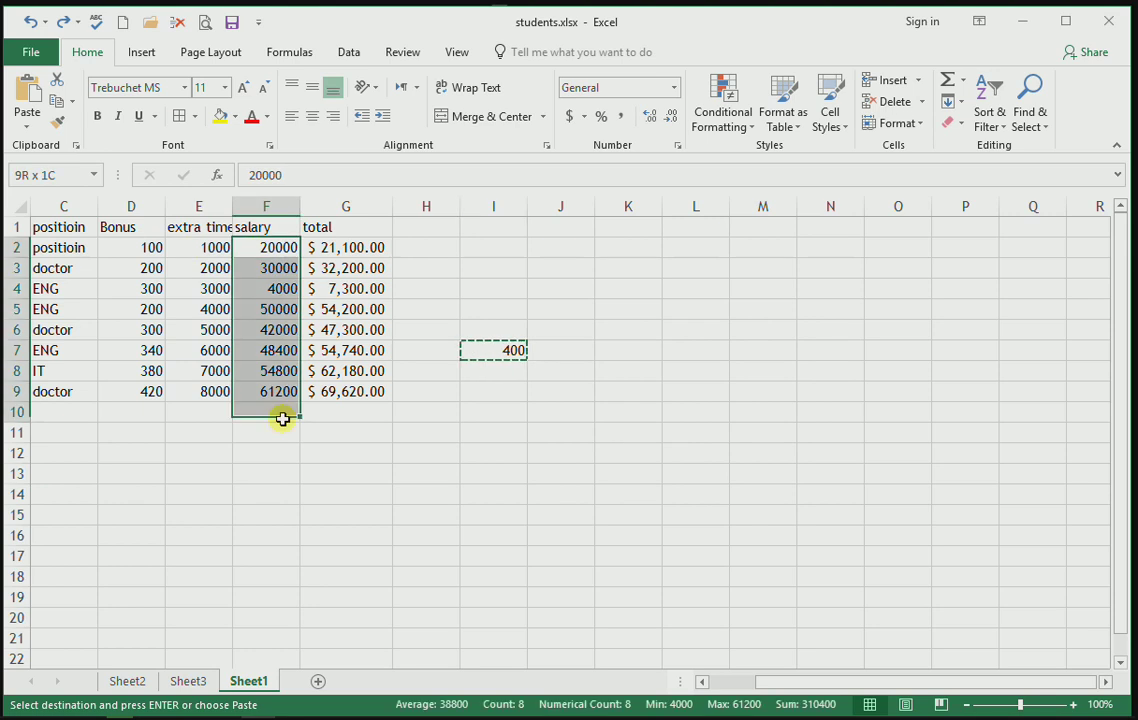
{"action": "key", "text": "ctrl+alt+v"}
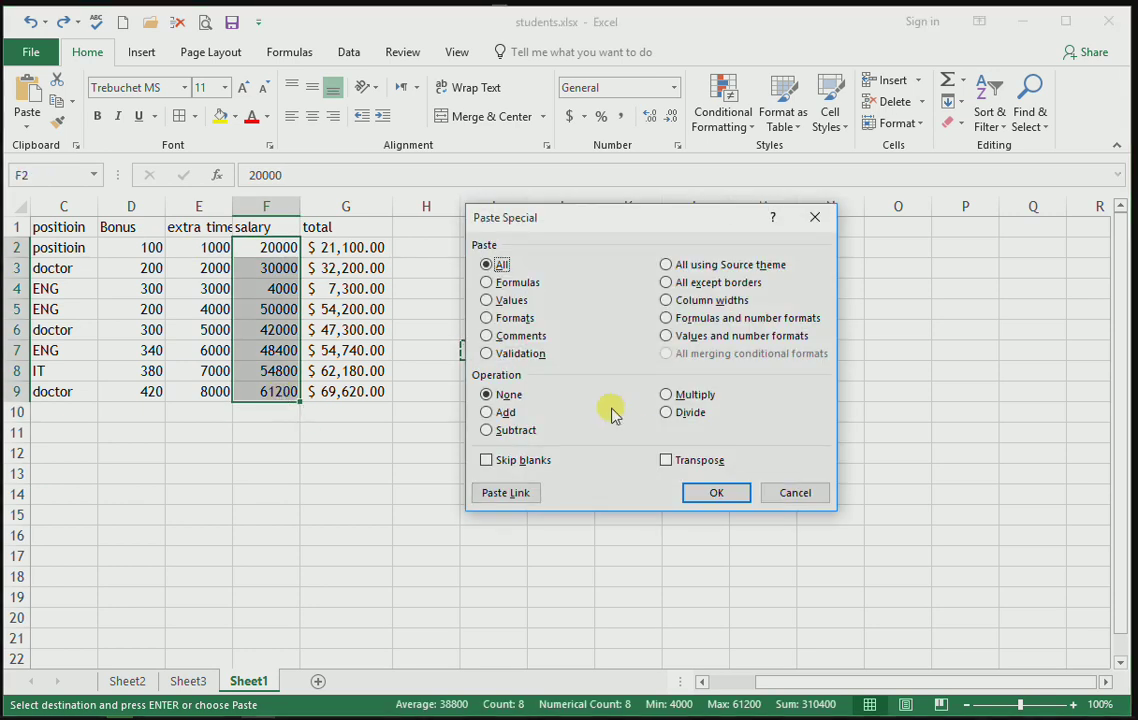
{"action": "left_click", "coordinate": [516, 431]}
{"action": "left_click", "coordinate": [722, 490]}
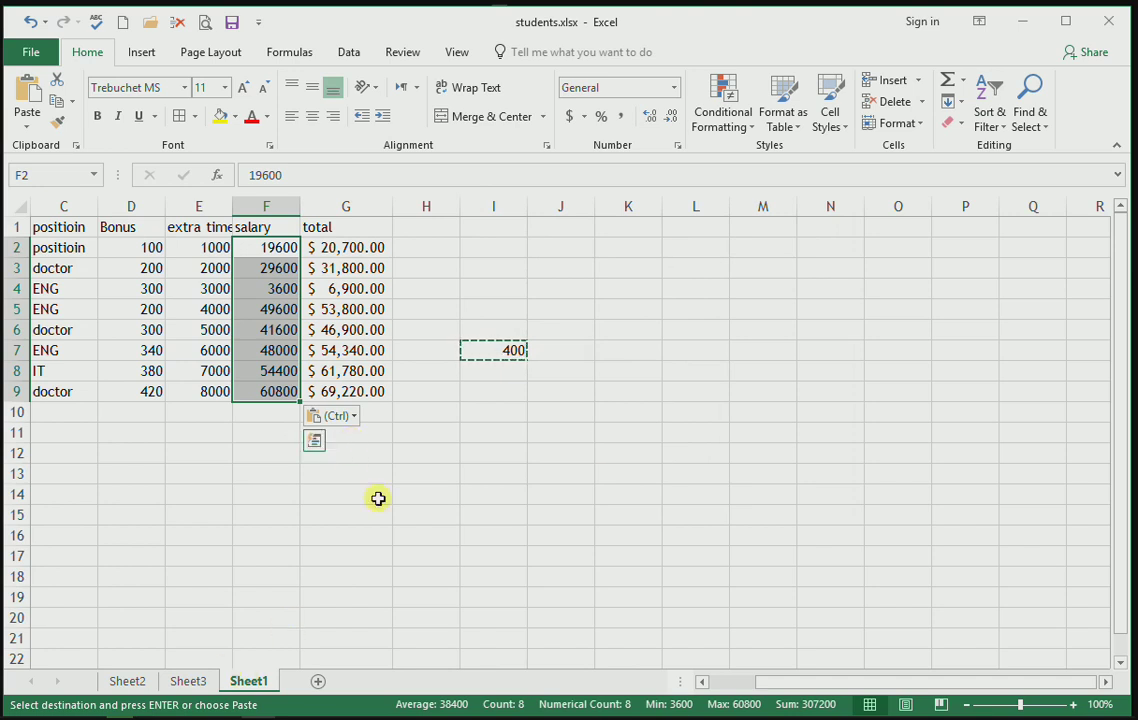
{"action": "left_click_drag", "start_coordinate": [820, 683], "coordinate": [762, 683]}
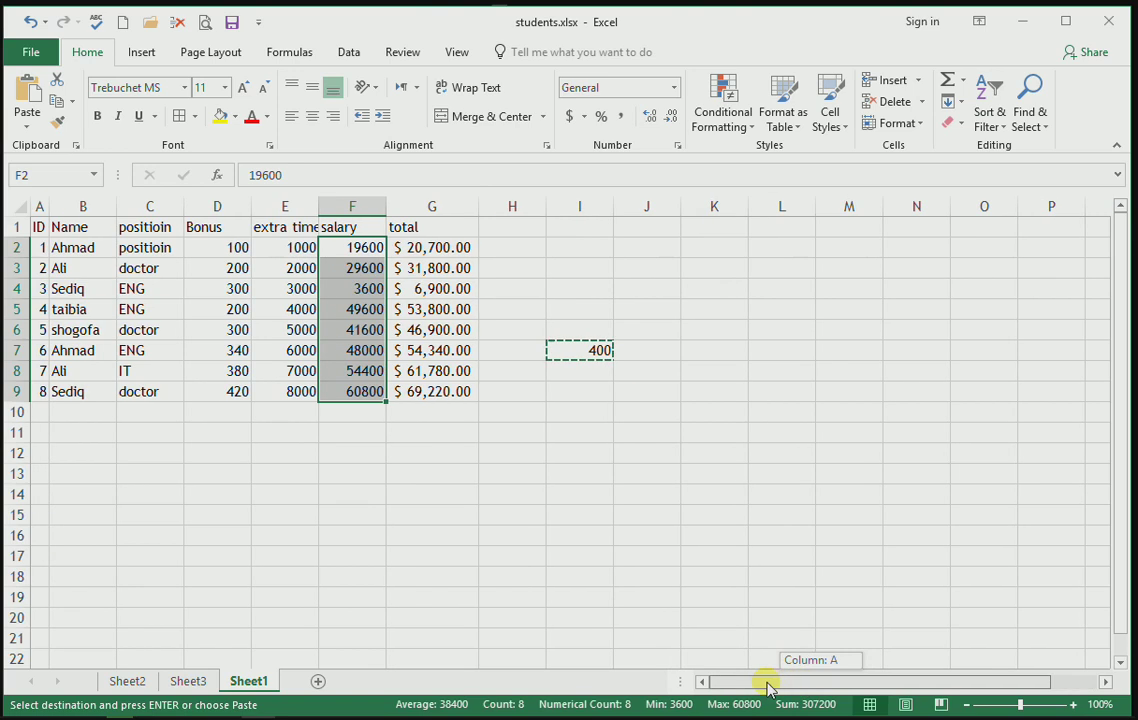
{"action": "left_click", "coordinate": [417, 490]}
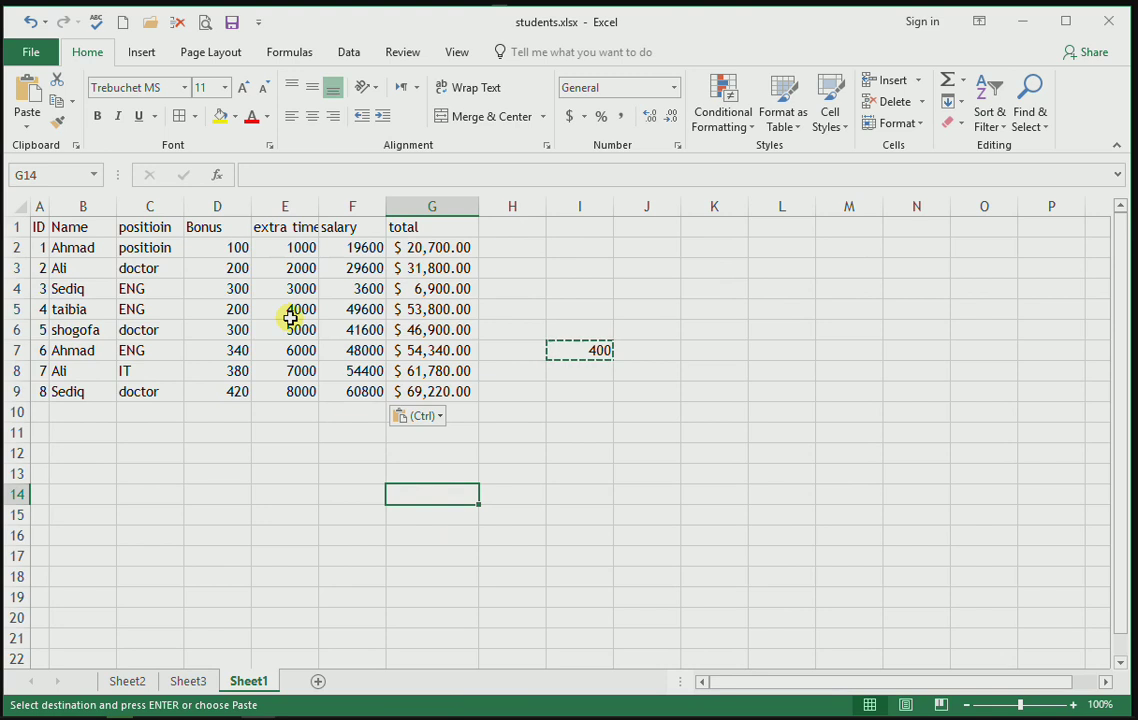
{"action": "key", "text": "Escape"}
{"action": "key", "text": "Up"}
{"action": "key", "text": "Up"}
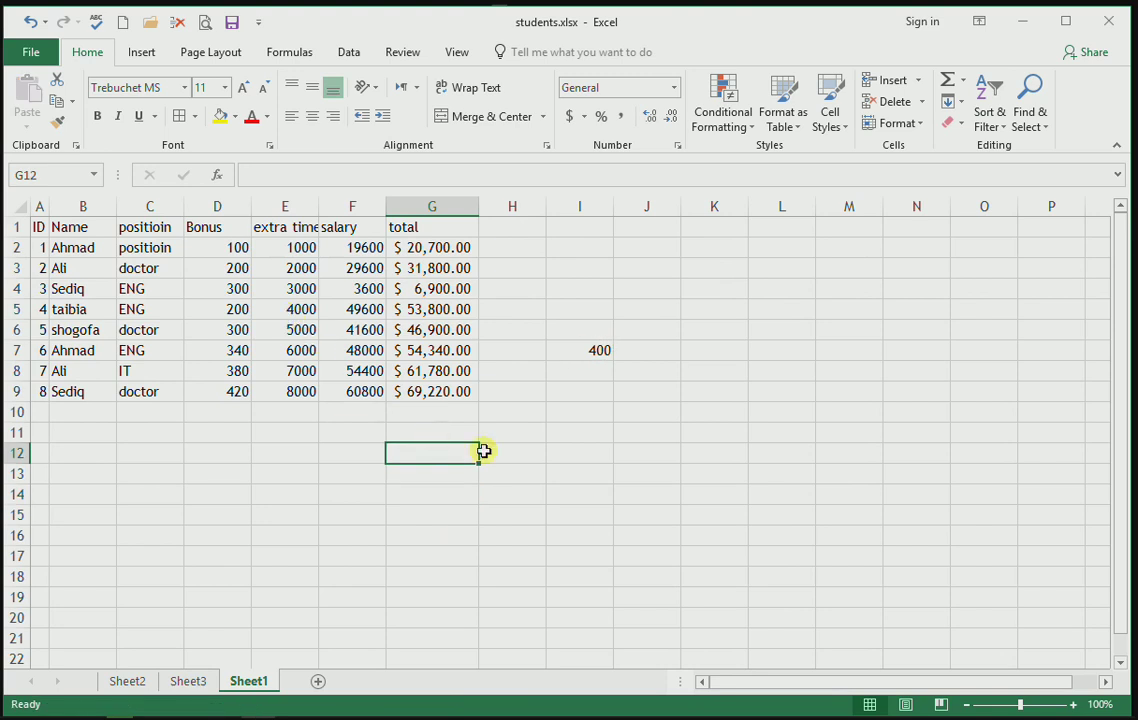
Step: Copy the table B1:G9, from Name through total
{"action": "left_click", "coordinate": [400, 288]}
{"action": "left_click_drag", "start_coordinate": [45, 227], "coordinate": [447, 395]}
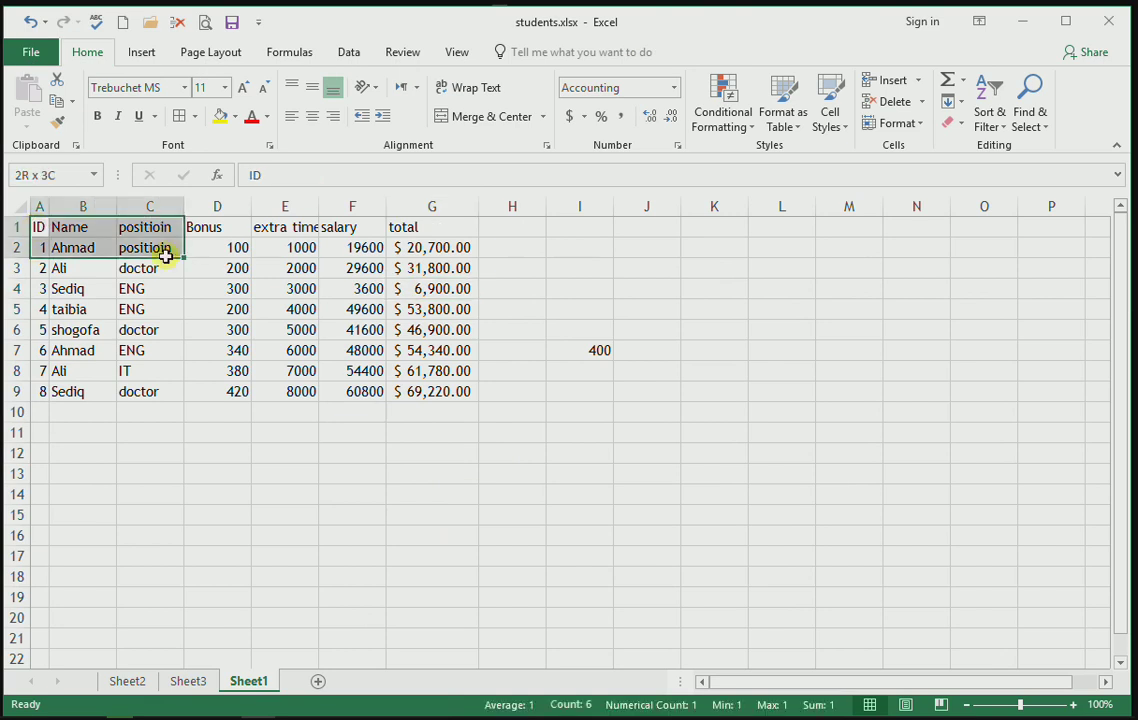
{"action": "left_click_drag", "start_coordinate": [82, 227], "coordinate": [449, 389]}
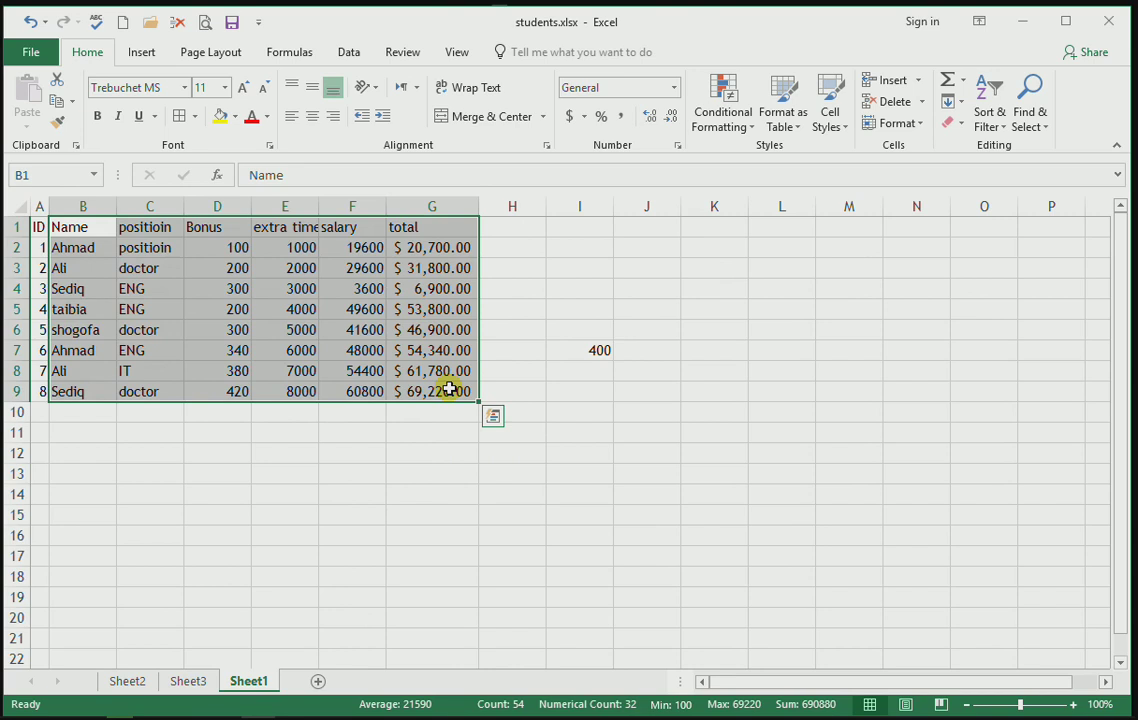
{"action": "key", "text": "ctrl+c"}
Step: Open Paste Special for K8 with Transpose chosen and Skip blanks left unchecked
{"action": "left_click", "coordinate": [716, 372]}
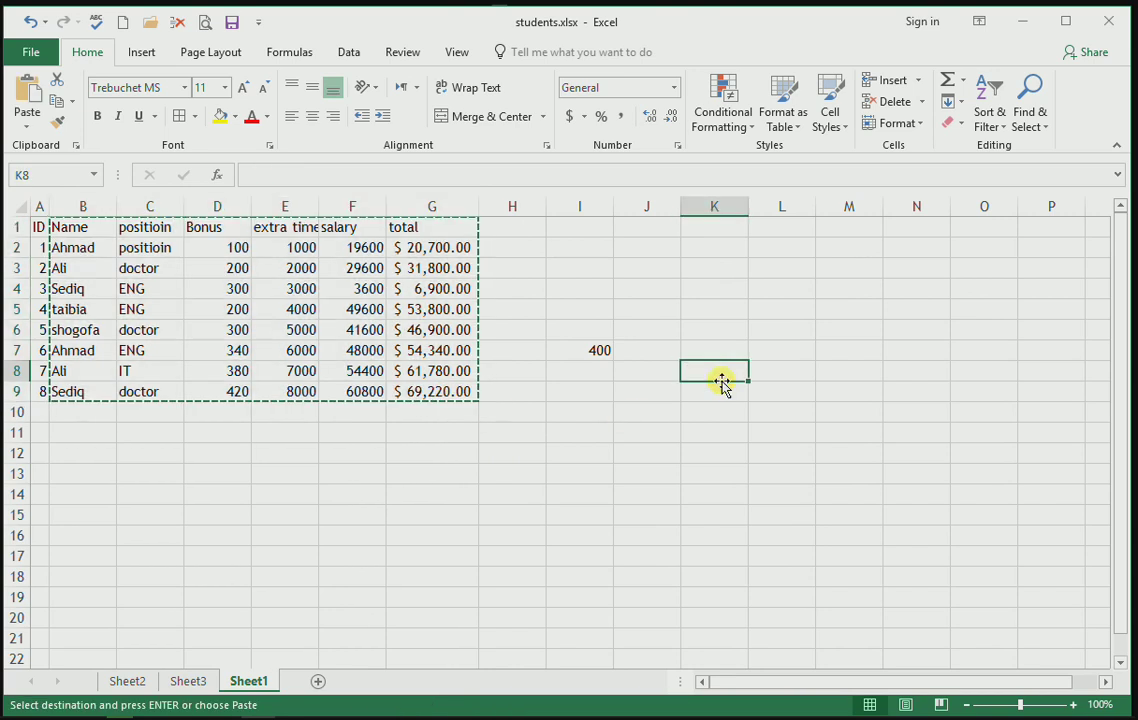
{"action": "key", "text": "ctrl+alt+v"}
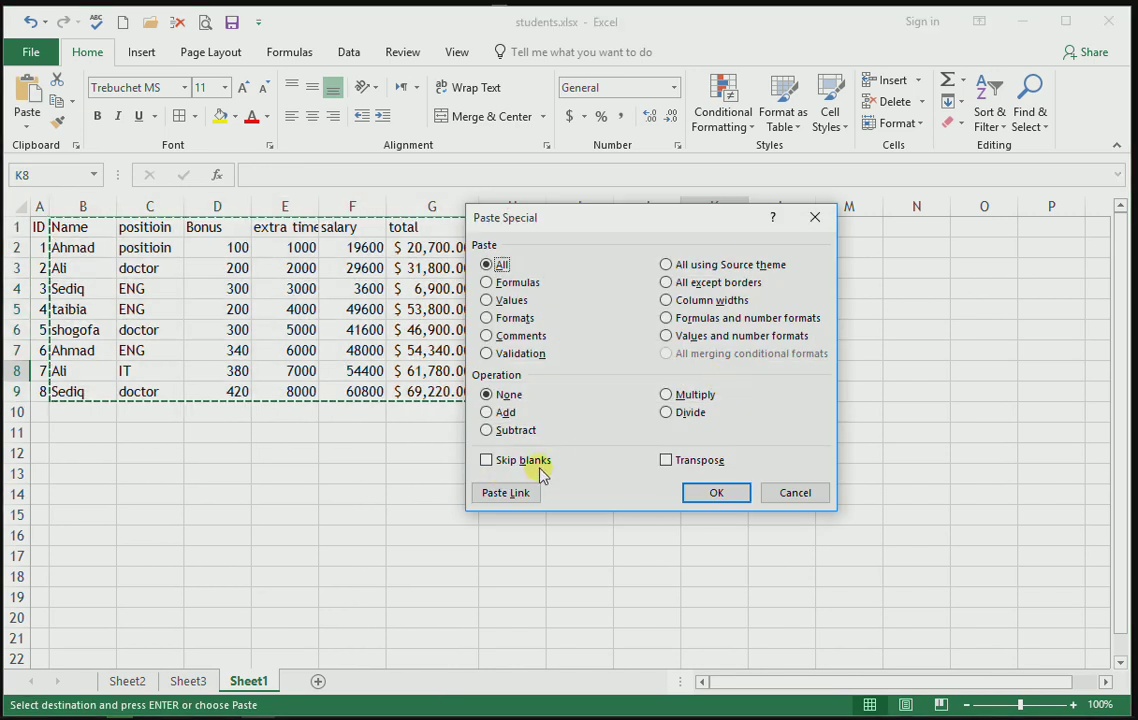
{"action": "left_click", "coordinate": [526, 460]}
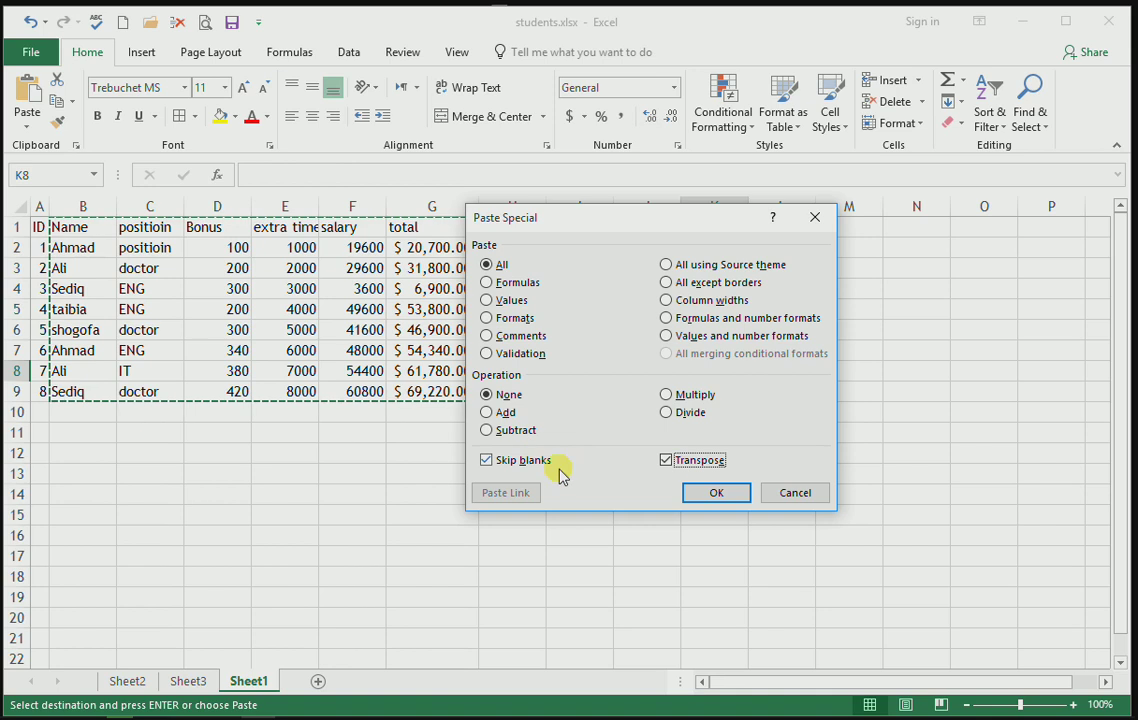
{"action": "left_click", "coordinate": [527, 460]}
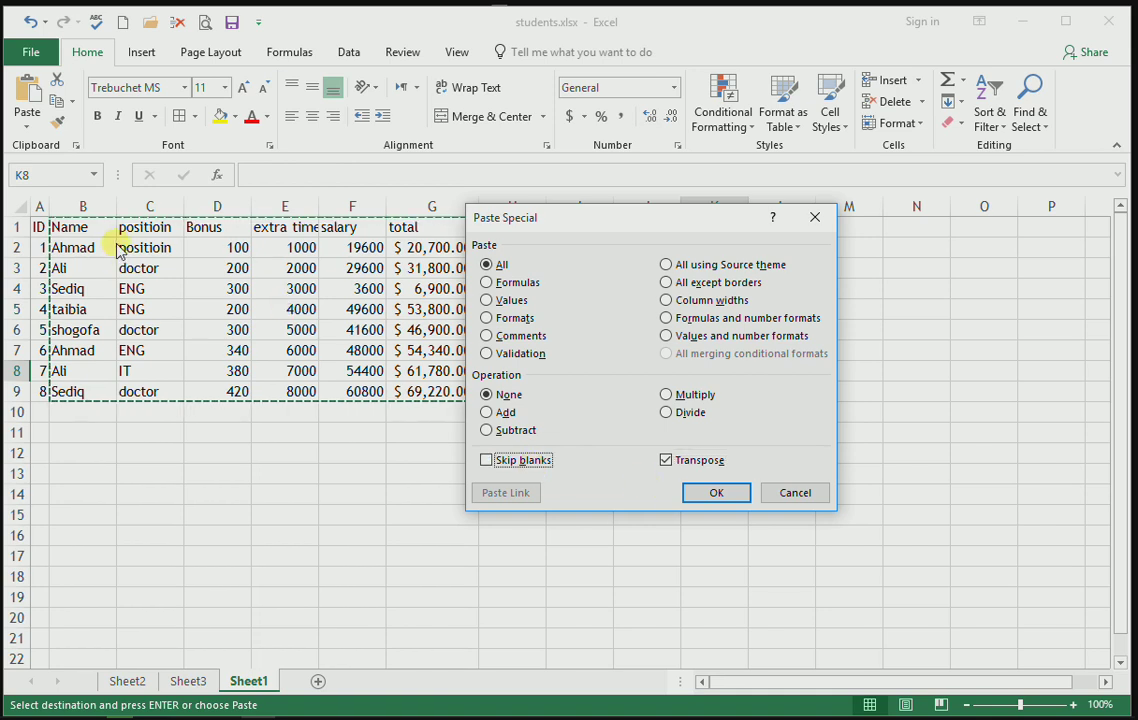
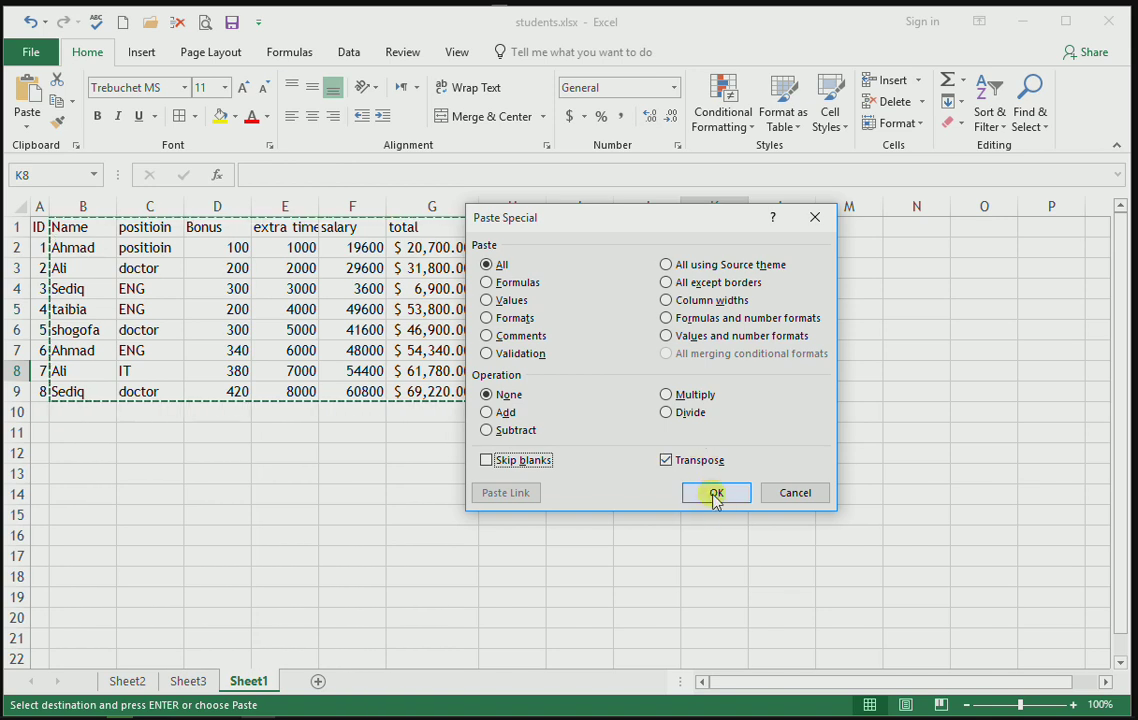
Step: Paste the student table transposed at K8 and inspect its Name cell
{"action": "left_click", "coordinate": [715, 495]}
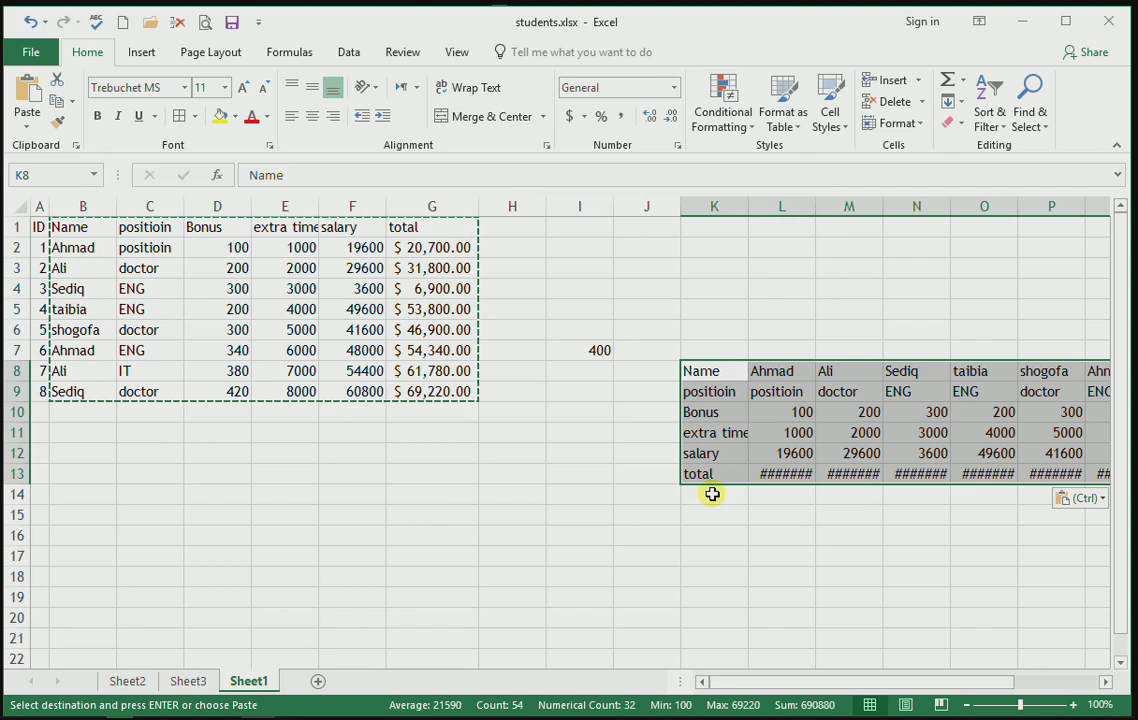
{"action": "double_click", "coordinate": [714, 371]}
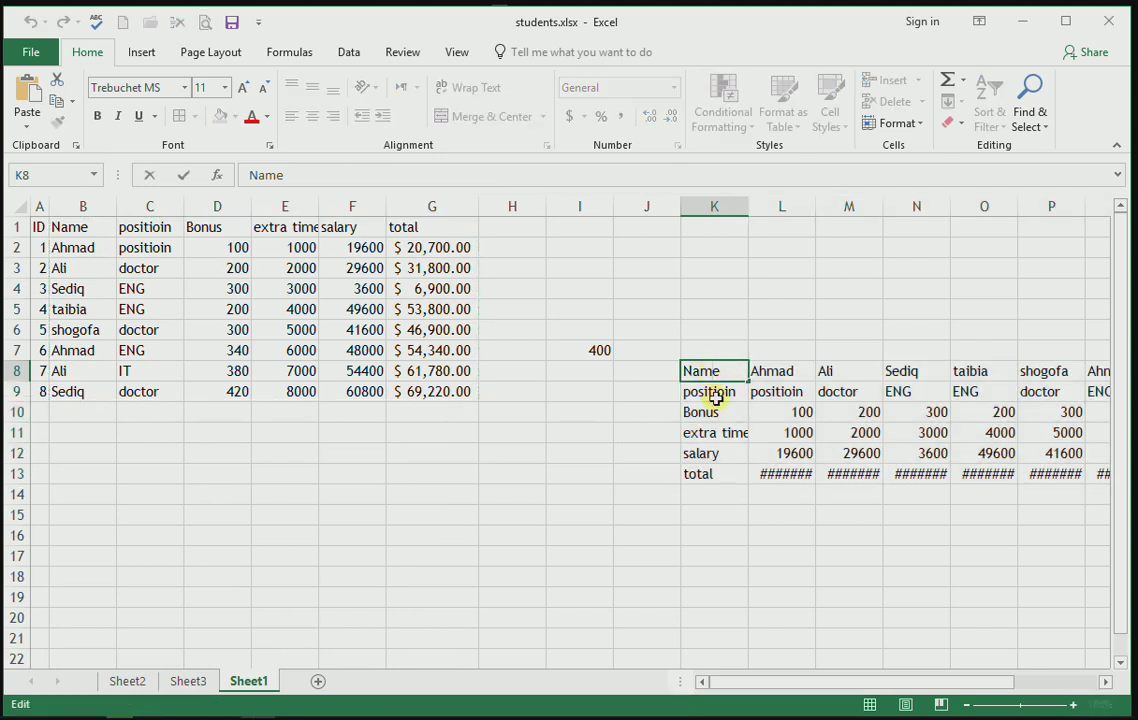
{"action": "left_click", "coordinate": [668, 371]}
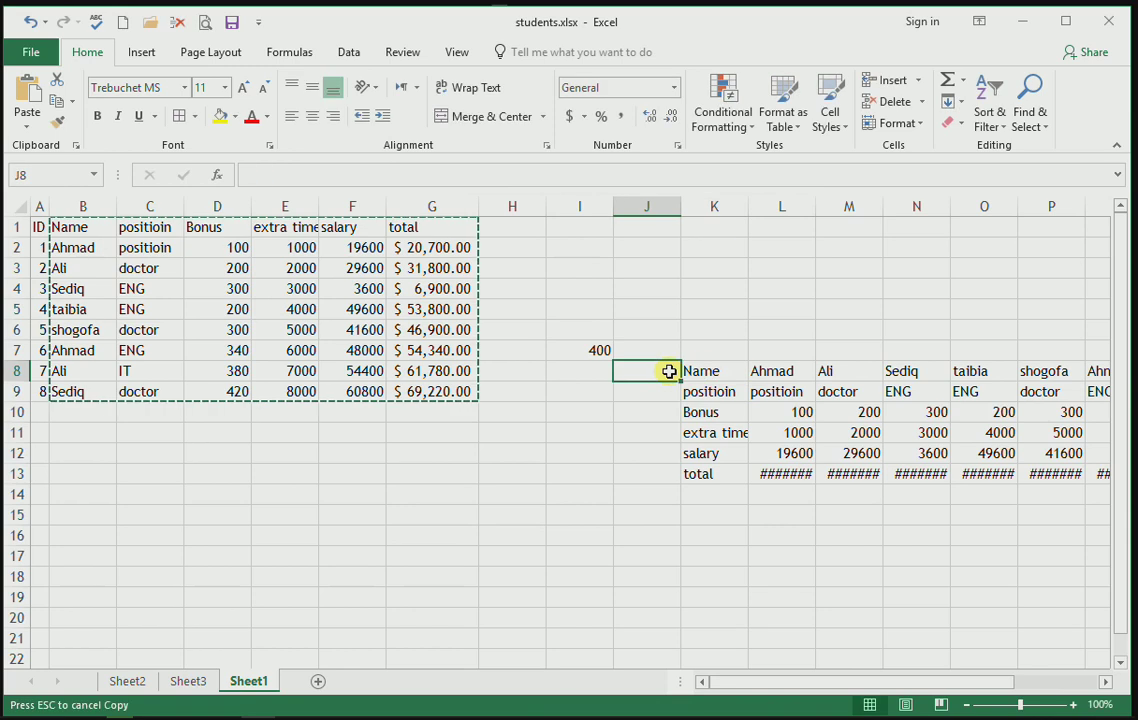
Step: Arrow through the transposed rows and back up to Ahmad in B2 to check the paste
{"action": "key", "text": "Right"}
{"action": "key", "text": "Right"}
{"action": "key", "text": "Right"}
{"action": "key", "text": "Right"}
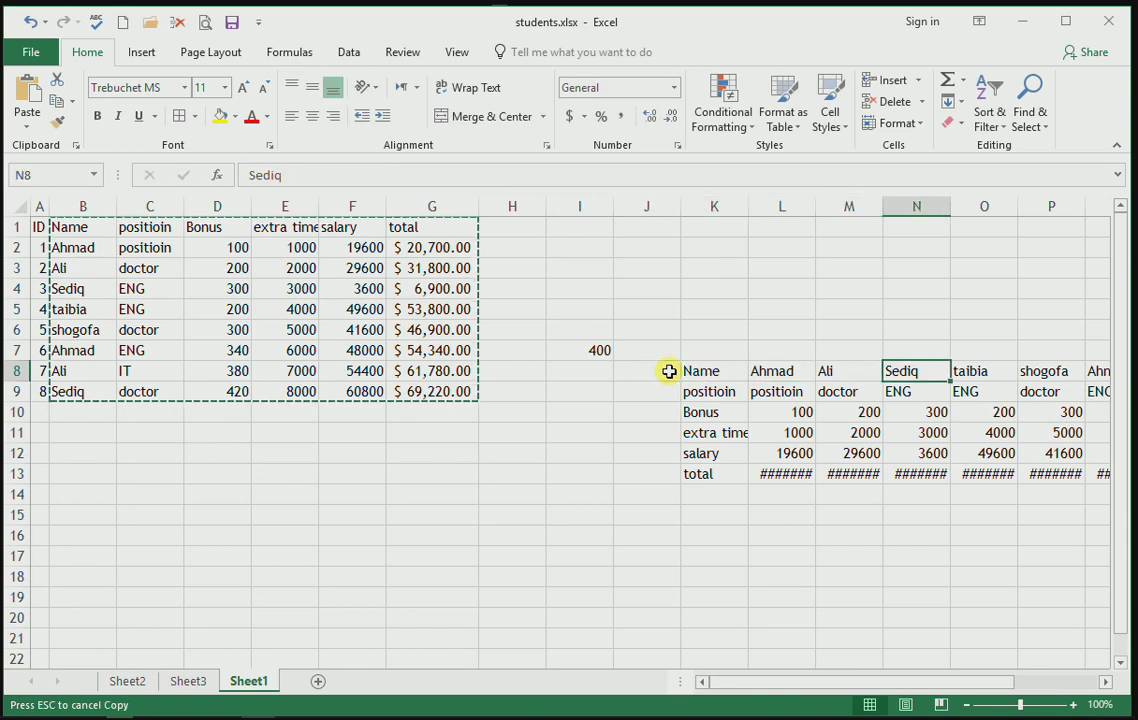
{"action": "key", "text": "Right"}
{"action": "key", "text": "Right"}
{"action": "key", "text": "Left"}
{"action": "key", "text": "Left"}
{"action": "key", "text": "Left"}
{"action": "key", "text": "Left"}
{"action": "key", "text": "Down"}
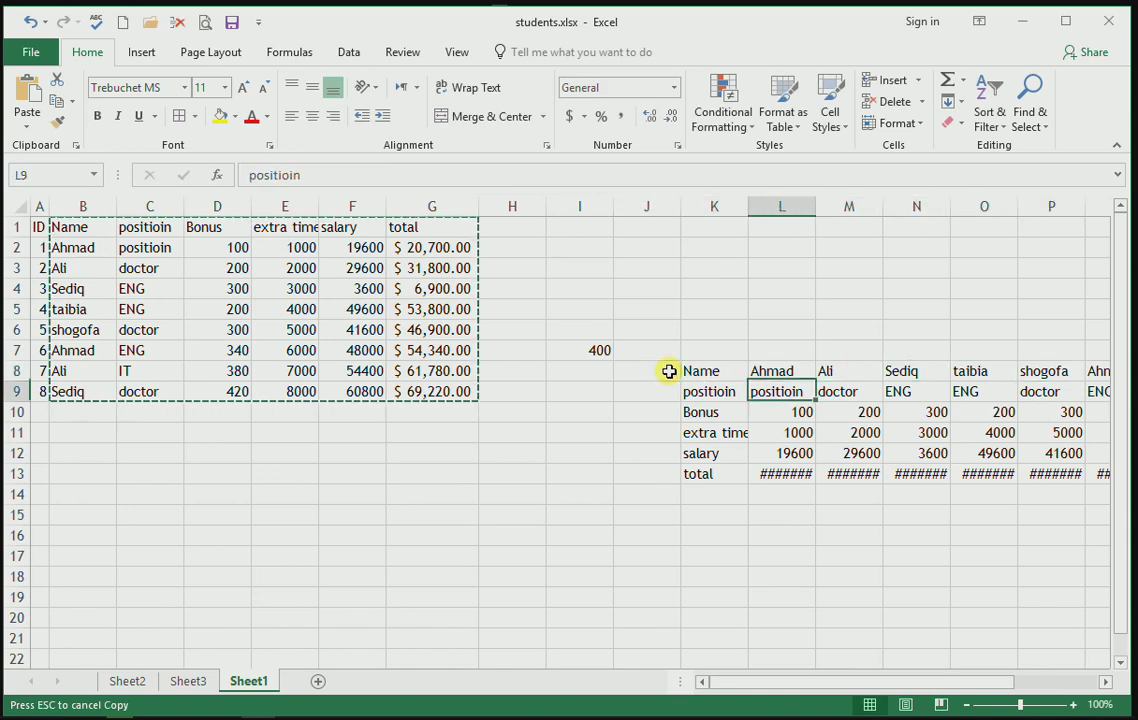
{"action": "key", "text": "Left"}
{"action": "key", "text": "Down"}
{"action": "key", "text": "Up"}
{"action": "key", "text": "Right"}
{"action": "key", "text": "Right"}
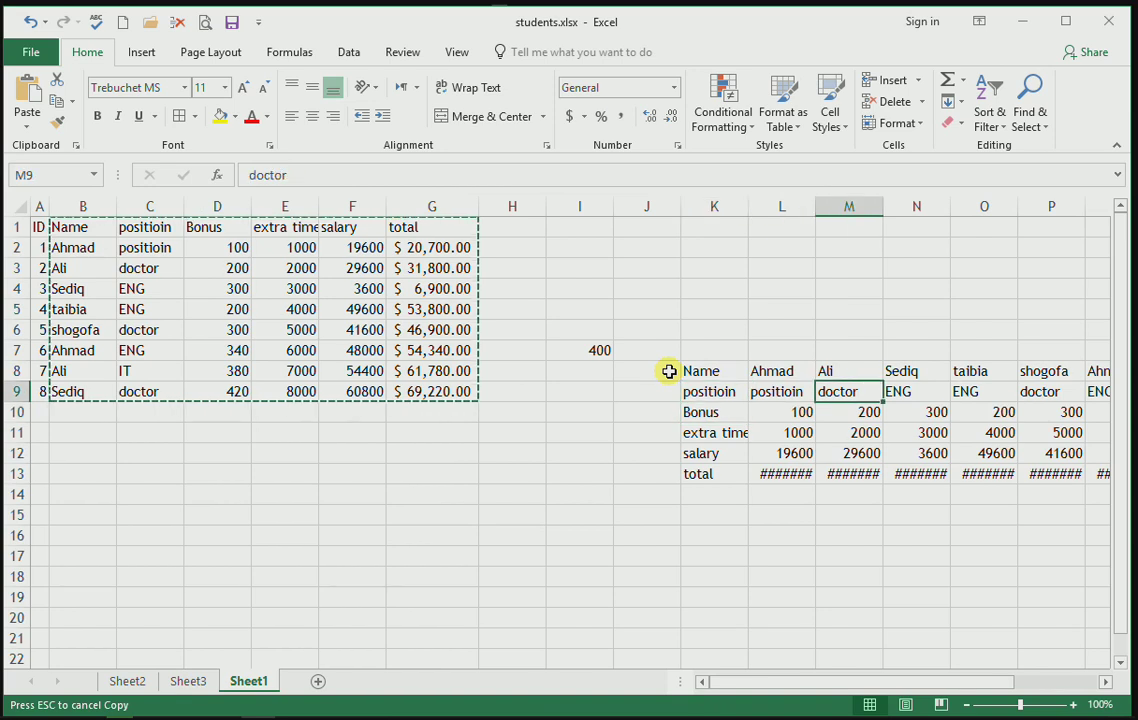
{"action": "key", "text": "Right"}
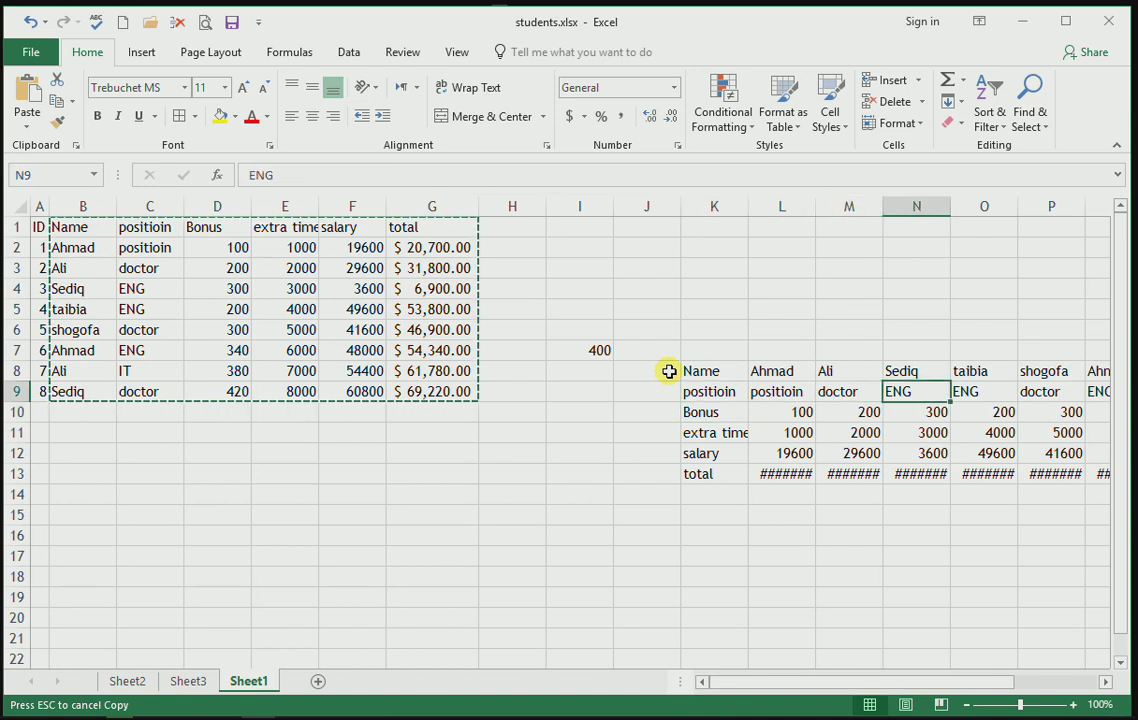
{"action": "key", "text": "Right"}
{"action": "key", "text": "Right"}
{"action": "key", "text": "Right"}
{"action": "key", "text": "Left"}
{"action": "key", "text": "Left"}
{"action": "key", "text": "Left"}
{"action": "key", "text": "Left"}
{"action": "key", "text": "Left"}
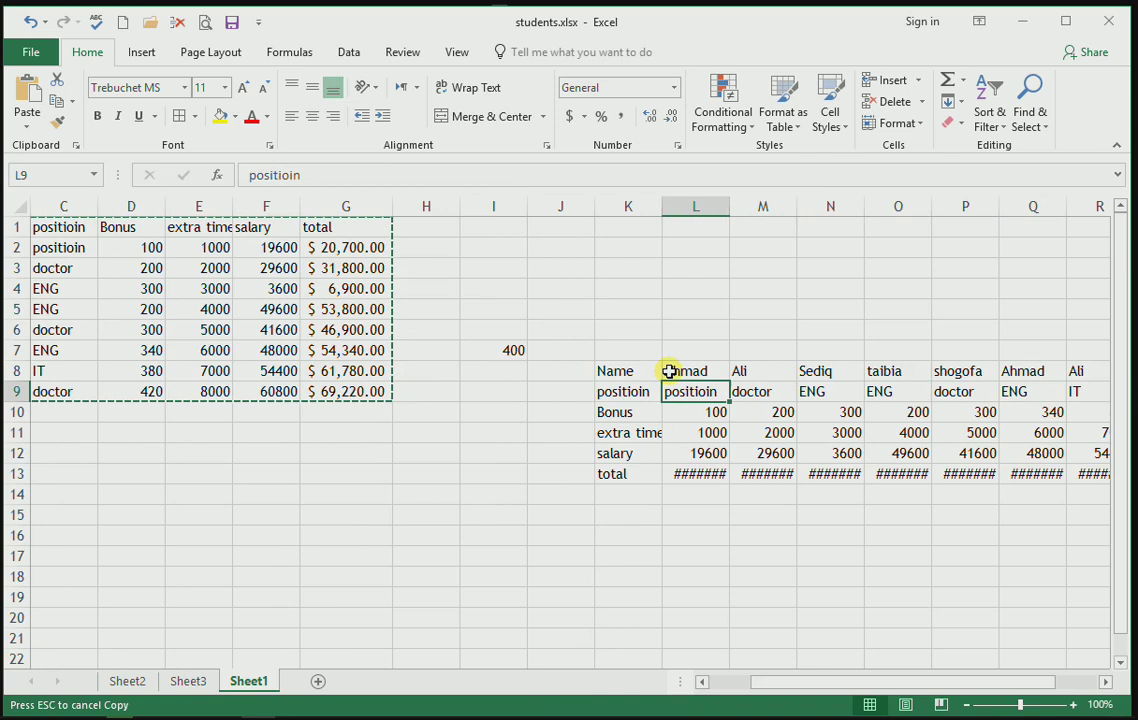
{"action": "key", "text": "Left"}
{"action": "key", "text": "Left"}
{"action": "key", "text": "Left"}
{"action": "key", "text": "Left"}
{"action": "key", "text": "Left"}
{"action": "key", "text": "Left"}
{"action": "key", "text": "Left"}
{"action": "key", "text": "Up"}
{"action": "key", "text": "Up"}
{"action": "key", "text": "Up"}
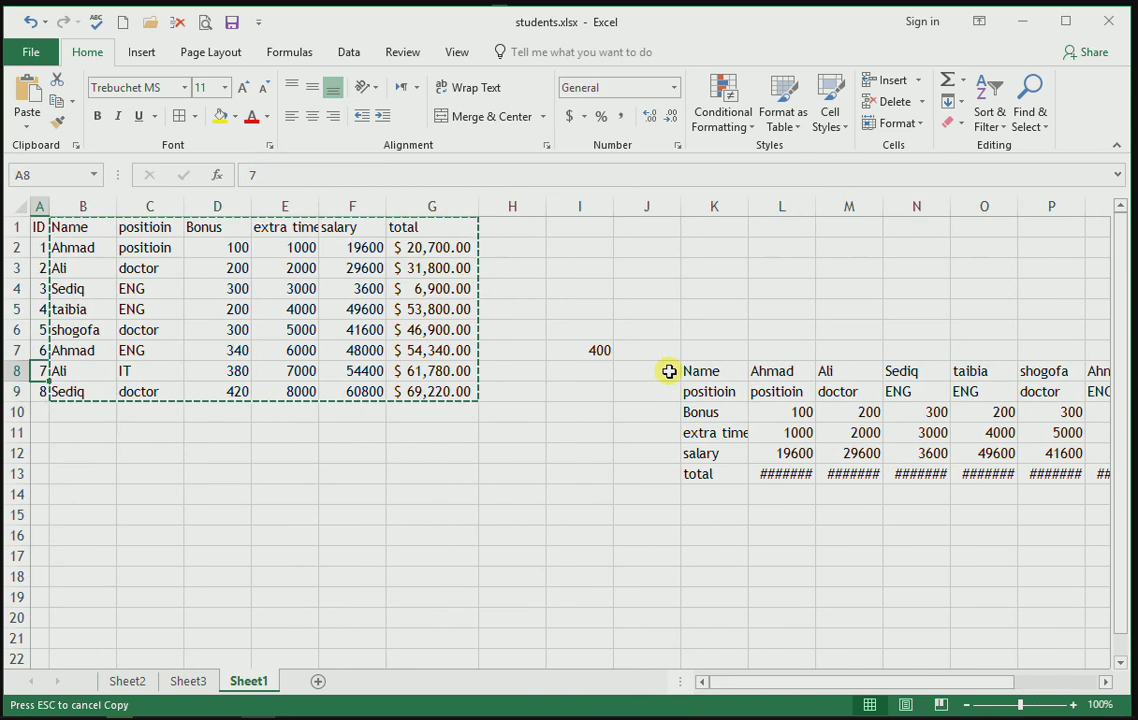
{"action": "key", "text": "Right"}
{"action": "key", "text": "Up"}
{"action": "key", "text": "Up"}
{"action": "key", "text": "Up"}
{"action": "key", "text": "Up"}
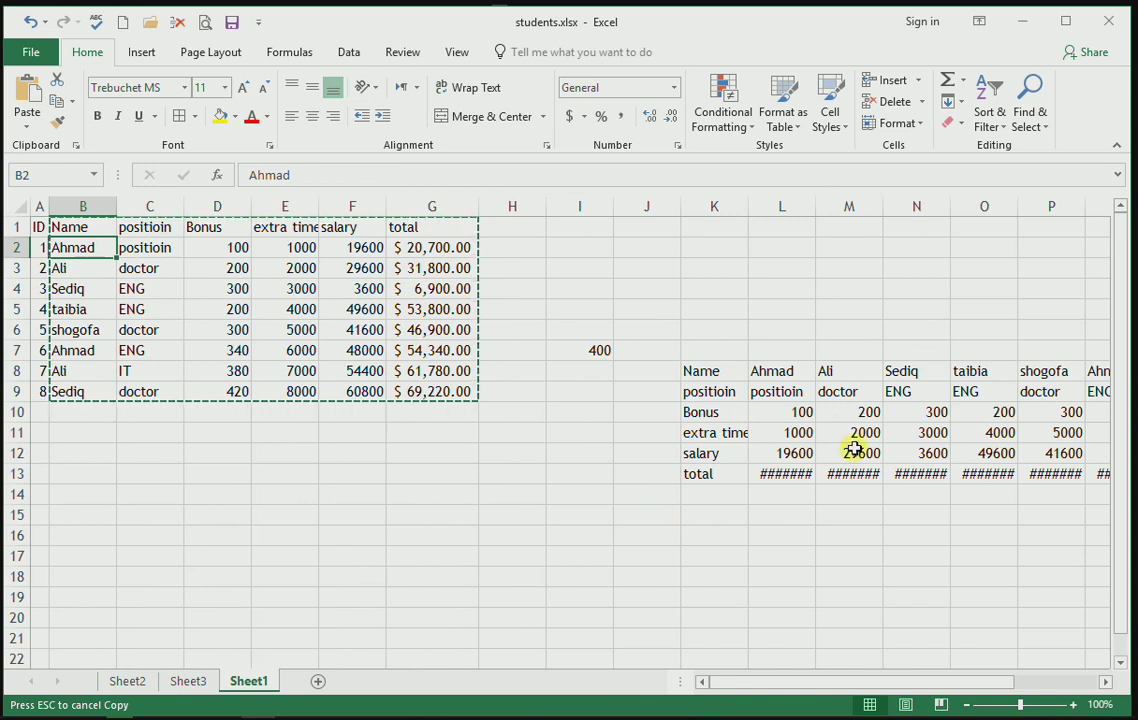
Step: Remove the transposed copy of the table from the K8 area
{"action": "left_click", "coordinate": [709, 500]}
{"action": "key", "text": "ctrl+Up"}
{"action": "key", "text": "ctrl+Up"}
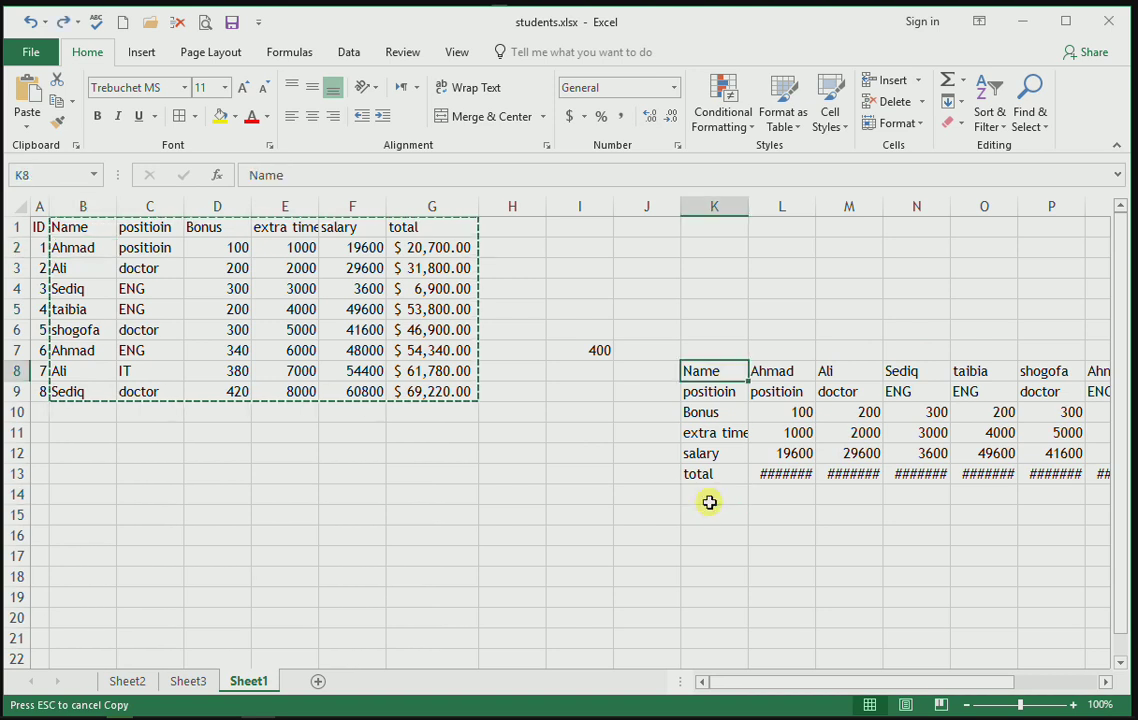
{"action": "key", "text": "ctrl+z"}
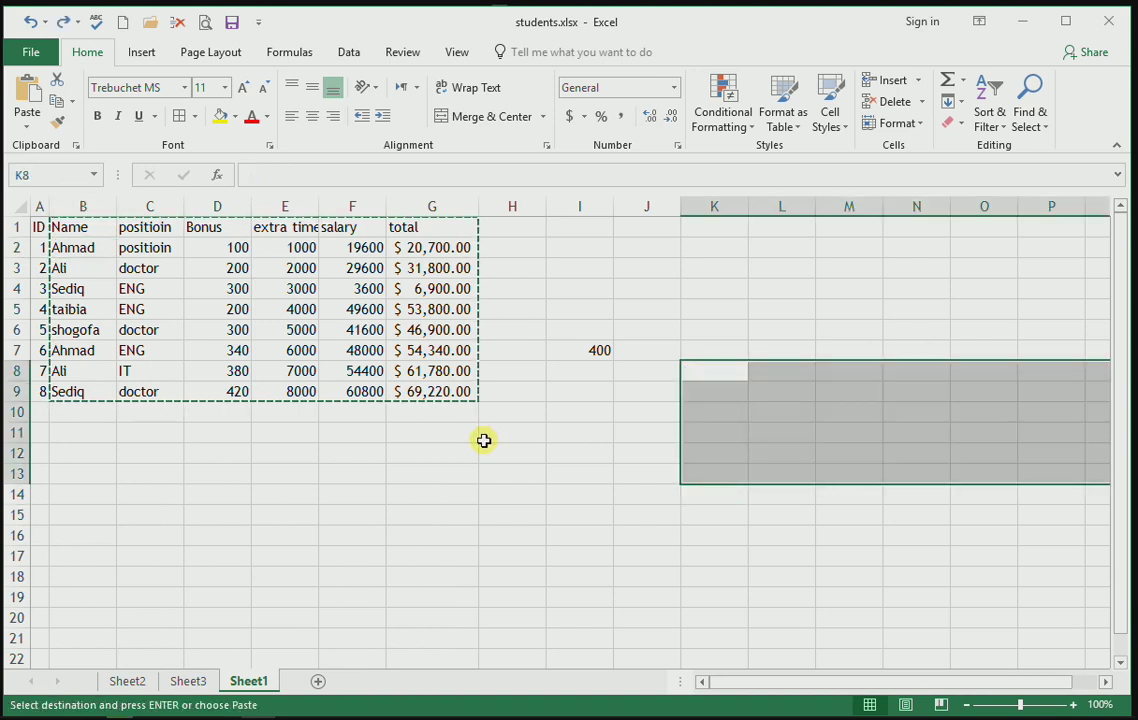
Step: Try a Paste Link of the table, then undo it
{"action": "key", "text": "ctrl+alt+v"}
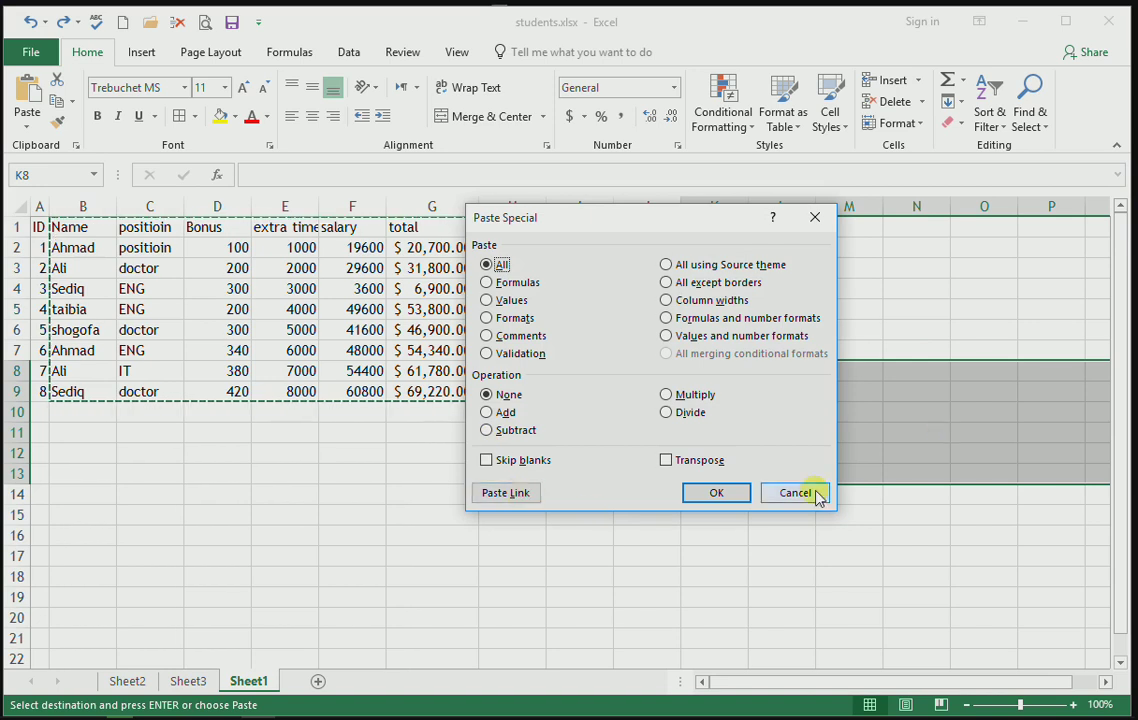
{"action": "left_click", "coordinate": [518, 495]}
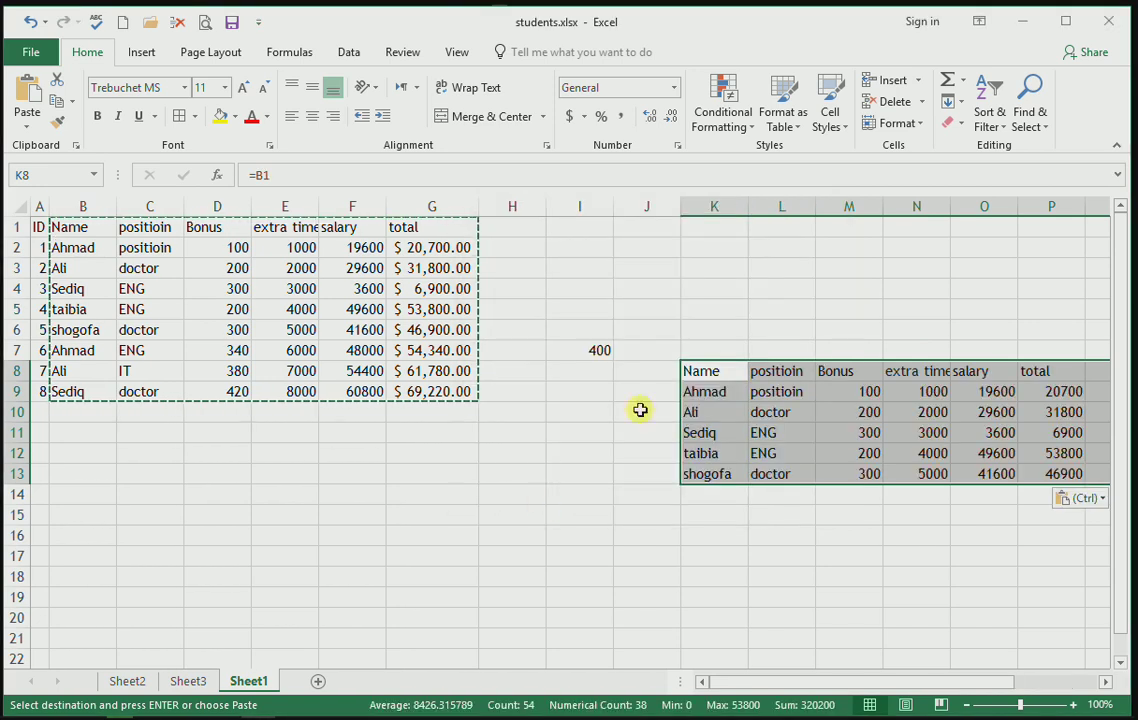
{"action": "left_click", "coordinate": [606, 496]}
{"action": "key", "text": "ctrl+z"}
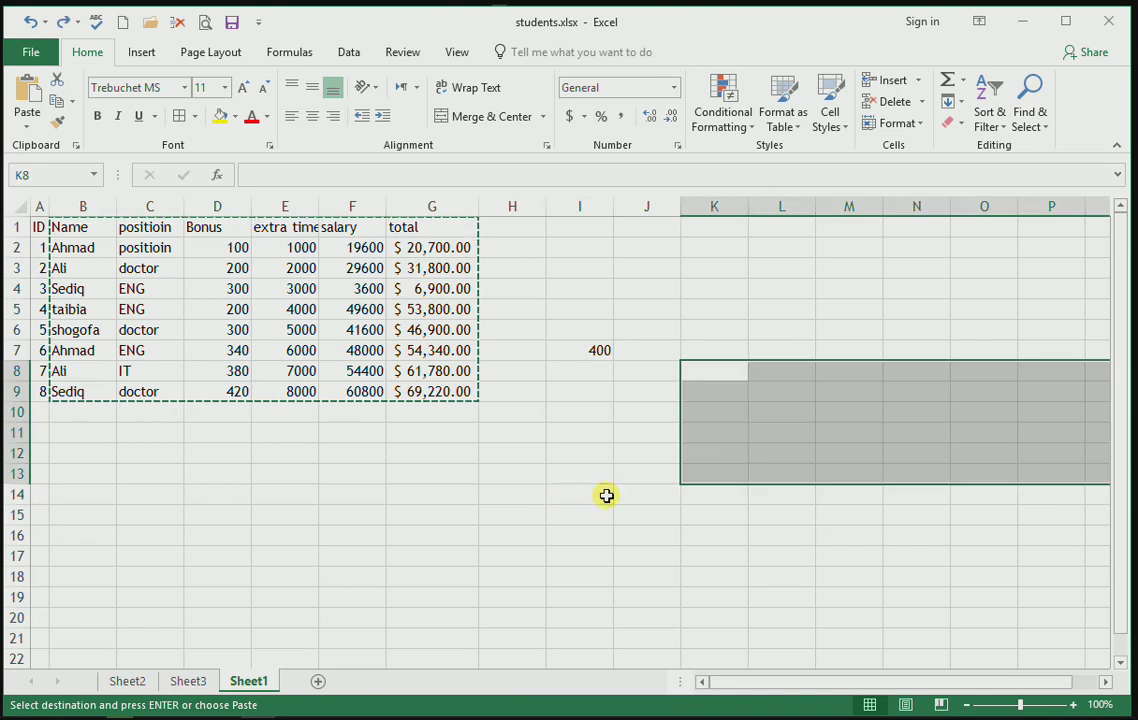
Step: Reselect the original table B1:G9 so it is copied again
{"action": "left_click_drag", "start_coordinate": [67, 235], "coordinate": [450, 389]}
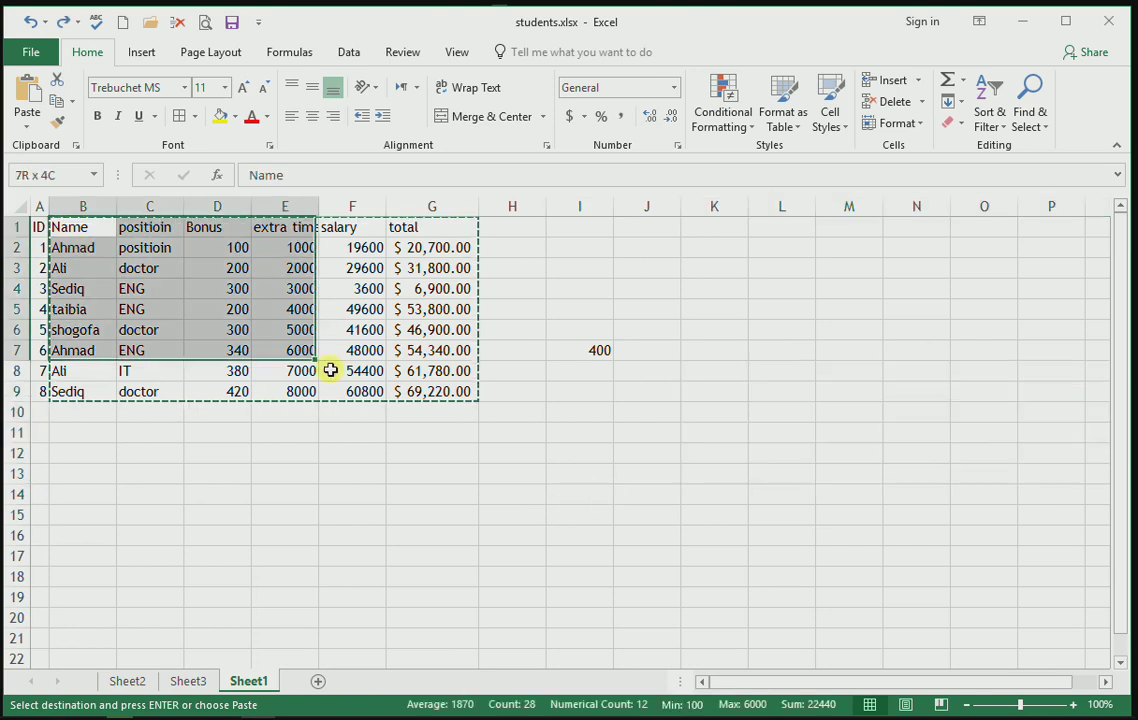
{"action": "key", "text": "alt"}
{"action": "left_click", "coordinate": [441, 385]}
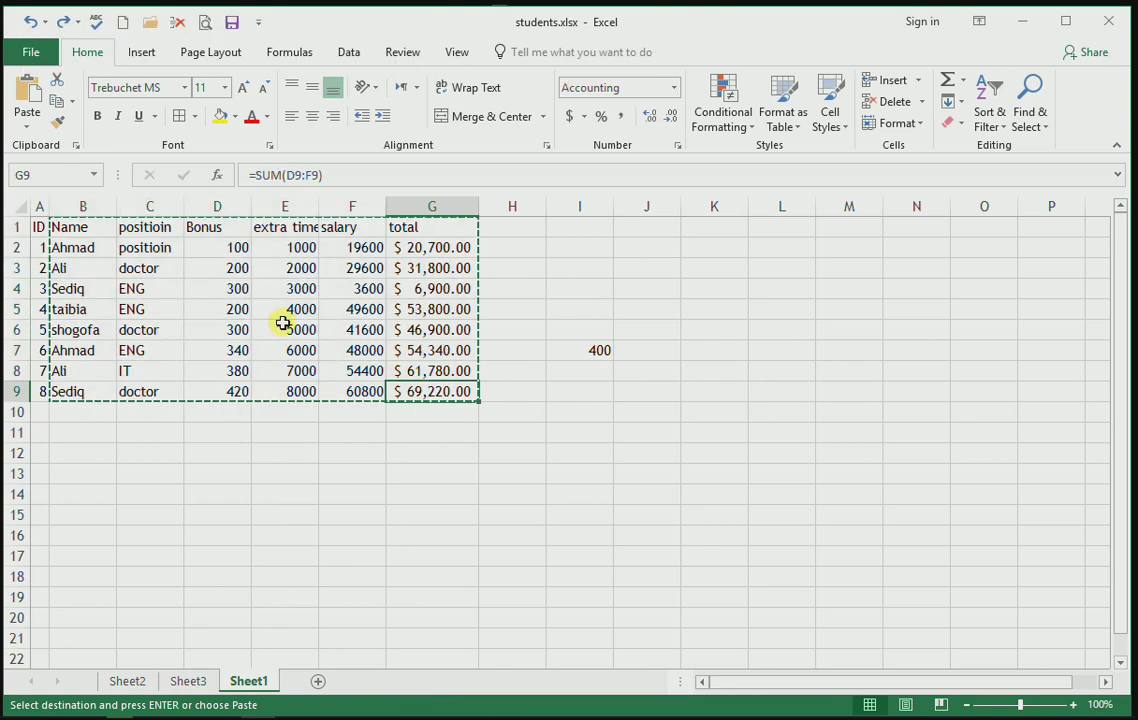
{"action": "left_click_drag", "start_coordinate": [66, 226], "coordinate": [458, 405]}
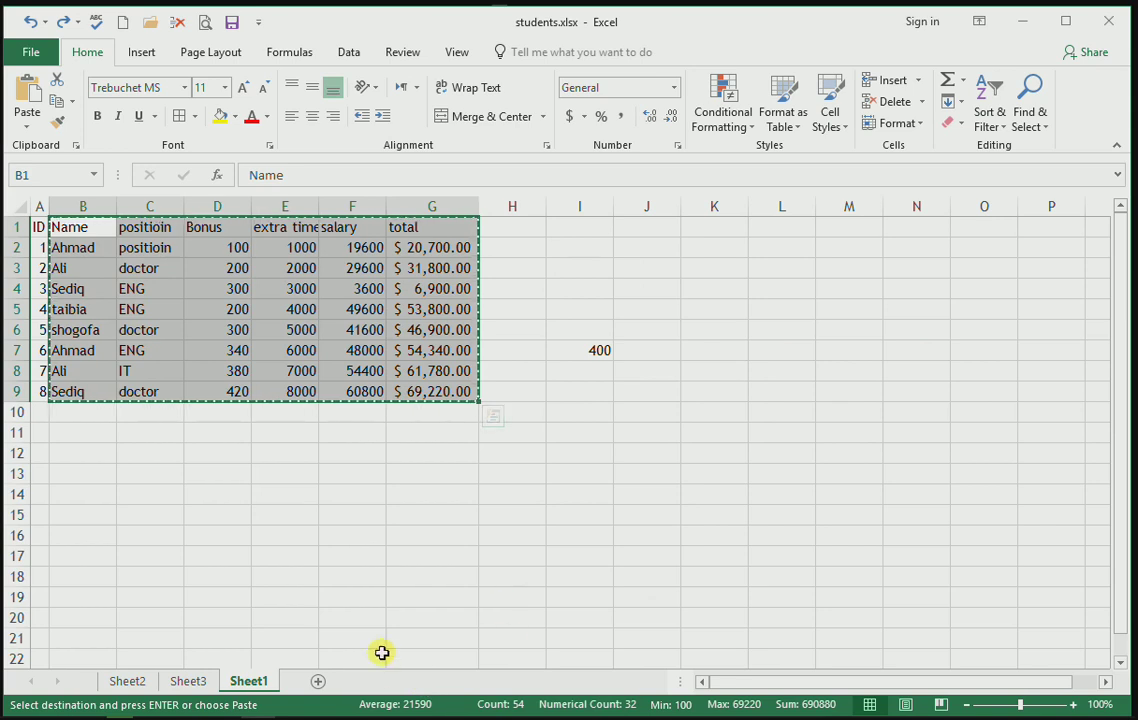
{"action": "left_click", "coordinate": [720, 457]}
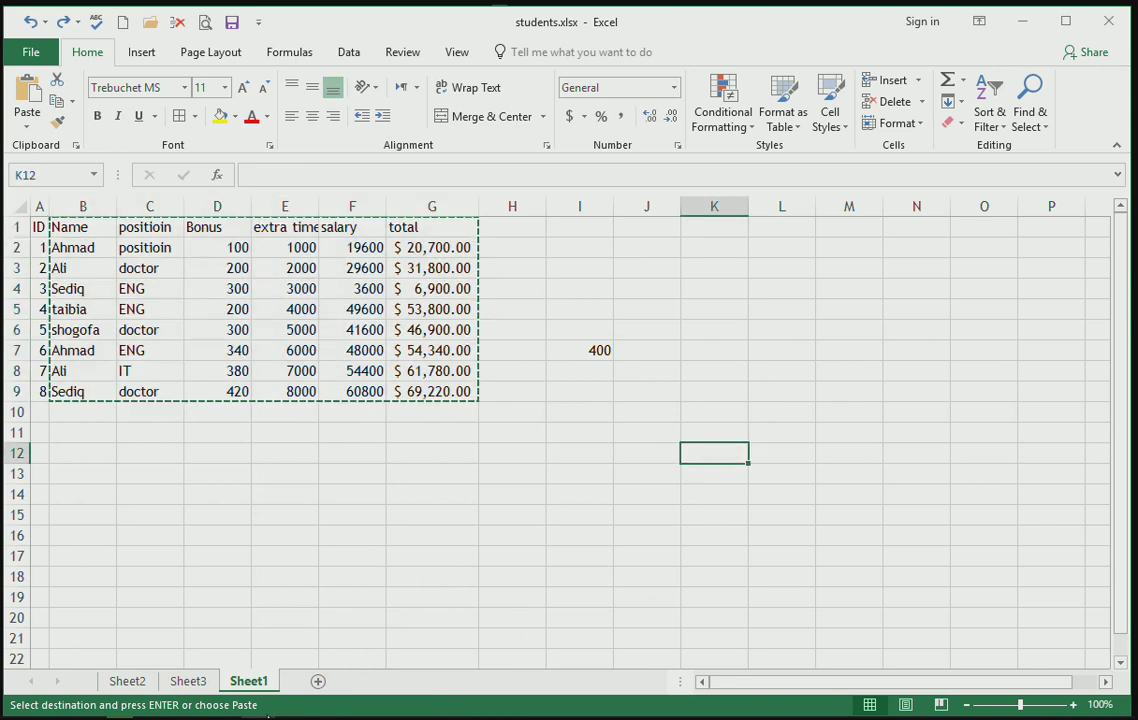
Step: Create Sheet4 with a Paste Link copy of the Sheet1 table at A1:F9, then return to Sheet1
{"action": "left_click", "coordinate": [339, 681]}
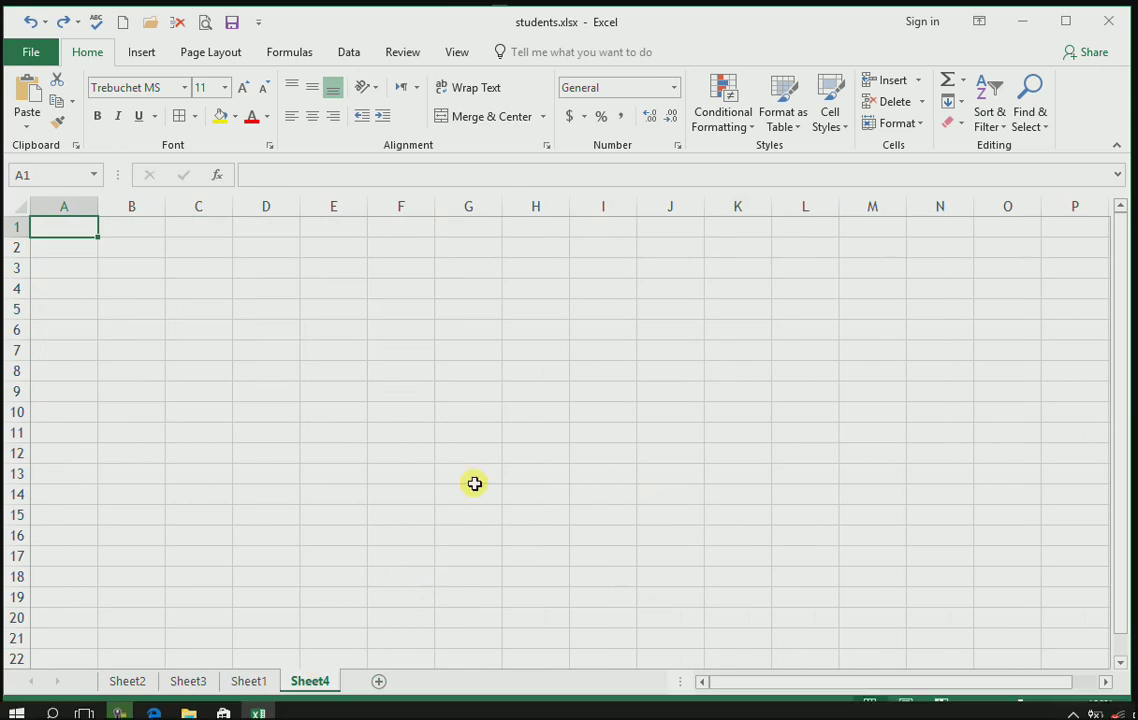
{"action": "key", "text": "ctrl+alt+v"}
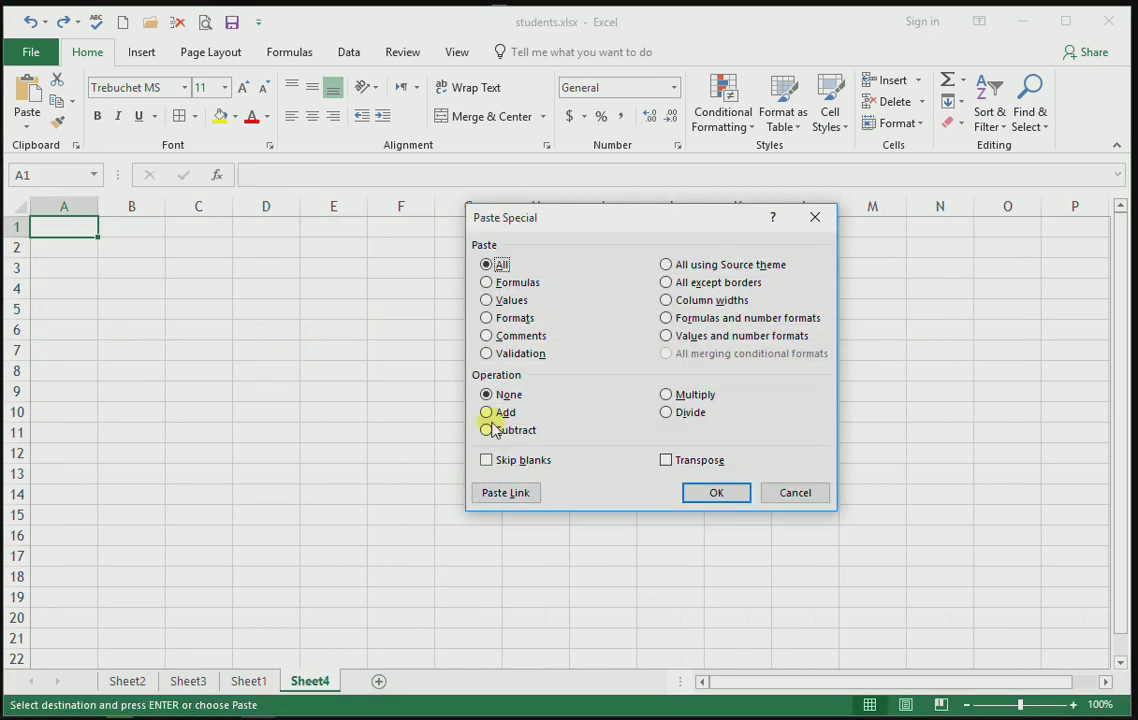
{"action": "left_click", "coordinate": [505, 488]}
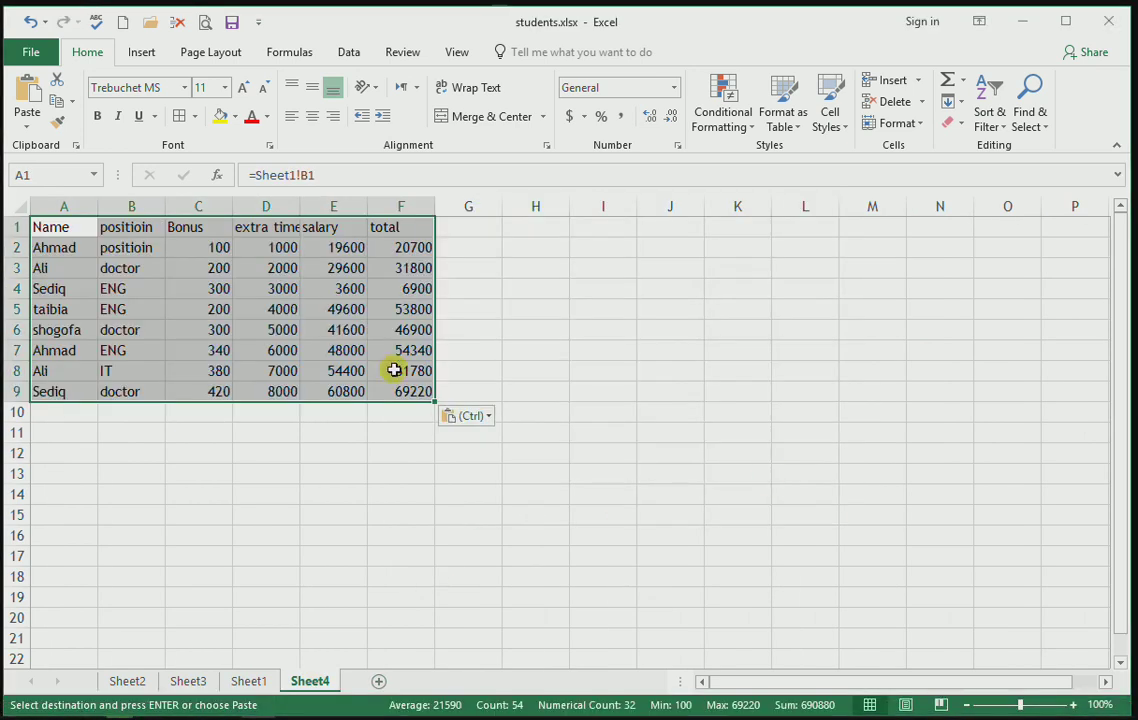
{"action": "left_click", "coordinate": [340, 252]}
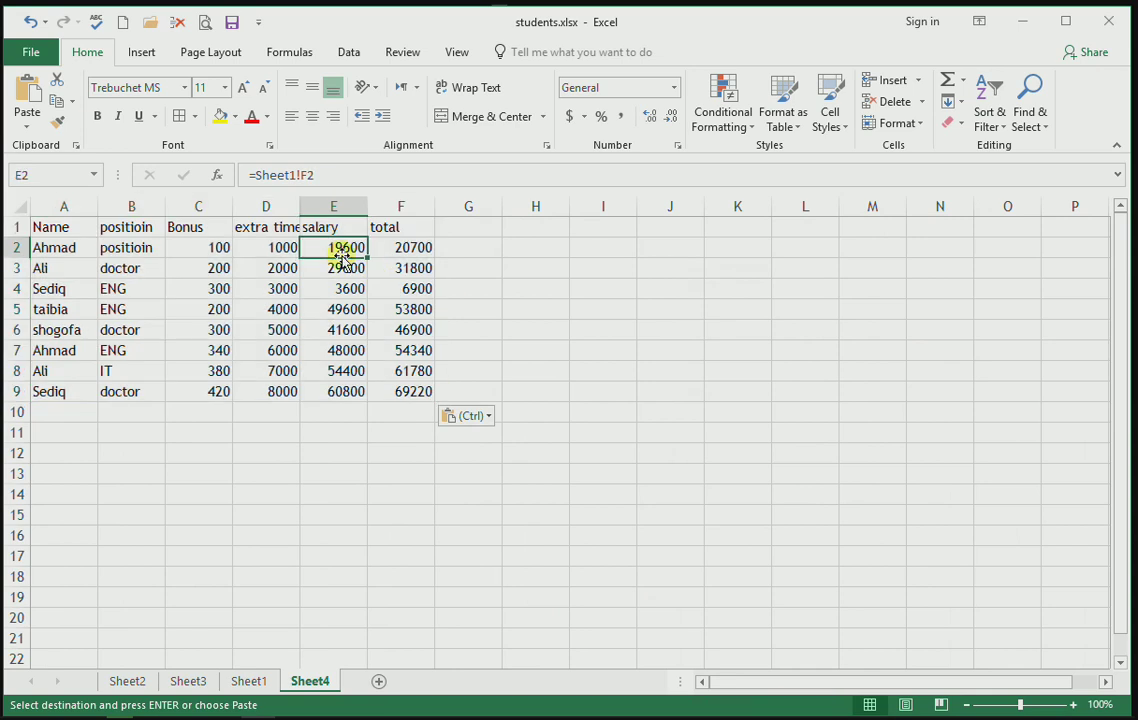
{"action": "left_click", "coordinate": [262, 681]}
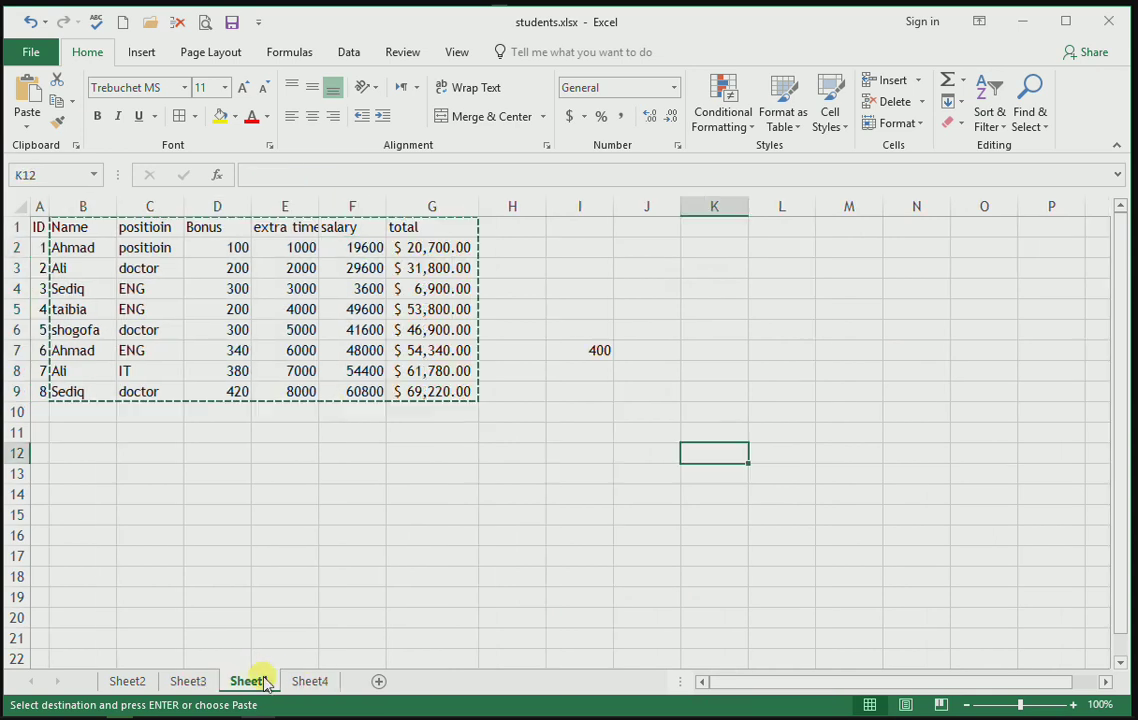
{"action": "left_click", "coordinate": [365, 466]}
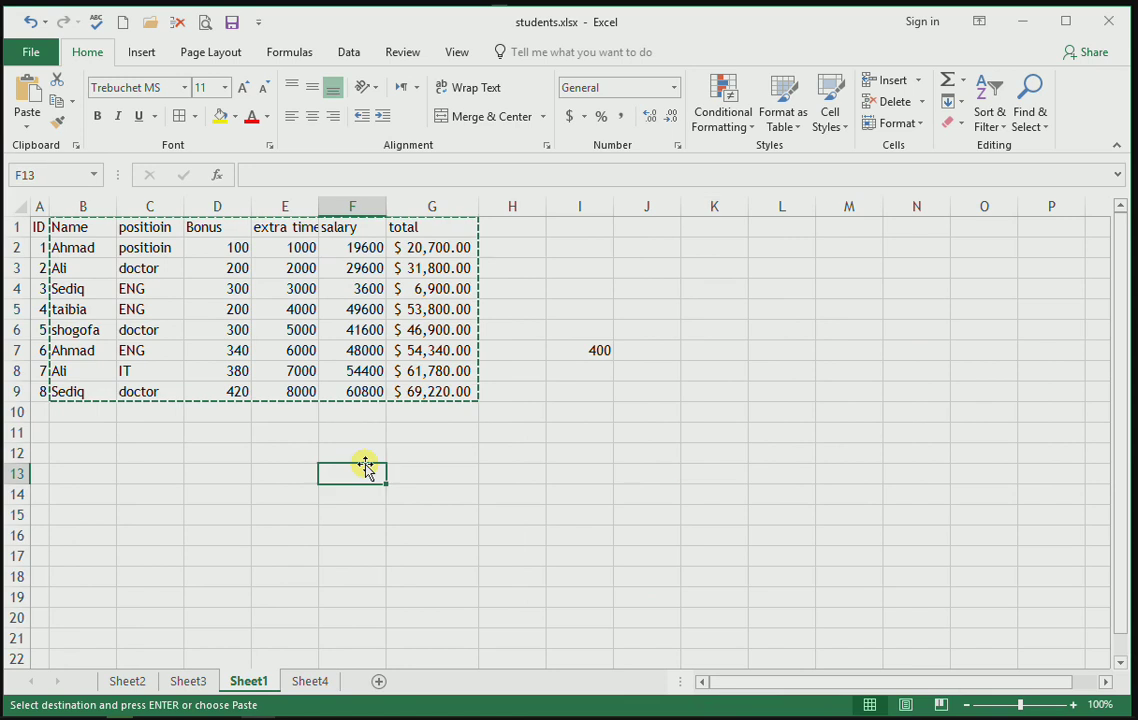
{"action": "key", "text": "Escape"}
{"action": "double_click", "coordinate": [365, 392]}
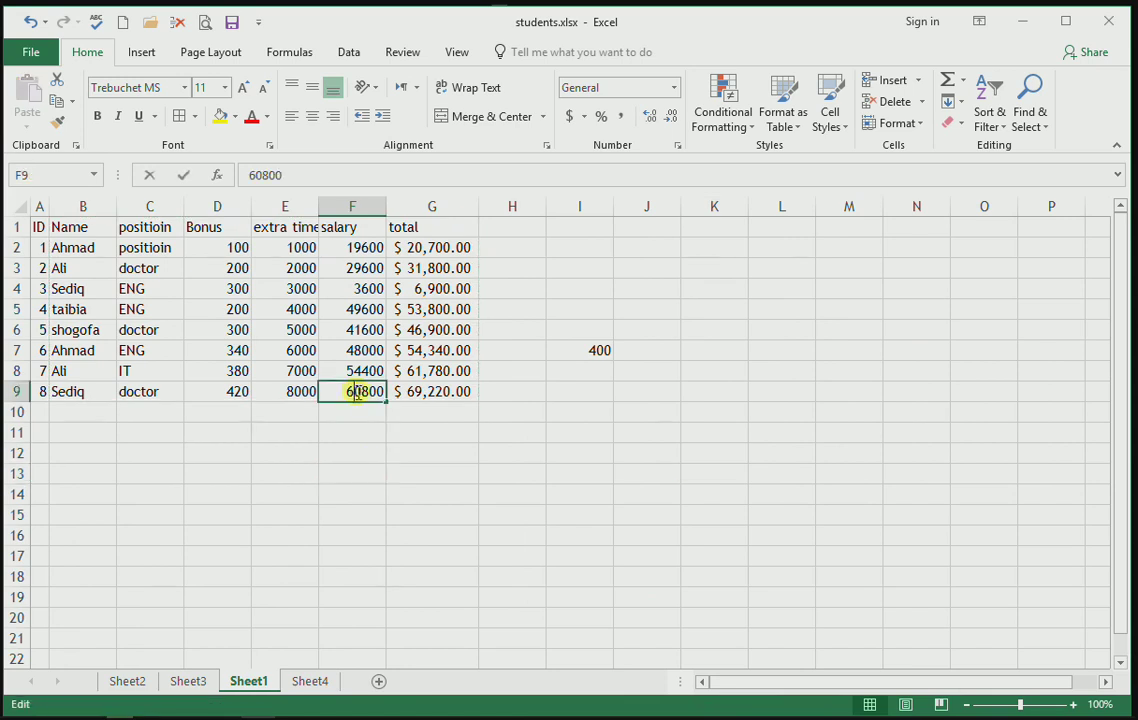
{"action": "left_click", "coordinate": [457, 391]}
{"action": "left_click", "coordinate": [18, 389], "text": "shift"}
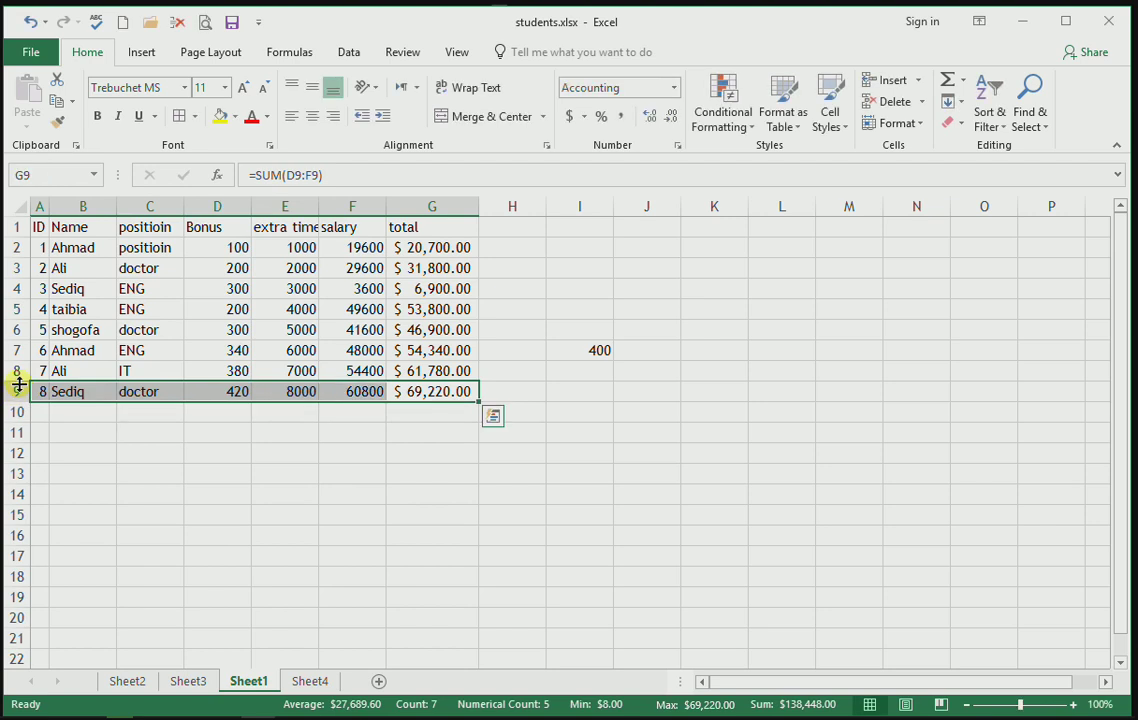
{"action": "key", "text": "Delete"}
{"action": "left_click", "coordinate": [446, 625]}
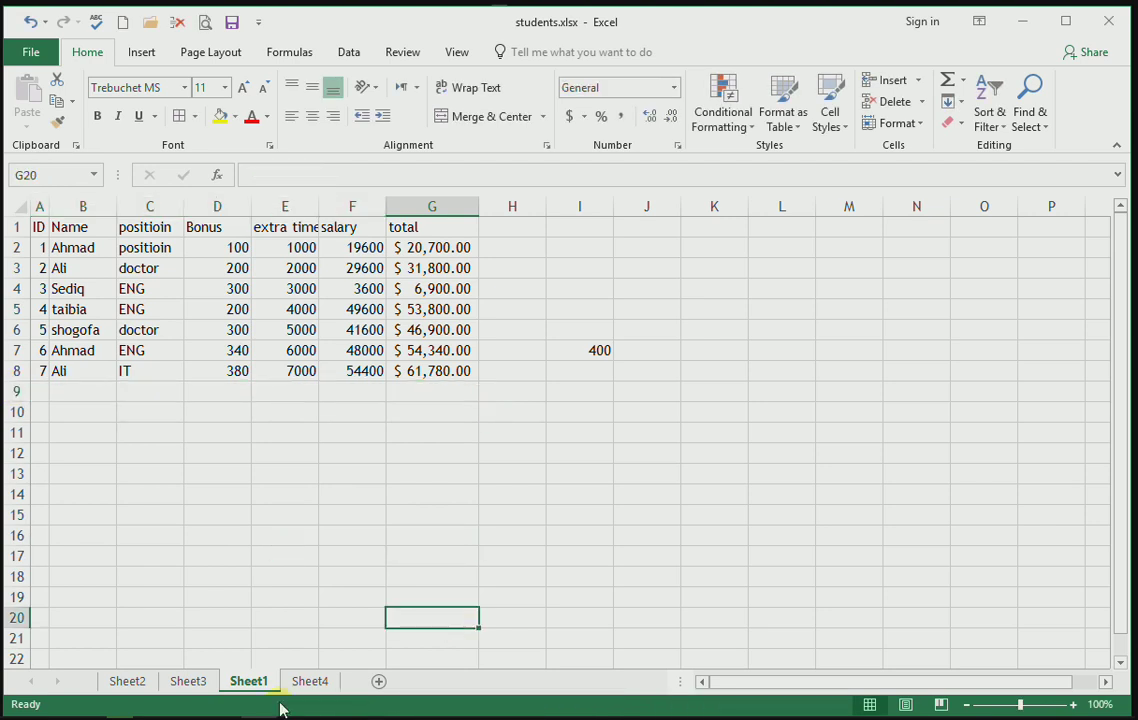
{"action": "left_click", "coordinate": [310, 687]}
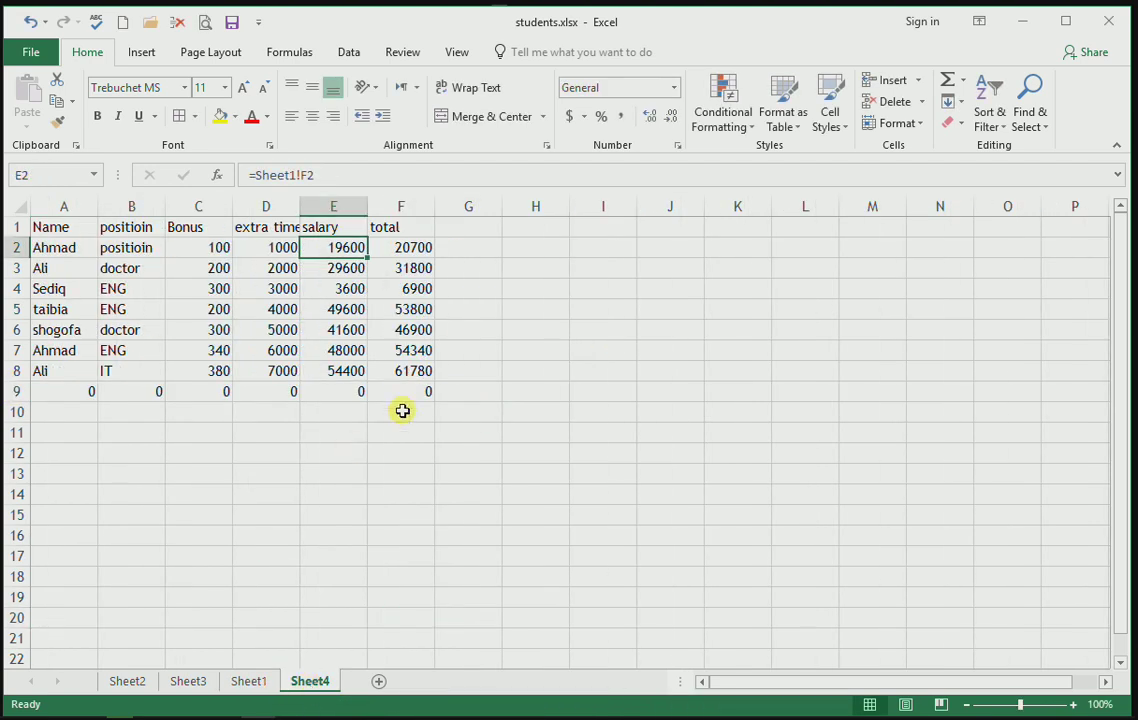
{"action": "left_click", "coordinate": [246, 682]}
{"action": "left_click", "coordinate": [309, 683]}
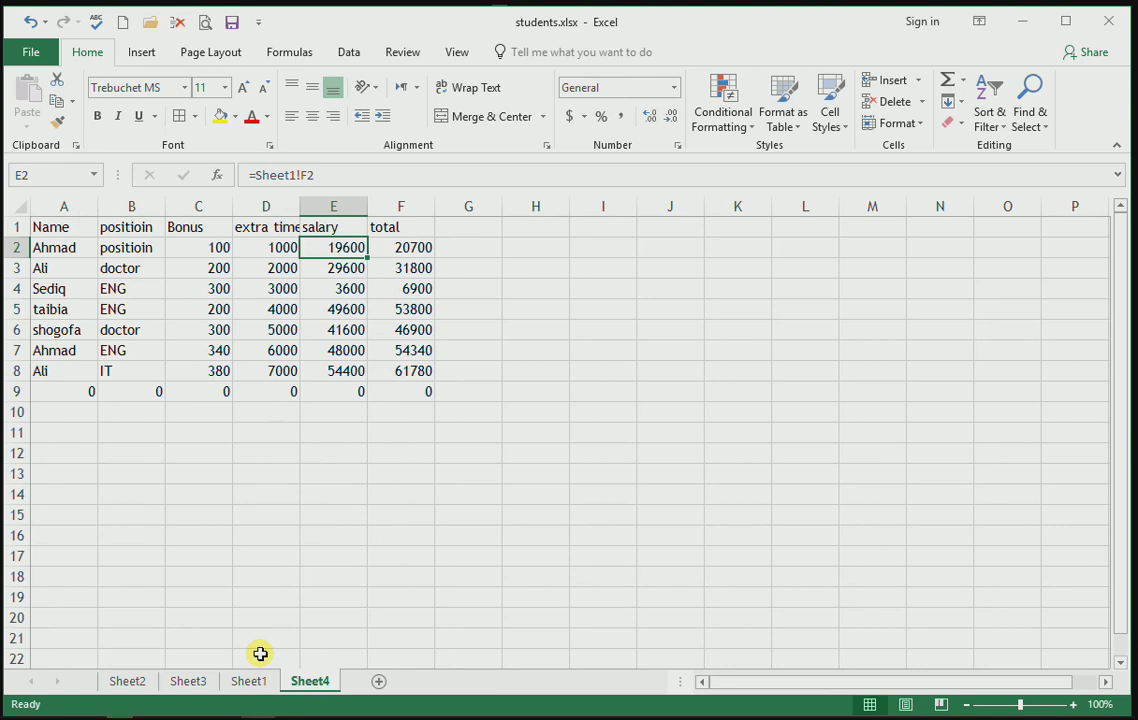
{"action": "key", "text": "Right"}
{"action": "key", "text": "Down"}
{"action": "key", "text": "Down"}
{"action": "key", "text": "Down"}
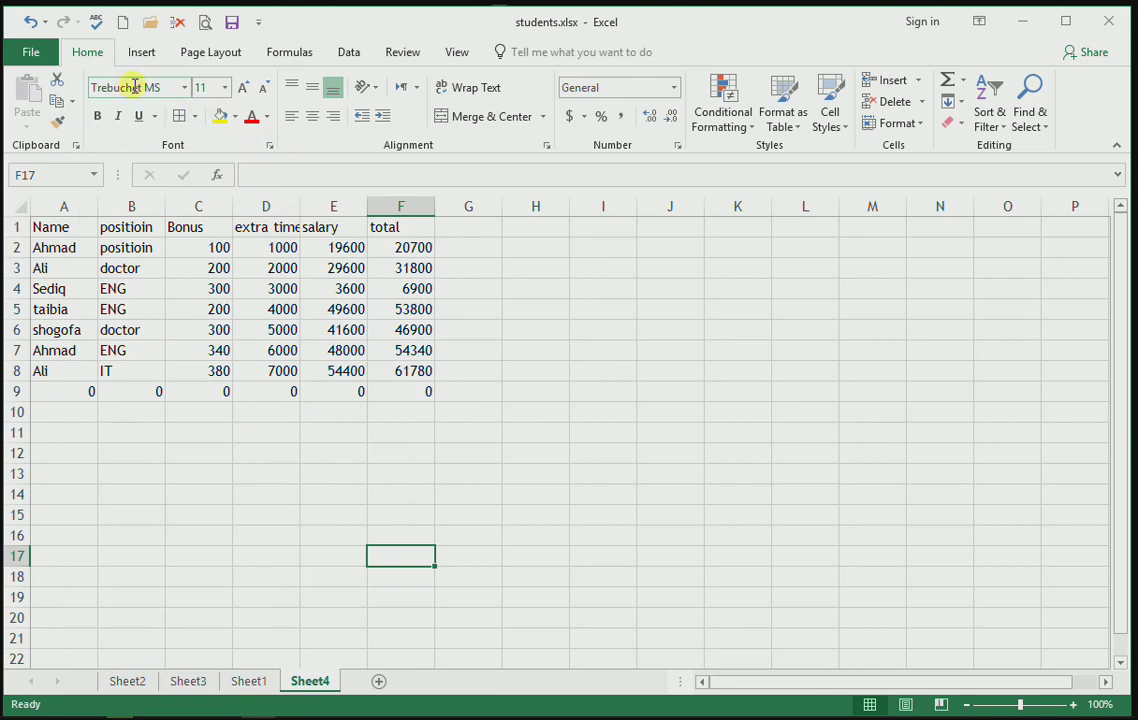
Step: Preview Arial in Format Cells, then cancel without changing the font
{"action": "left_click", "coordinate": [268, 146]}
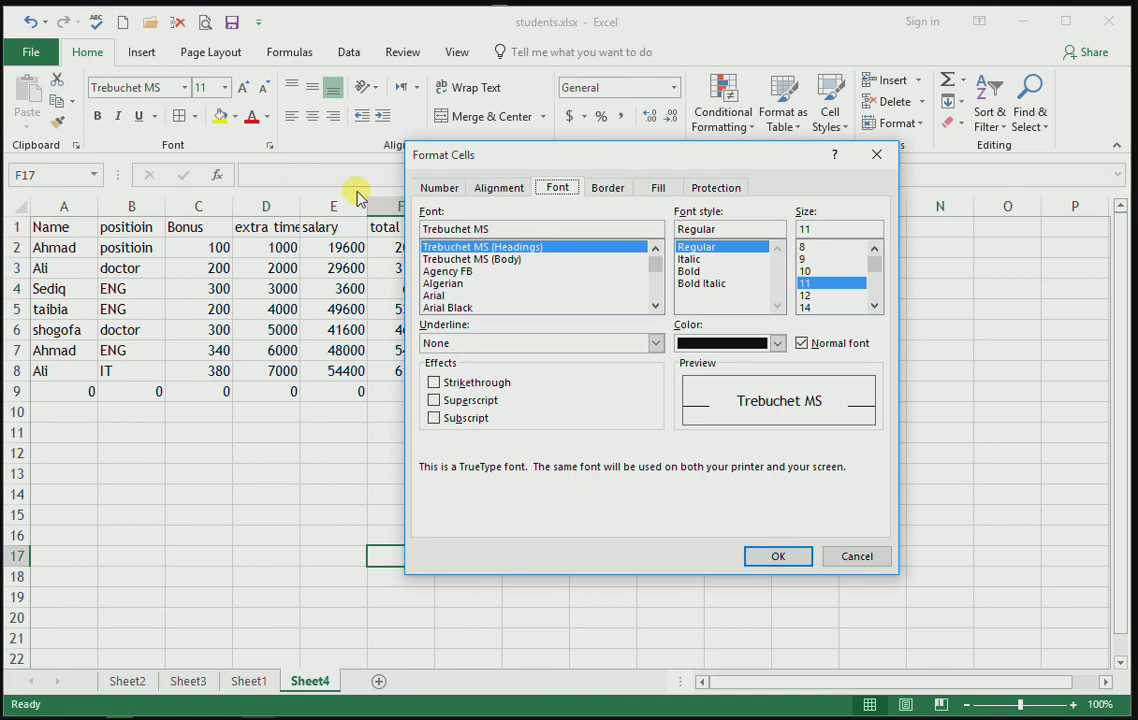
{"action": "left_click", "coordinate": [436, 295]}
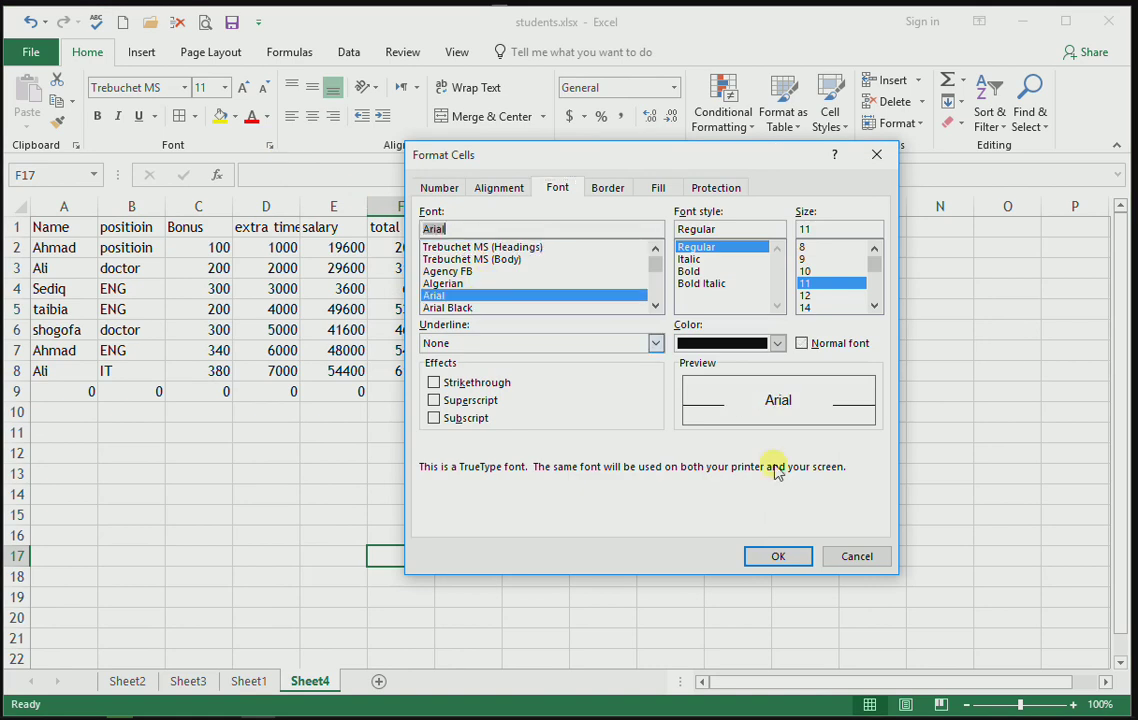
{"action": "left_click", "coordinate": [856, 556]}
Step: Enter 'Afghanistan' in cell H12
{"action": "left_click", "coordinate": [506, 450]}
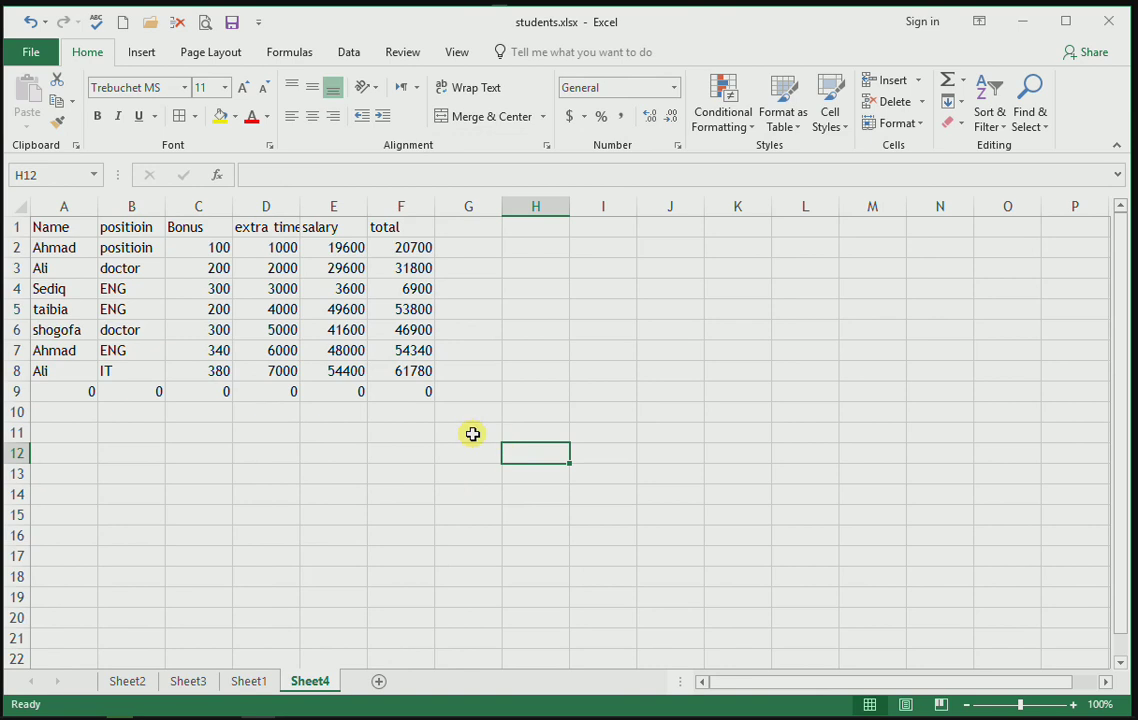
{"action": "type", "text": "Afghanistan"}
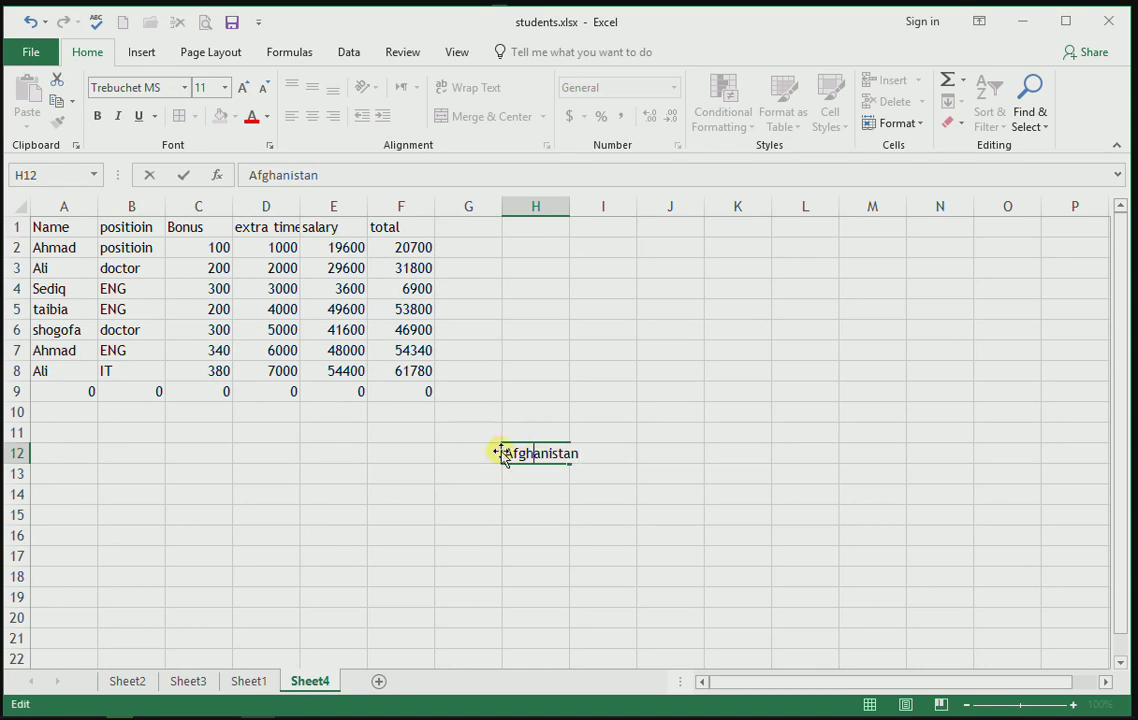
{"action": "left_click", "coordinate": [498, 452]}
{"action": "left_click", "coordinate": [545, 453]}
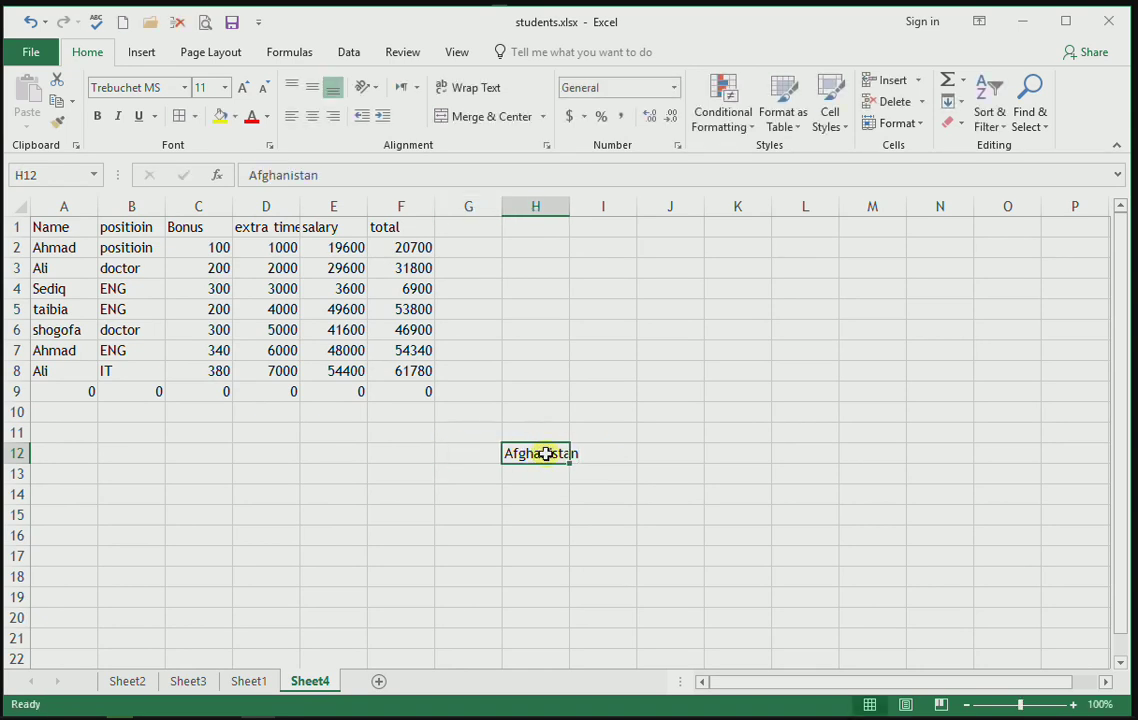
Step: Format H12 as red 28 pt Yu Gothic UI Semibold italic, double-underlined, with strikethrough
{"action": "left_click", "coordinate": [269, 145]}
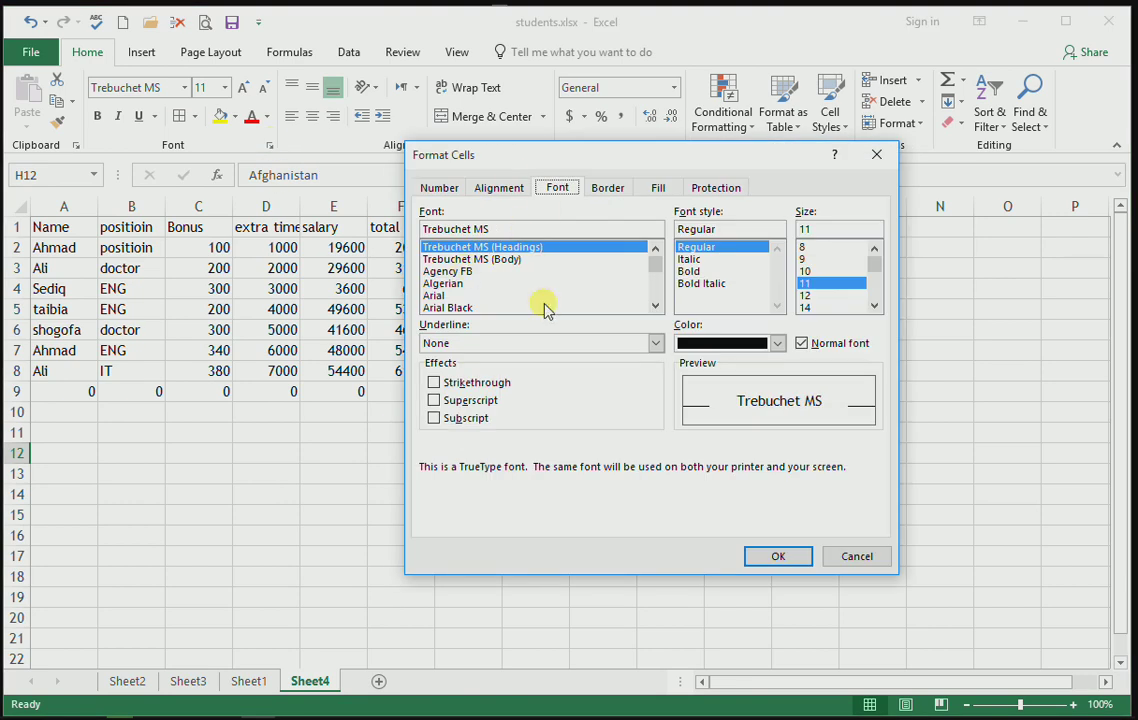
{"action": "left_click_drag", "start_coordinate": [660, 272], "coordinate": [658, 298]}
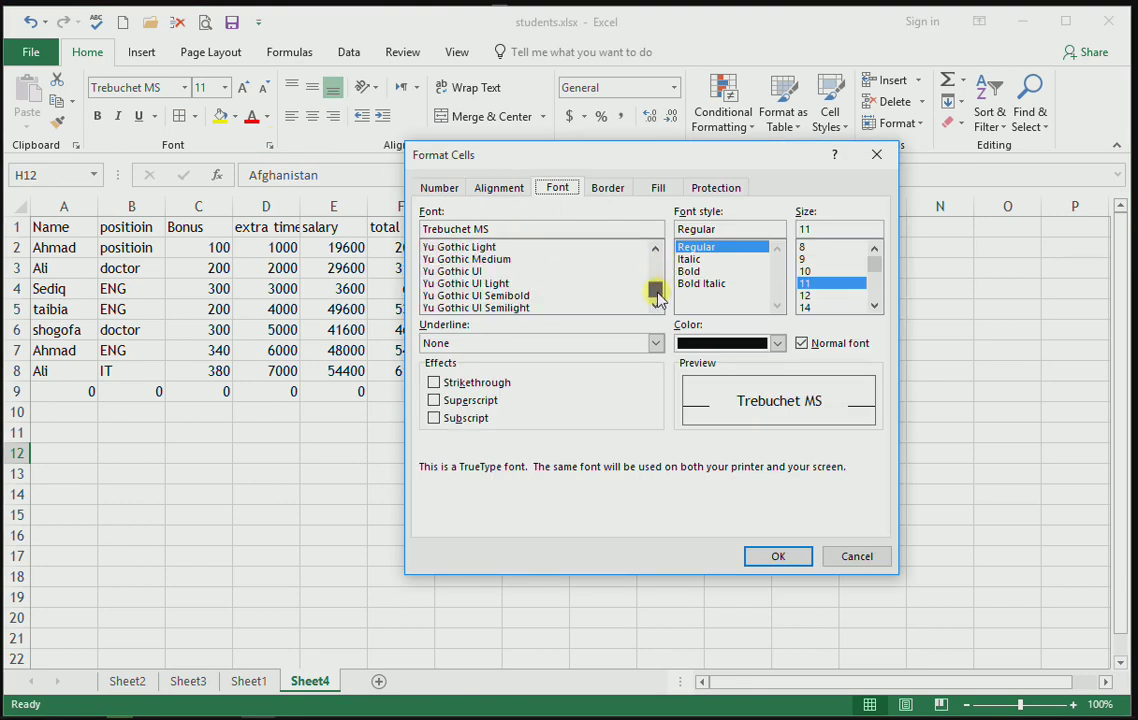
{"action": "left_click", "coordinate": [470, 295]}
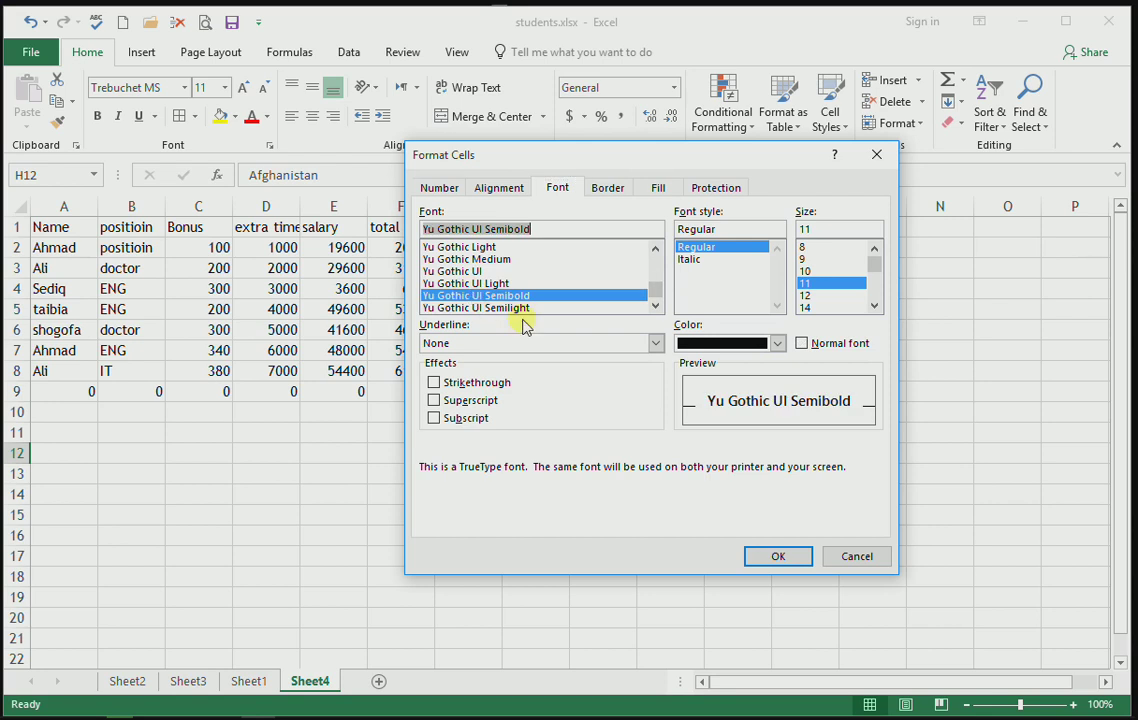
{"action": "left_click", "coordinate": [716, 259]}
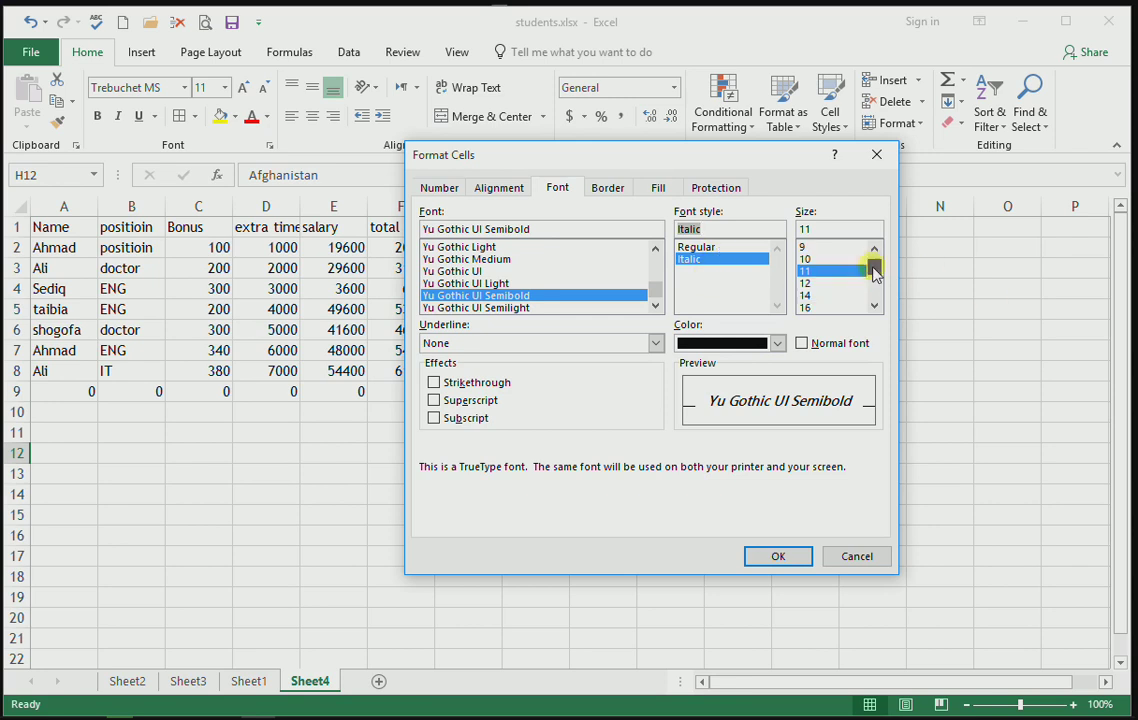
{"action": "left_click_drag", "start_coordinate": [873, 262], "coordinate": [874, 285]}
{"action": "left_click", "coordinate": [826, 308]}
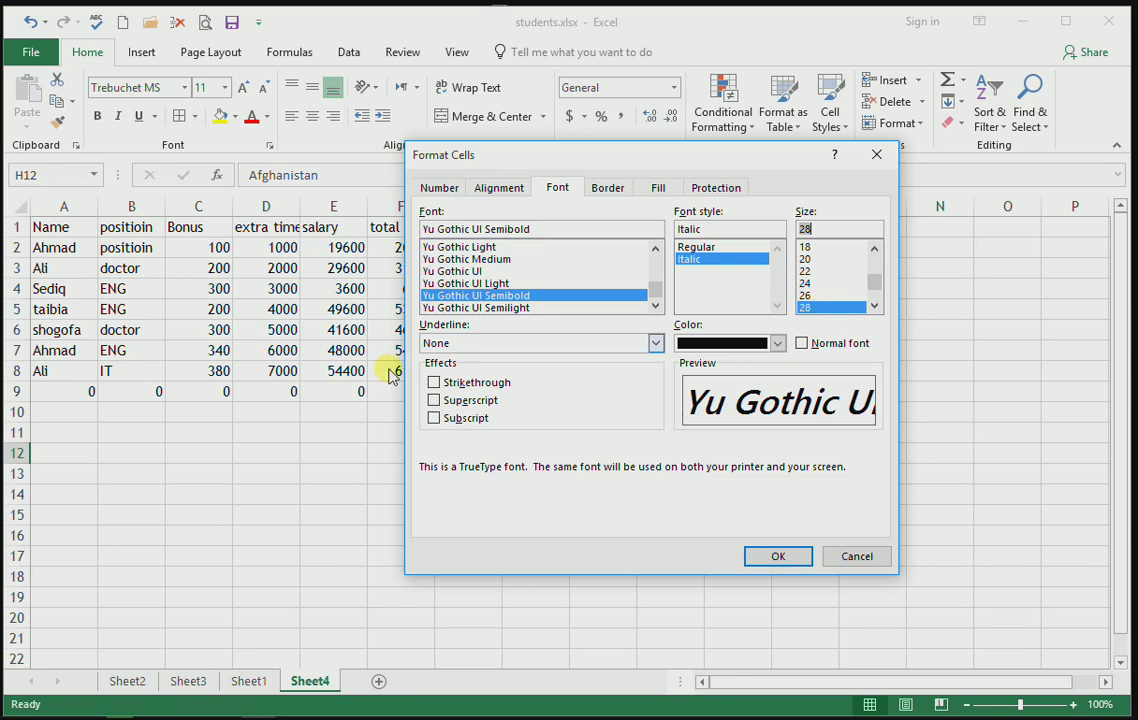
{"action": "left_click", "coordinate": [470, 385]}
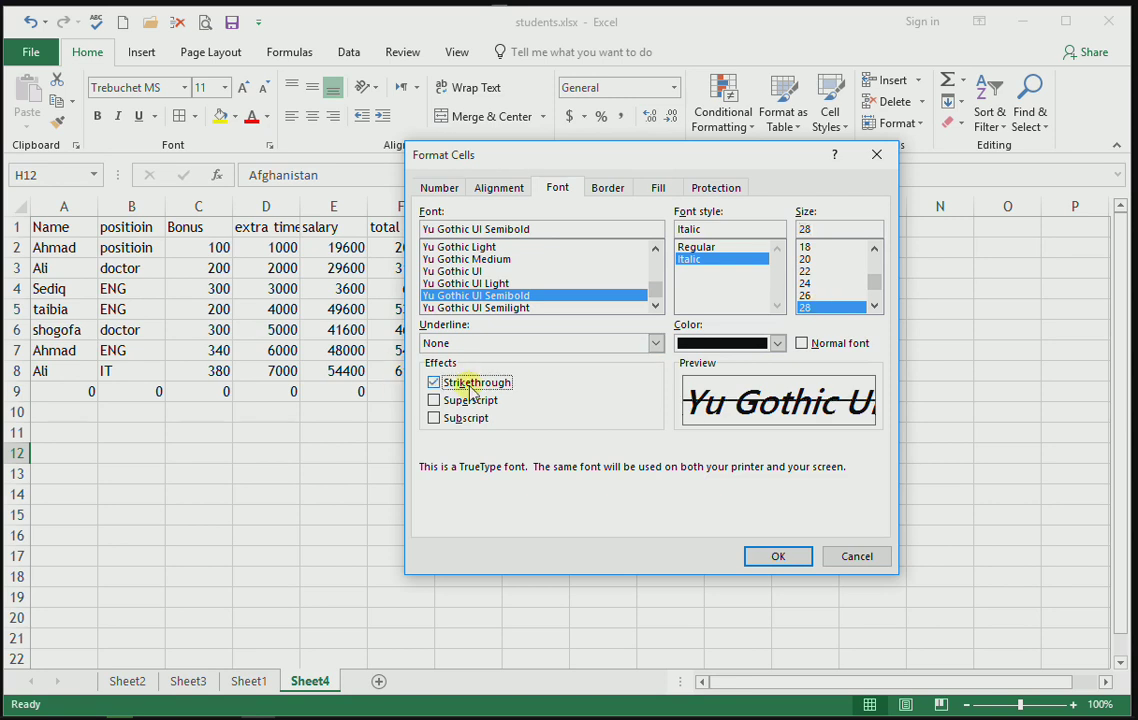
{"action": "left_click", "coordinate": [522, 343]}
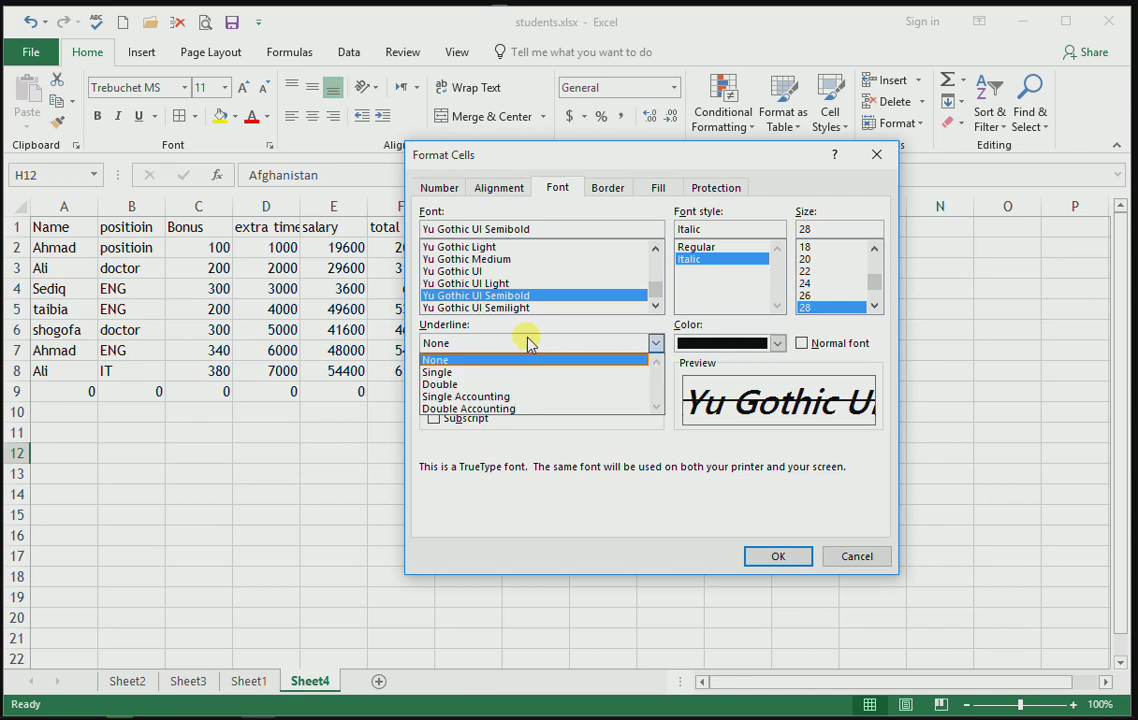
{"action": "left_click", "coordinate": [518, 385]}
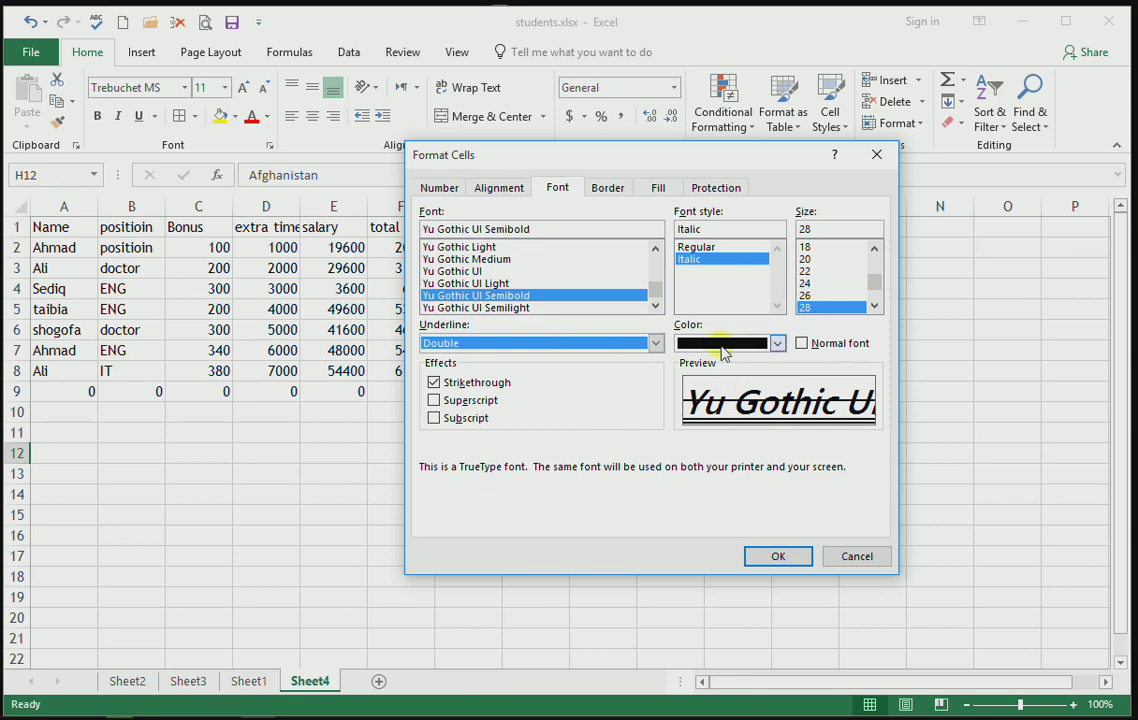
{"action": "left_click", "coordinate": [724, 345]}
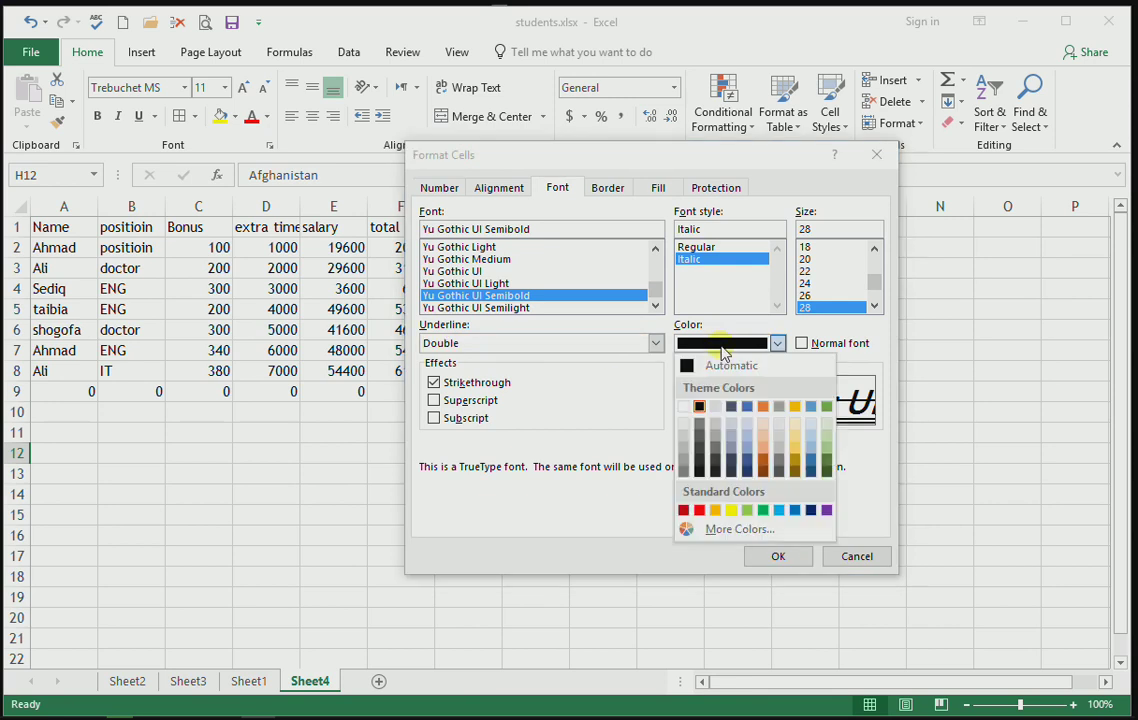
{"action": "left_click", "coordinate": [699, 510]}
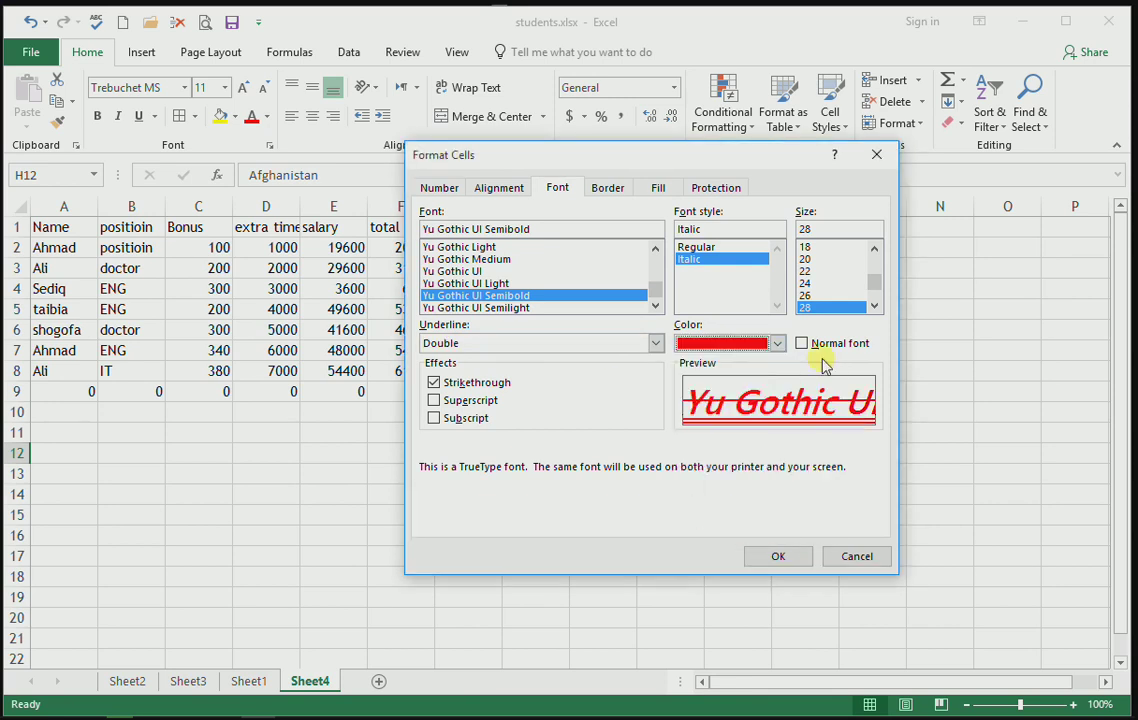
{"action": "left_click", "coordinate": [776, 555]}
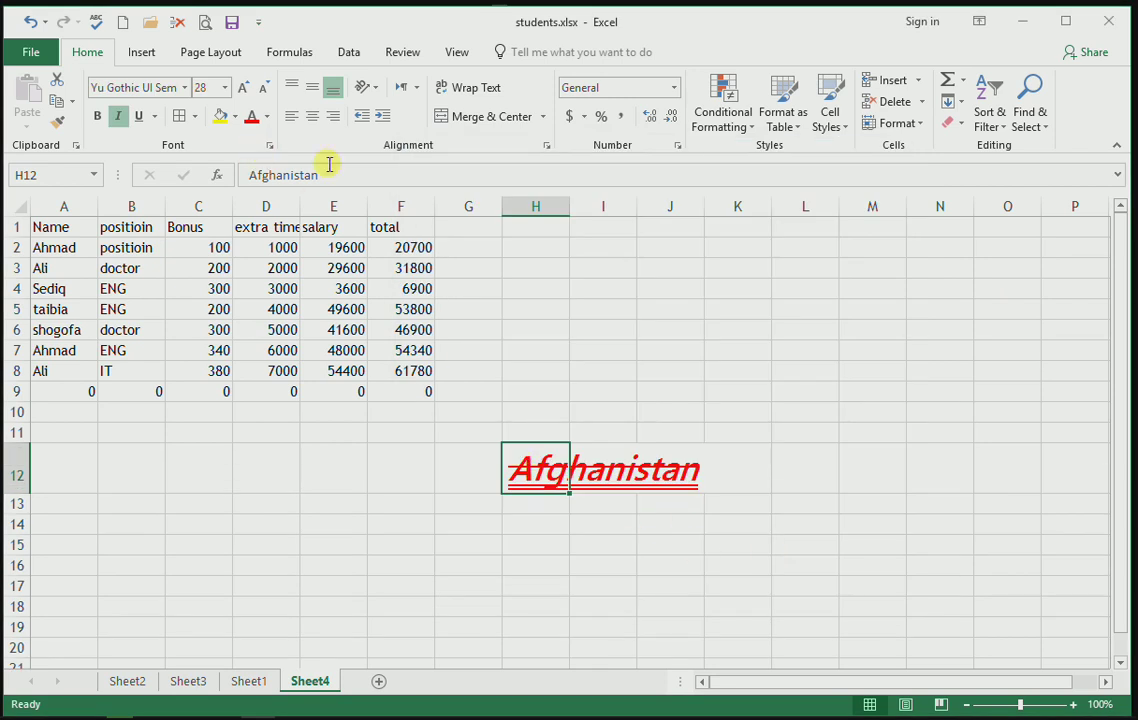
Step: Reset H12 to the Normal font, plain Trebuchet MS 11 black, then confirm nothing else changes
{"action": "left_click", "coordinate": [270, 145]}
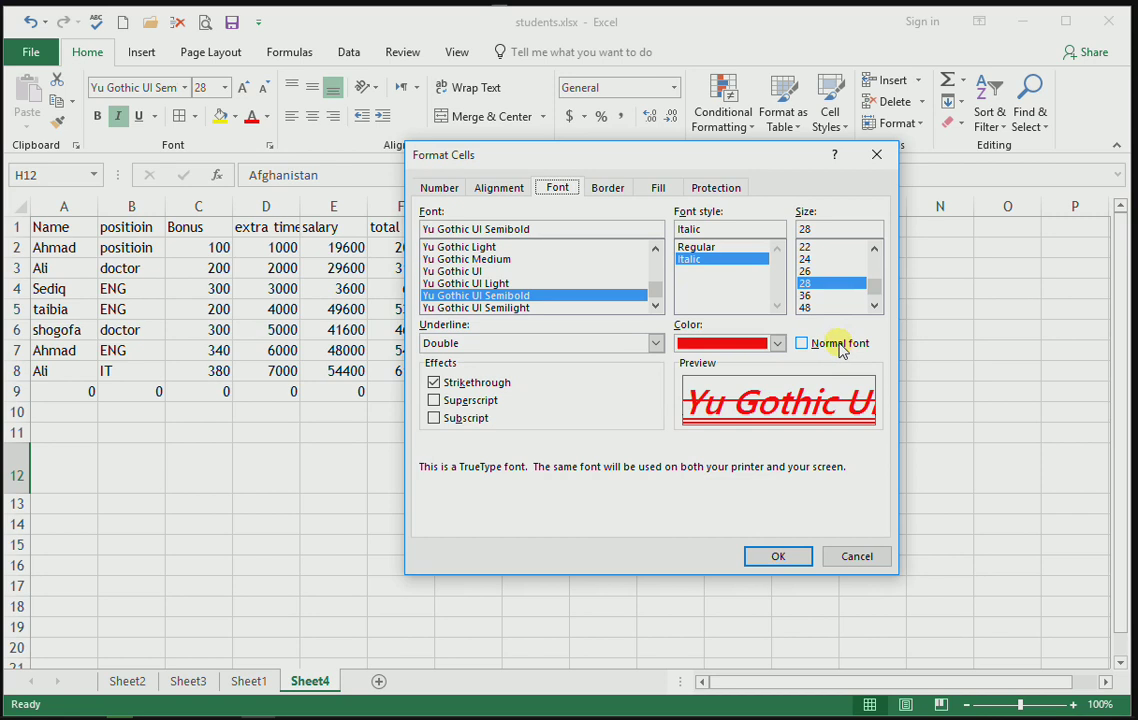
{"action": "left_click", "coordinate": [840, 344]}
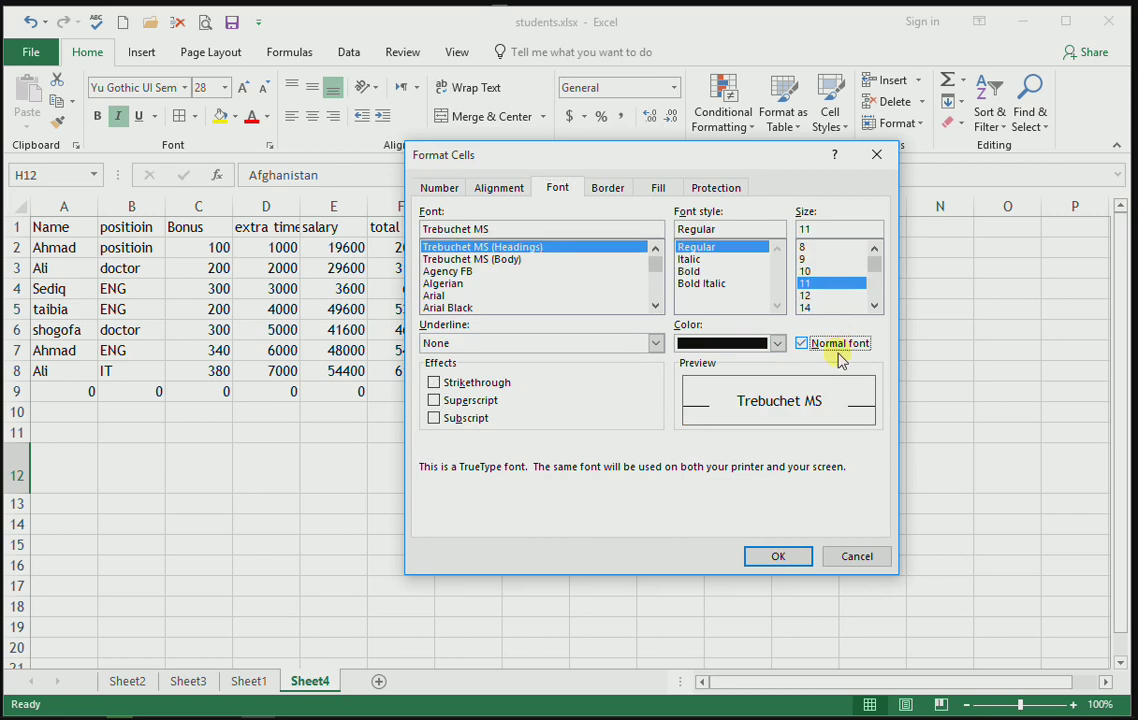
{"action": "left_click", "coordinate": [788, 553]}
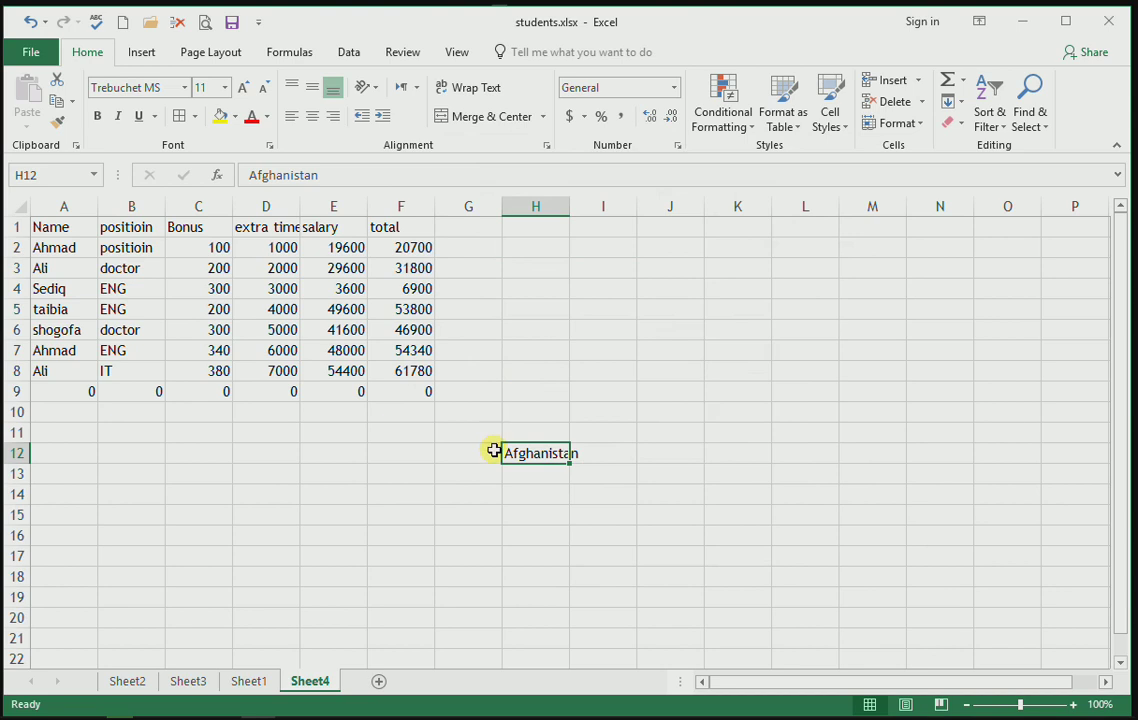
{"action": "left_click", "coordinate": [269, 145]}
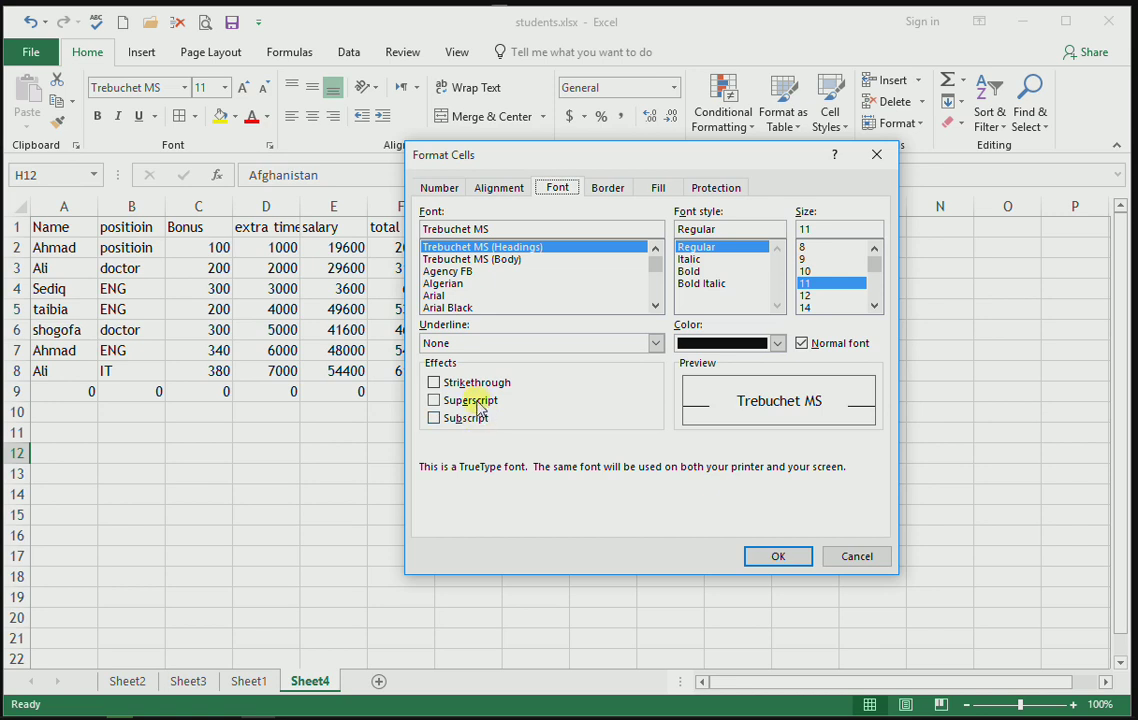
{"action": "left_click", "coordinate": [857, 557]}
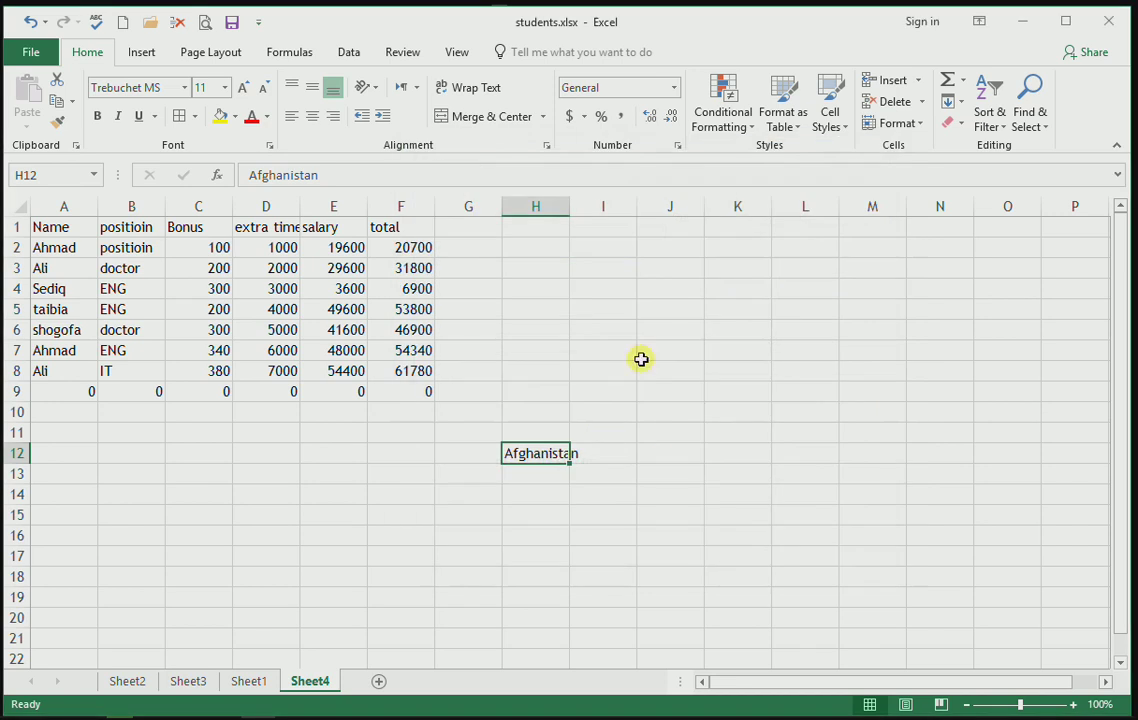
{"action": "left_click", "coordinate": [641, 356]}
Step: Widen column I and make row 9 taller
{"action": "left_click_drag", "start_coordinate": [616, 327], "coordinate": [688, 356]}
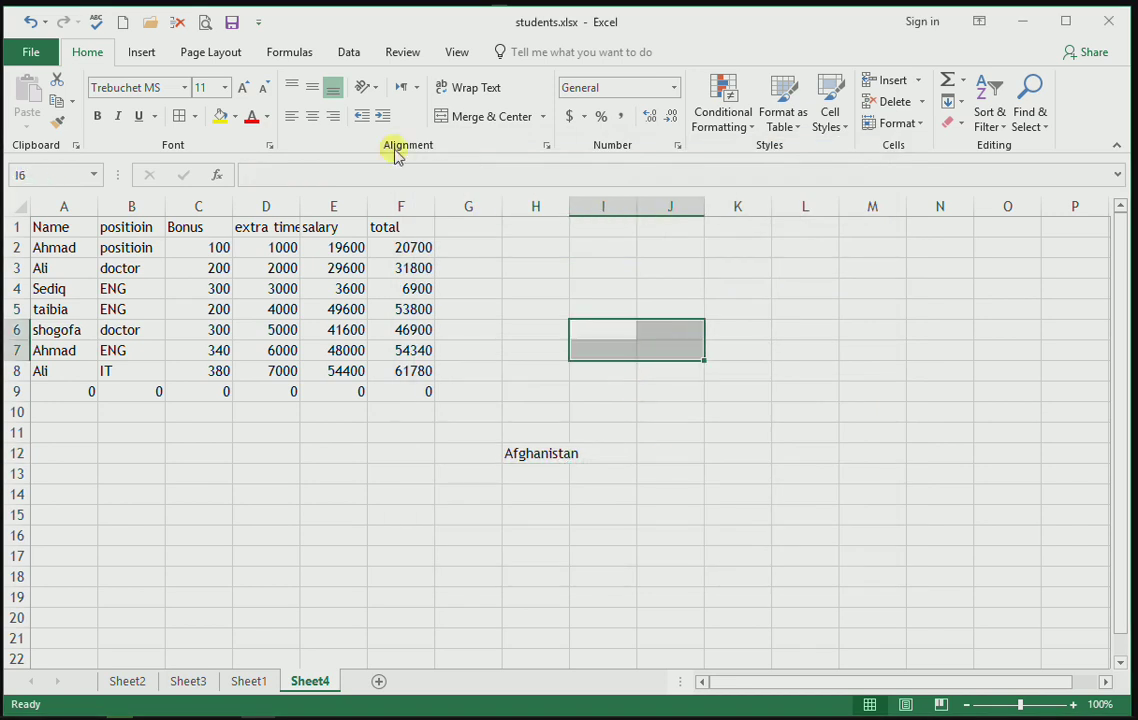
{"action": "left_click", "coordinate": [627, 246]}
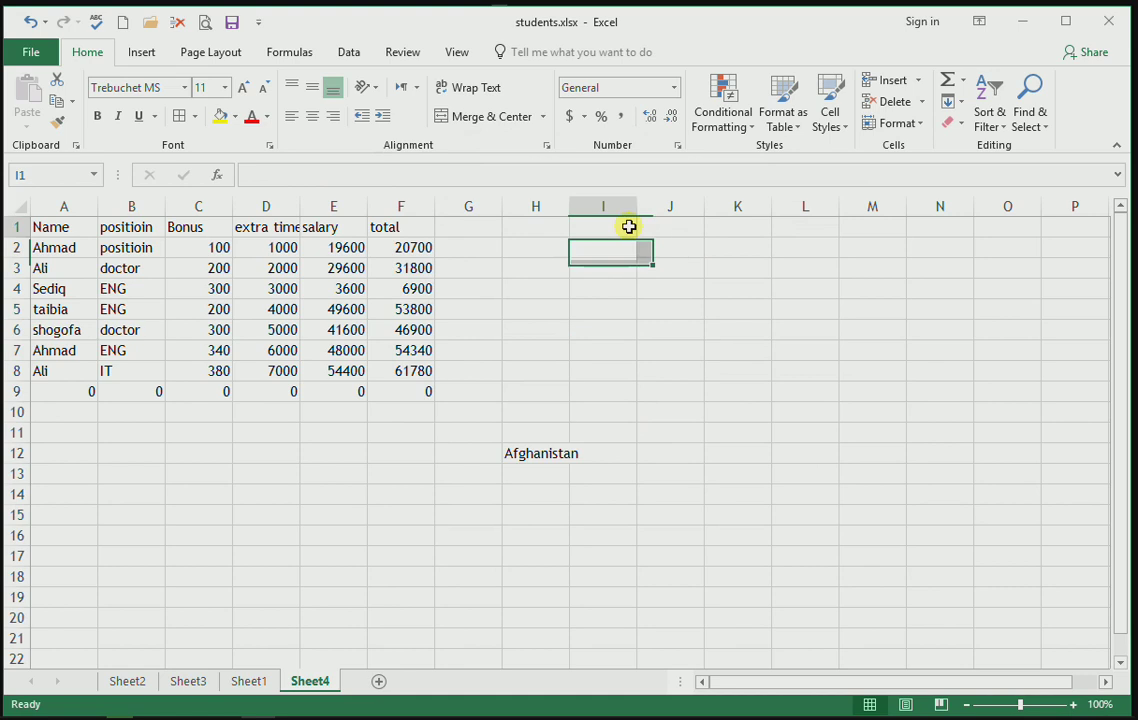
{"action": "left_click", "coordinate": [627, 225]}
{"action": "left_click", "coordinate": [622, 390]}
{"action": "left_click_drag", "start_coordinate": [637, 204], "coordinate": [695, 204]}
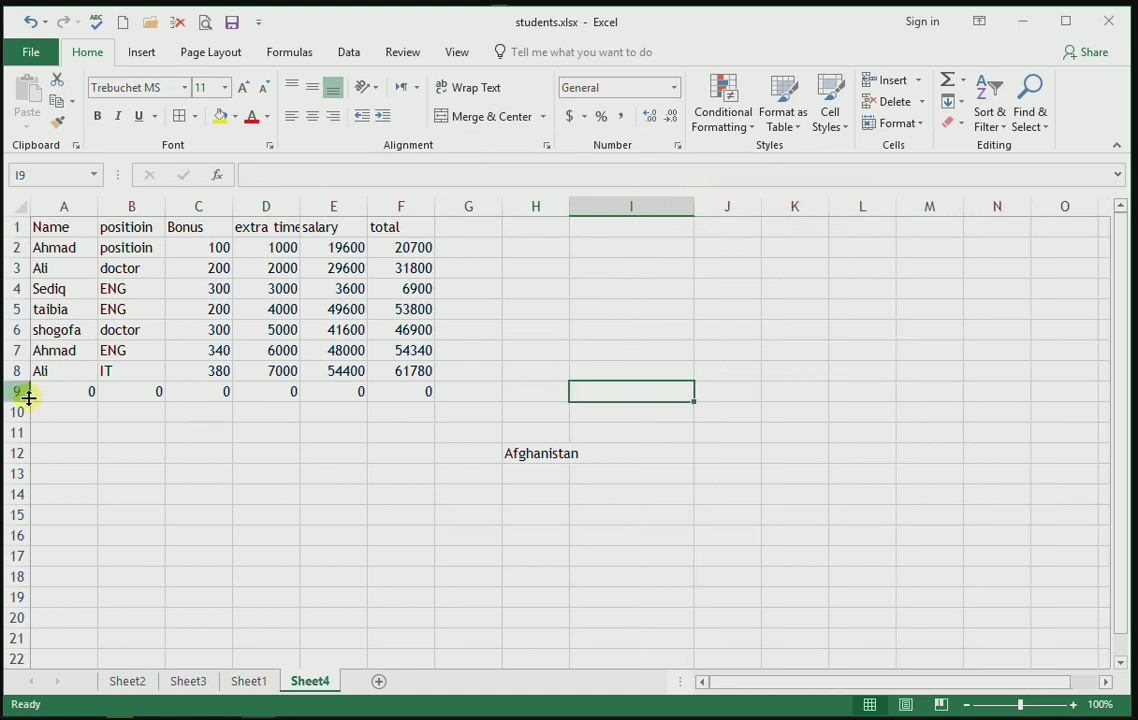
{"action": "left_click_drag", "start_coordinate": [26, 401], "coordinate": [31, 447]}
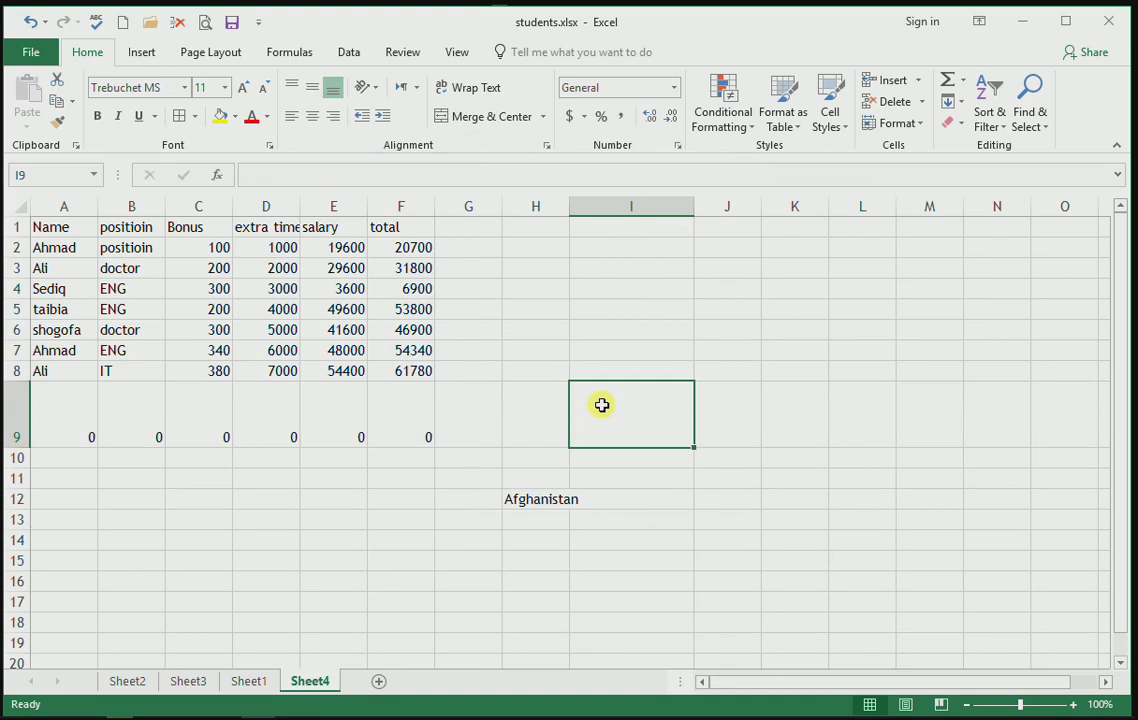
Step: Type 25 into I9, select the 5, and bring up its font formatting settings
{"action": "type", "text": "25"}
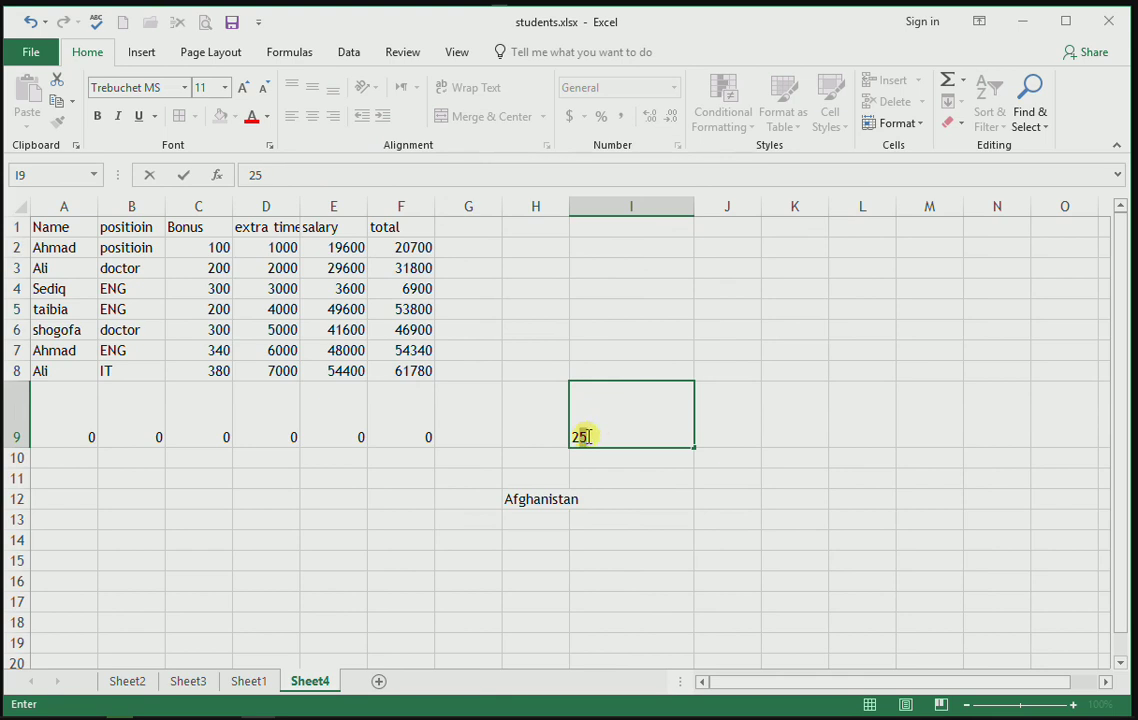
{"action": "left_click_drag", "start_coordinate": [588, 437], "coordinate": [579, 437]}
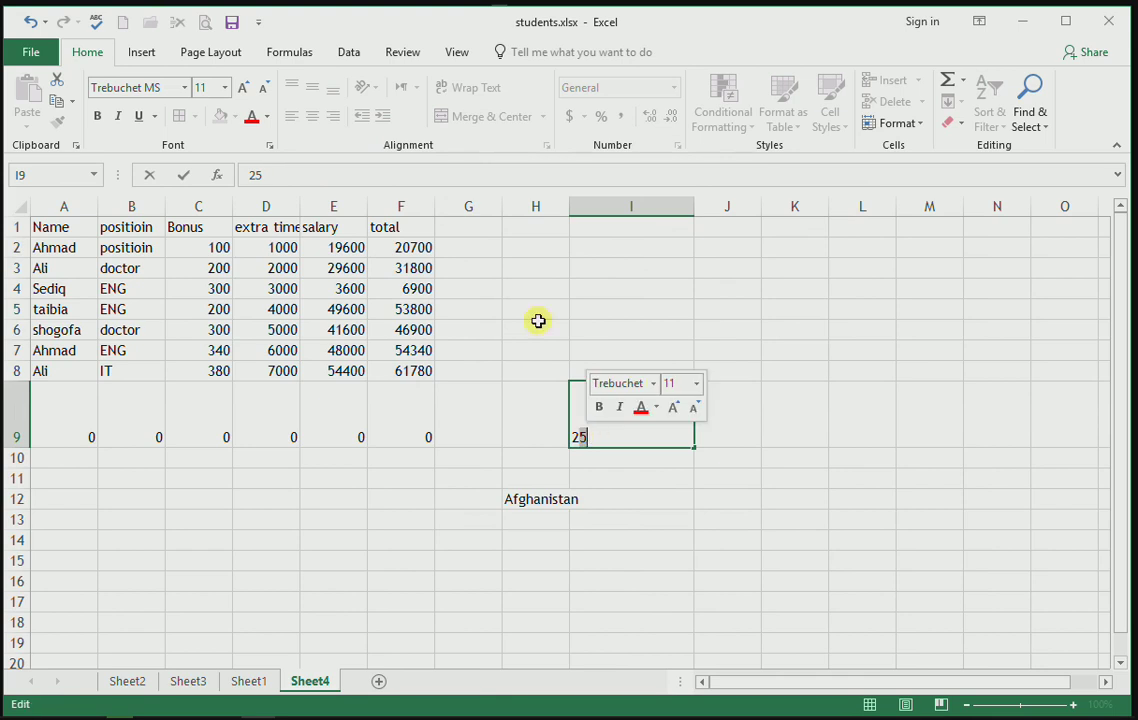
{"action": "left_click", "coordinate": [270, 146]}
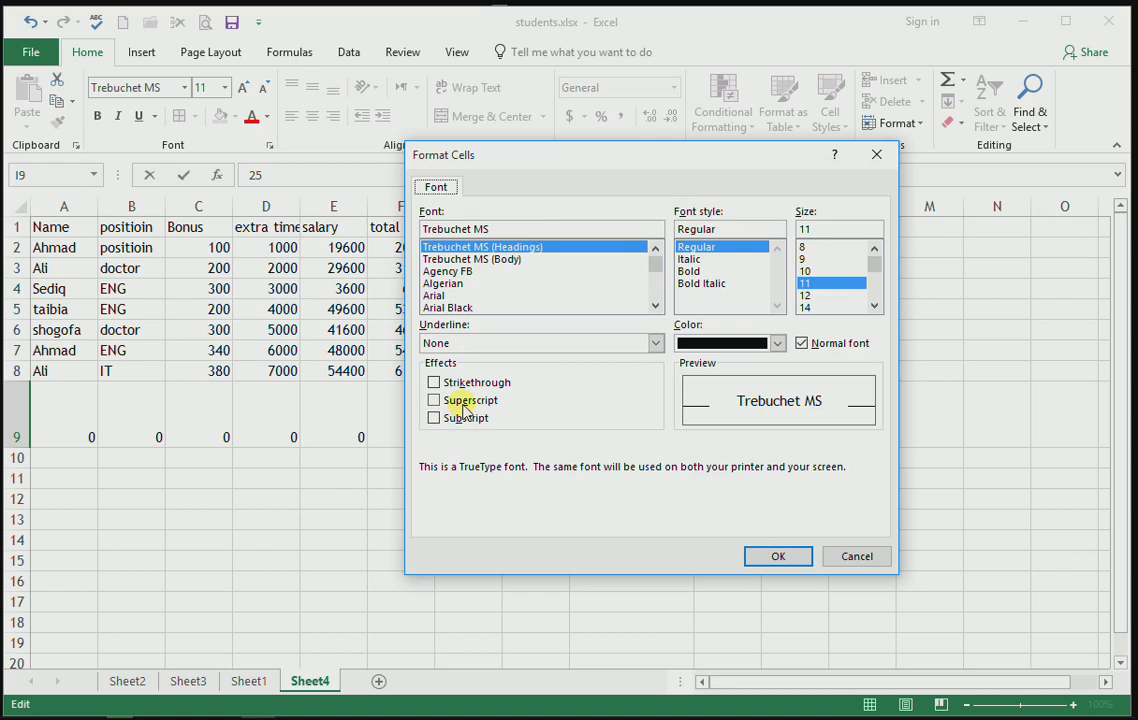
Step: Make the 5 in I9 superscript and increase its font size
{"action": "left_click", "coordinate": [463, 400]}
{"action": "left_click", "coordinate": [780, 558]}
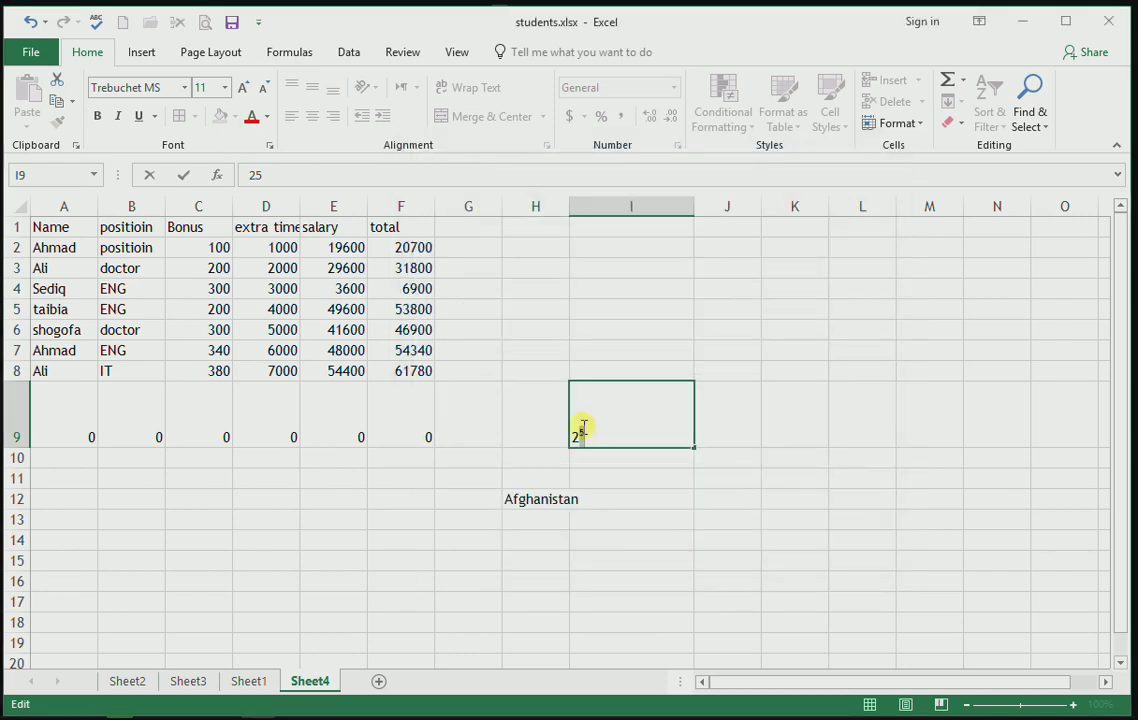
{"action": "left_click", "coordinate": [243, 90]}
{"action": "left_click", "coordinate": [243, 90]}
{"action": "left_click", "coordinate": [243, 90]}
Step: Replace the I9 entry with 78 and make the 8 subscript
{"action": "left_click_drag", "start_coordinate": [578, 437], "coordinate": [590, 439]}
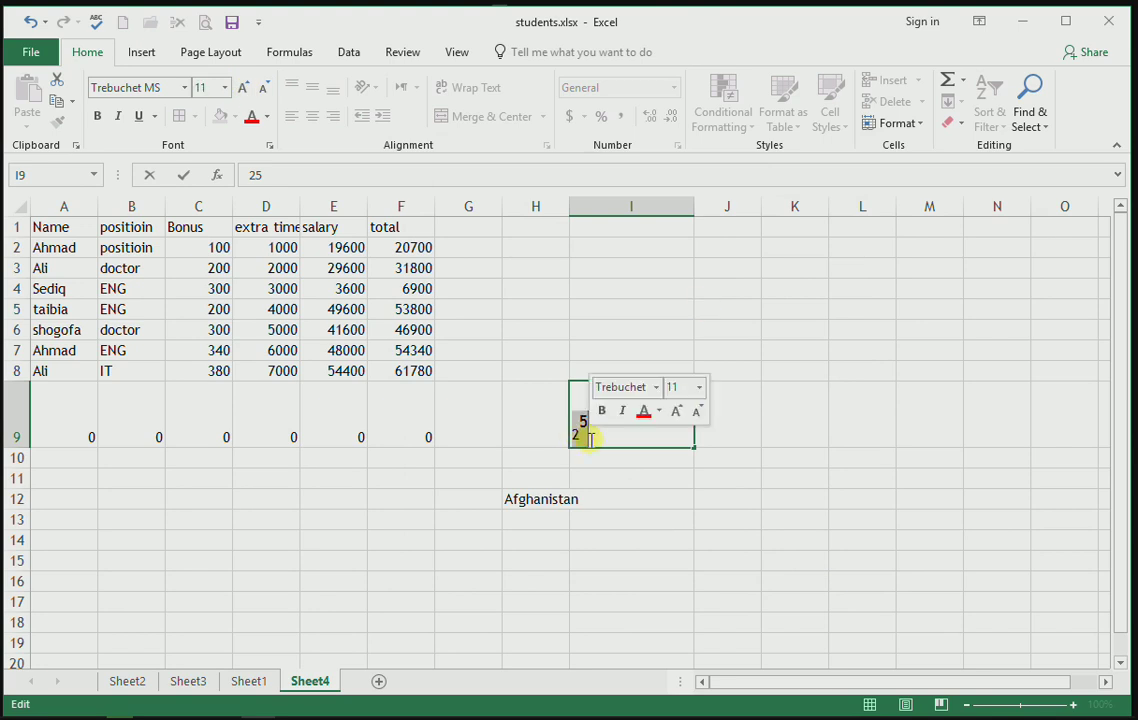
{"action": "key", "text": "BackSpace"}
{"action": "key", "text": "BackSpace"}
{"action": "type", "text": "78"}
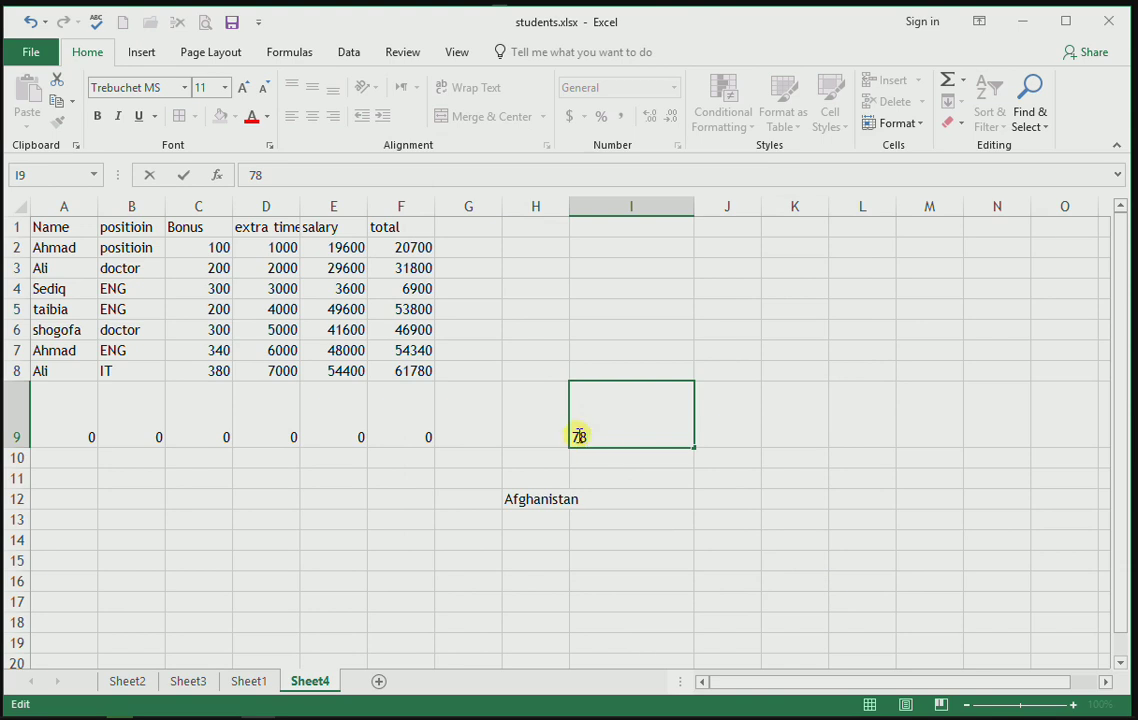
{"action": "double_click", "coordinate": [586, 437]}
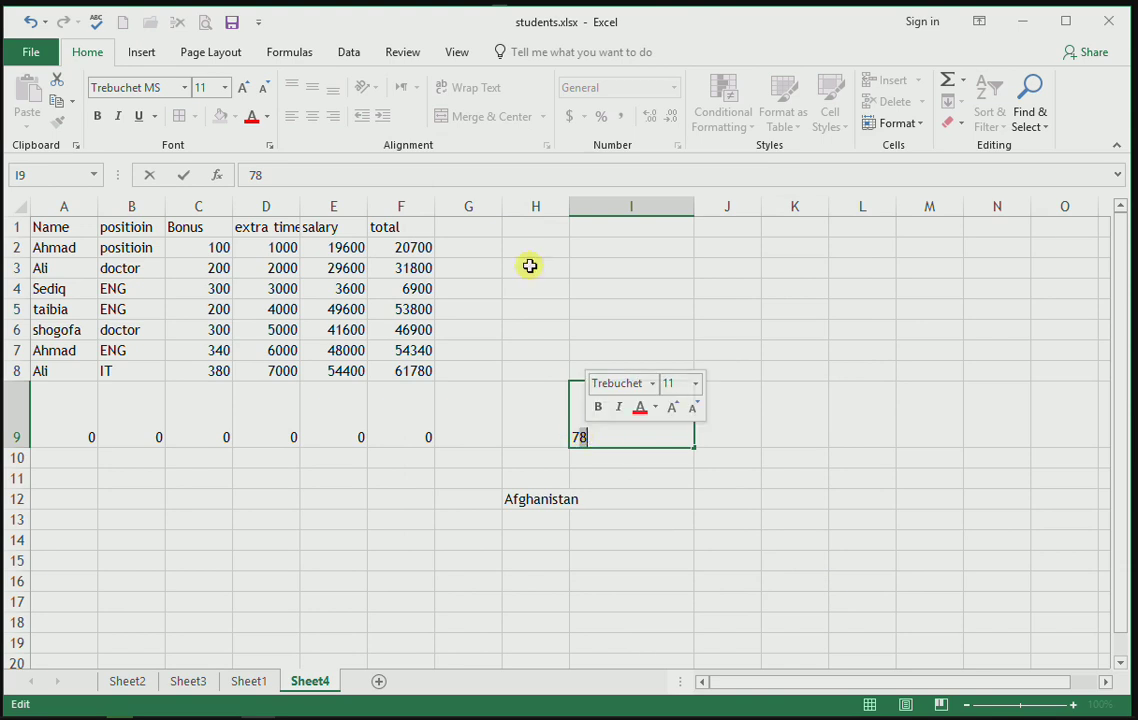
{"action": "left_click", "coordinate": [269, 145]}
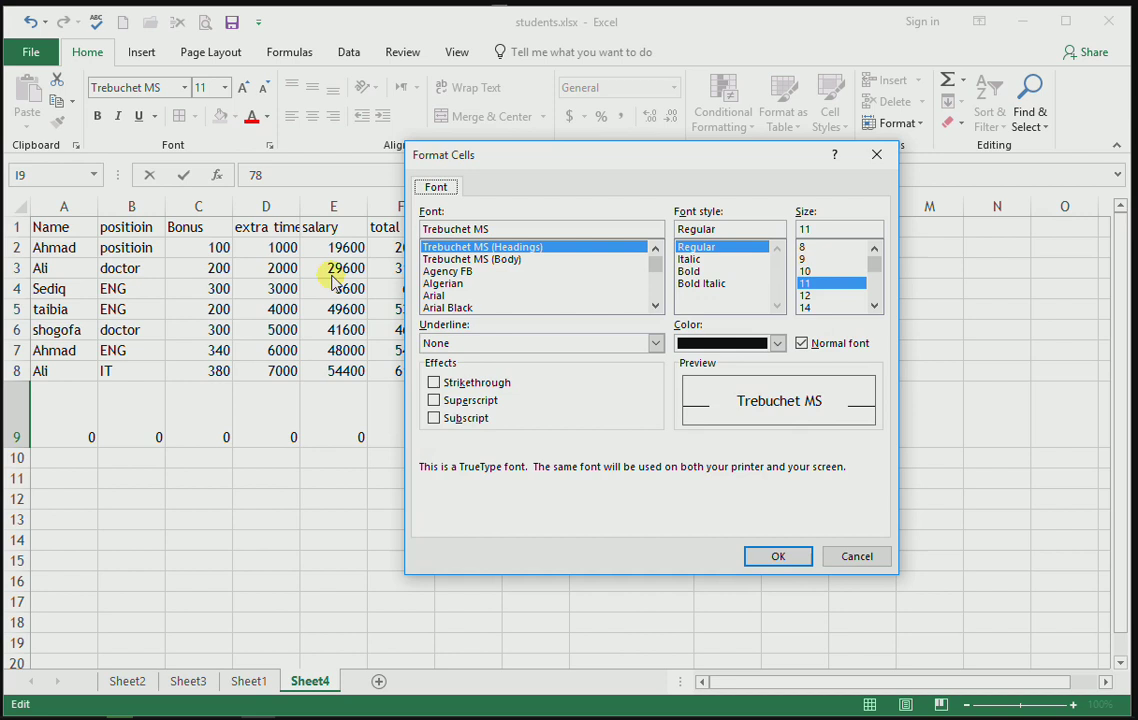
{"action": "left_click", "coordinate": [466, 418]}
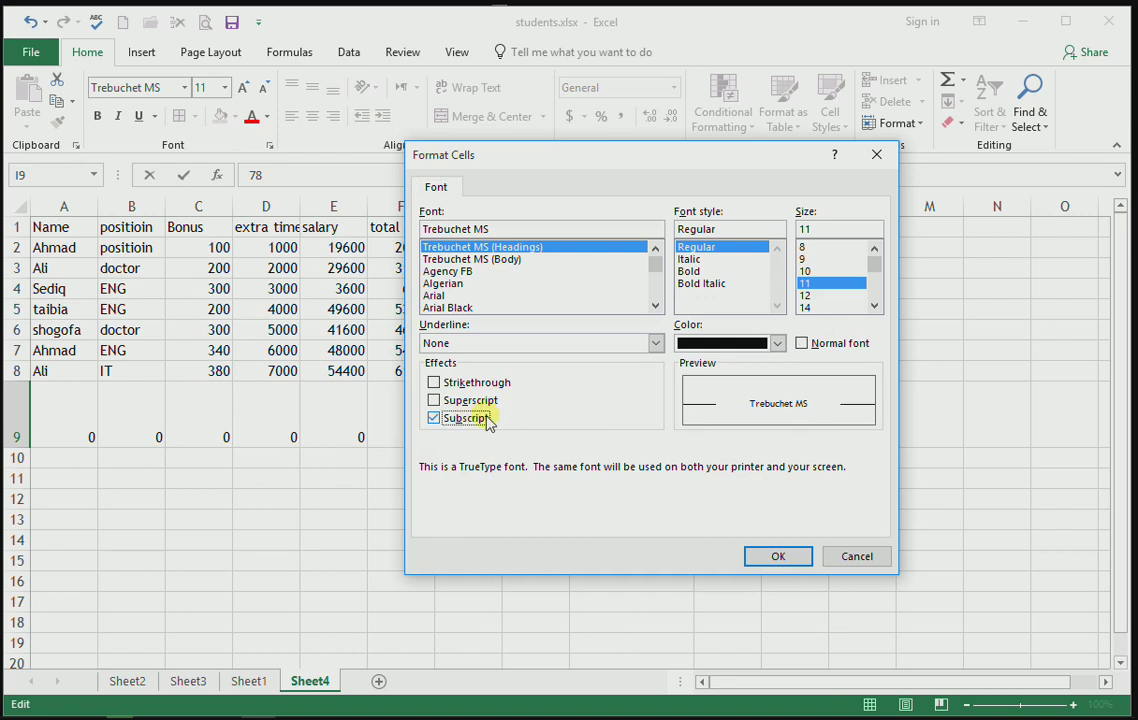
{"action": "left_click", "coordinate": [780, 558]}
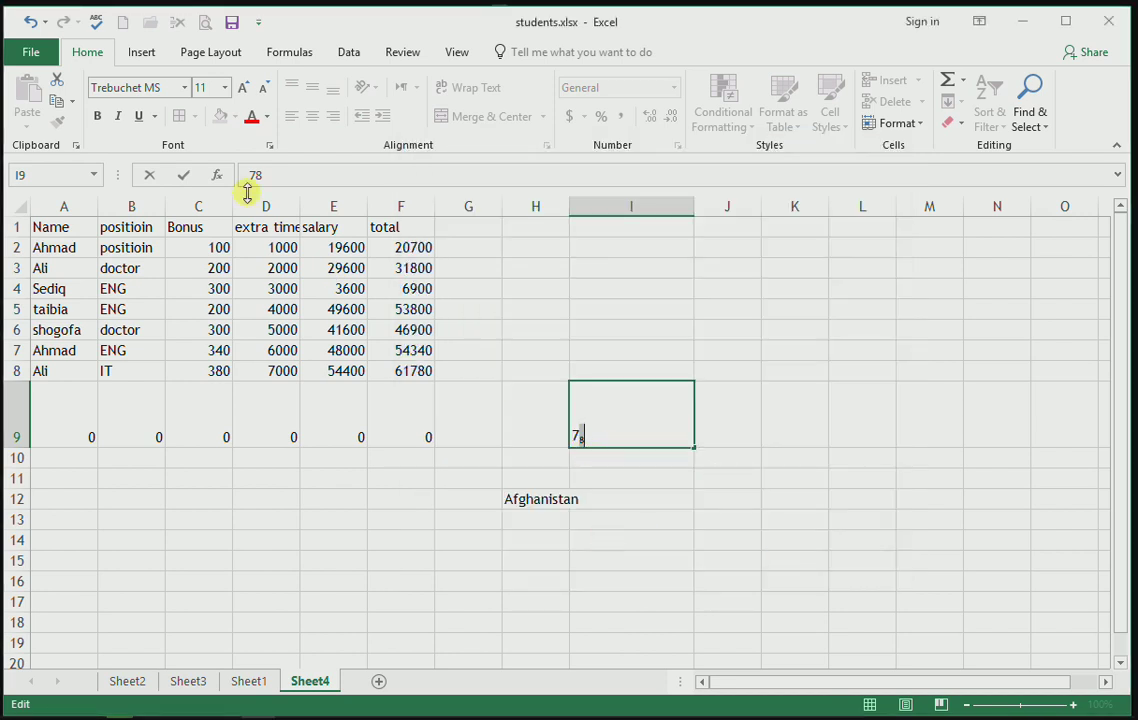
{"action": "left_click", "coordinate": [269, 145]}
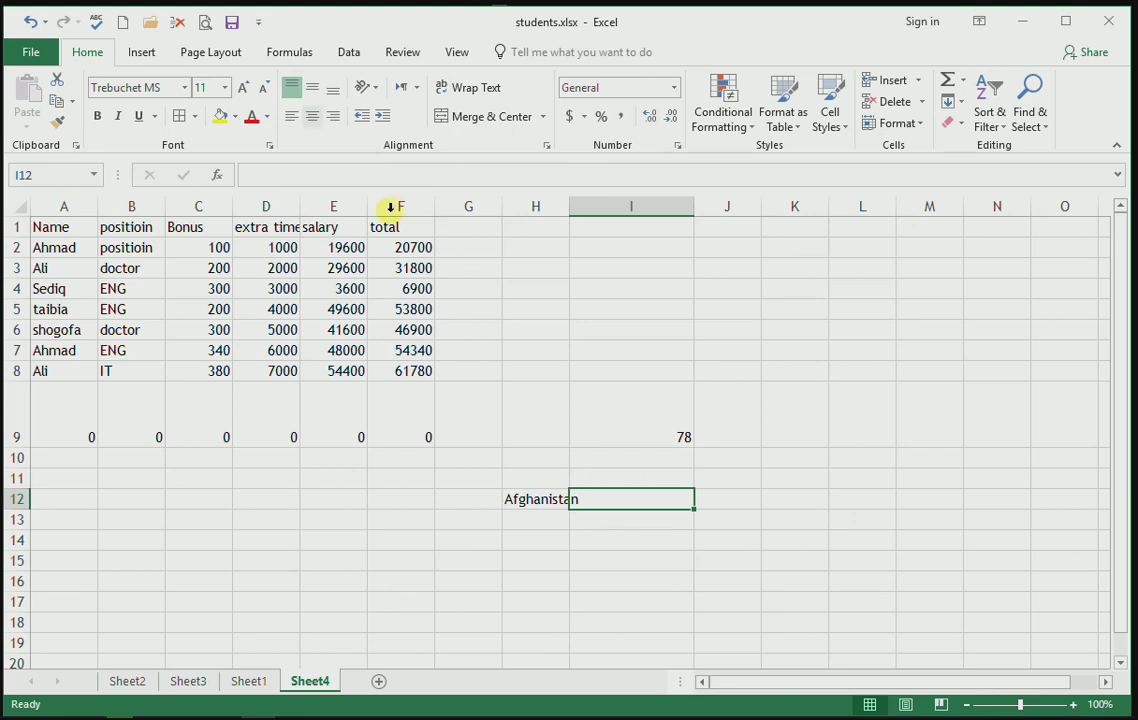
Step: Top-align Afghanistan in H12 and enter 'Afghan' in I9
{"action": "left_click", "coordinate": [537, 497]}
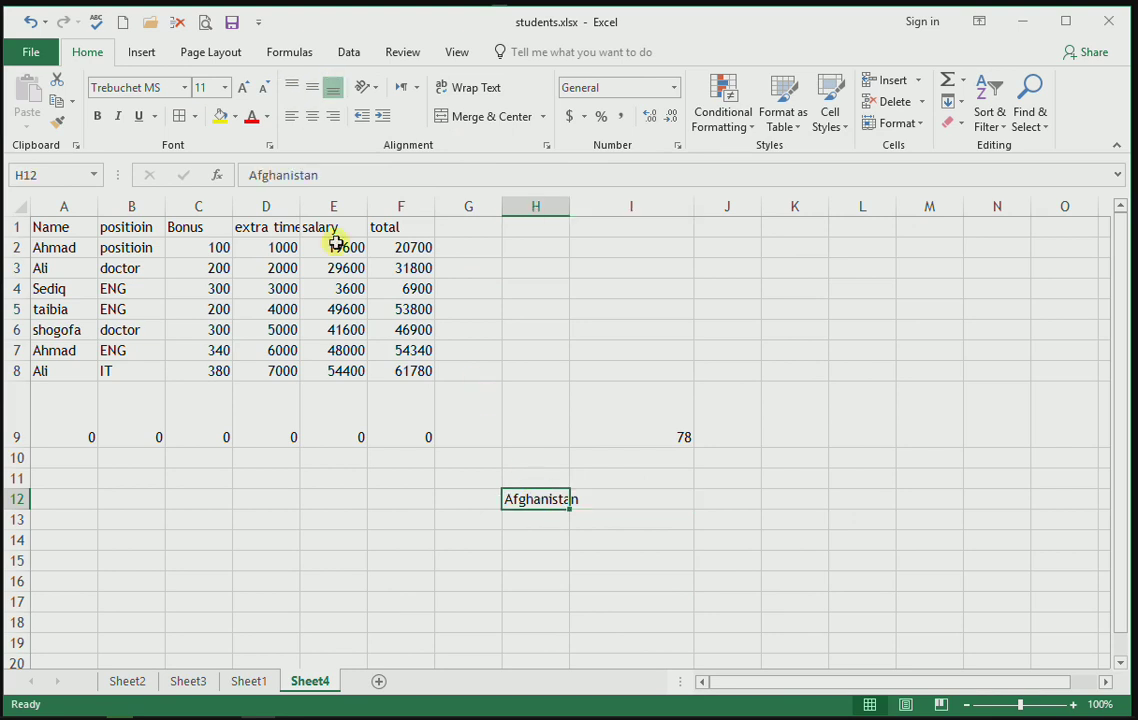
{"action": "left_click", "coordinate": [297, 88]}
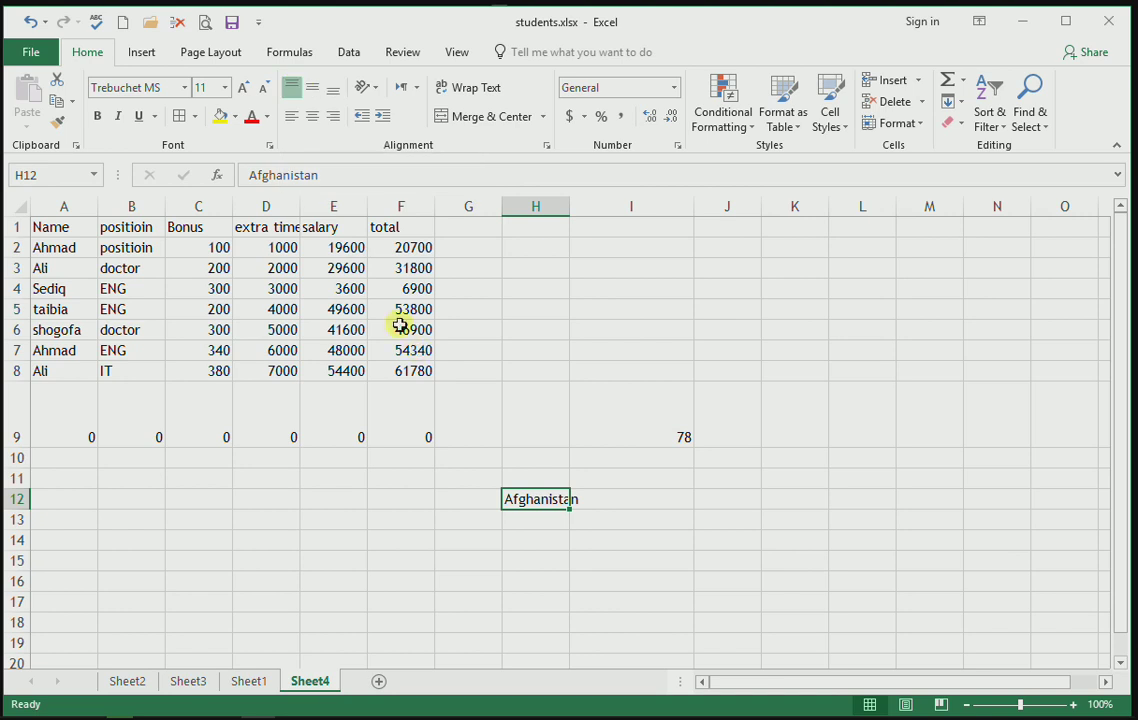
{"action": "left_click", "coordinate": [605, 400]}
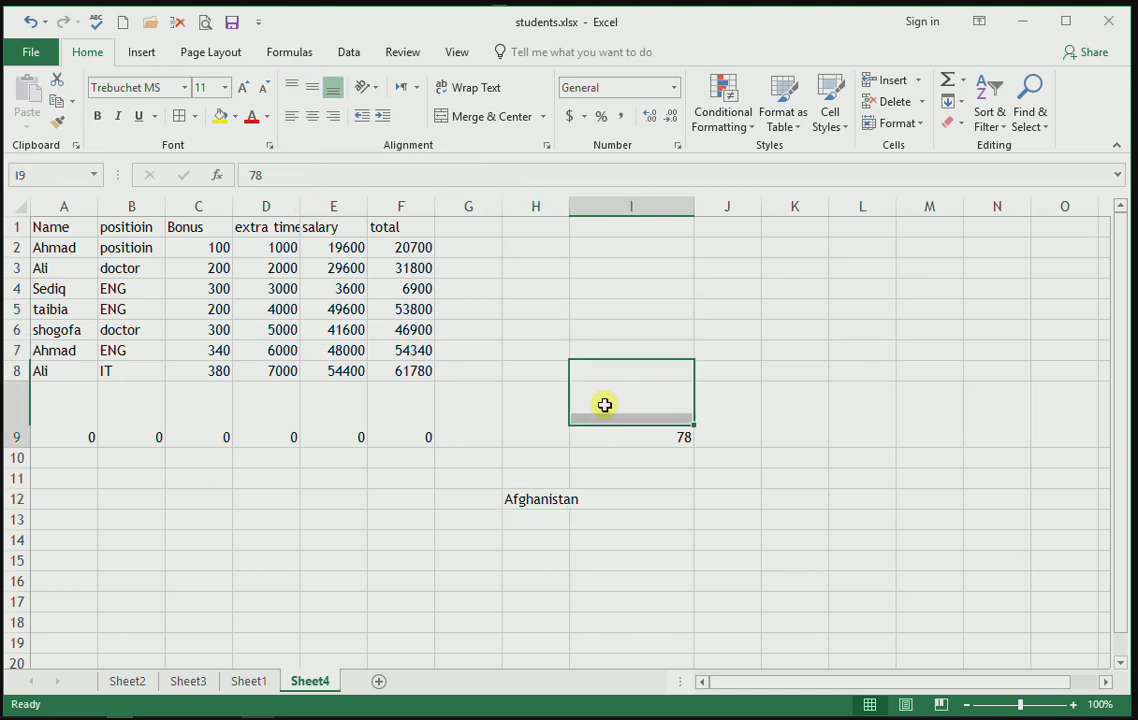
{"action": "type", "text": "AFghan"}
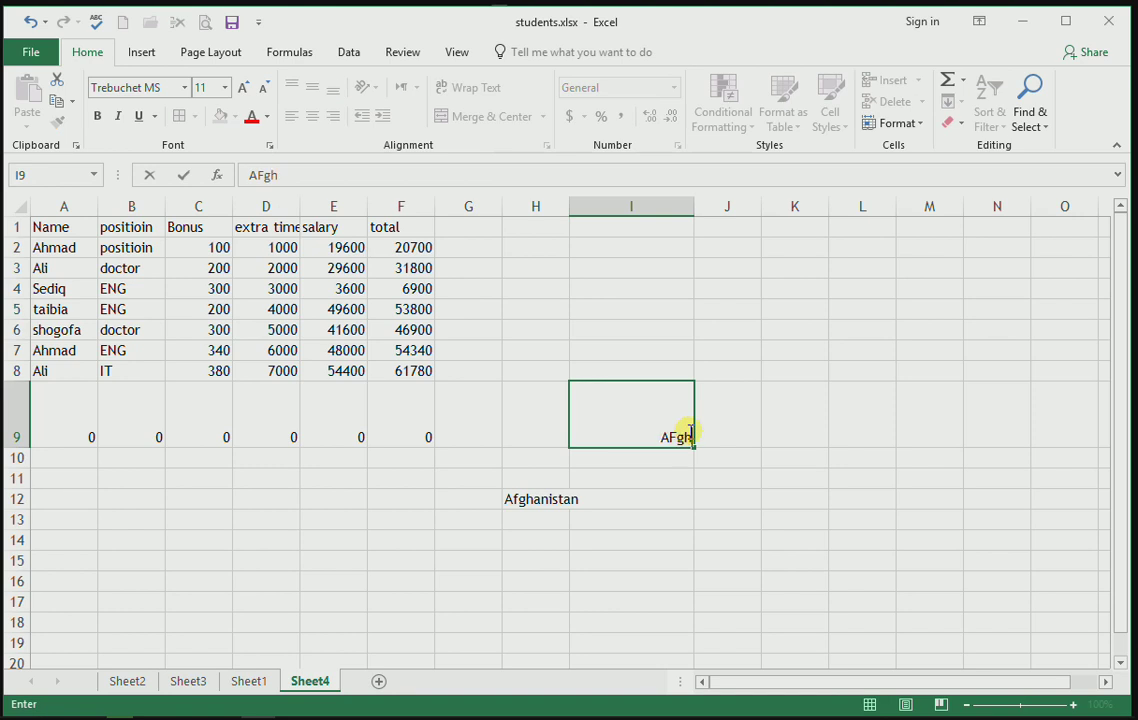
{"action": "left_click", "coordinate": [632, 496]}
{"action": "left_click", "coordinate": [640, 427]}
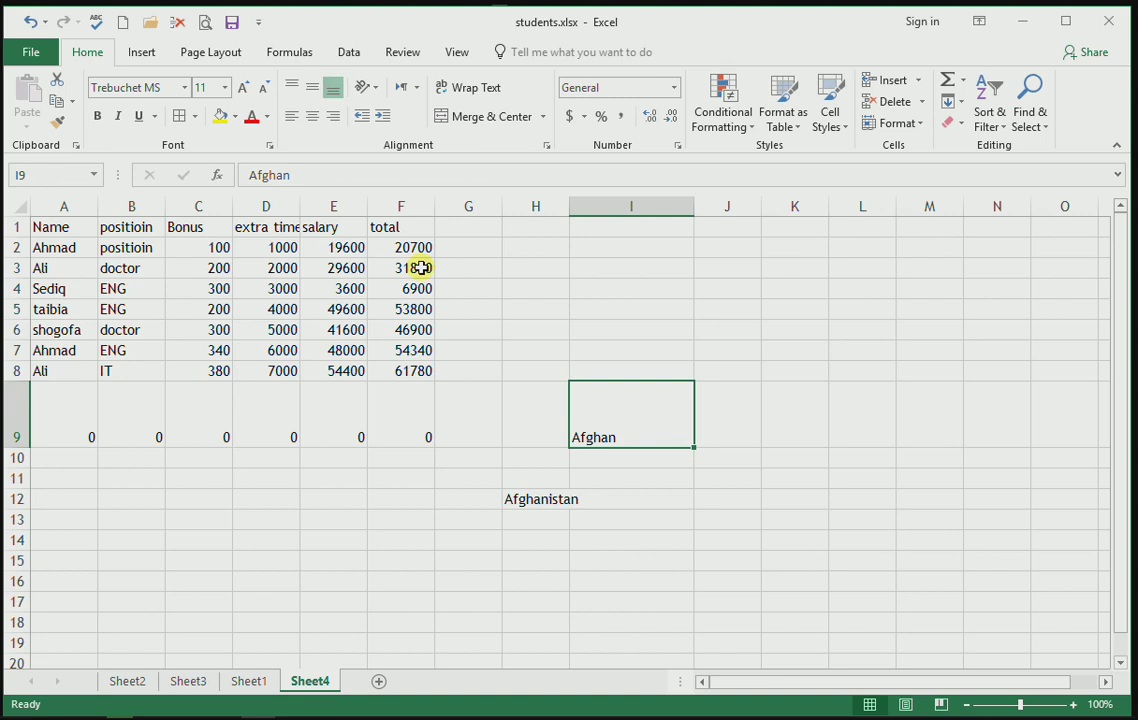
Step: Try top, middle and bottom, then center, right and left alignment on Afghan in I9
{"action": "left_click", "coordinate": [292, 87]}
{"action": "left_click", "coordinate": [317, 92]}
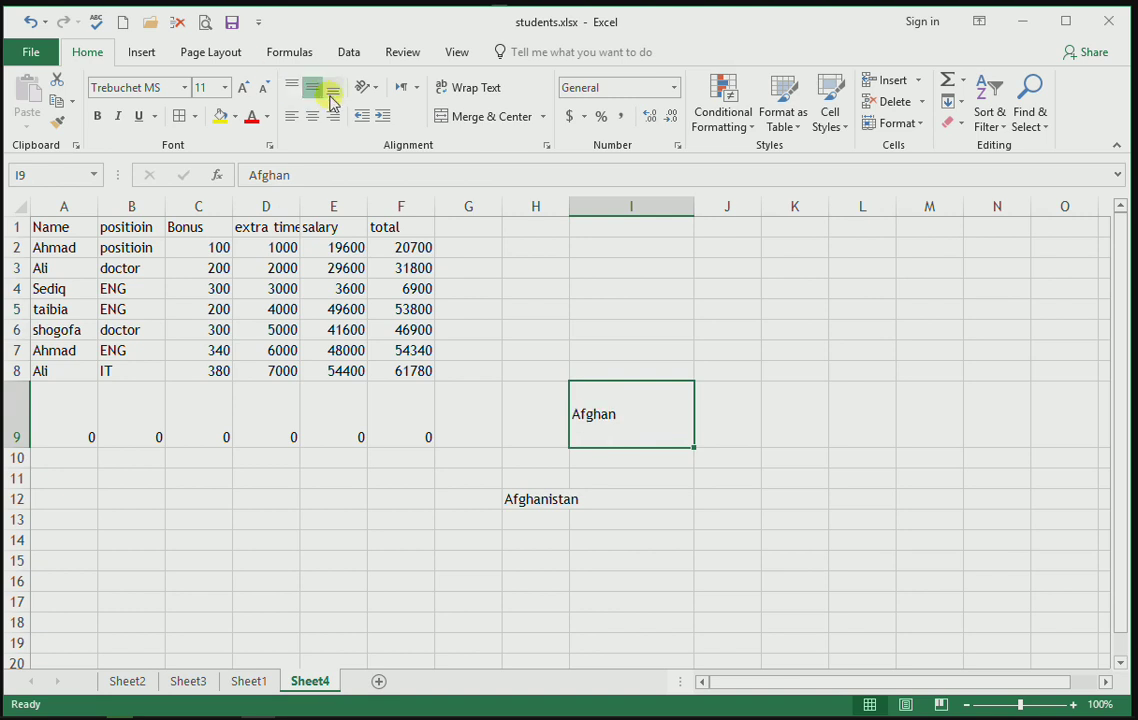
{"action": "left_click", "coordinate": [333, 89]}
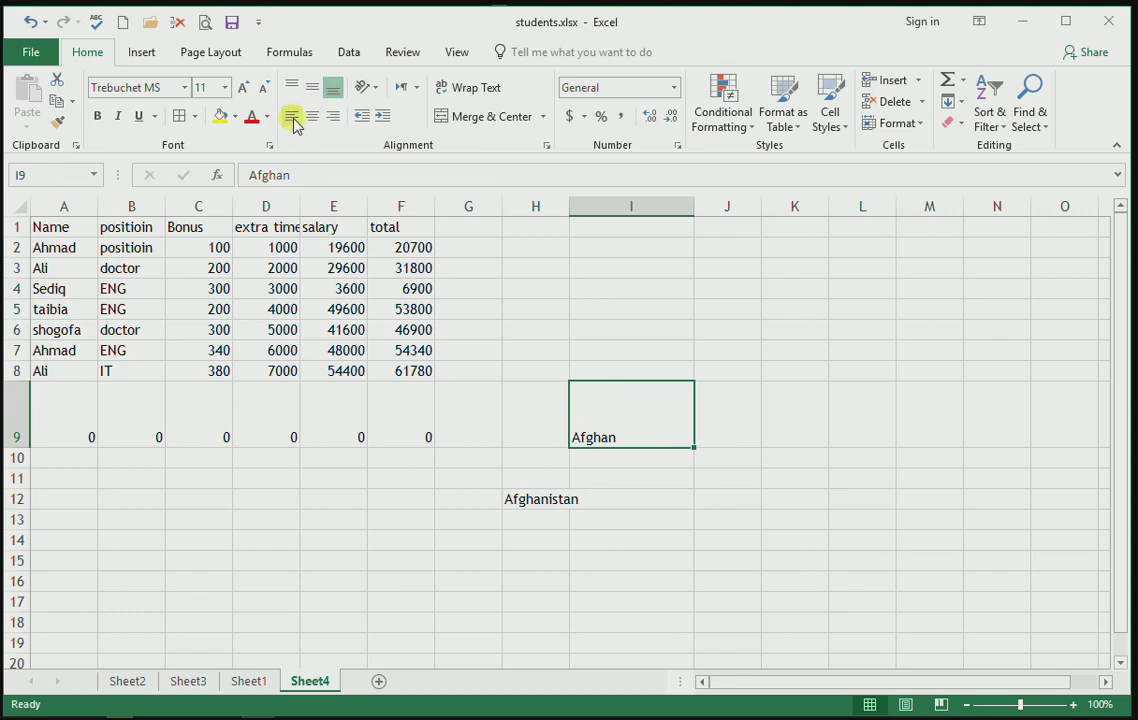
{"action": "left_click", "coordinate": [316, 122]}
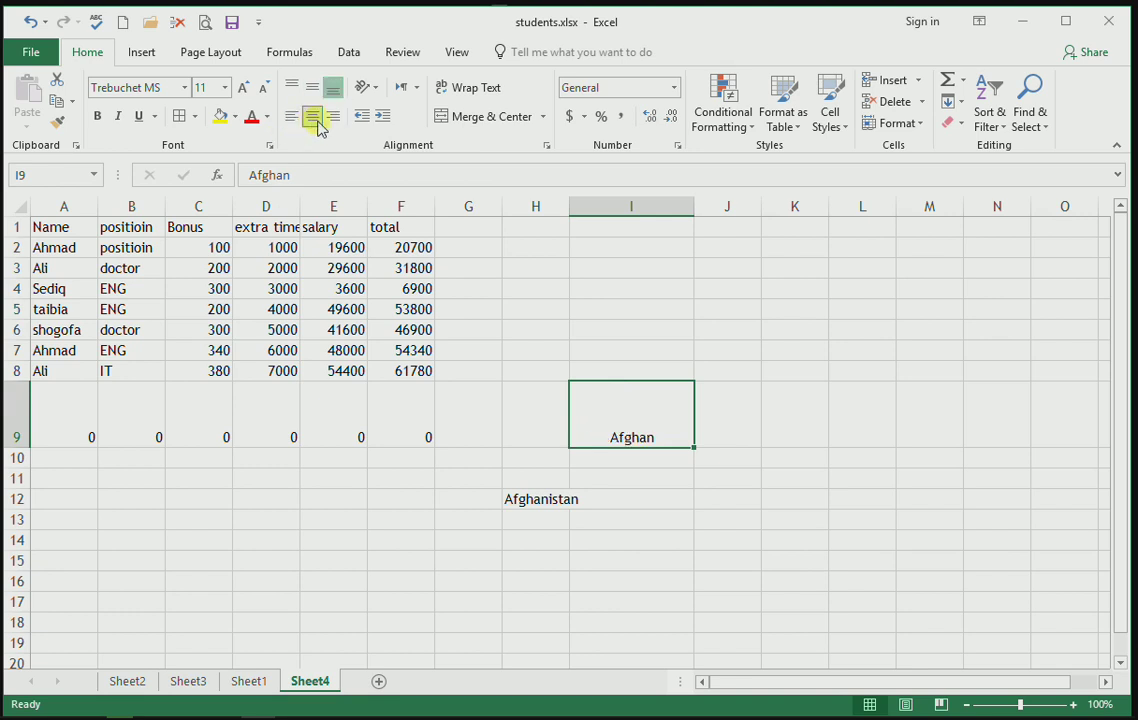
{"action": "left_click", "coordinate": [333, 117]}
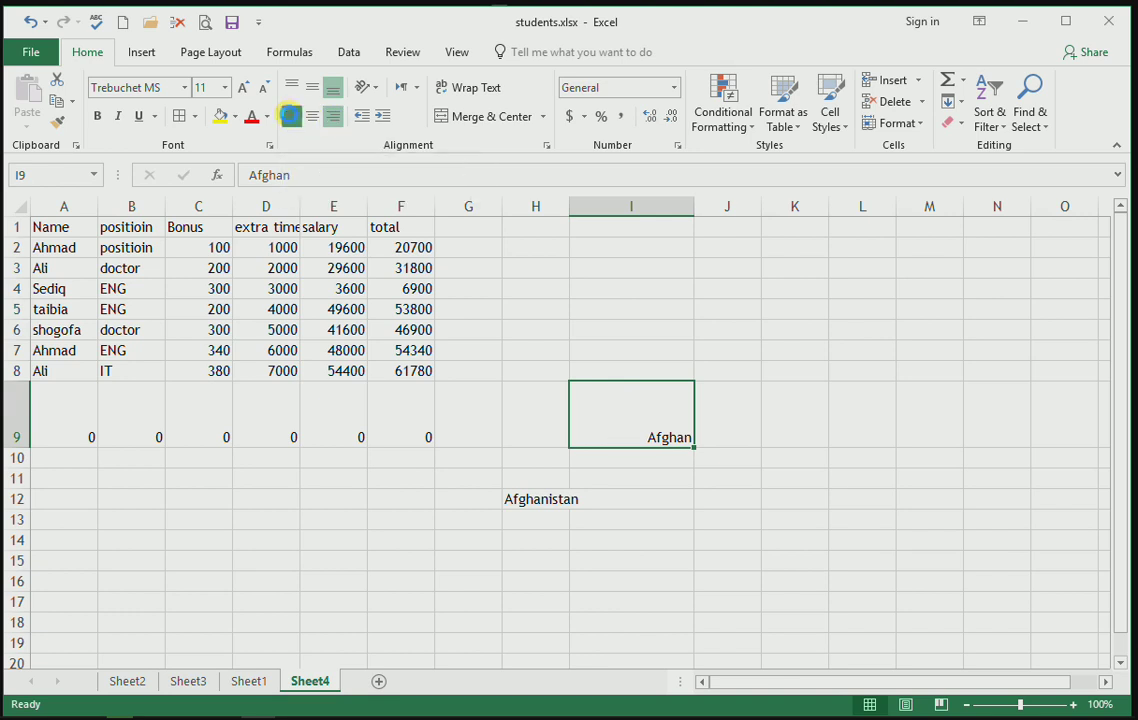
{"action": "left_click", "coordinate": [290, 118]}
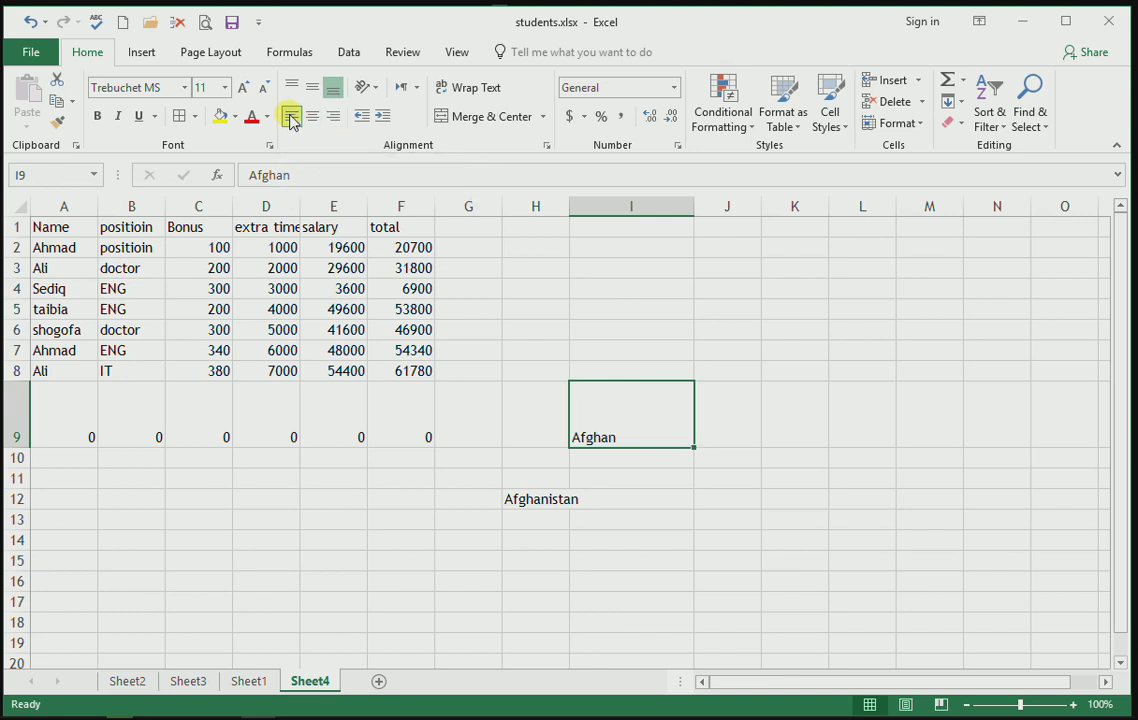
Step: Indent Afghan in I9 four steps, then reduce the indent by one
{"action": "left_click", "coordinate": [382, 116]}
{"action": "left_click", "coordinate": [382, 116]}
{"action": "left_click", "coordinate": [382, 116]}
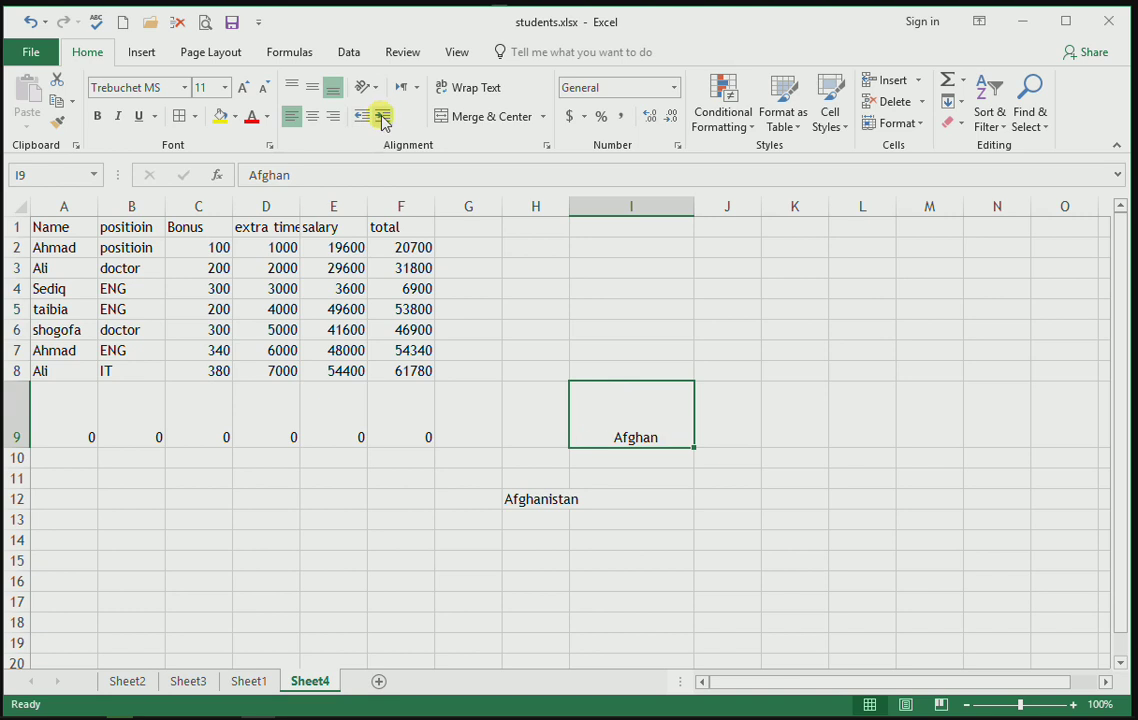
{"action": "left_click", "coordinate": [382, 116]}
{"action": "left_click", "coordinate": [382, 116]}
{"action": "left_click", "coordinate": [382, 116]}
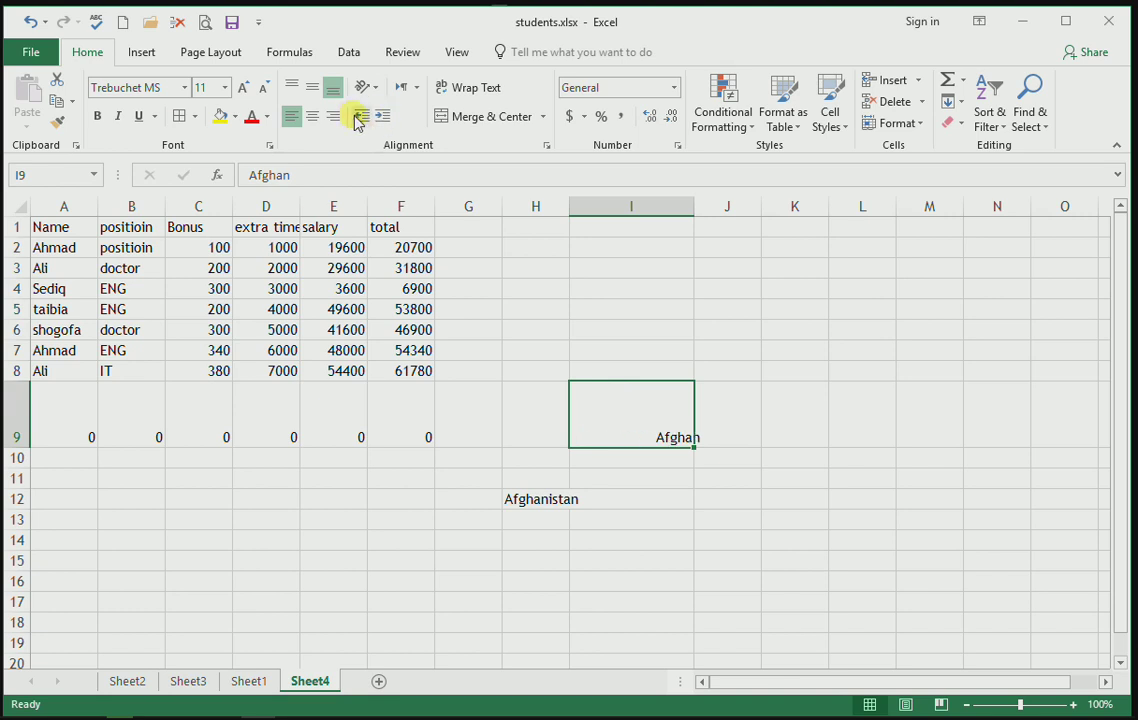
{"action": "left_click", "coordinate": [358, 118]}
{"action": "left_click", "coordinate": [358, 118]}
{"action": "left_click", "coordinate": [358, 118]}
Step: Look through the text Orientation choices without applying one
{"action": "left_click", "coordinate": [375, 88]}
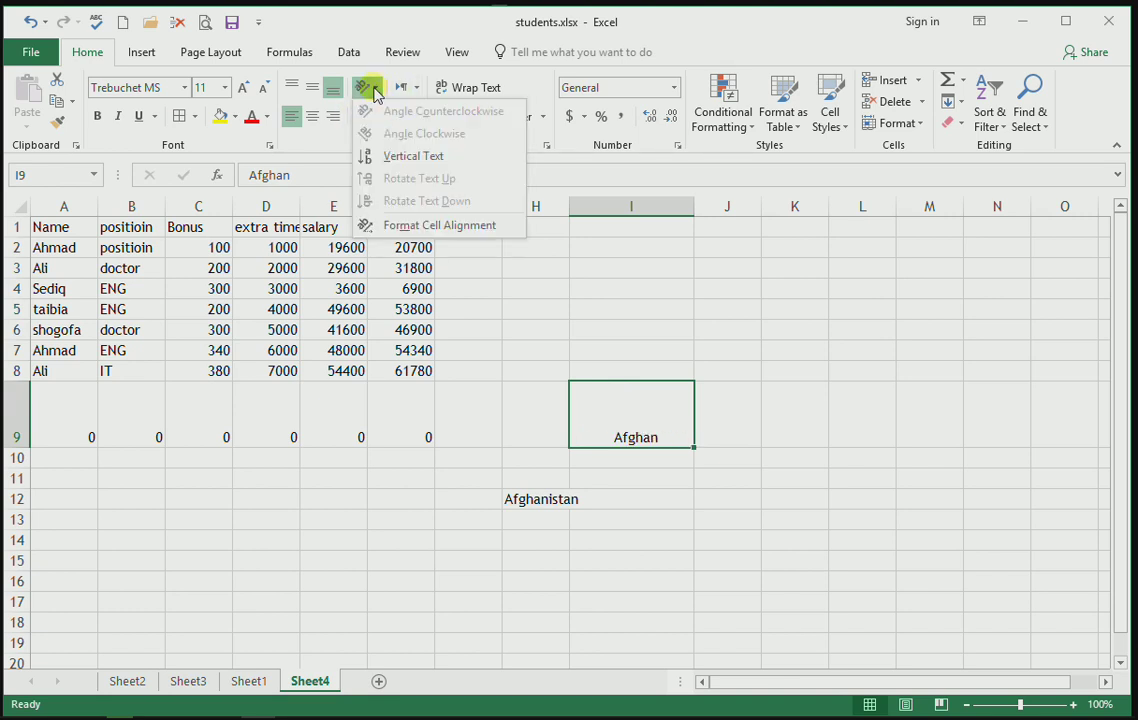
{"action": "key", "text": "Escape"}
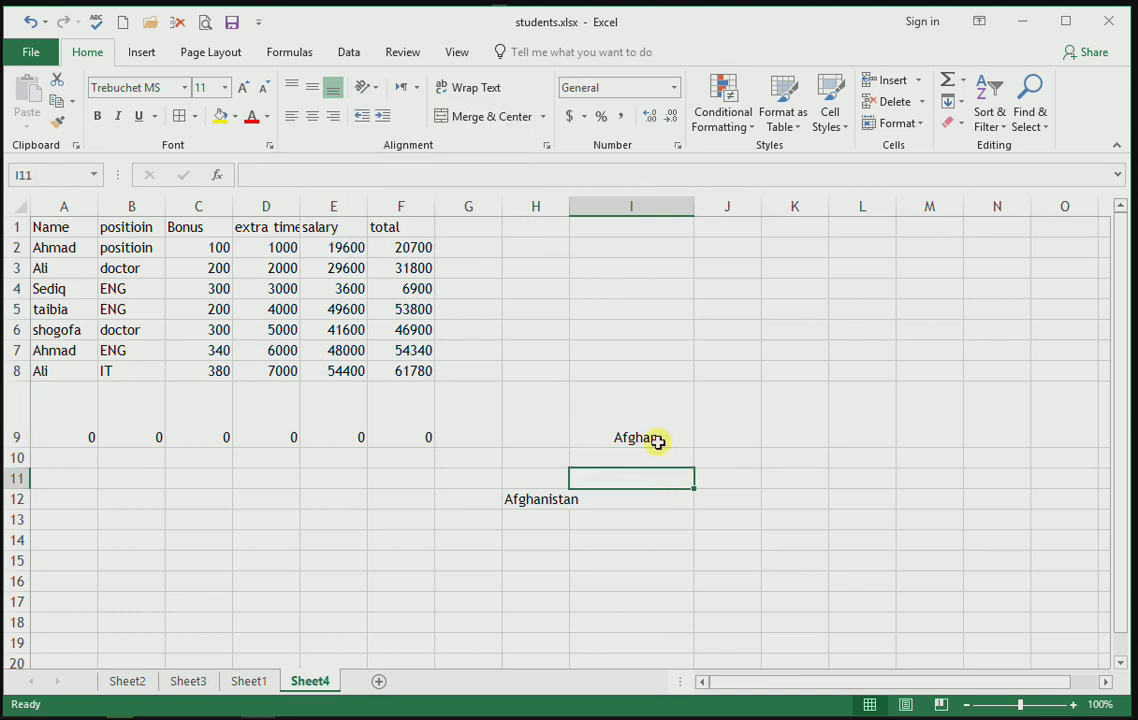
{"action": "left_click", "coordinate": [375, 90]}
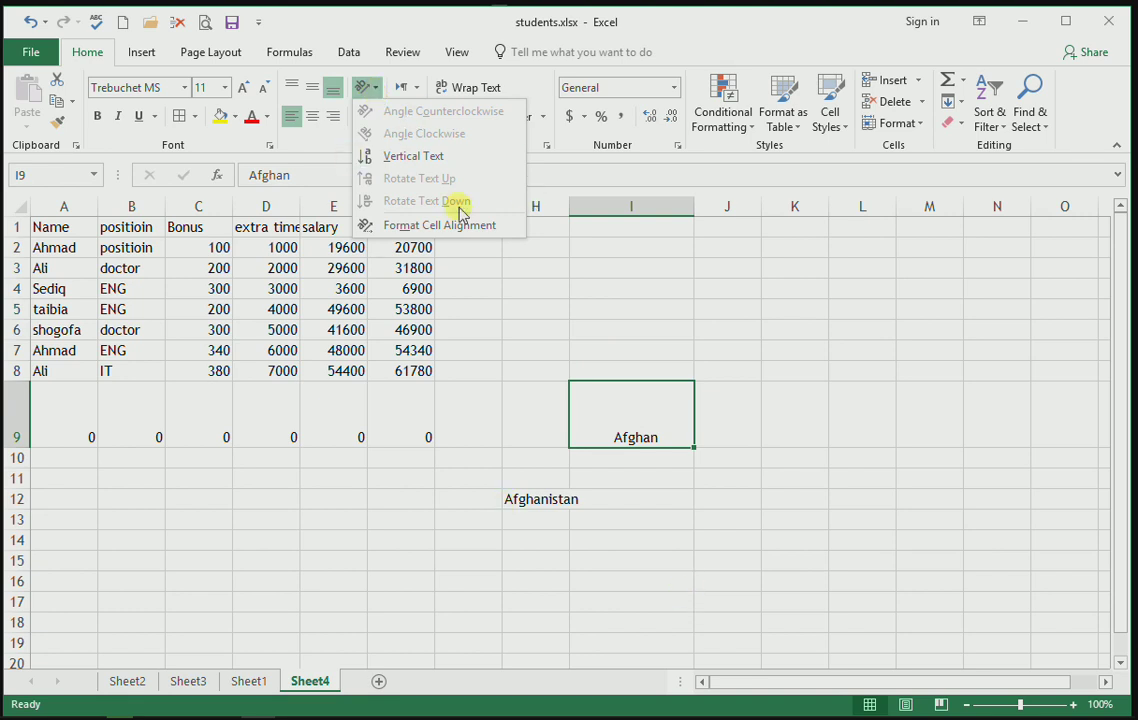
{"action": "left_click", "coordinate": [610, 557]}
Step: Merge and centre D15:F16 and type 'Afghan people' into the merged cell
{"action": "left_click", "coordinate": [627, 583]}
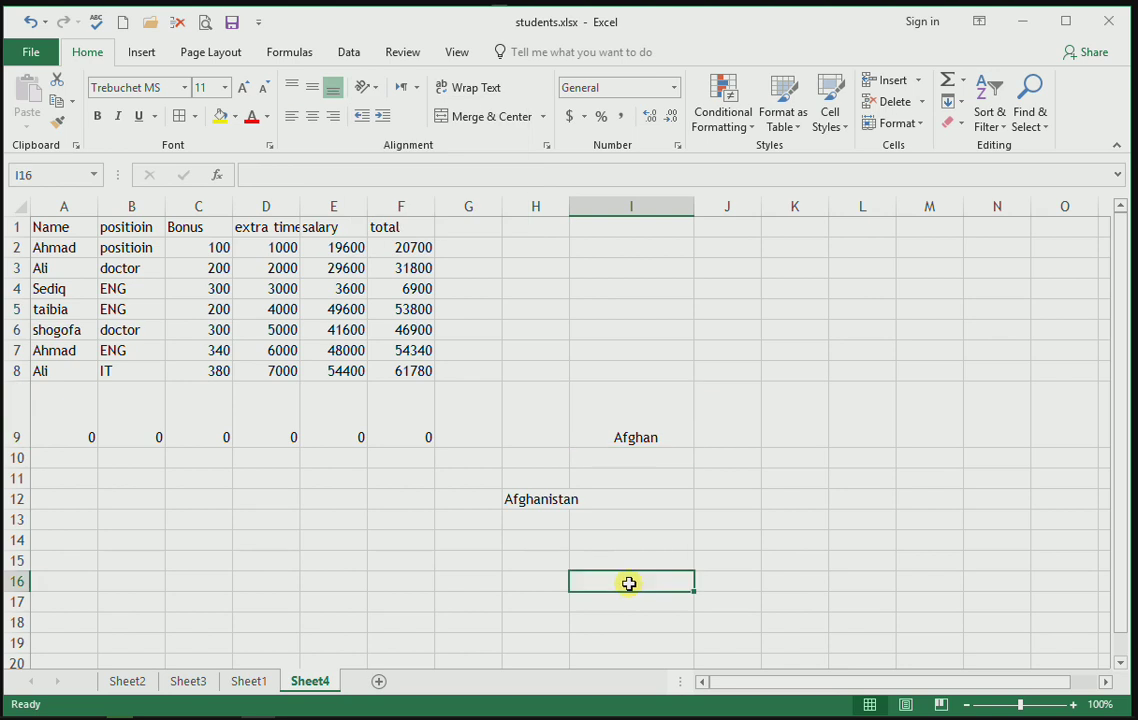
{"action": "left_click_drag", "start_coordinate": [282, 564], "coordinate": [519, 585]}
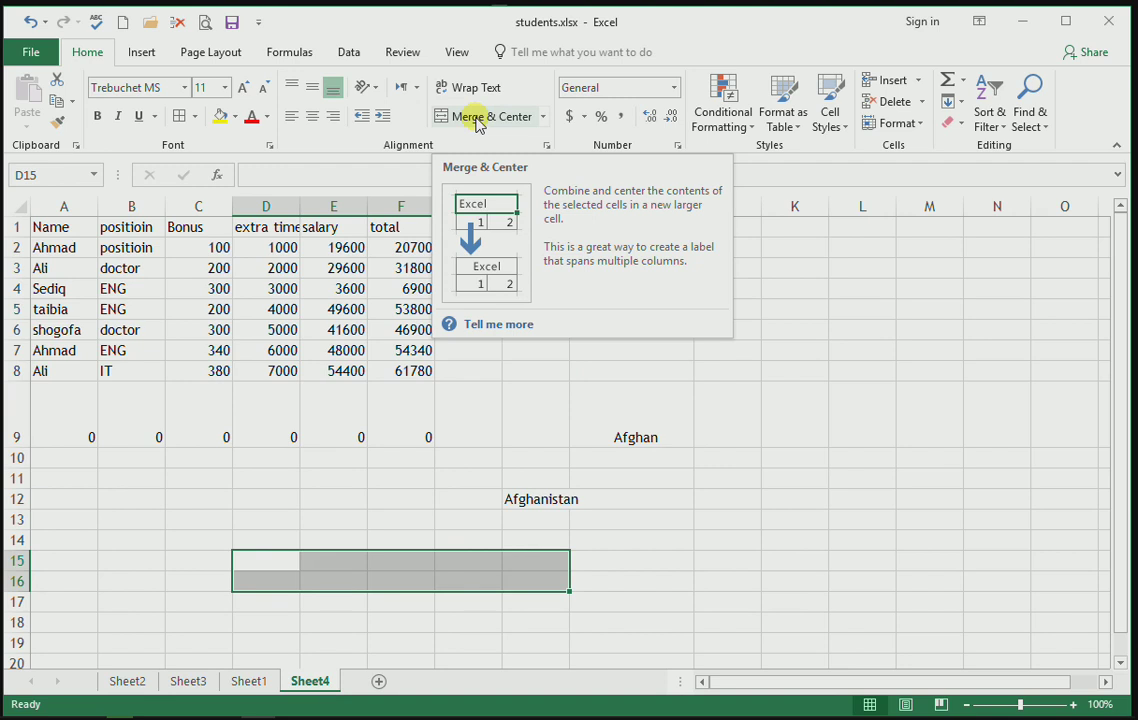
{"action": "left_click", "coordinate": [478, 117]}
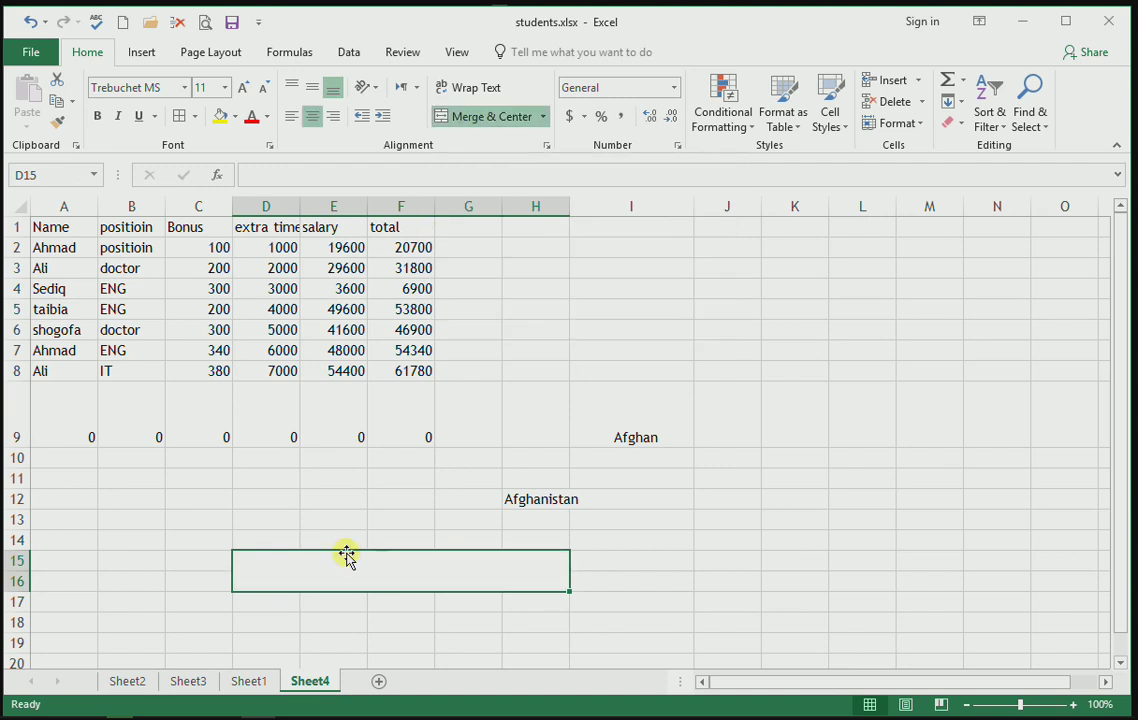
{"action": "type", "text": "Afgh"}
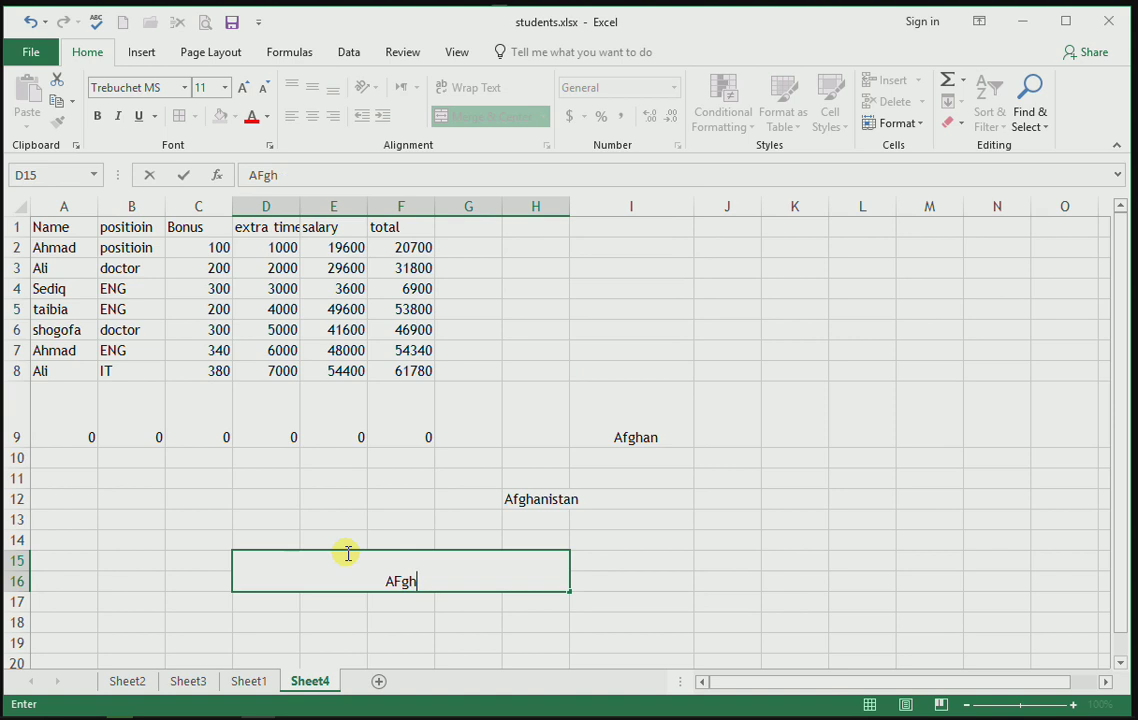
{"action": "type", "text": "an"}
{"action": "key", "text": "BackSpace"}
{"action": "type", "text": "n"}
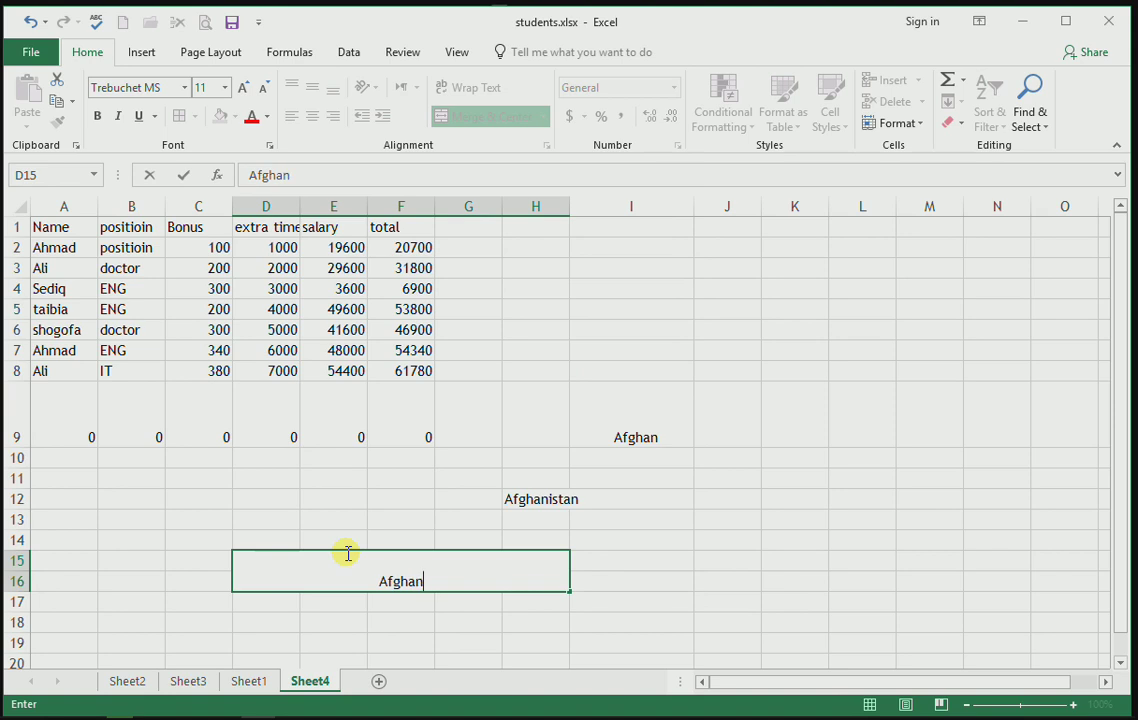
{"action": "type", "text": " people"}
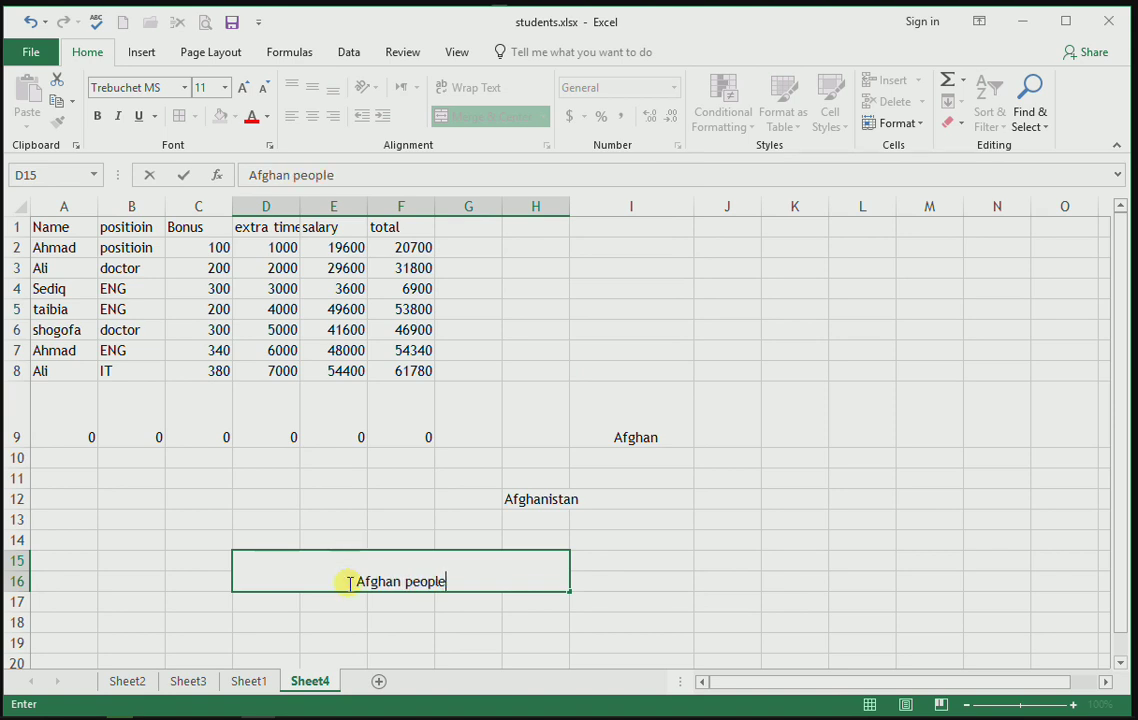
{"action": "left_click", "coordinate": [400, 648]}
{"action": "left_click", "coordinate": [417, 582]}
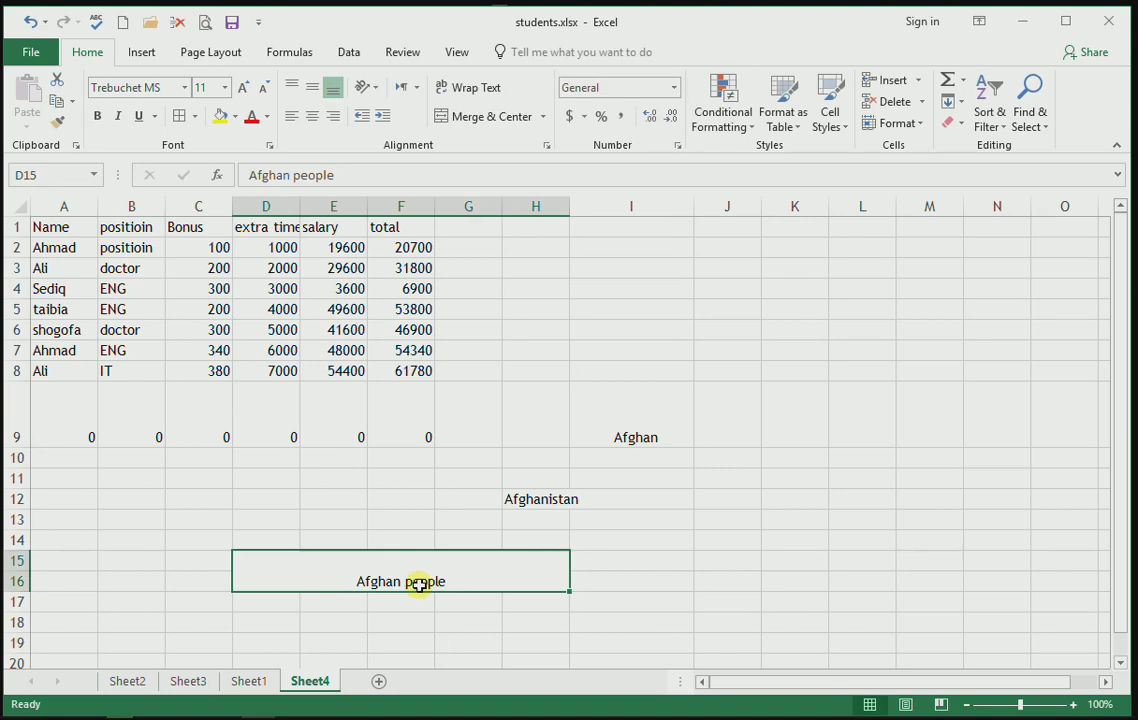
{"action": "left_click", "coordinate": [366, 88]}
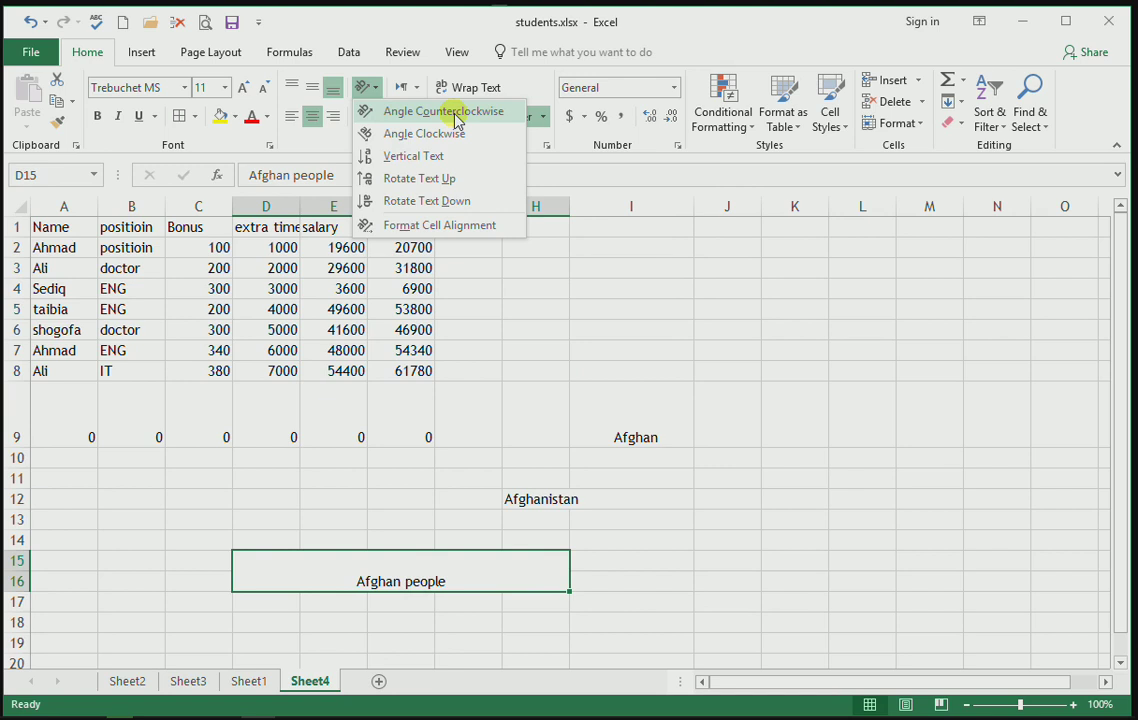
{"action": "left_click", "coordinate": [455, 113]}
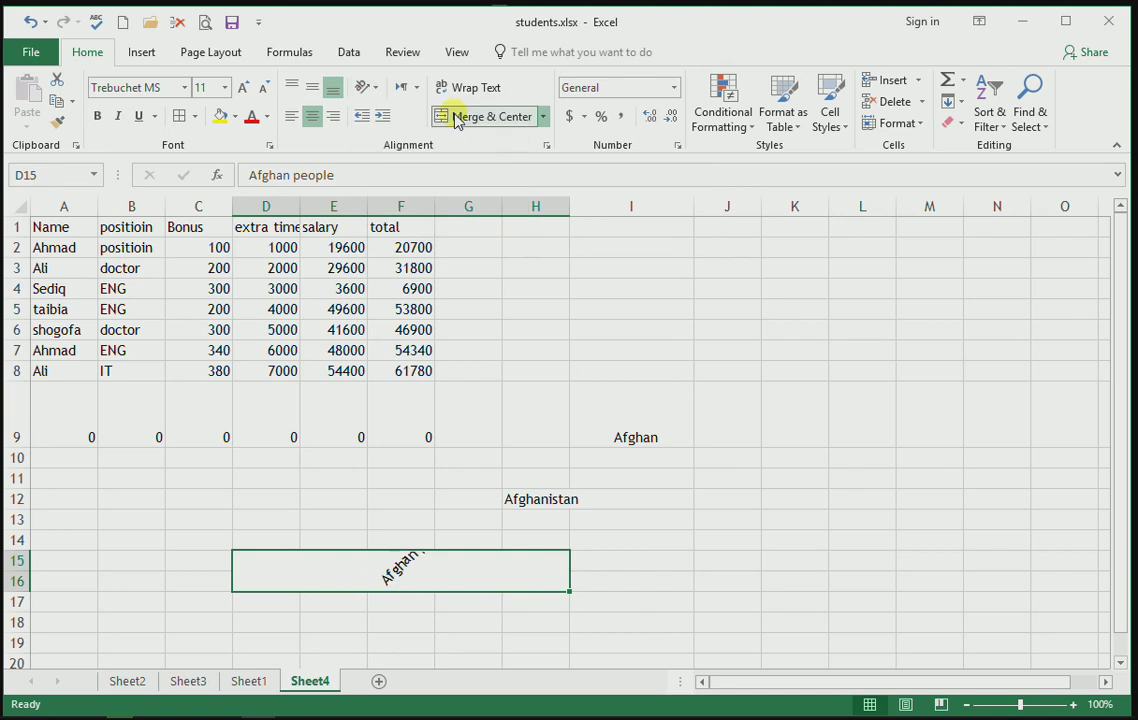
{"action": "key", "text": "ctrl+z"}
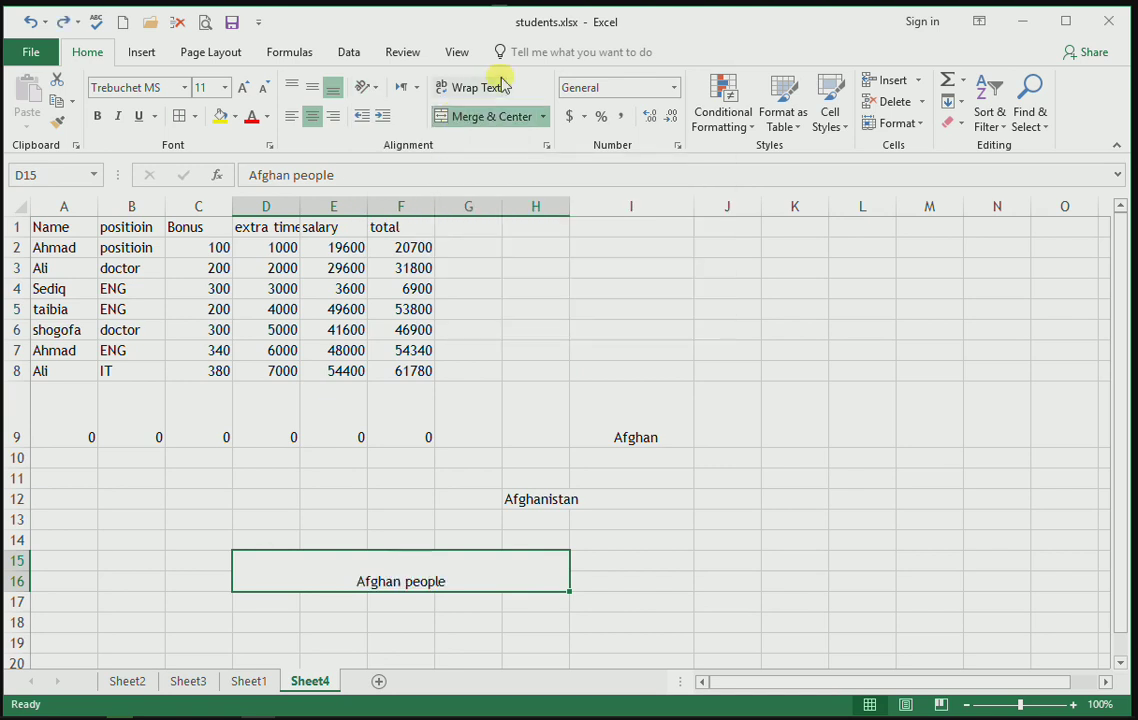
{"action": "left_click", "coordinate": [370, 88]}
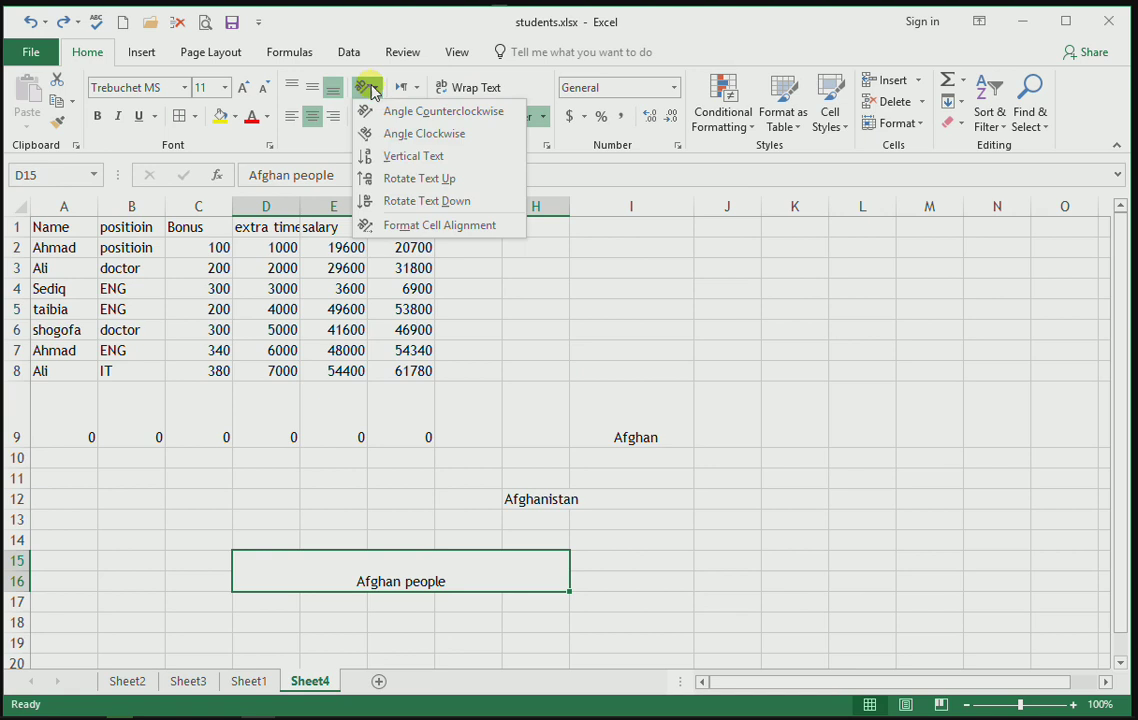
{"action": "left_click", "coordinate": [456, 135]}
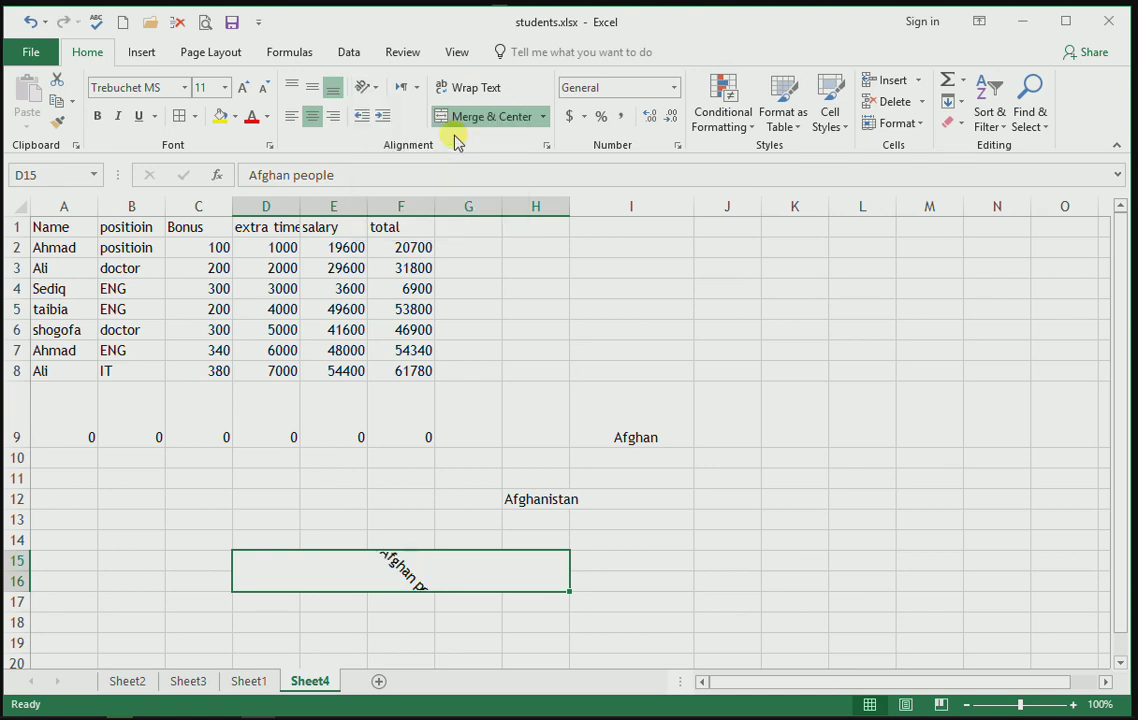
{"action": "key", "text": "ctrl+z"}
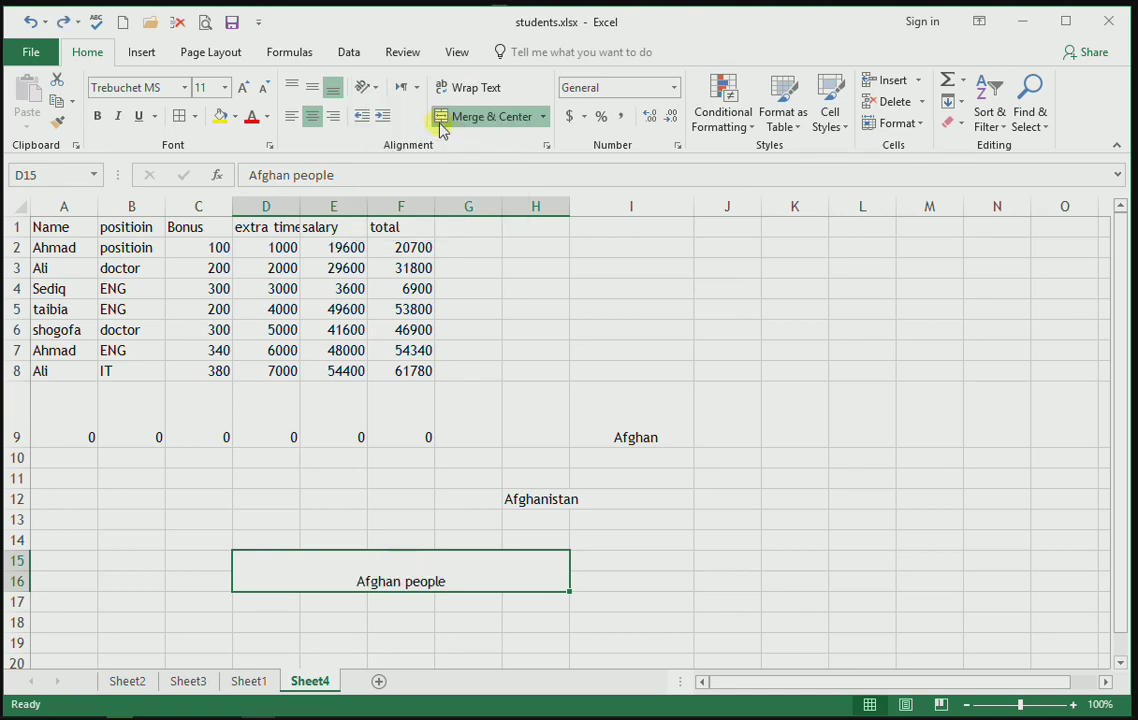
{"action": "left_click", "coordinate": [367, 87]}
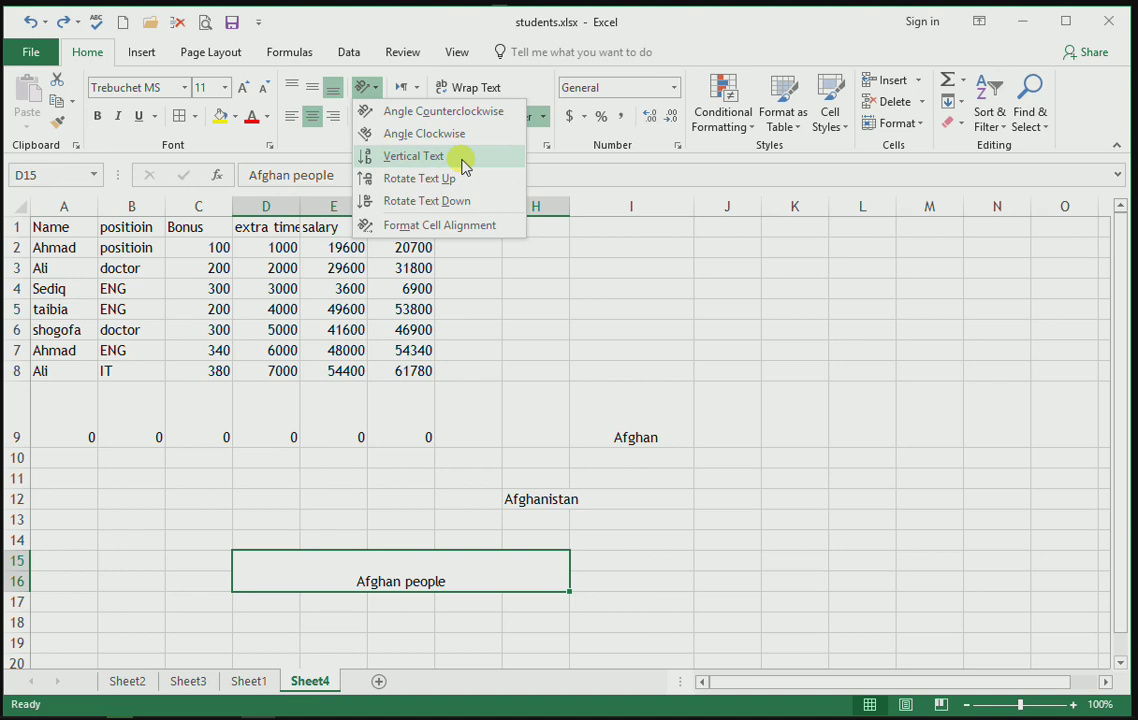
{"action": "left_click", "coordinate": [462, 160]}
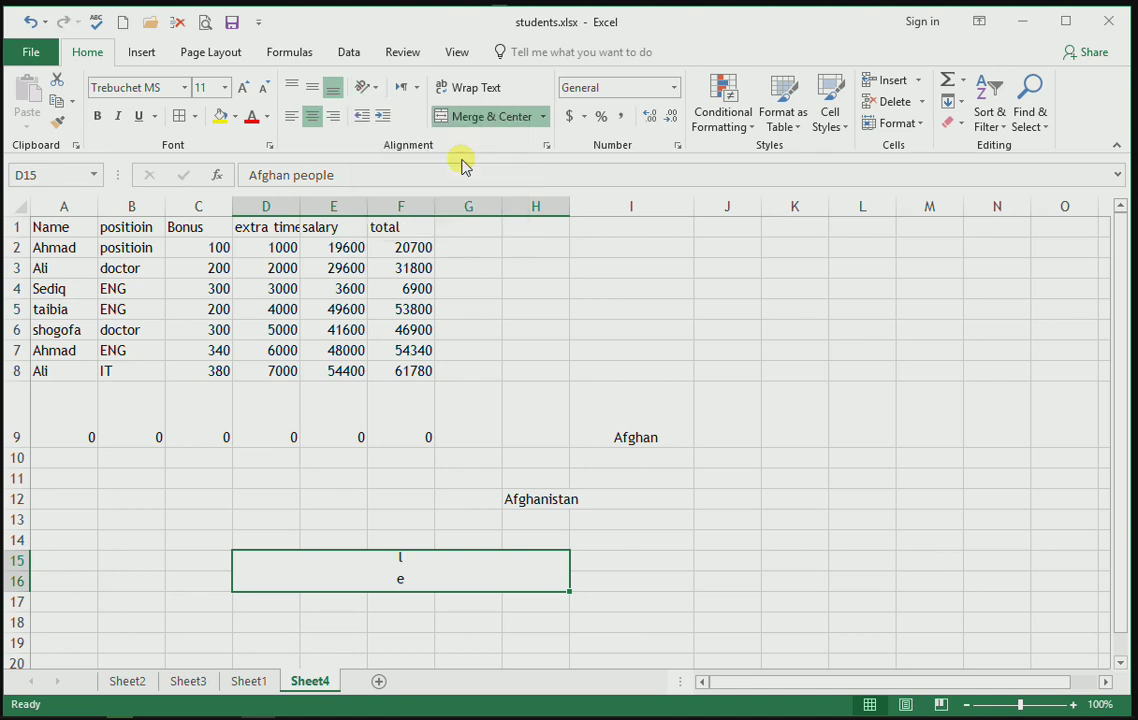
{"action": "key", "text": "ctrl+z"}
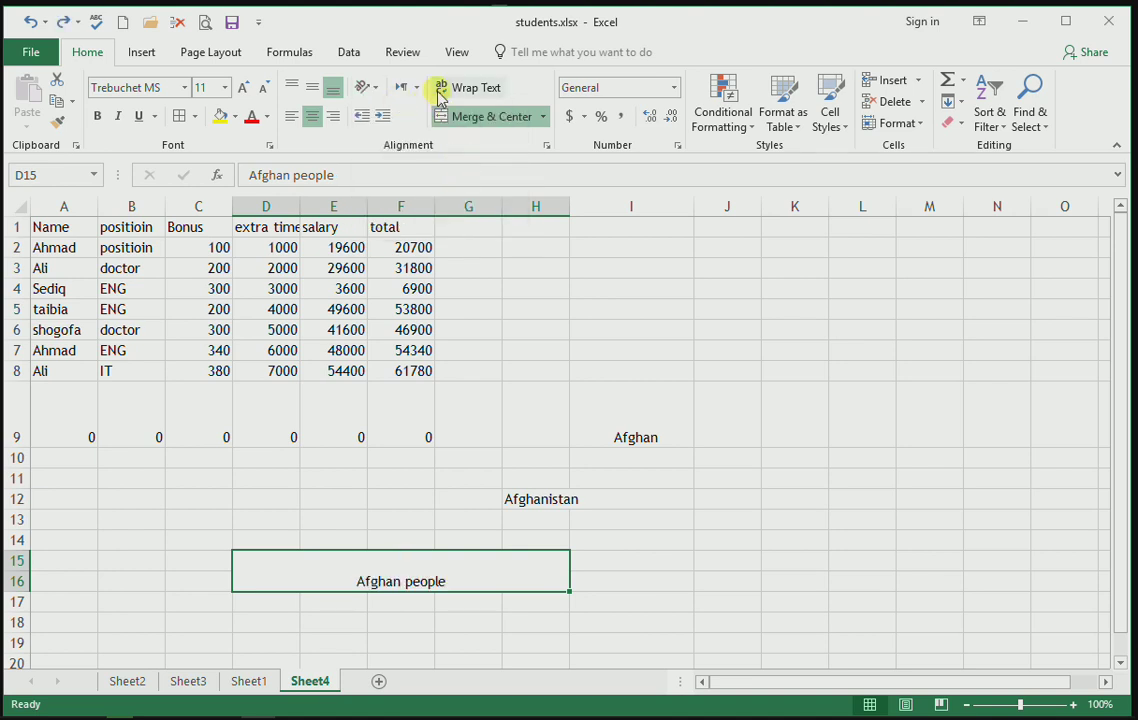
{"action": "left_click", "coordinate": [368, 87]}
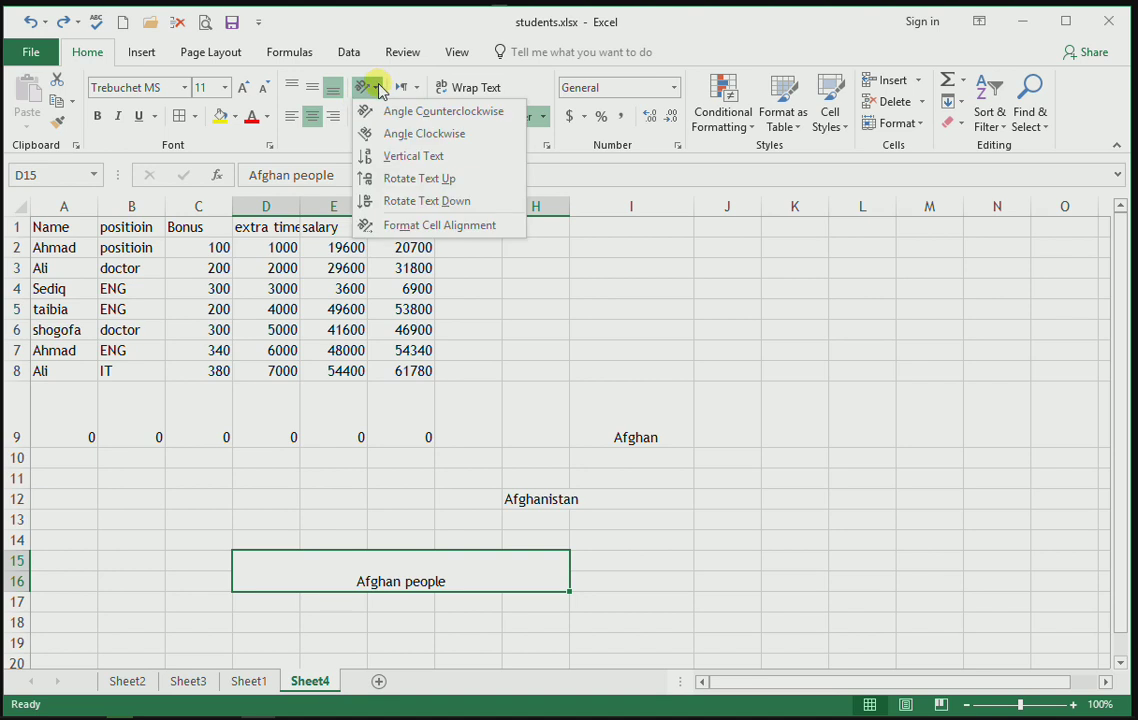
{"action": "left_click", "coordinate": [448, 184]}
{"action": "key", "text": "ctrl+z"}
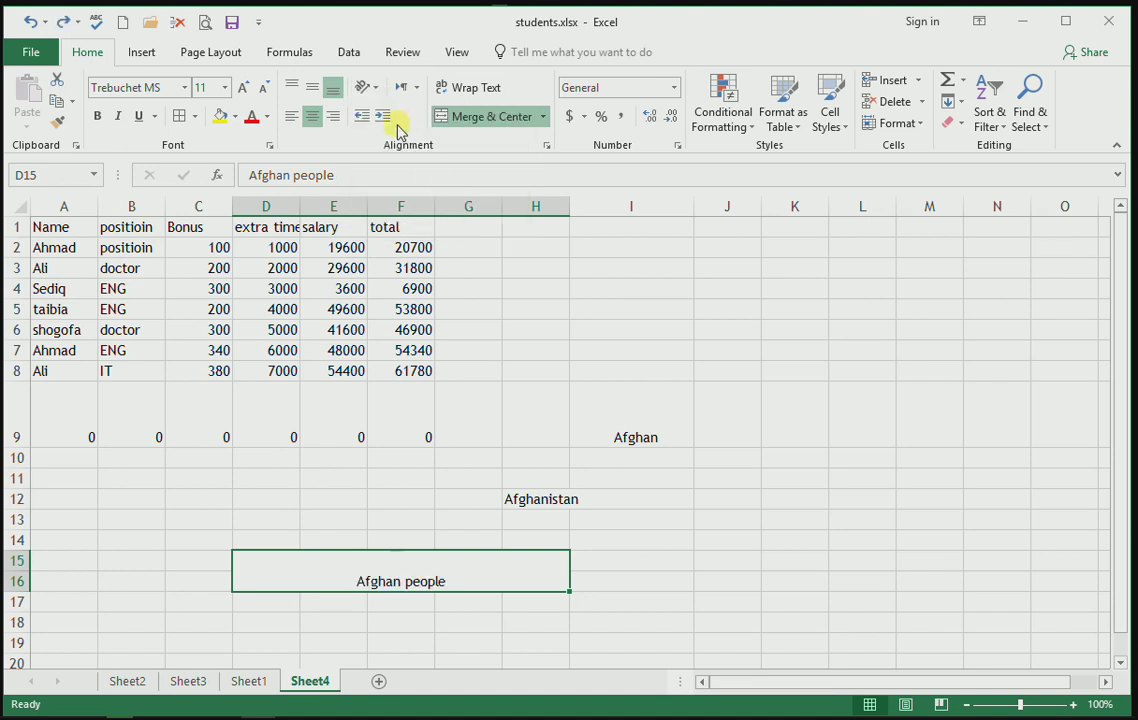
{"action": "left_click", "coordinate": [368, 86]}
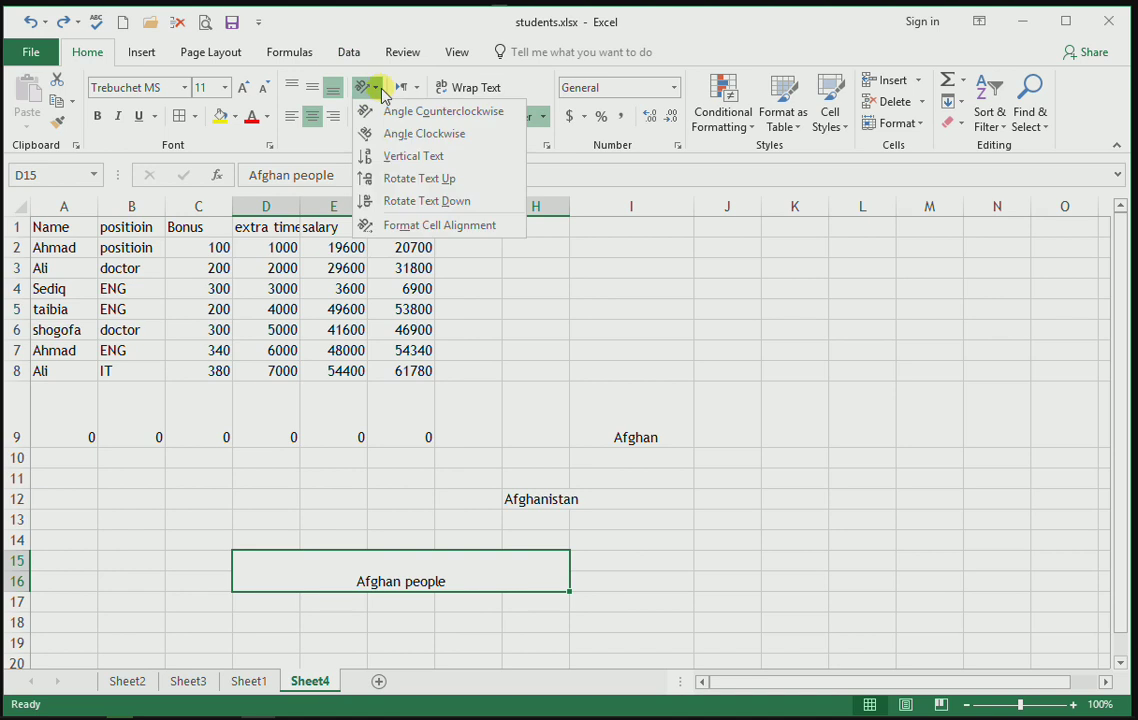
{"action": "left_click", "coordinate": [428, 201]}
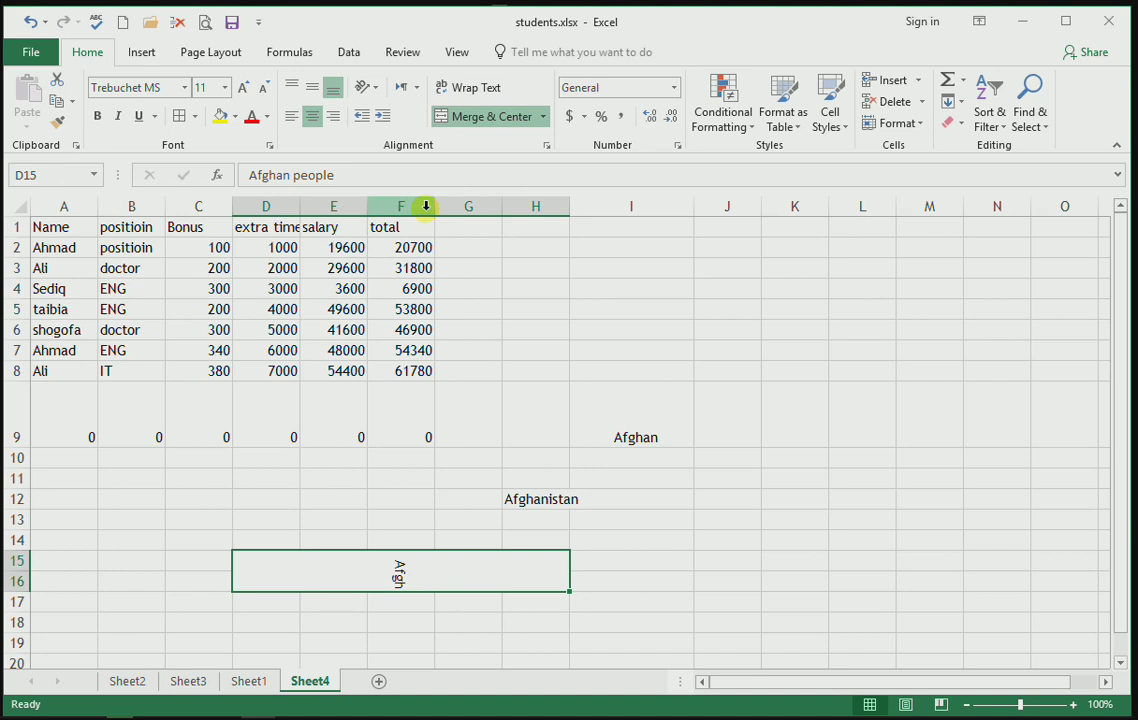
{"action": "key", "text": "ctrl+z"}
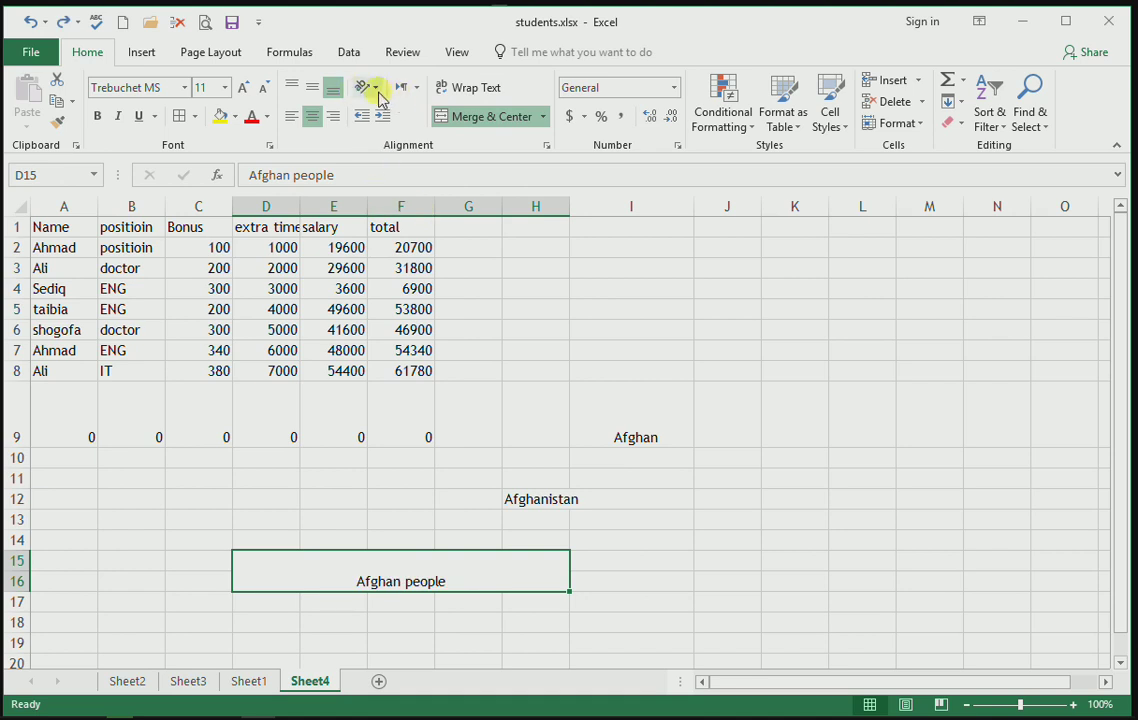
{"action": "left_click", "coordinate": [368, 87]}
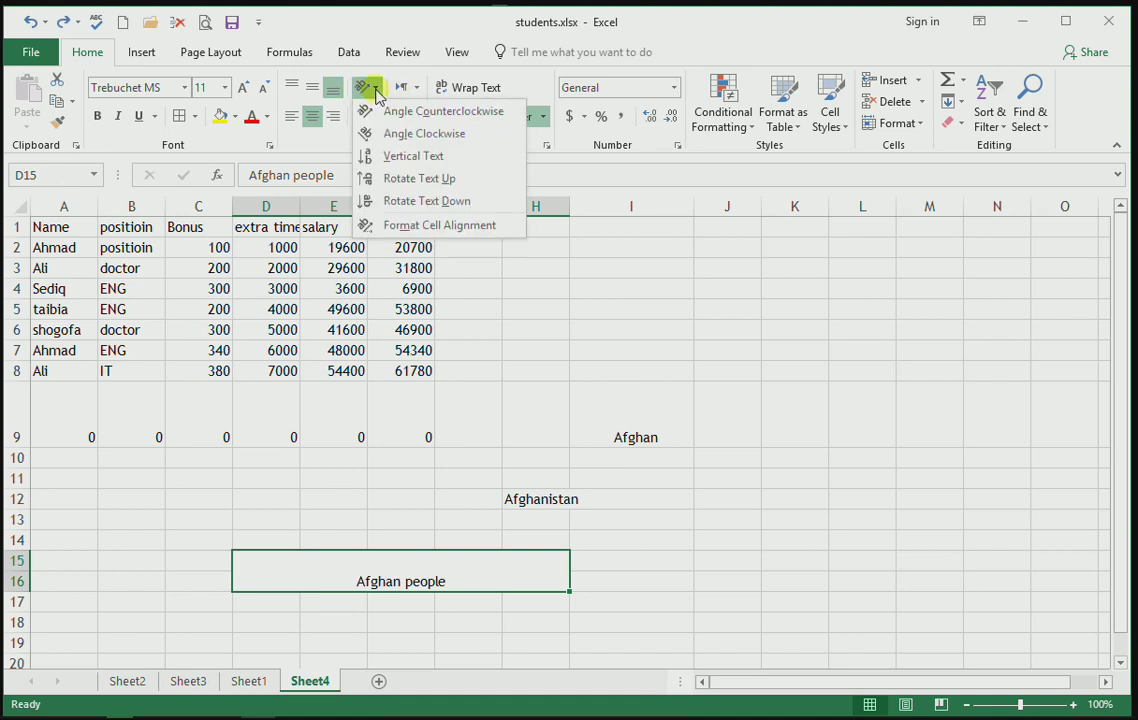
{"action": "left_click", "coordinate": [435, 226]}
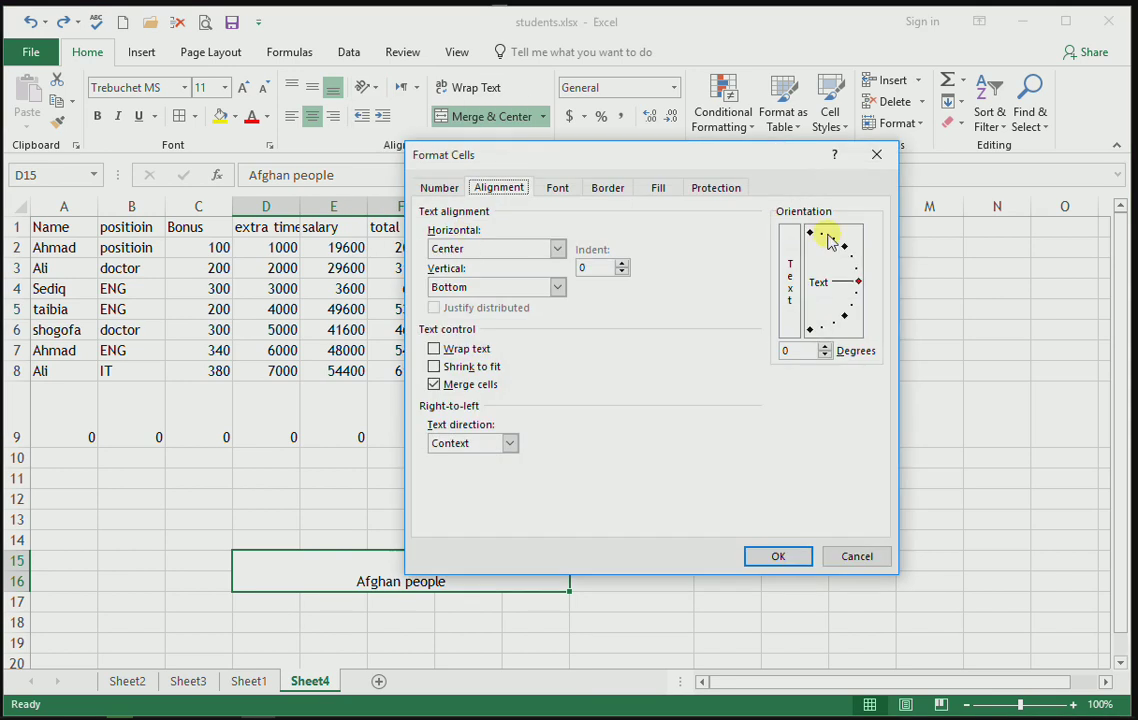
{"action": "left_click", "coordinate": [877, 156]}
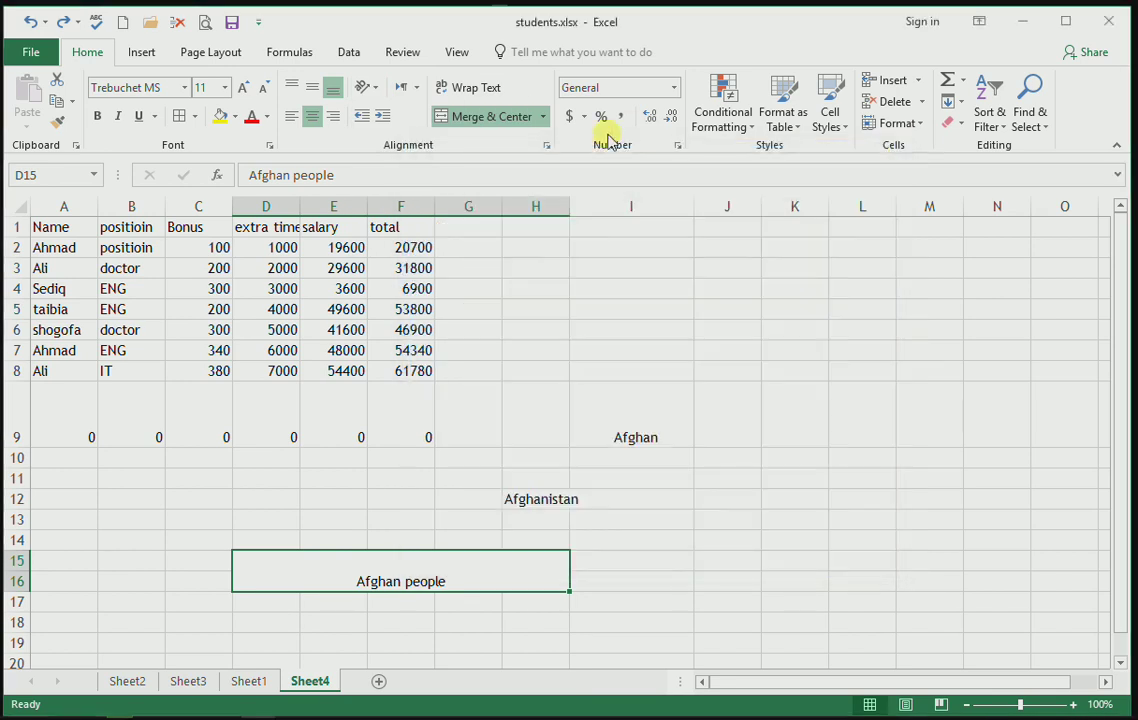
{"action": "left_click", "coordinate": [547, 145]}
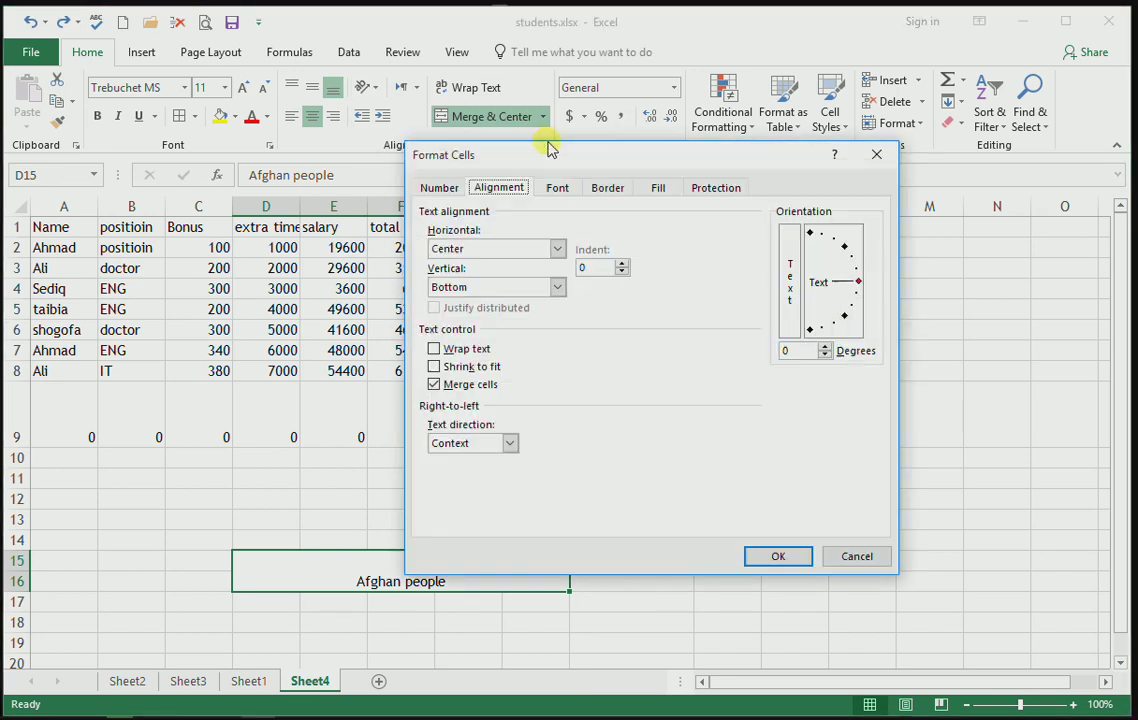
{"action": "left_click", "coordinate": [874, 159]}
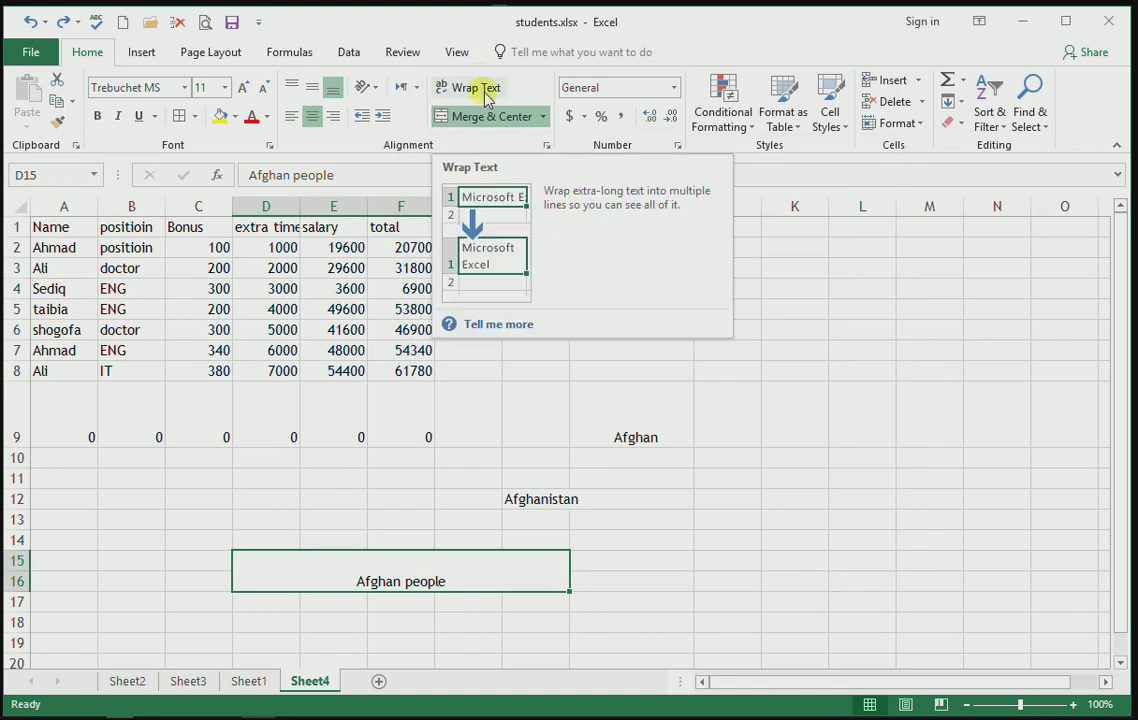
Step: Enter 'ajfhkfkajflkjaslfjlfljsa' in K11 and make it wrap onto several lines
{"action": "left_click", "coordinate": [795, 478]}
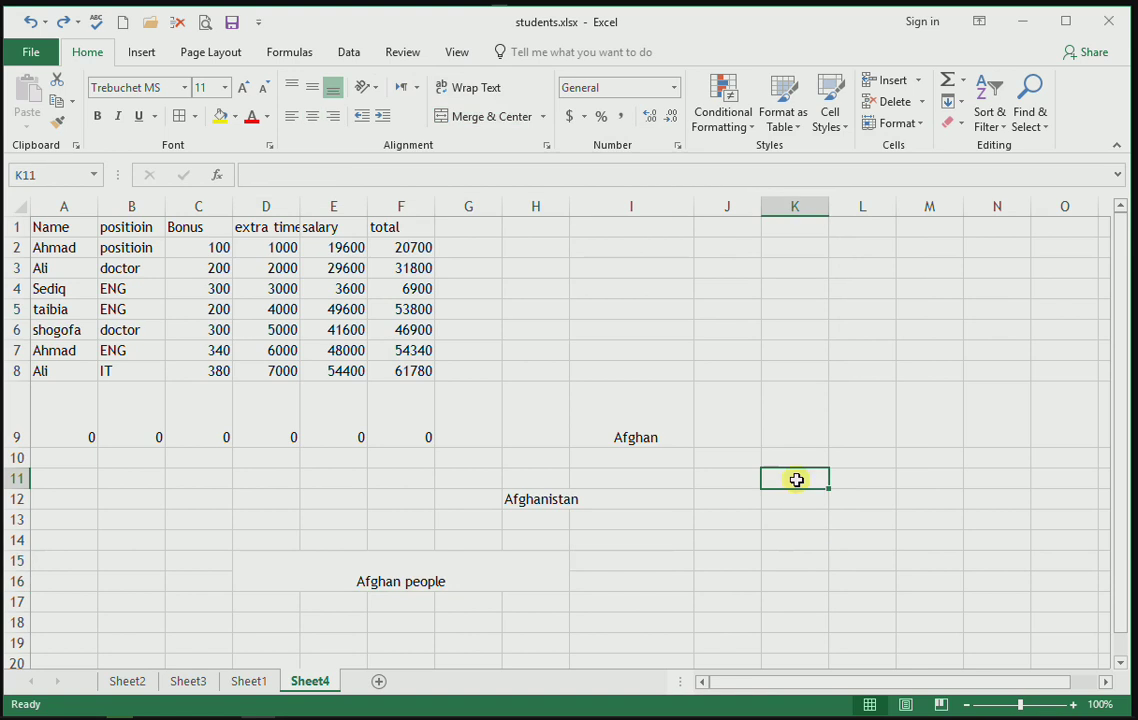
{"action": "type", "text": "ajfhkfkajflkjaslfjlfljsa"}
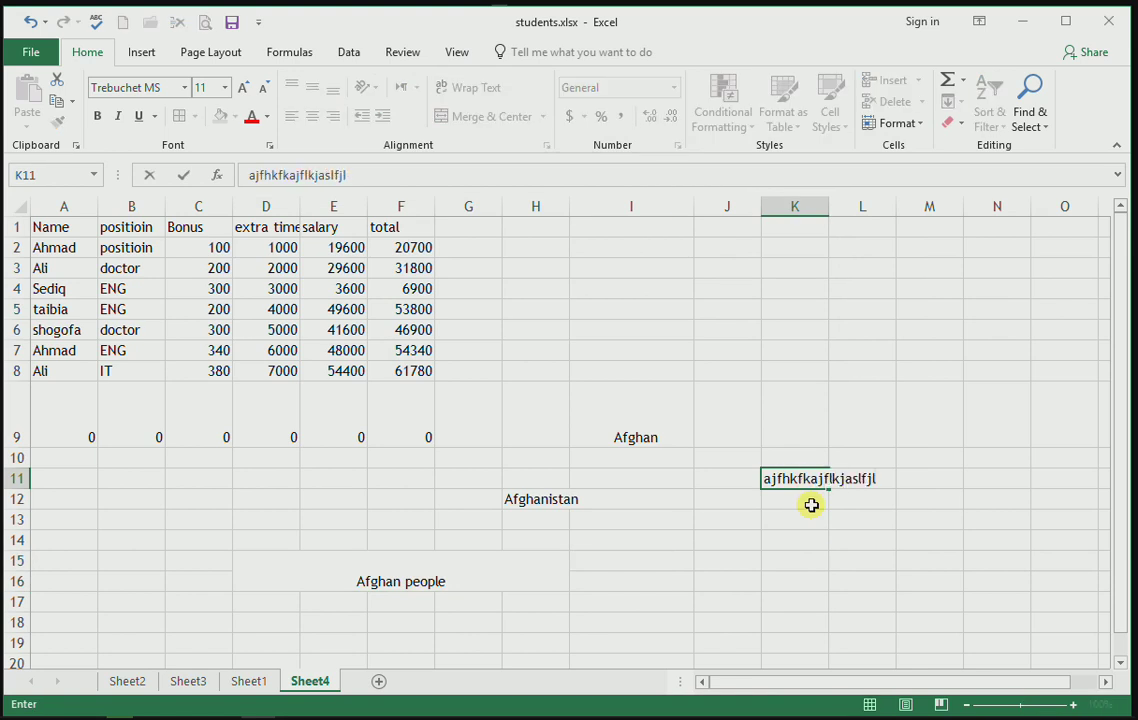
{"action": "left_click", "coordinate": [752, 513]}
{"action": "left_click", "coordinate": [808, 478]}
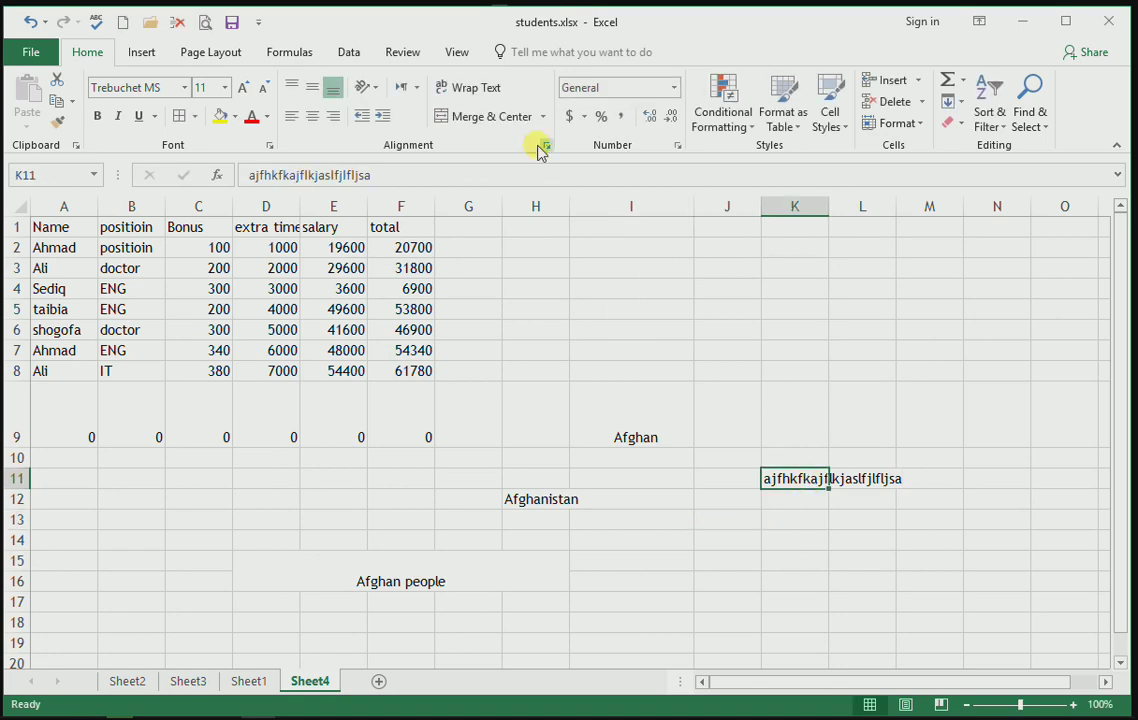
{"action": "left_click", "coordinate": [475, 87]}
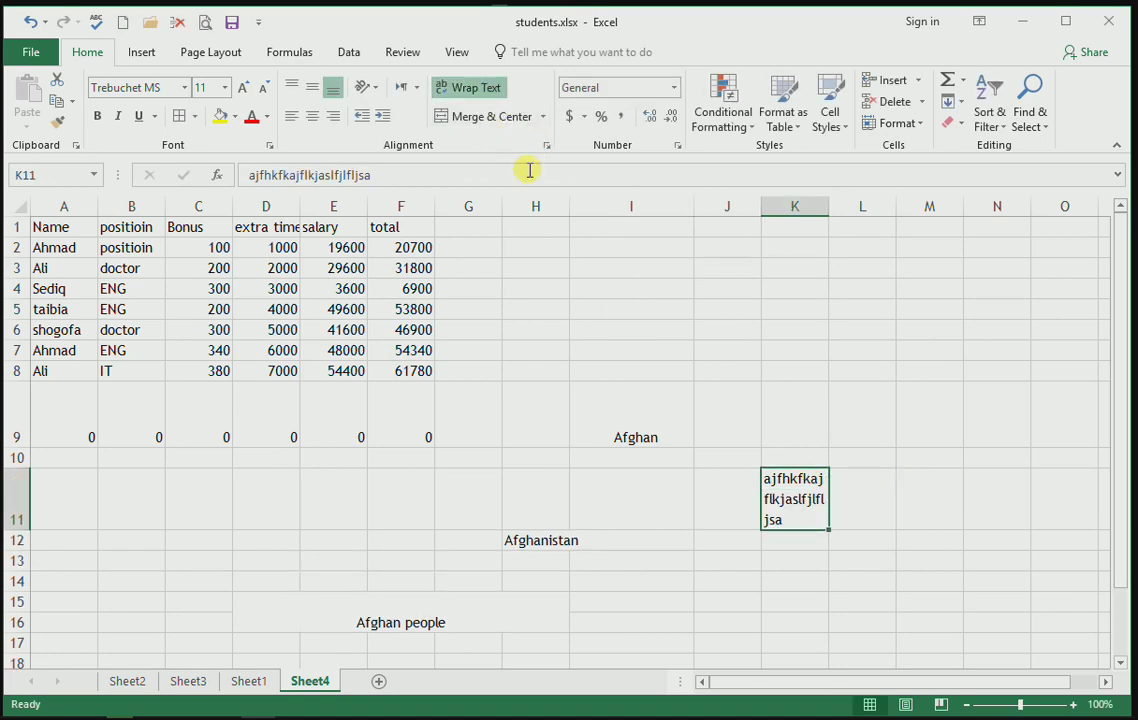
Step: Enter 'kdkjlsadjlkasdjlkjsaljlfsaj' in L11 and commit 'ldfasjlkfjsaldfjlskdjflksadjflkjsdfkl' wrapped in L13
{"action": "left_click", "coordinate": [878, 483]}
{"action": "type", "text": "kdkjlsadjlkasdjlkjsaljlfsaj"}
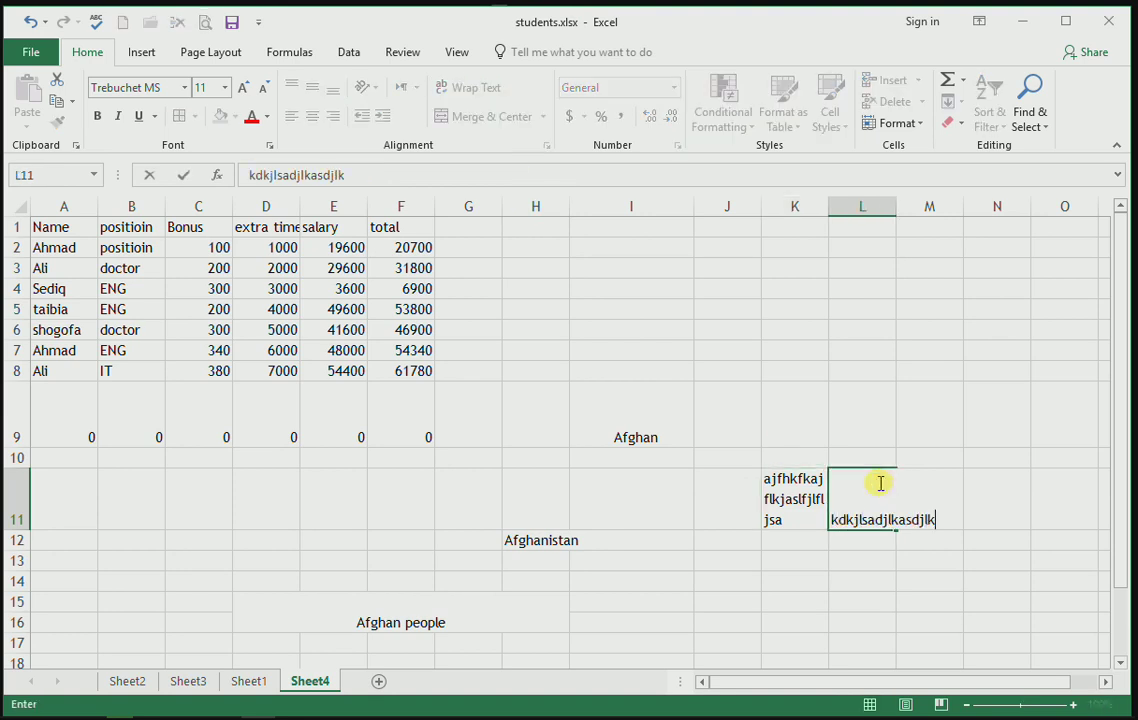
{"action": "left_click", "coordinate": [876, 555]}
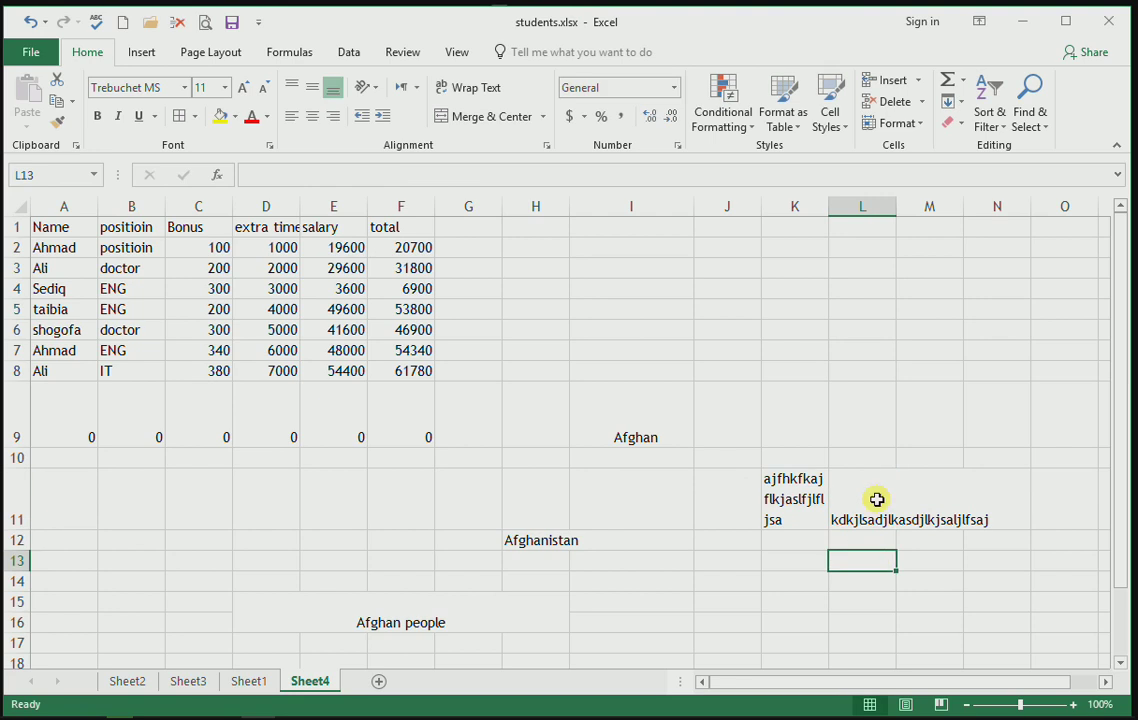
{"action": "left_click", "coordinate": [876, 500]}
{"action": "left_click", "coordinate": [866, 561]}
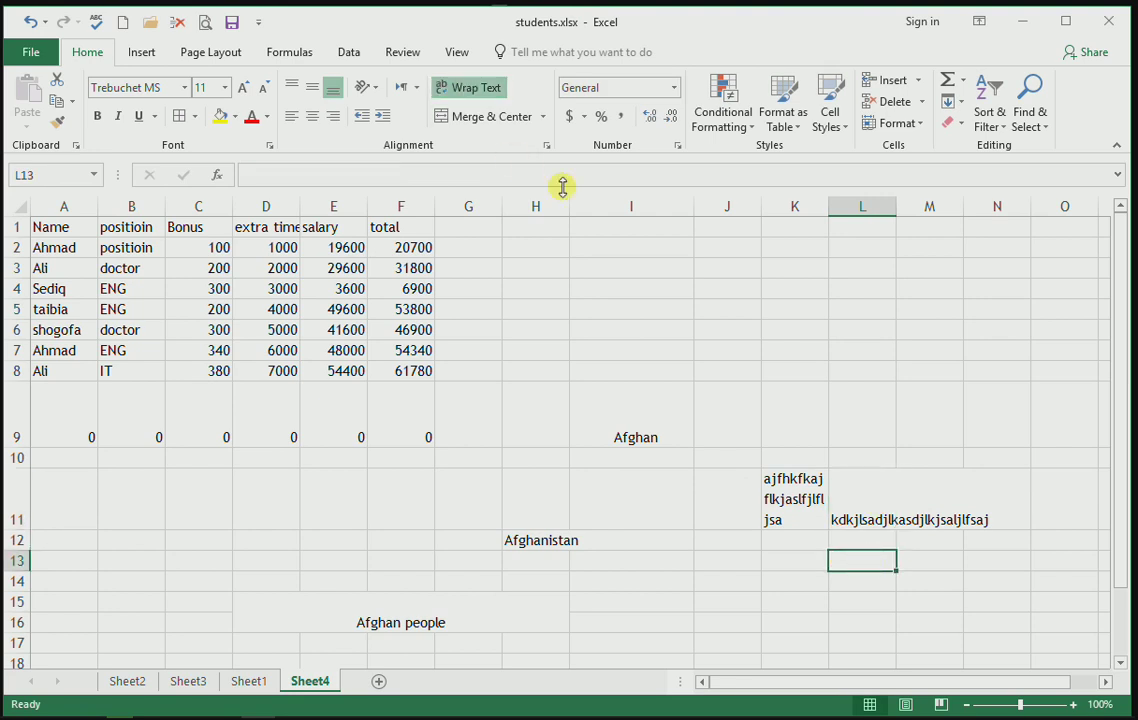
{"action": "type", "text": "ldfasjlkfjsaldfjlskdjflksadjflkjsdfkl"}
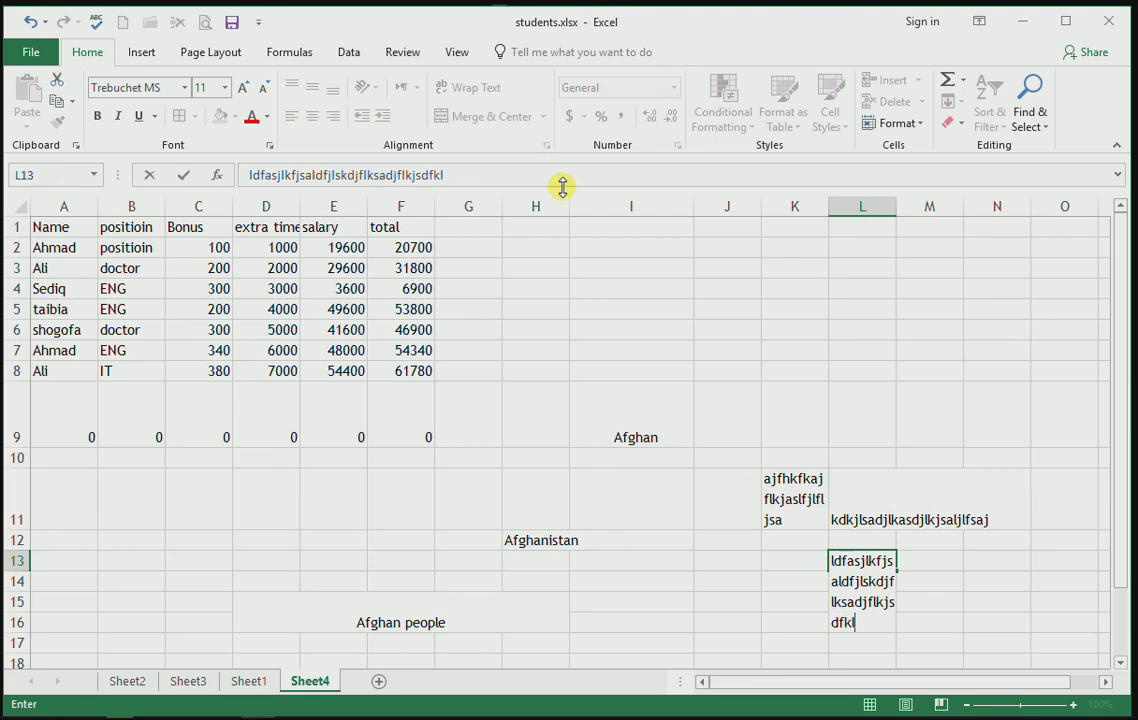
{"action": "left_click", "coordinate": [720, 304]}
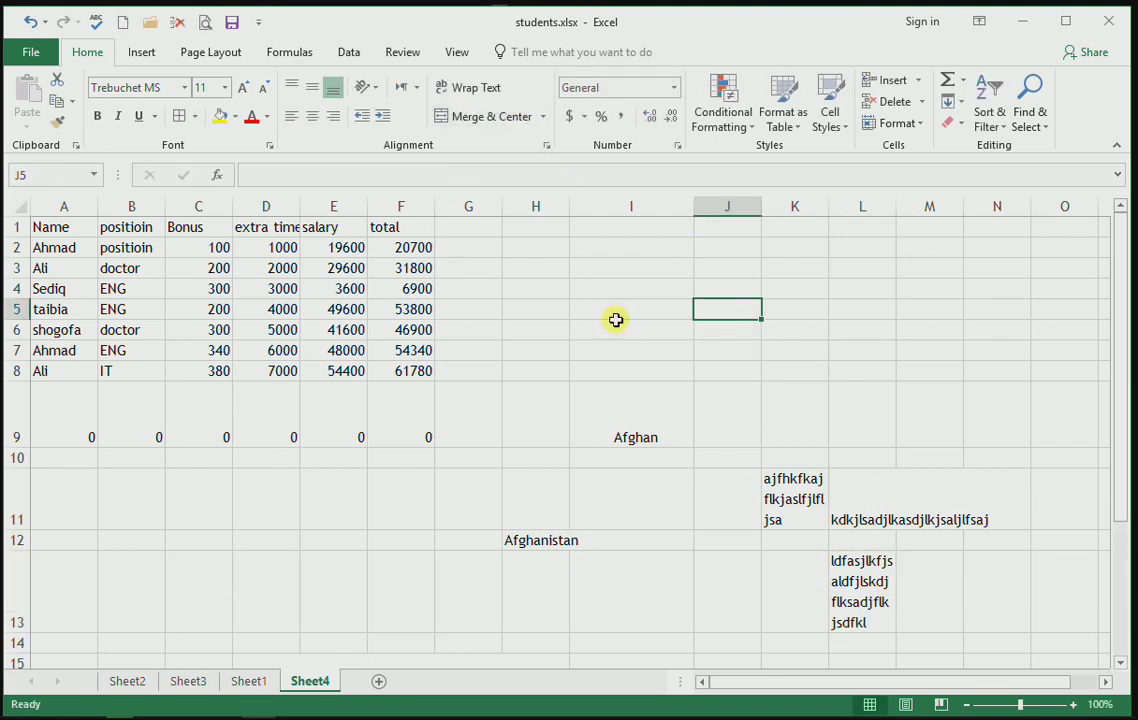
Step: Centre the Afghanistan text in H12
{"action": "left_click", "coordinate": [542, 117]}
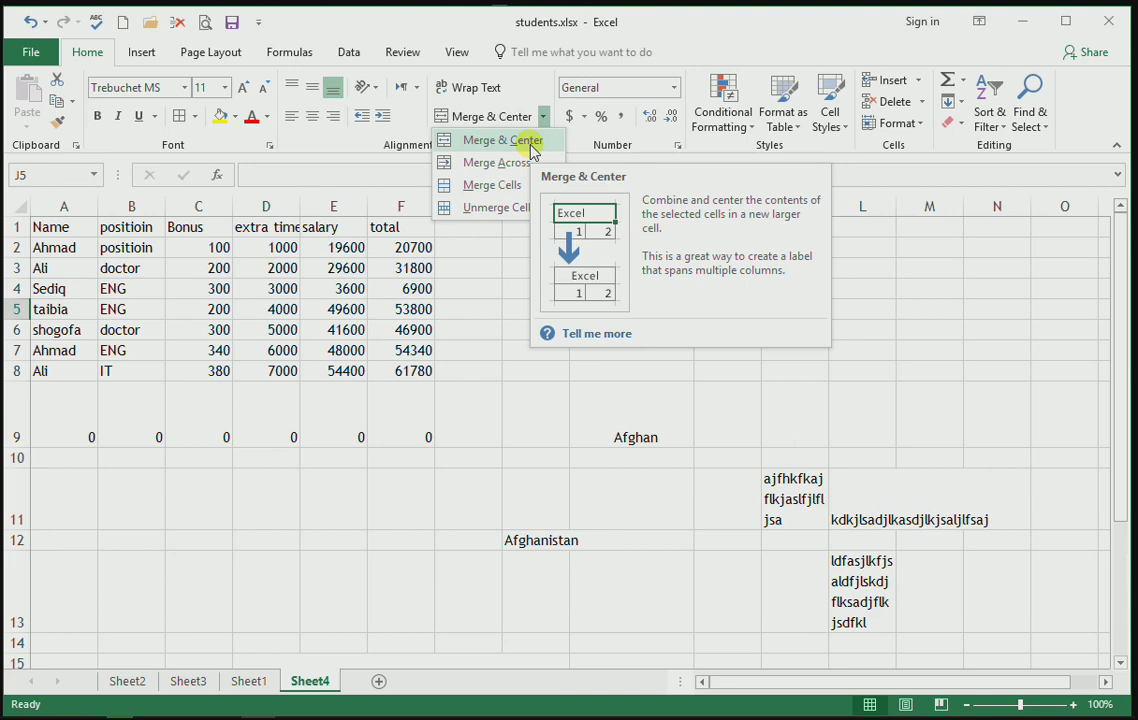
{"action": "left_click", "coordinate": [537, 538]}
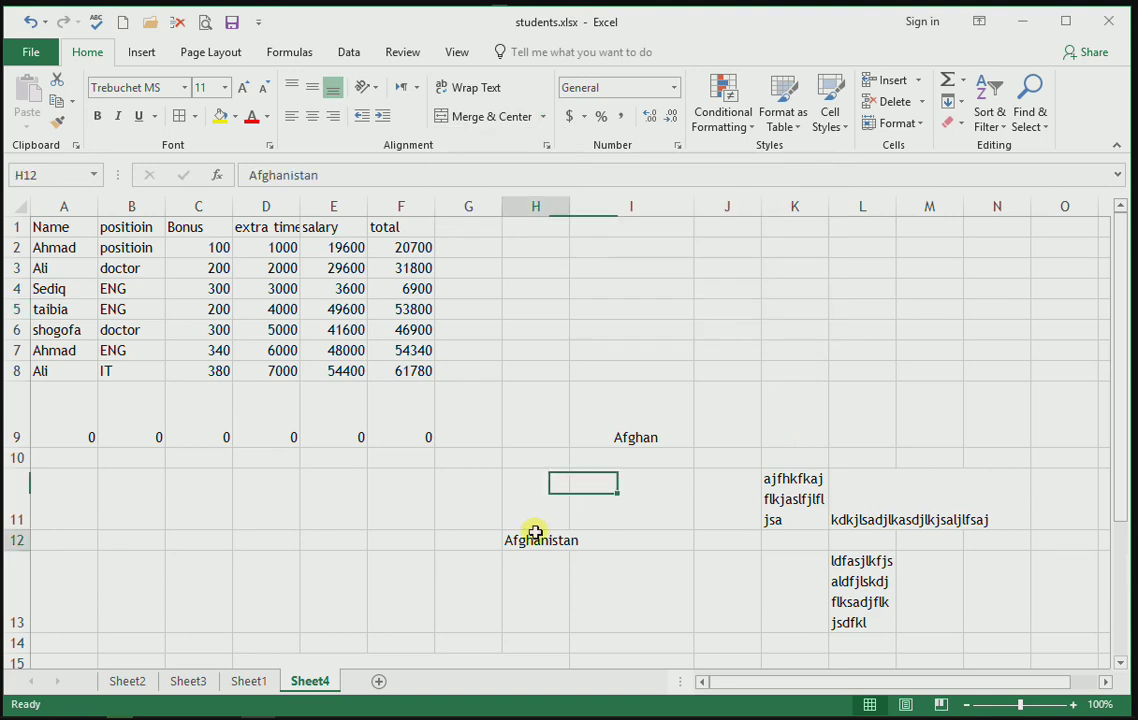
{"action": "left_click", "coordinate": [503, 117]}
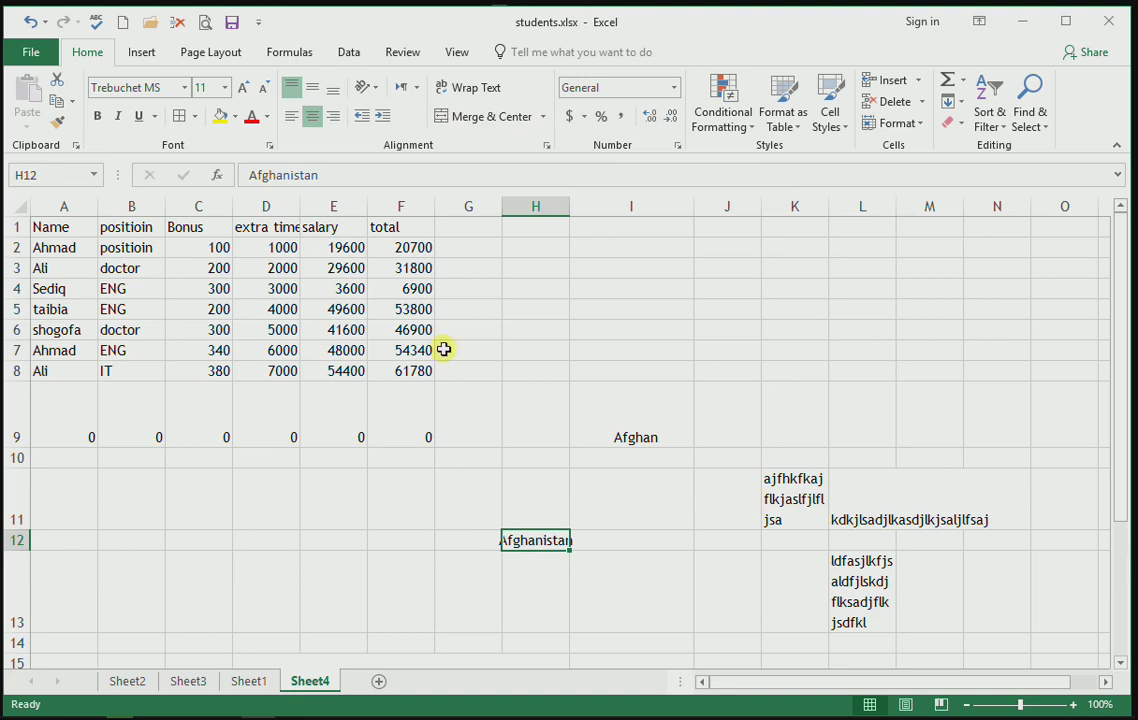
Step: Merge and centre L11:N11 and enter 'dfhkajkfsajdflsajdfdlkj' in it
{"action": "left_click_drag", "start_coordinate": [853, 509], "coordinate": [983, 501]}
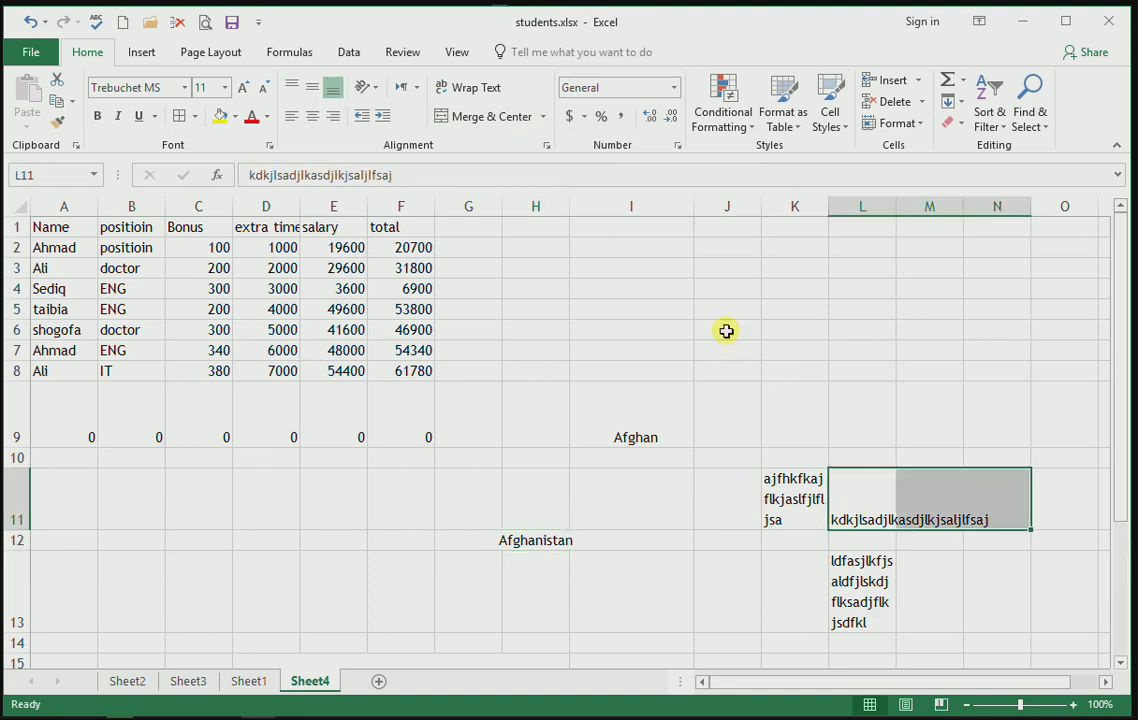
{"action": "left_click", "coordinate": [489, 118]}
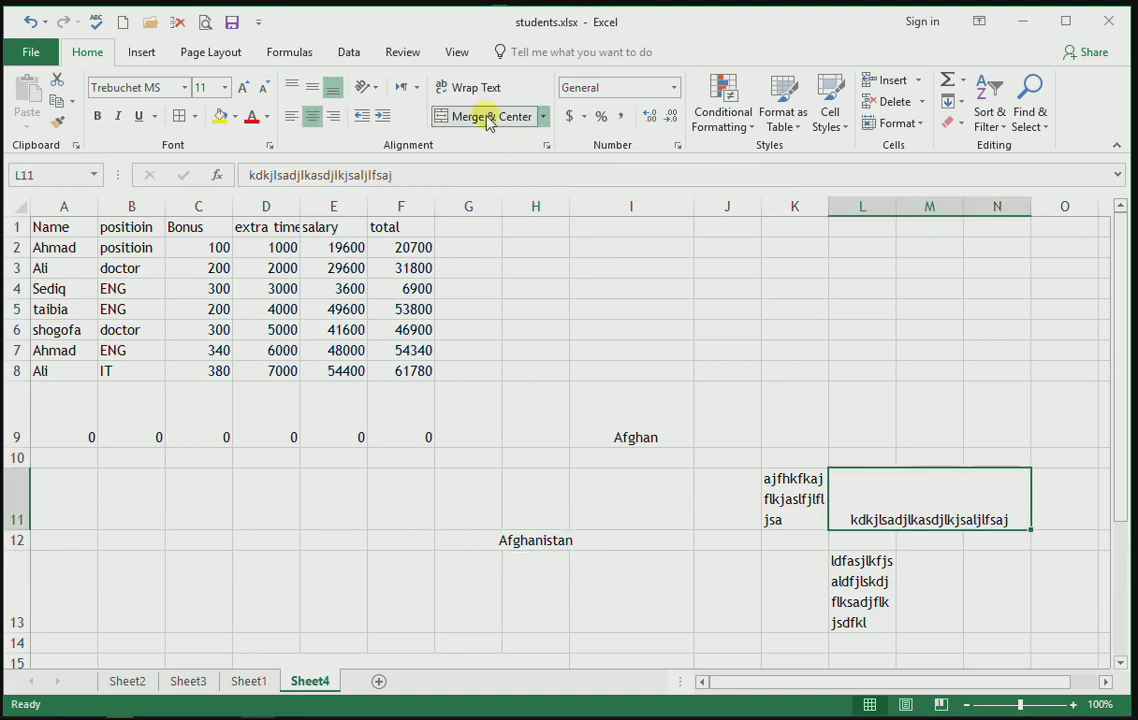
{"action": "type", "text": "dfhkajkfsaj"}
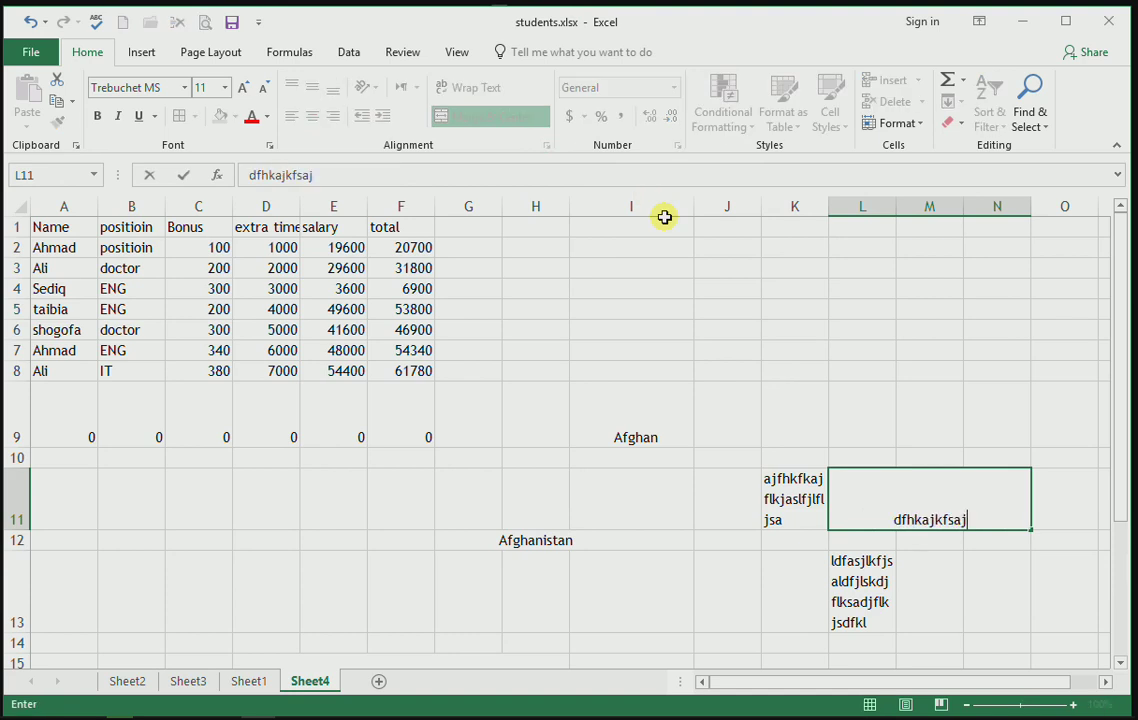
{"action": "type", "text": "dflsajdfdlkj"}
{"action": "left_click_drag", "start_coordinate": [785, 440], "coordinate": [894, 516]}
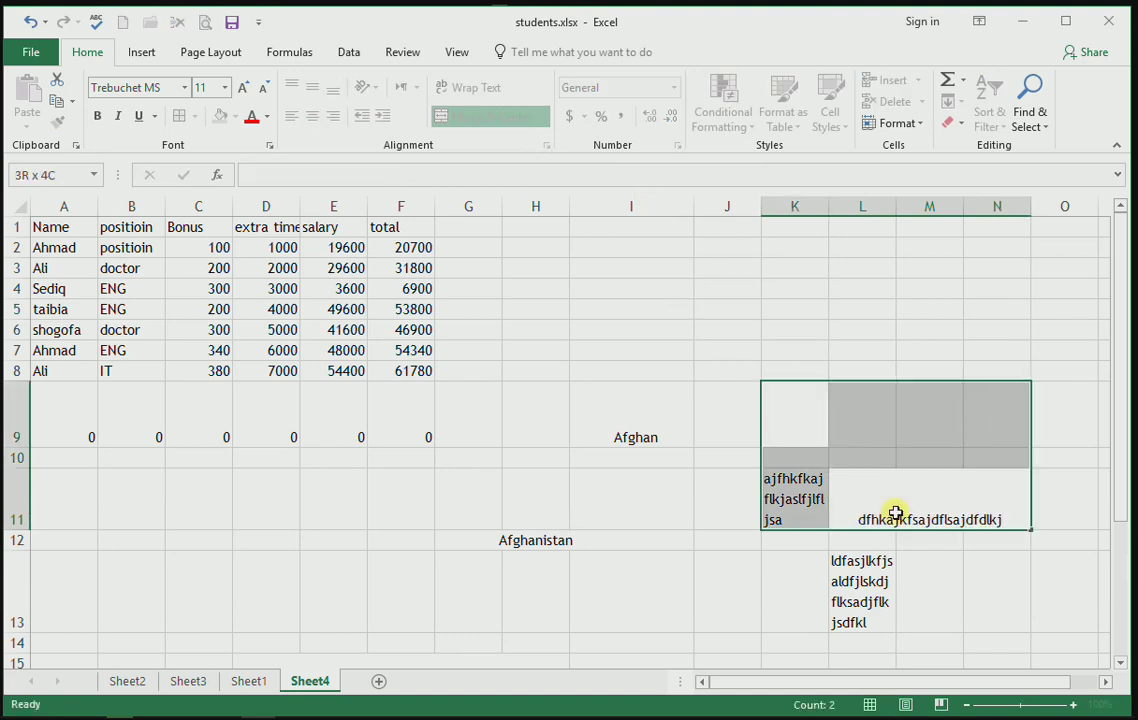
{"action": "left_click", "coordinate": [980, 602]}
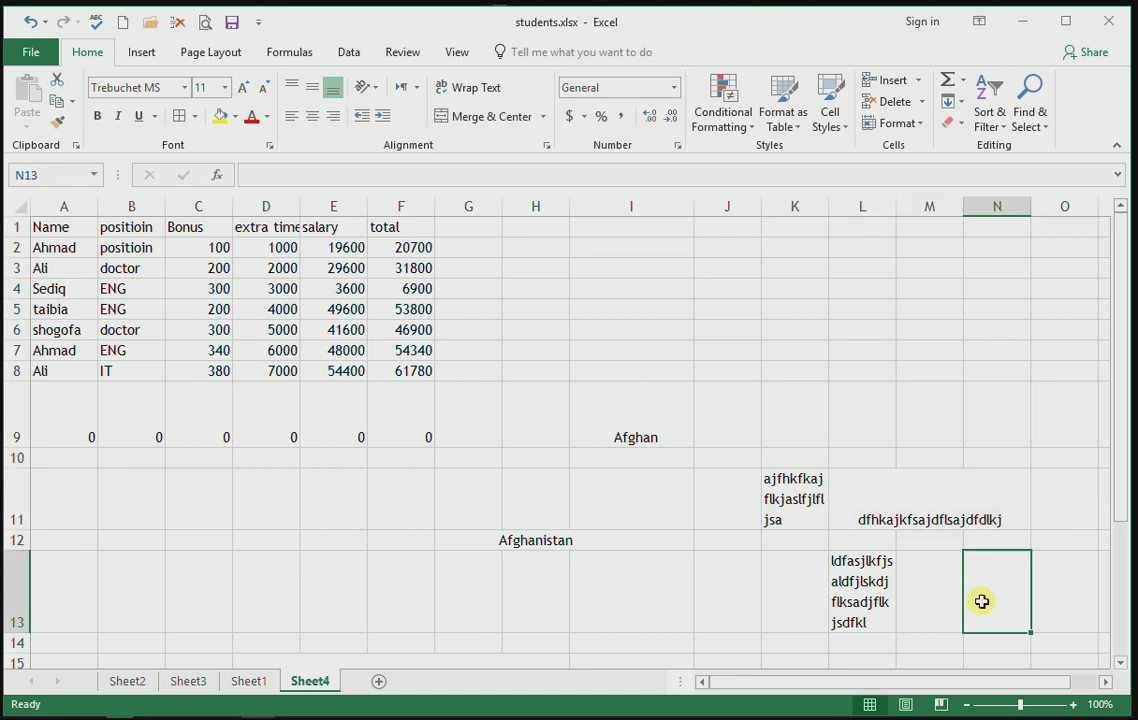
Step: Replace the merged L11 text with 'sdkdjhadjkshkjadssadahjhkadkahsdkjh'
{"action": "left_click", "coordinate": [930, 498]}
{"action": "left_click", "coordinate": [543, 117]}
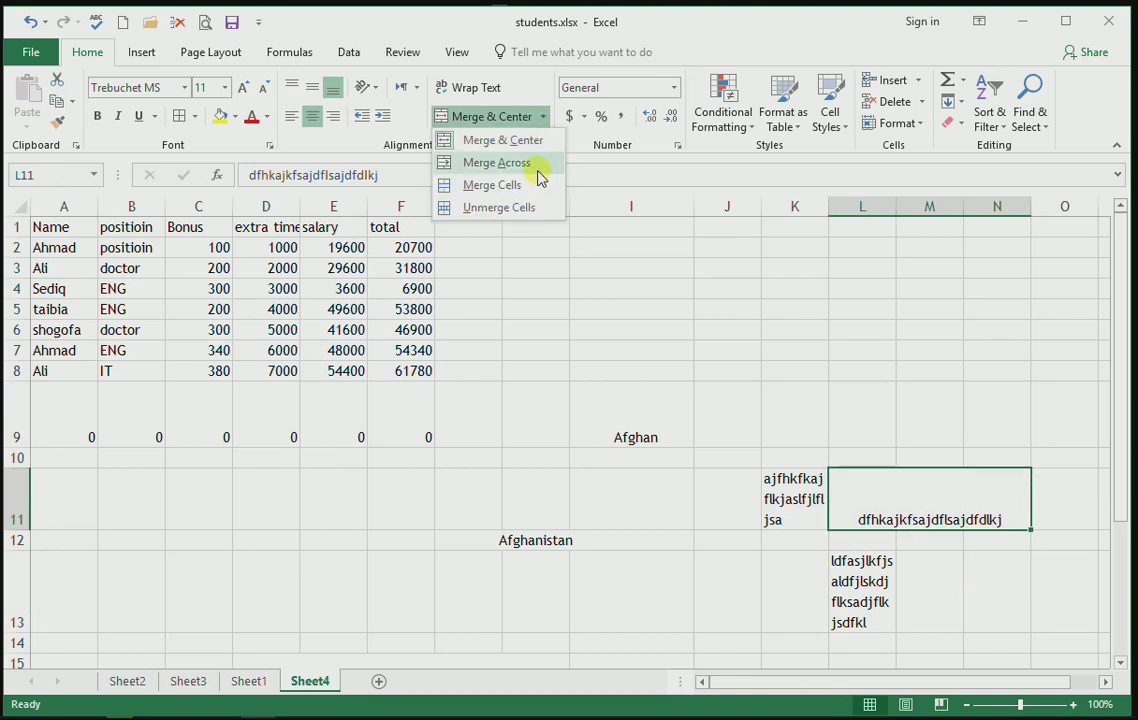
{"action": "left_click", "coordinate": [538, 167]}
{"action": "type", "text": "sdkdjhadjksh"}
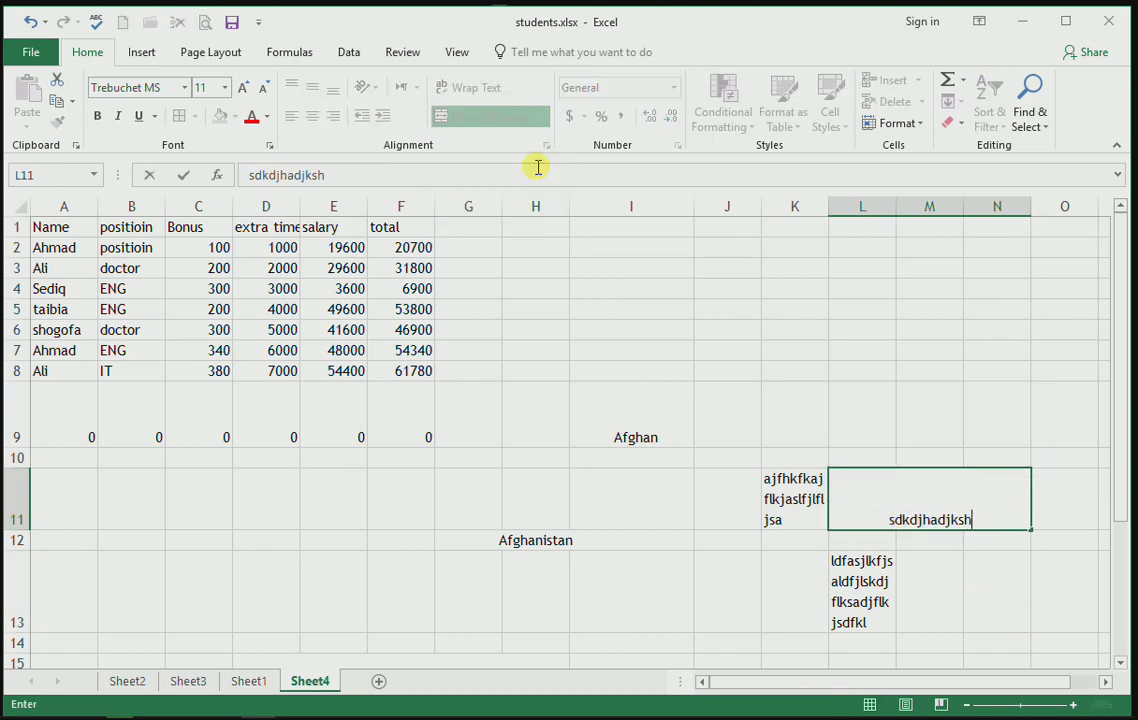
{"action": "type", "text": "kjads"}
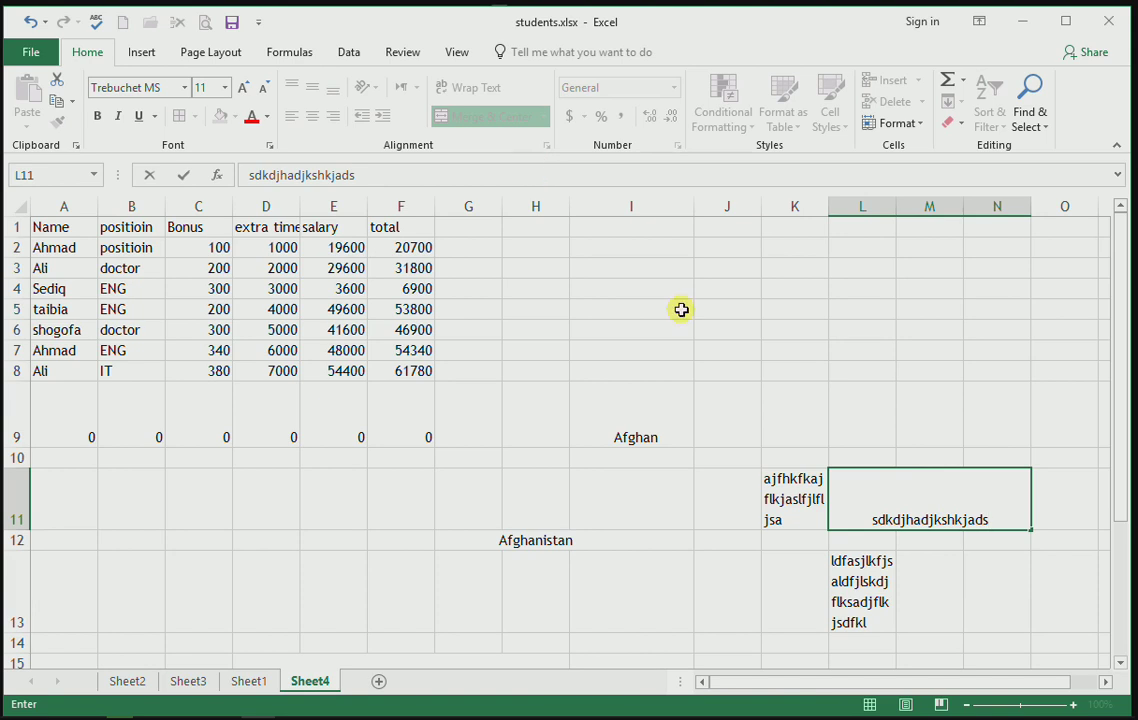
{"action": "type", "text": "sadahjhkadkahsdkjh"}
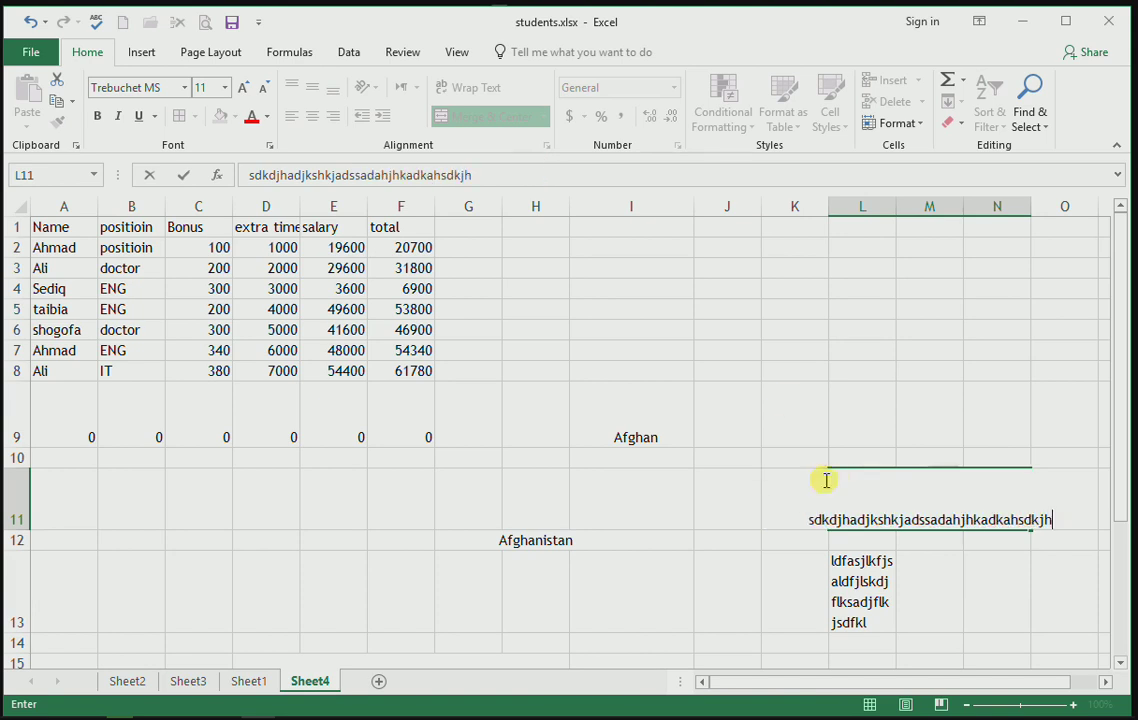
{"action": "left_click", "coordinate": [978, 564]}
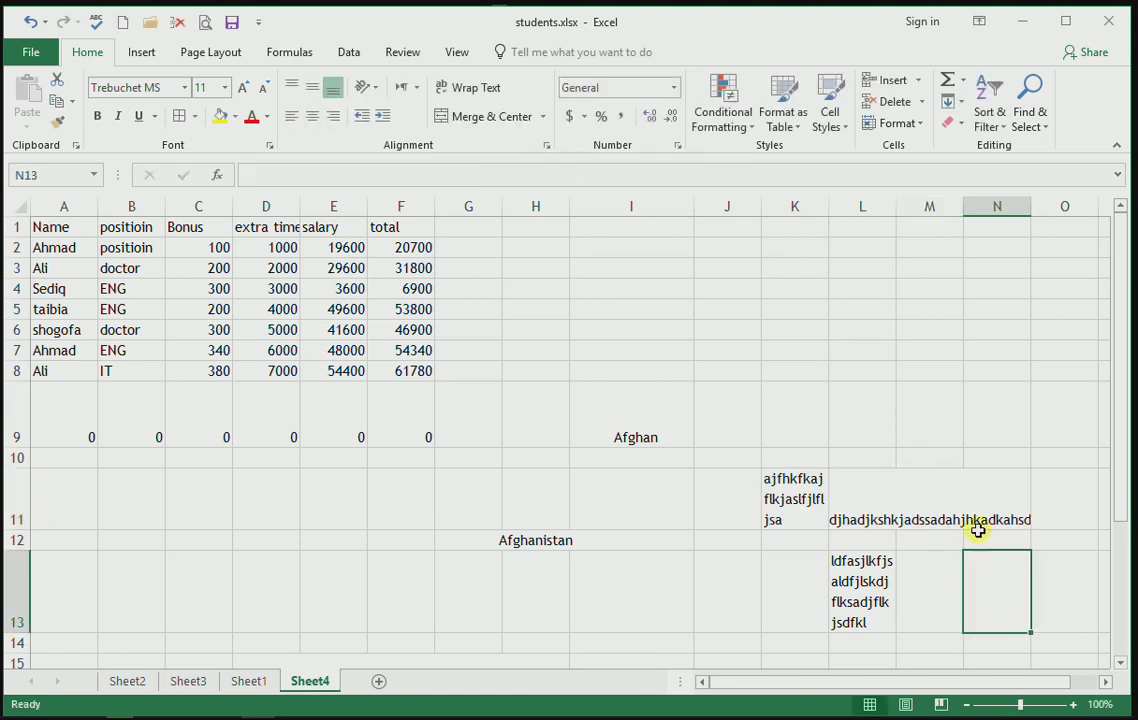
Step: Unmerge L11, apply plain Merge Cells to L11:N11, then undo that merge
{"action": "left_click", "coordinate": [948, 485]}
{"action": "left_click", "coordinate": [536, 117]}
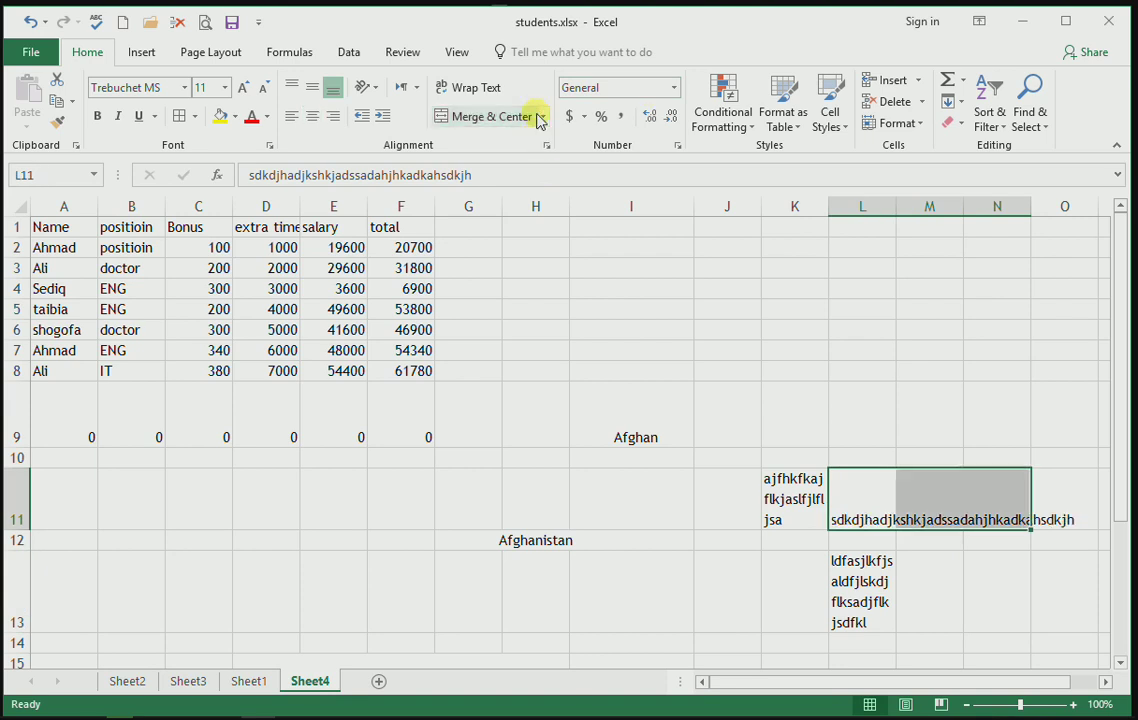
{"action": "left_click", "coordinate": [544, 120]}
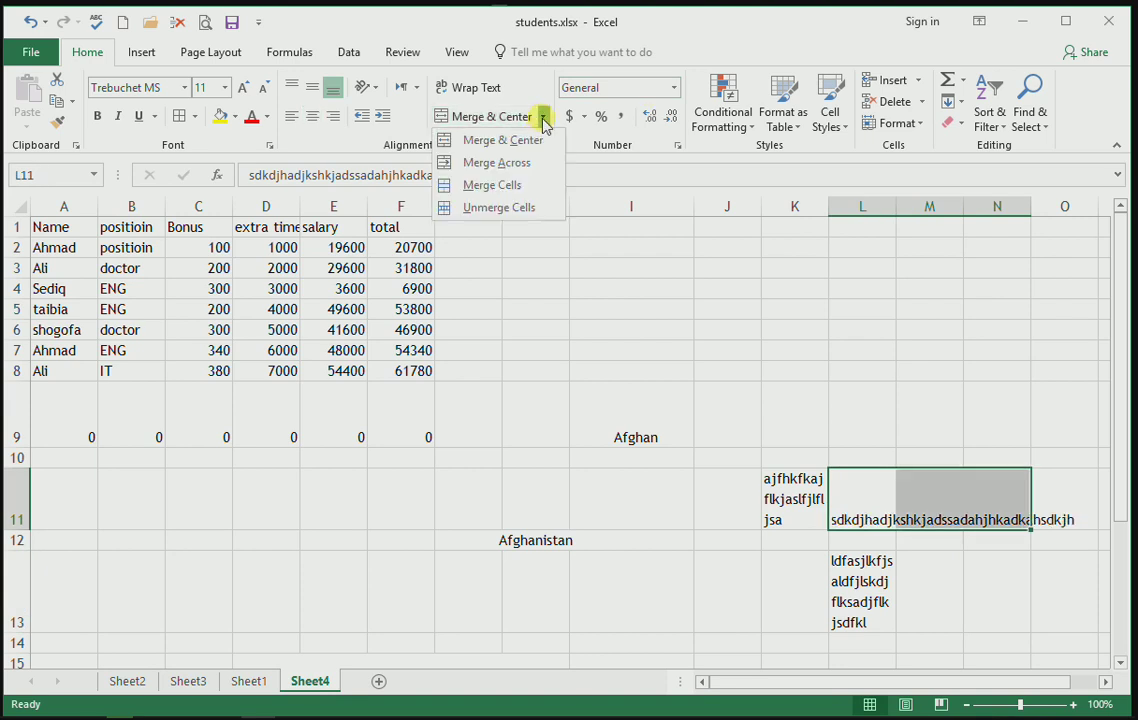
{"action": "left_click", "coordinate": [523, 189]}
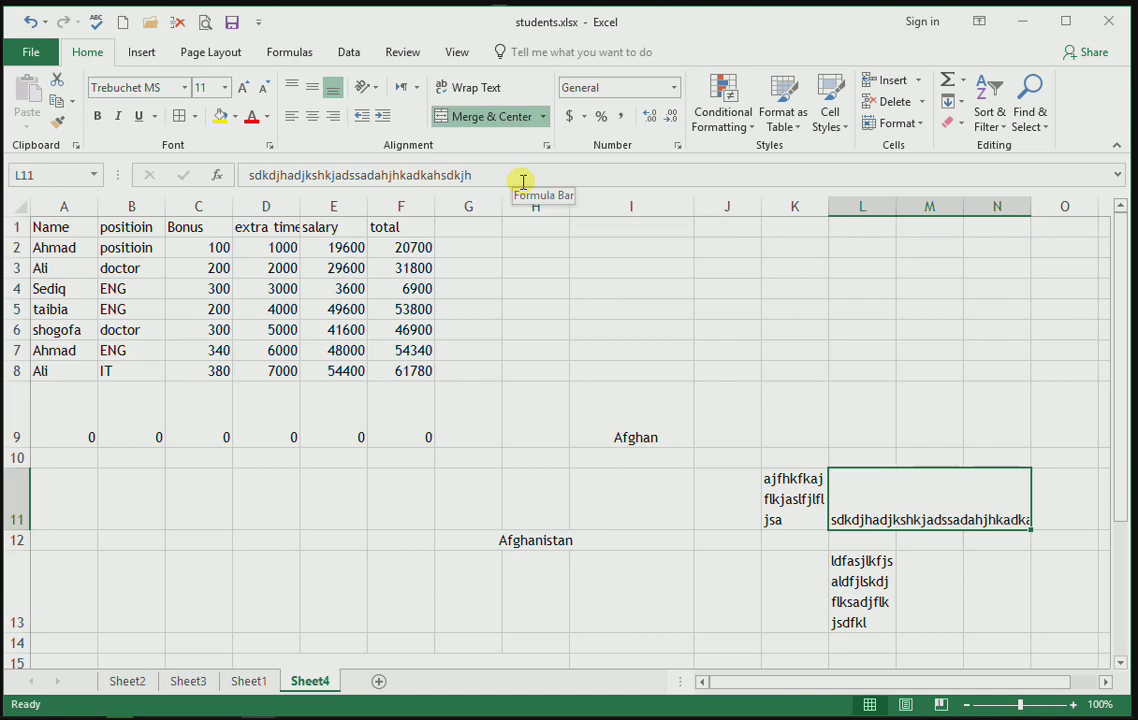
{"action": "key", "text": "ctrl+z"}
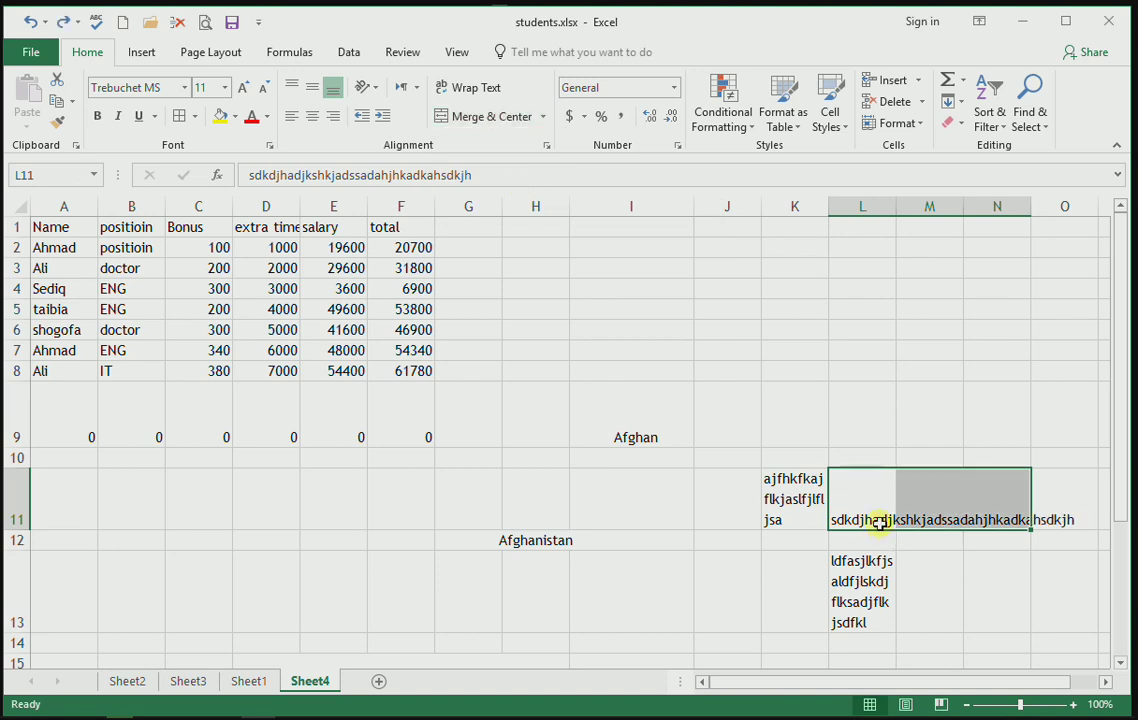
{"action": "left_click", "coordinate": [851, 460]}
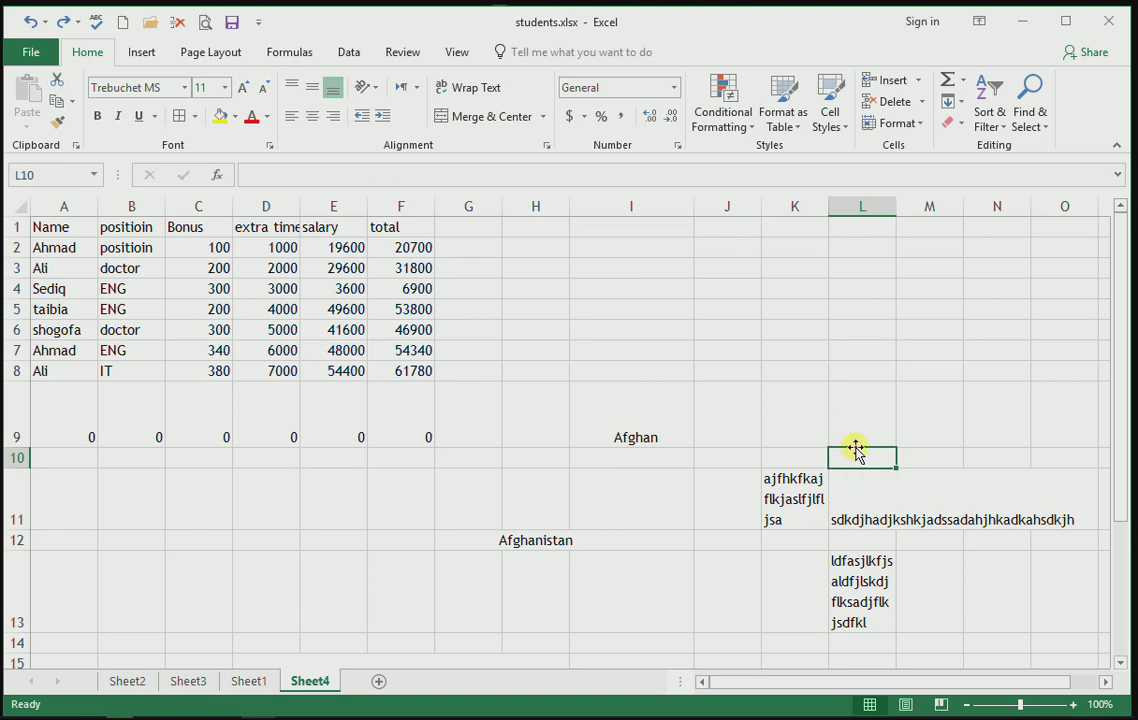
Step: Merge L6:M7 into one cell, then undo the merge
{"action": "left_click_drag", "start_coordinate": [861, 339], "coordinate": [917, 353]}
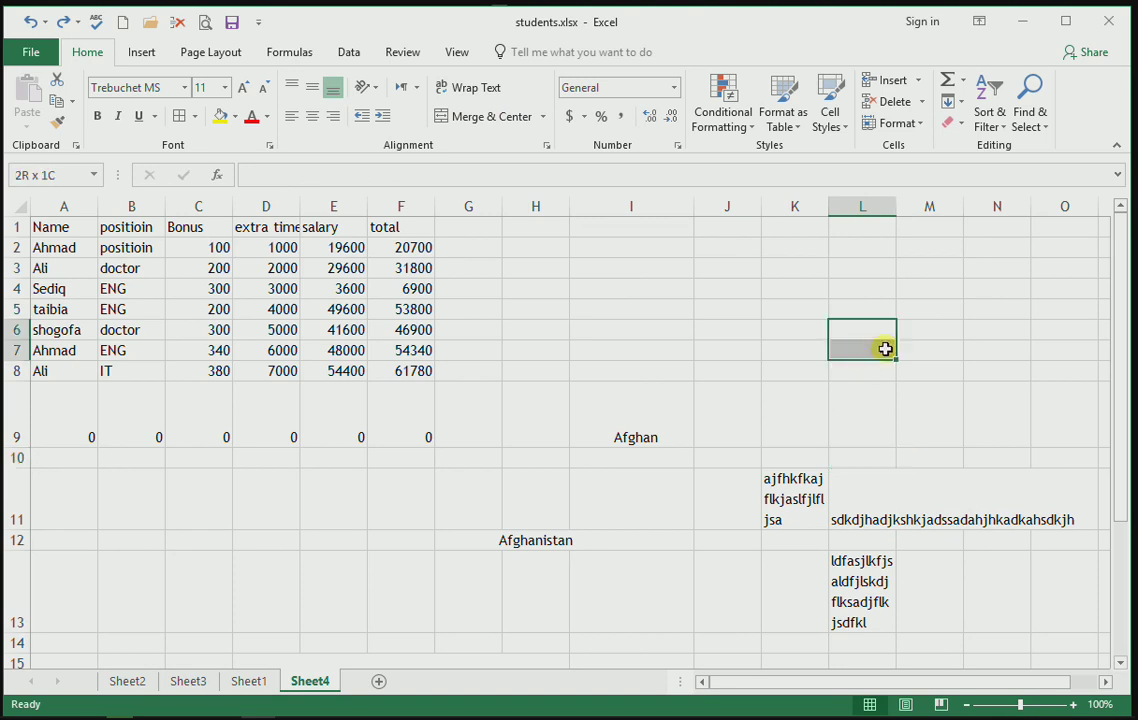
{"action": "left_click", "coordinate": [541, 117]}
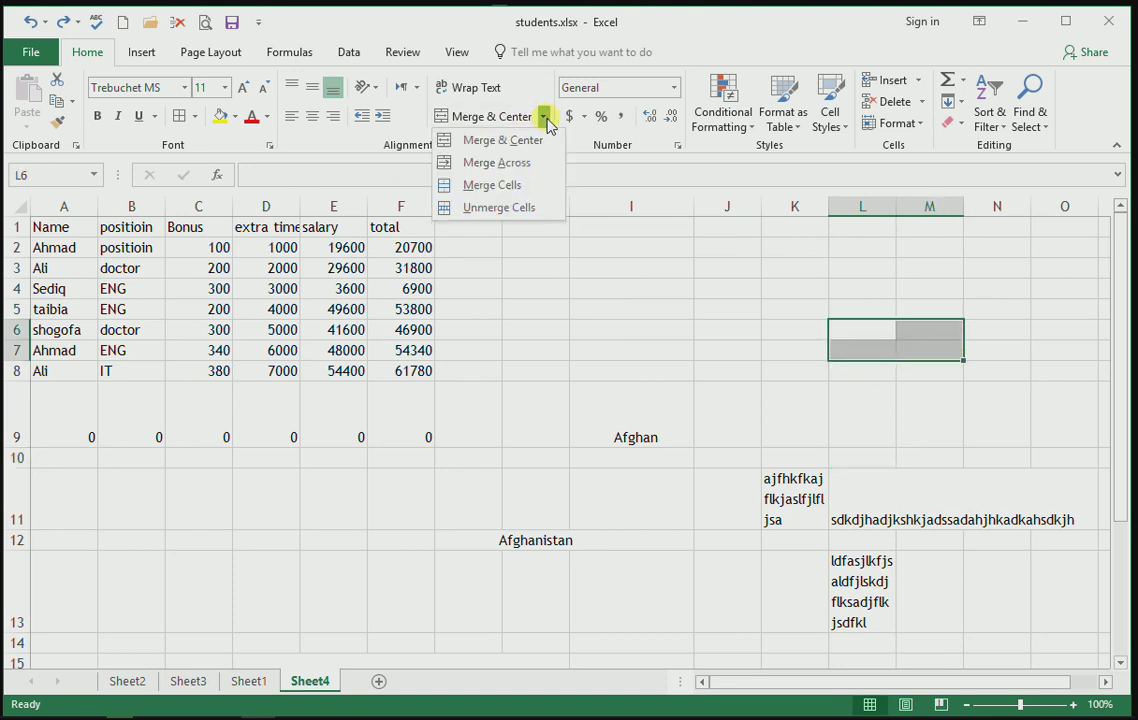
{"action": "left_click", "coordinate": [505, 186]}
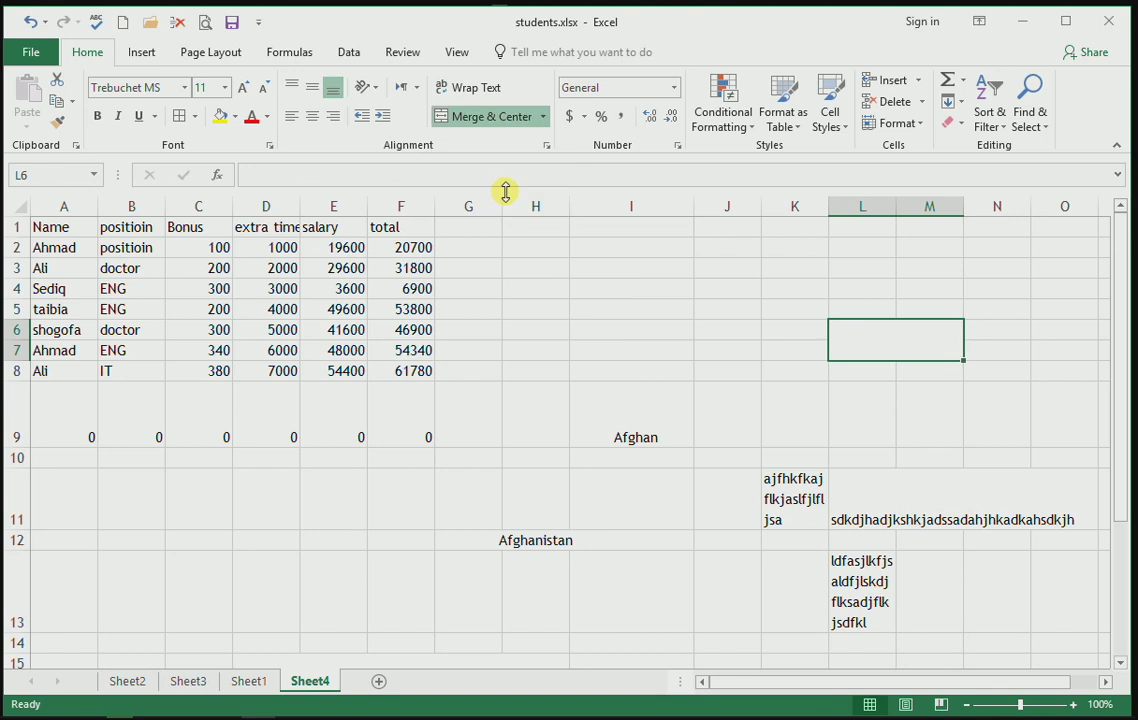
{"action": "key", "text": "ctrl+z"}
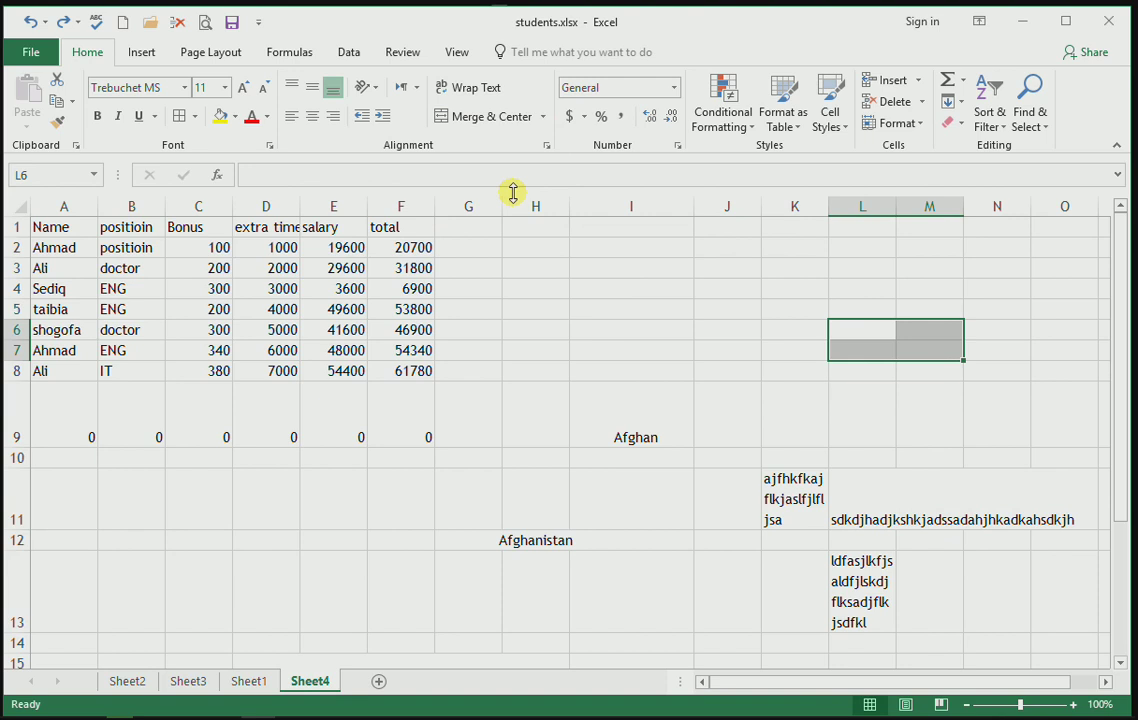
Step: Merge L6:M7 row by row with Merge Across and check the merged L6:M6 and L7:M7 cells
{"action": "left_click", "coordinate": [545, 117]}
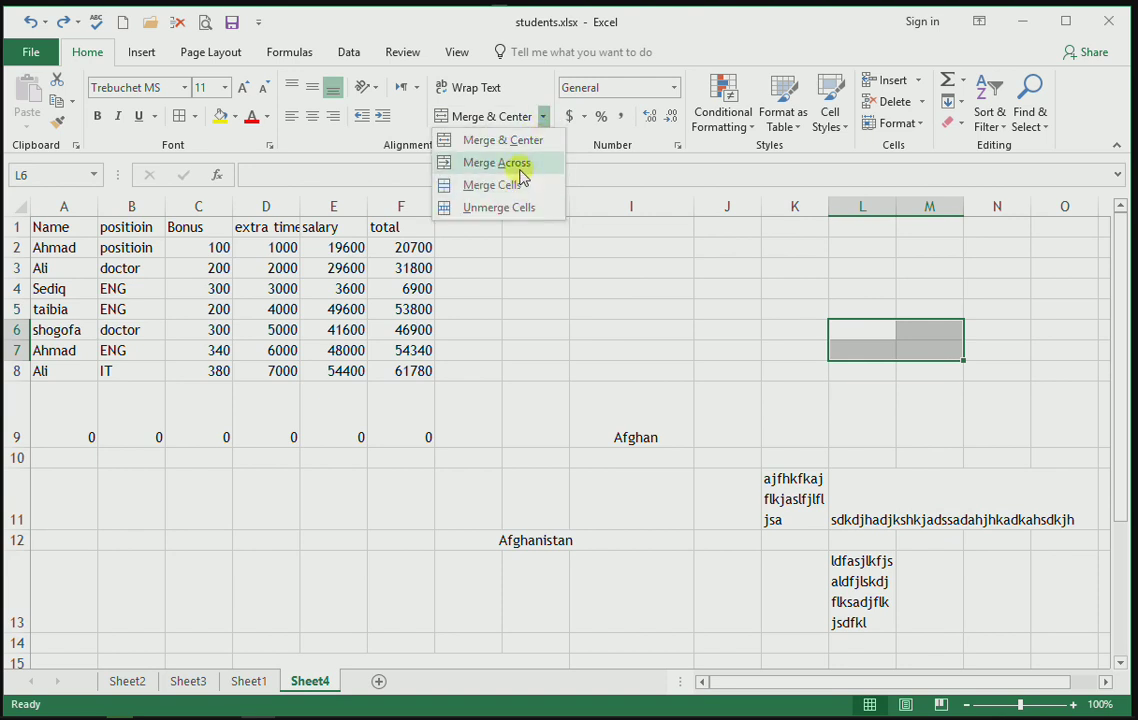
{"action": "left_click", "coordinate": [516, 165]}
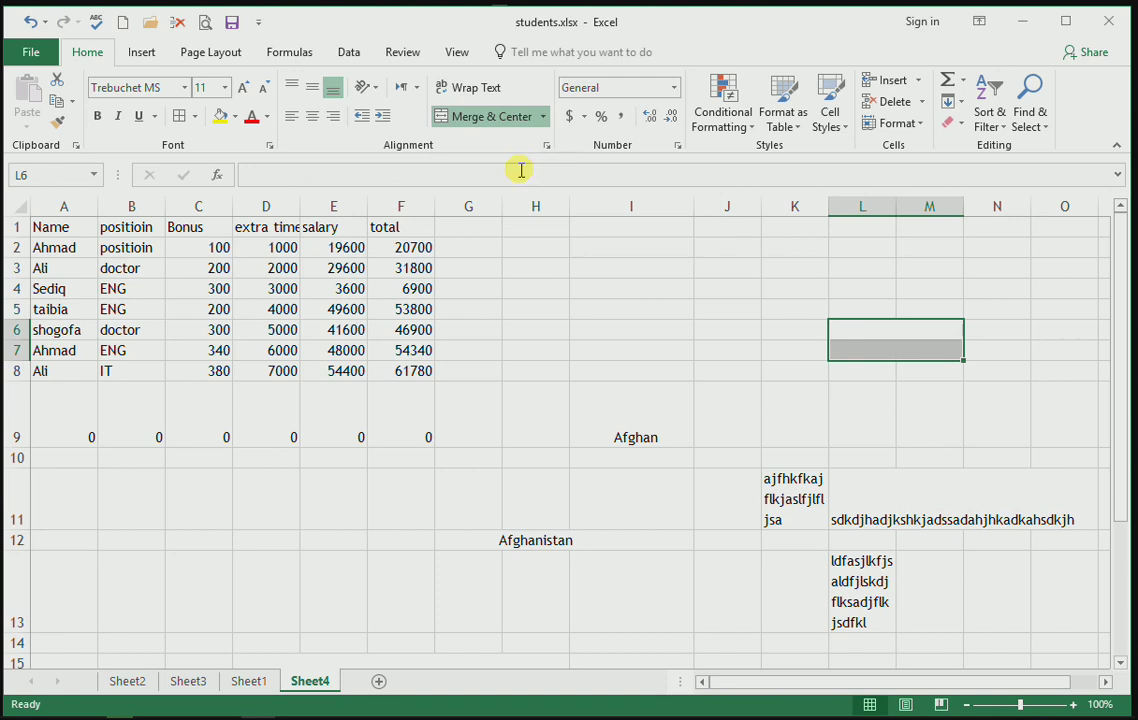
{"action": "left_click", "coordinate": [886, 334]}
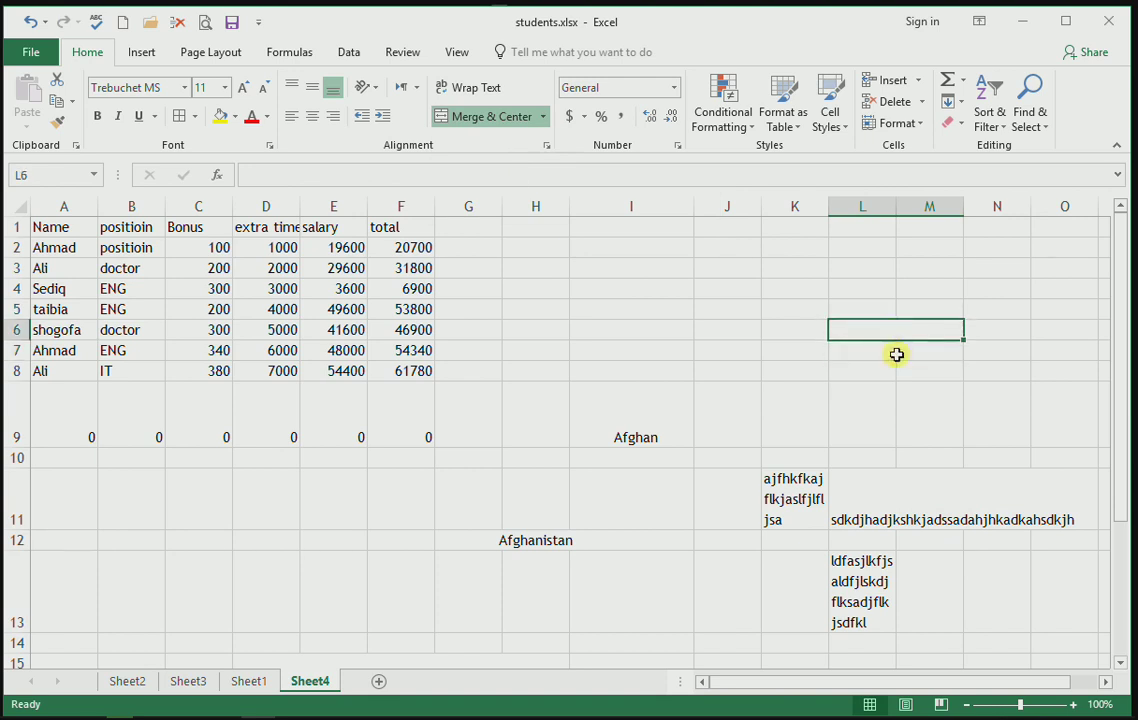
{"action": "left_click", "coordinate": [897, 352]}
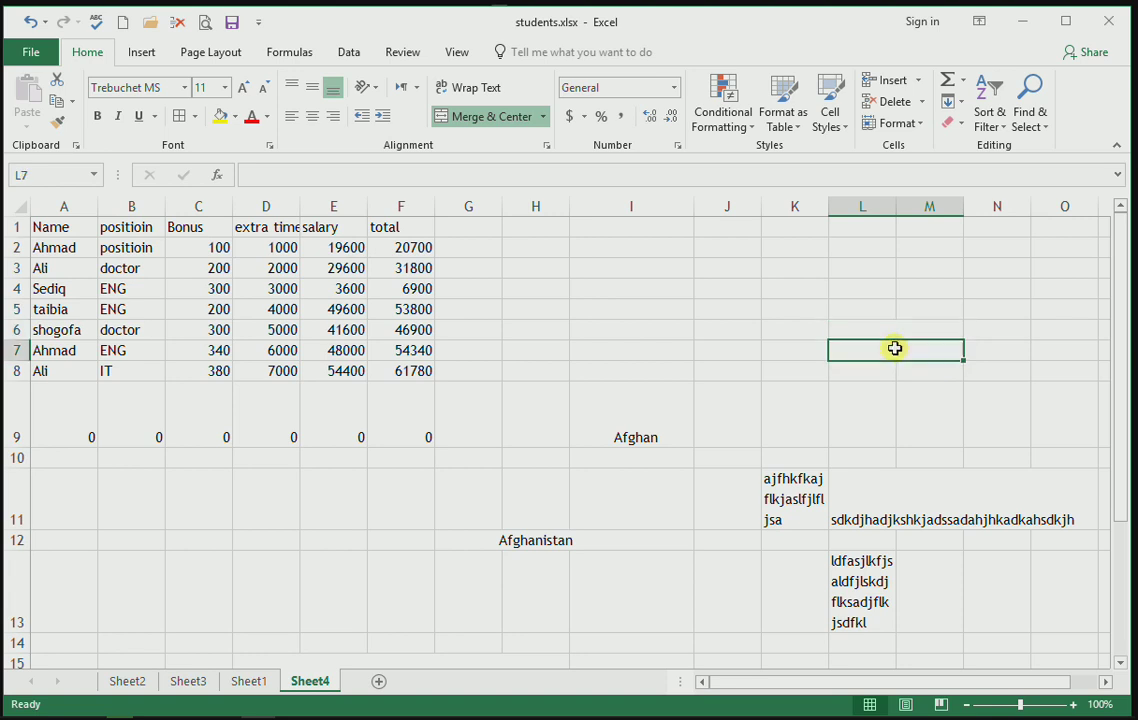
{"action": "left_click", "coordinate": [544, 117]}
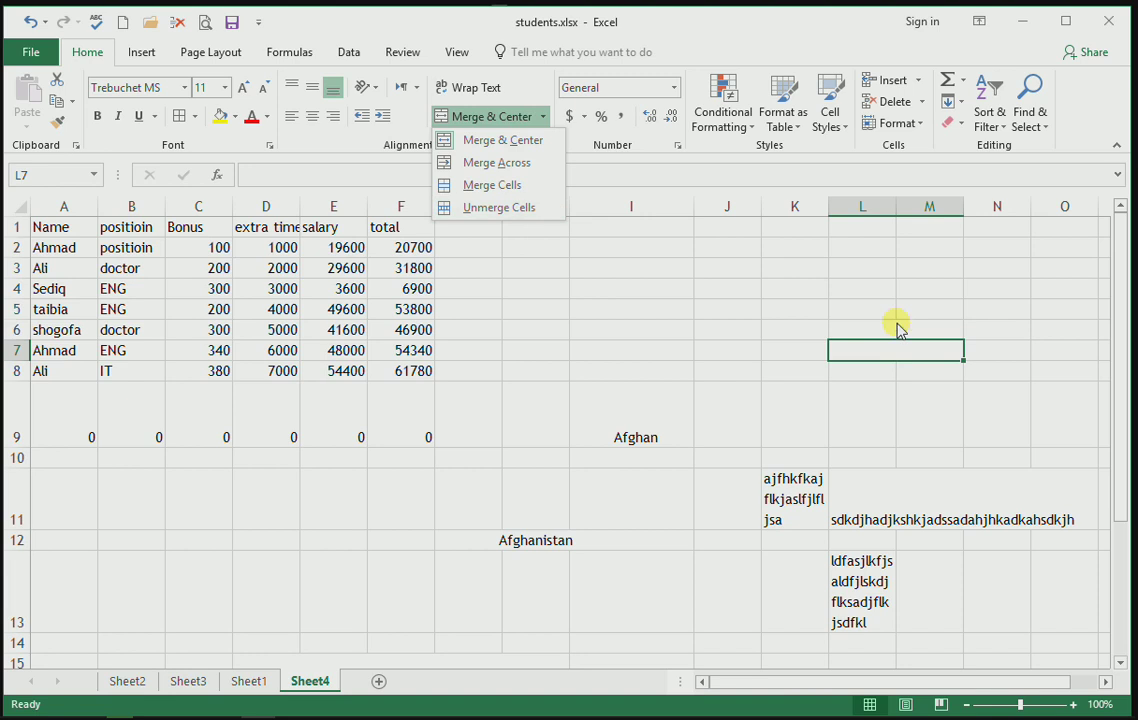
{"action": "left_click", "coordinate": [865, 326]}
Step: Merge and centre L6:M7, then unmerge it back into separate cells
{"action": "left_click_drag", "start_coordinate": [865, 326], "coordinate": [881, 345]}
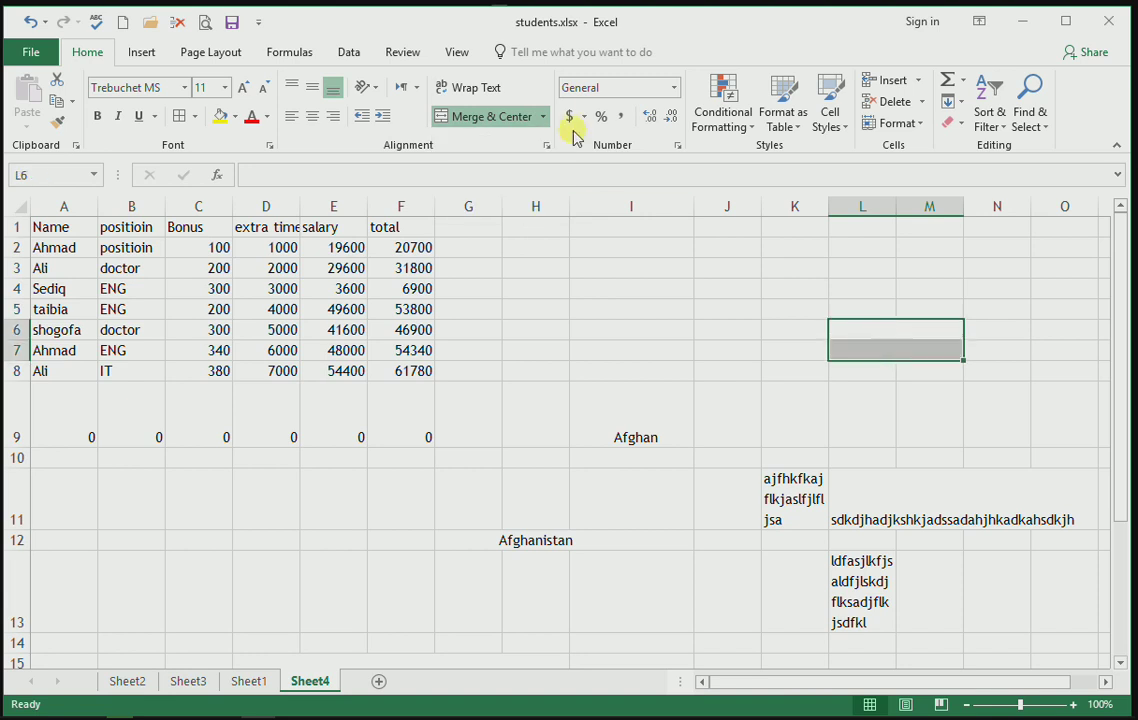
{"action": "left_click", "coordinate": [465, 118]}
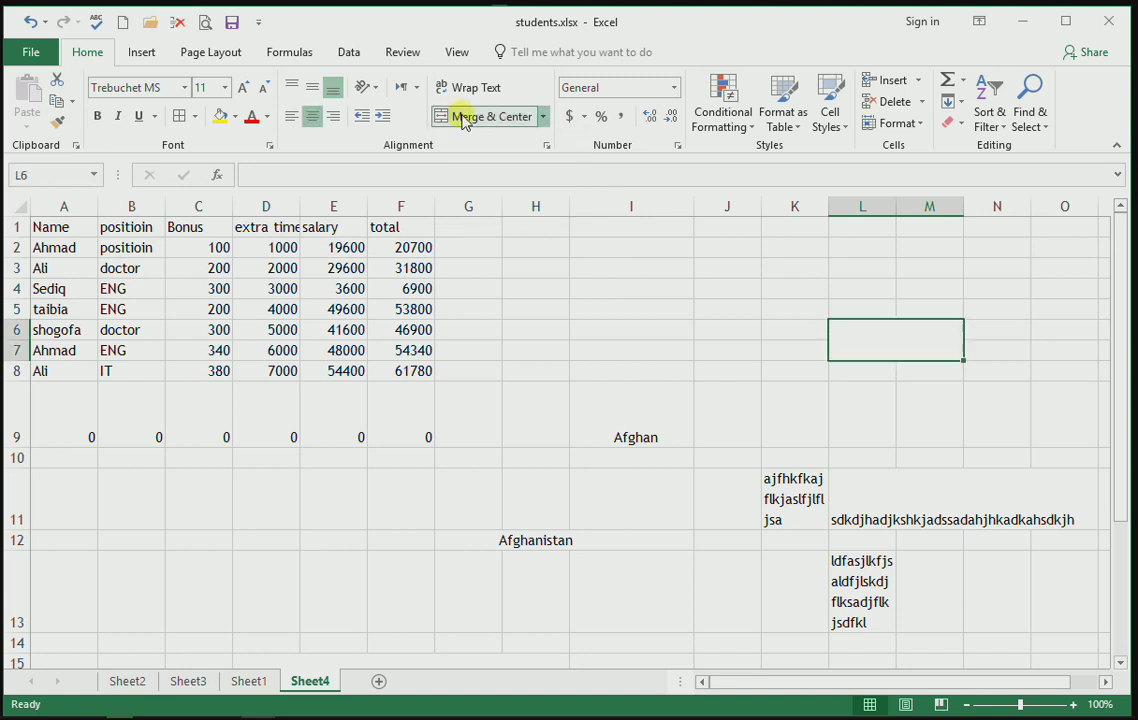
{"action": "left_click", "coordinate": [544, 117]}
{"action": "left_click", "coordinate": [515, 207]}
Step: Select the merged Afghan people cell and open its Format Cells alignment settings
{"action": "left_click", "coordinate": [615, 268]}
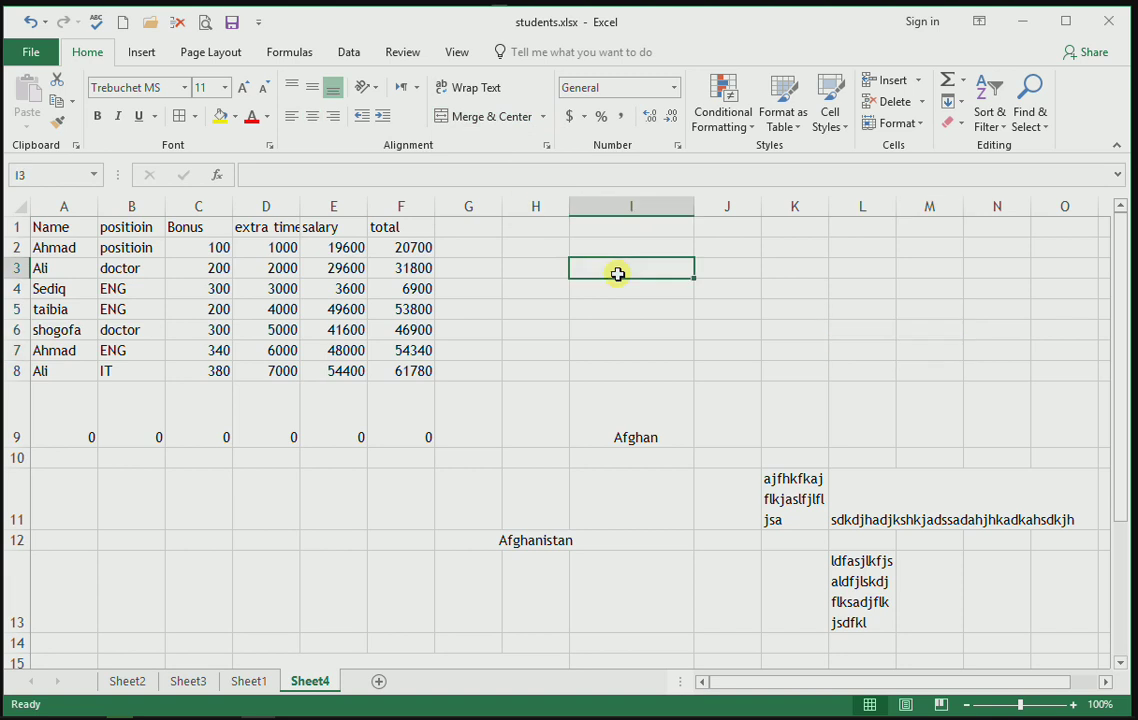
{"action": "left_click", "coordinate": [547, 146]}
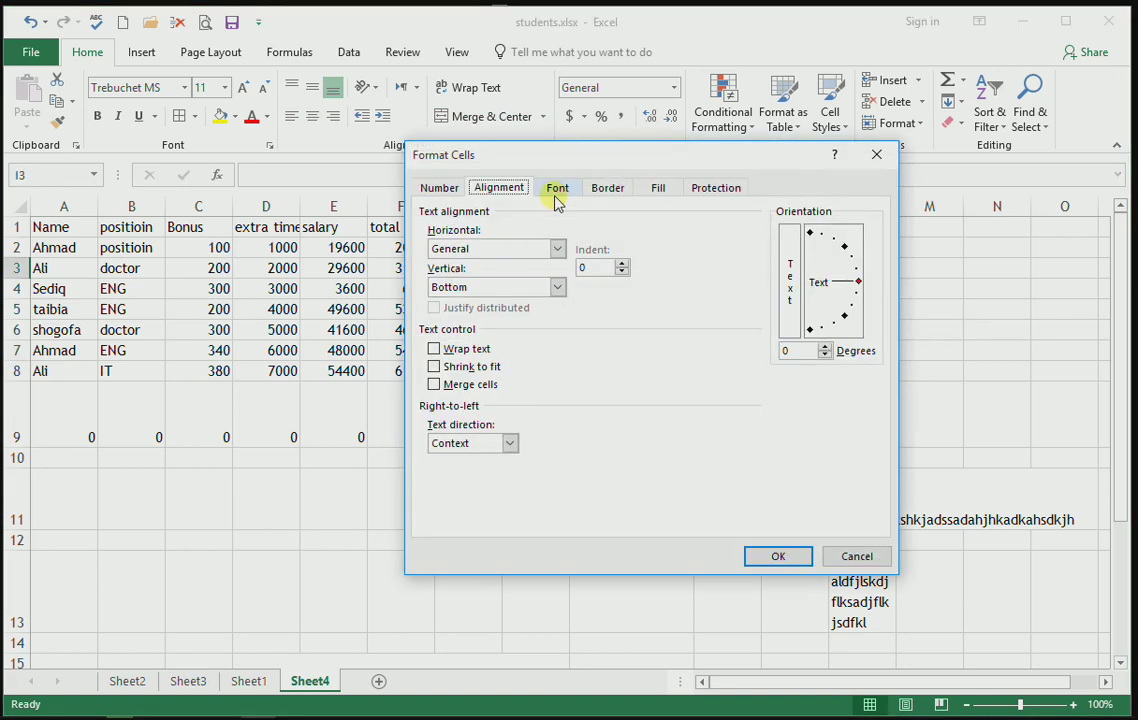
{"action": "left_click", "coordinate": [887, 153]}
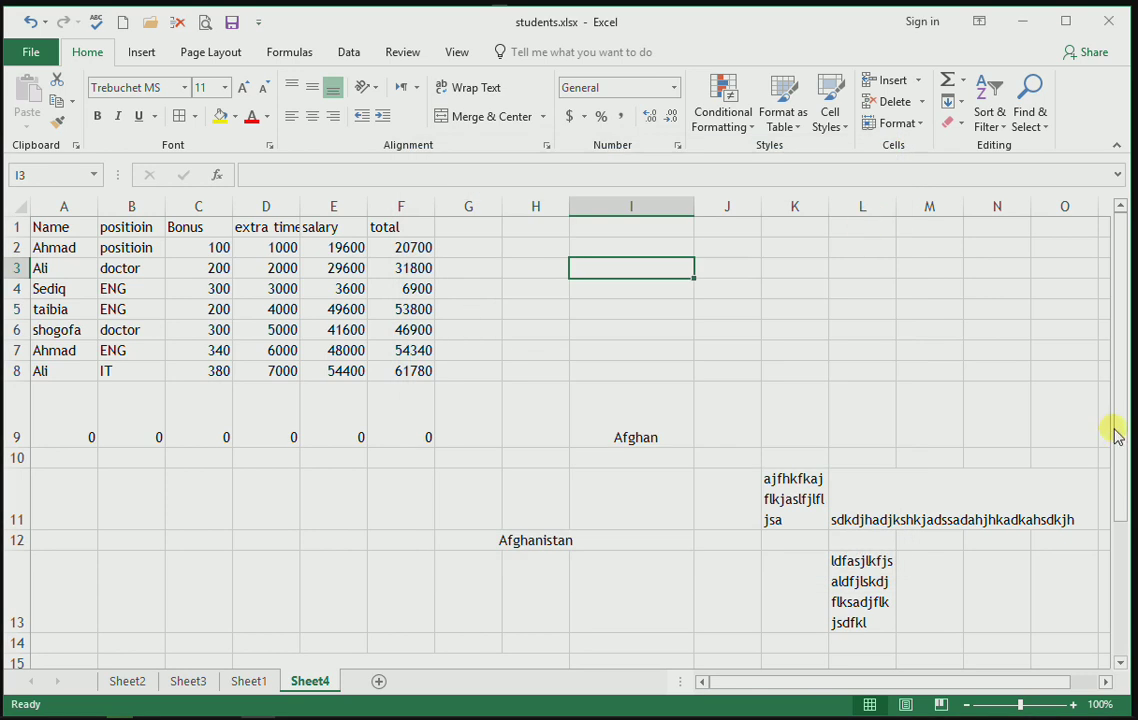
{"action": "left_click", "coordinate": [716, 317]}
{"action": "left_click", "coordinate": [660, 296]}
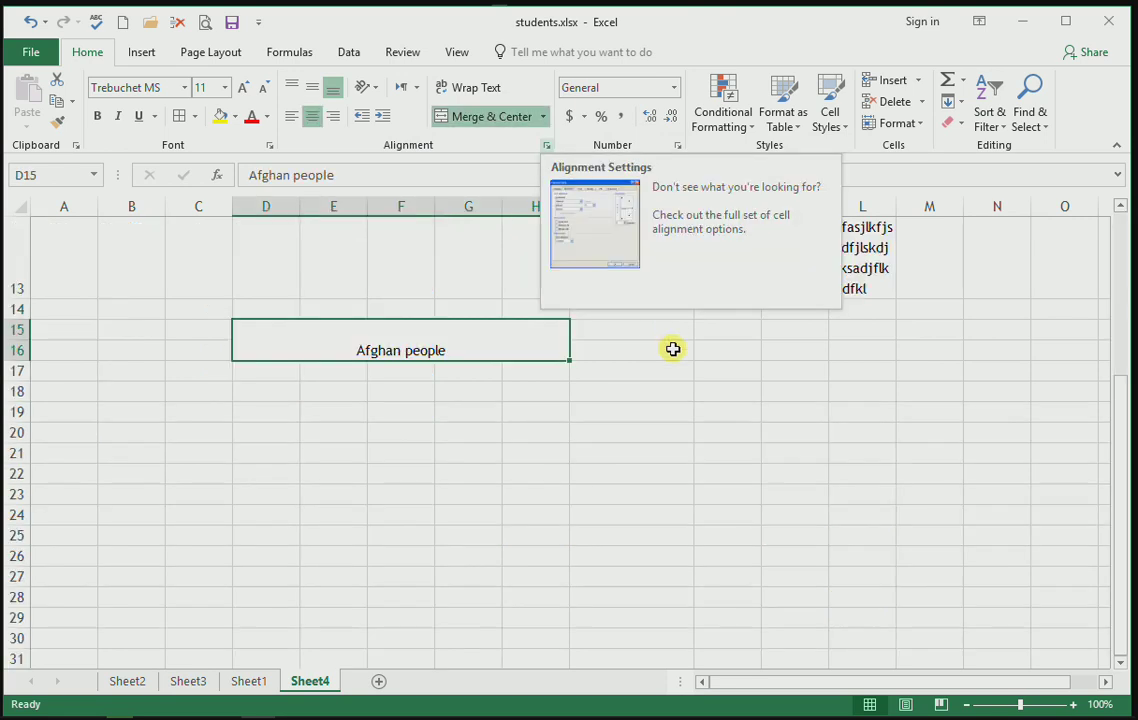
{"action": "left_click", "coordinate": [546, 145]}
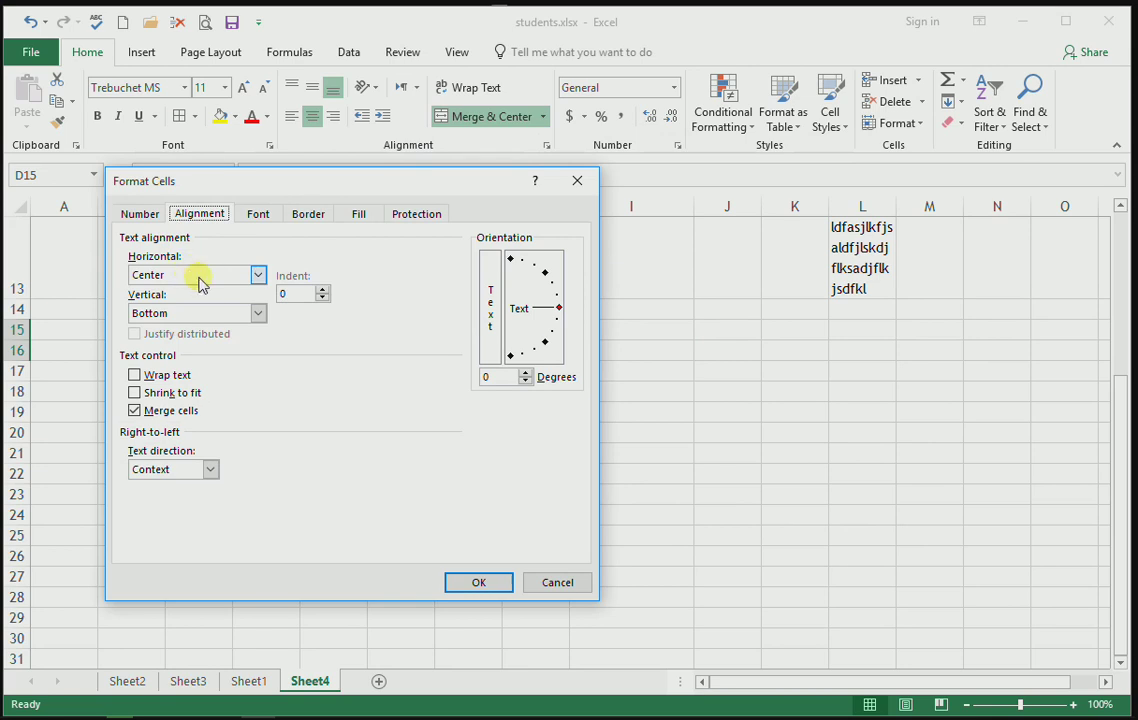
Step: Set horizontal alignment Center and vertical Top, and tick Wrap text and Merge cells
{"action": "left_click", "coordinate": [200, 283]}
{"action": "left_click", "coordinate": [200, 283]}
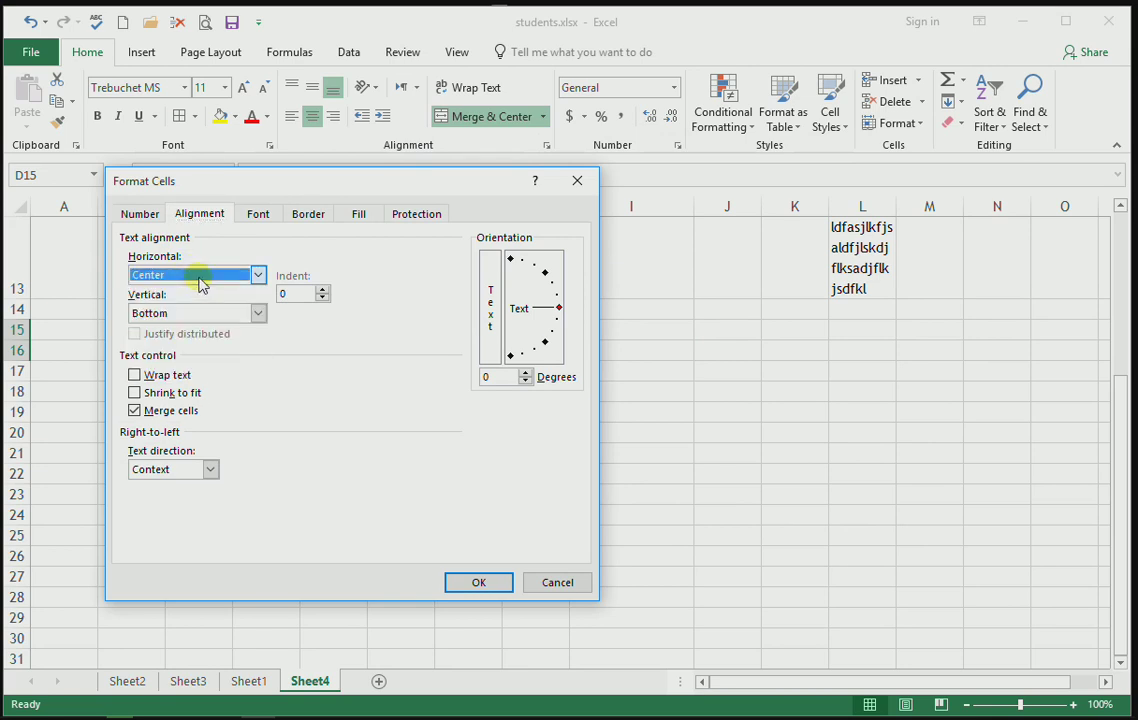
{"action": "left_click", "coordinate": [200, 283]}
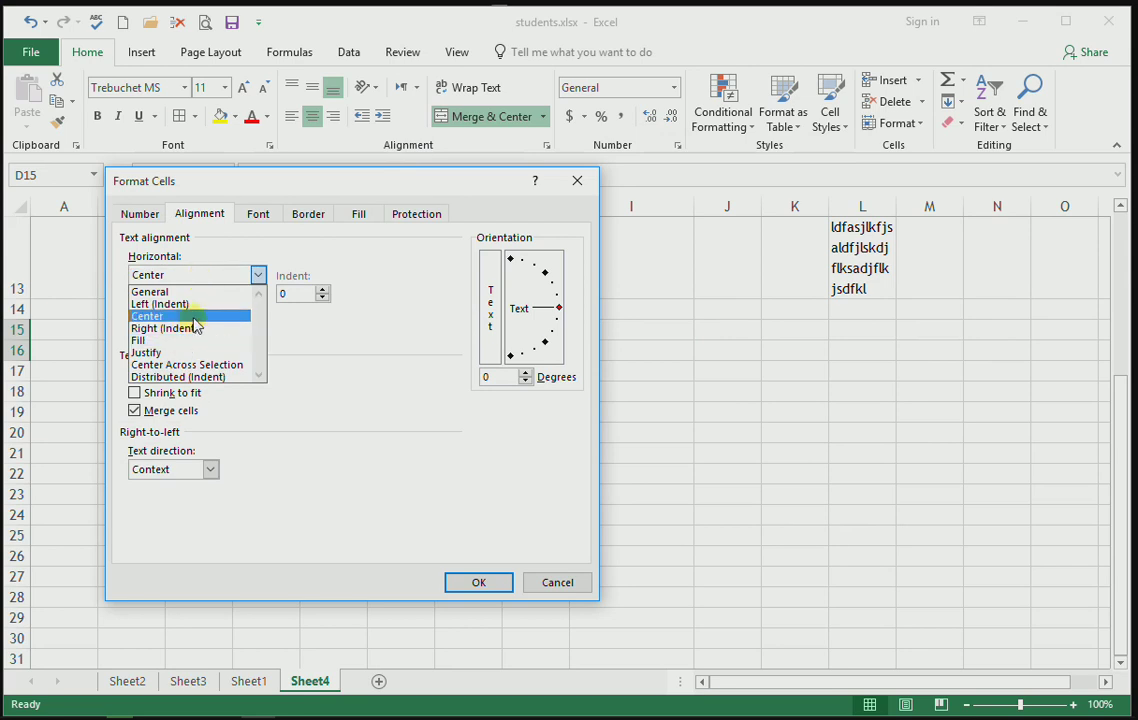
{"action": "left_click", "coordinate": [194, 315]}
{"action": "left_click", "coordinate": [195, 314]}
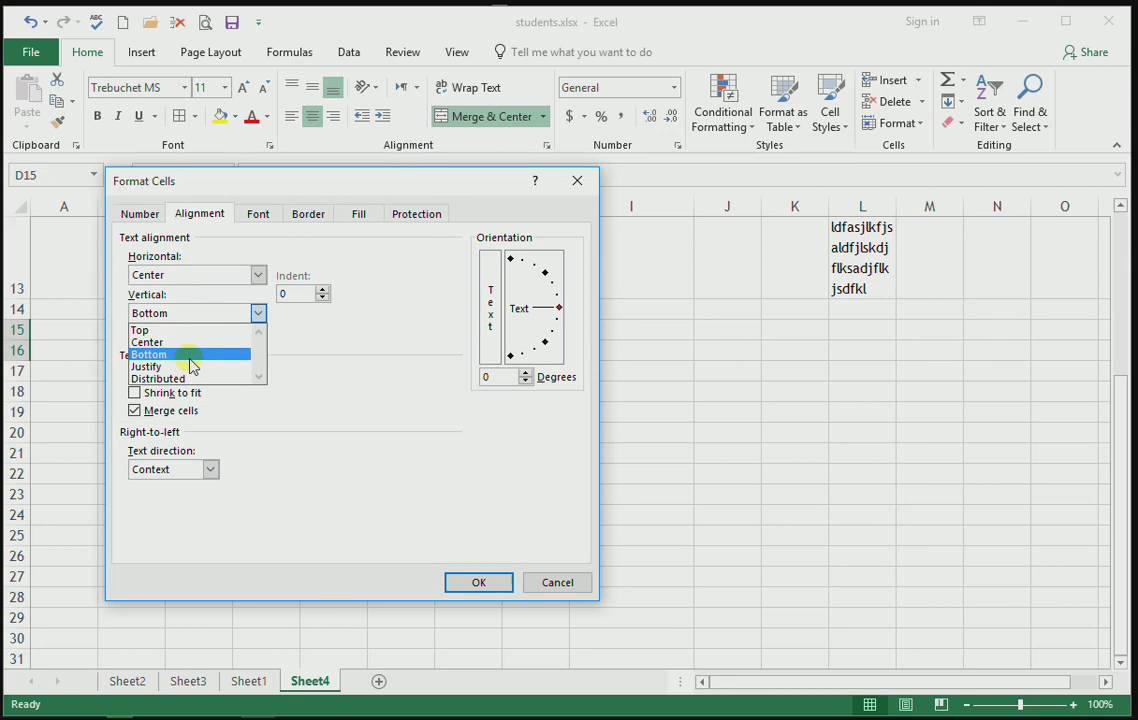
{"action": "left_click", "coordinate": [196, 333]}
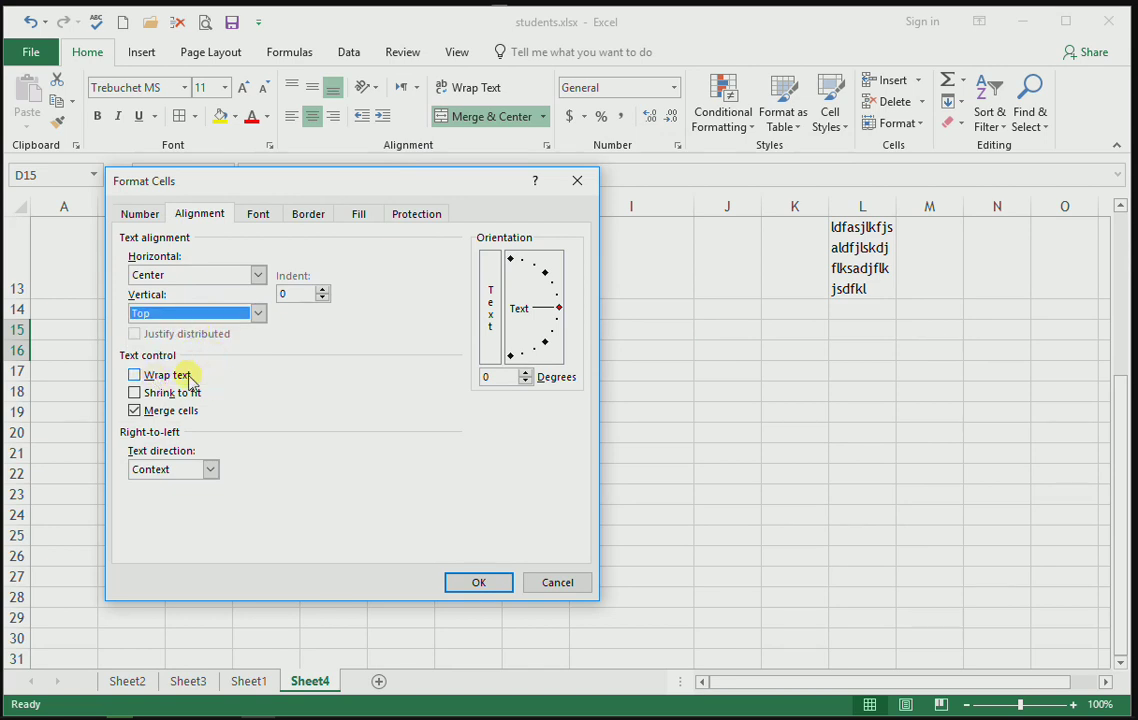
{"action": "left_click", "coordinate": [183, 378]}
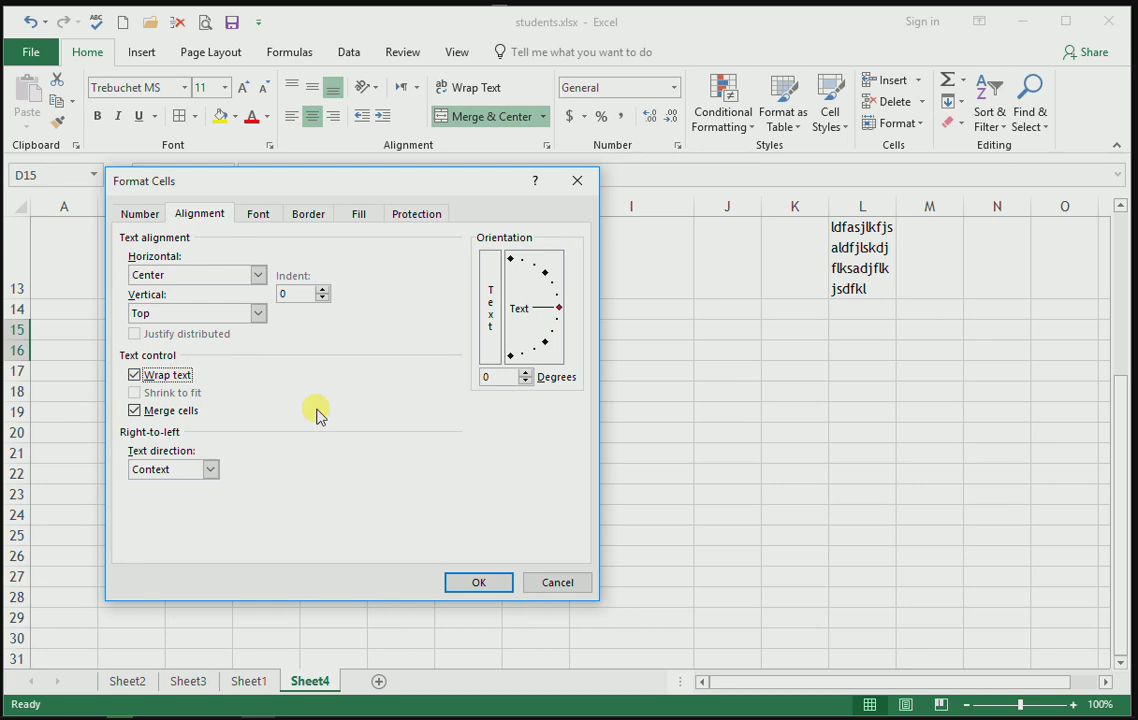
{"action": "left_click", "coordinate": [150, 418]}
{"action": "left_click", "coordinate": [150, 412]}
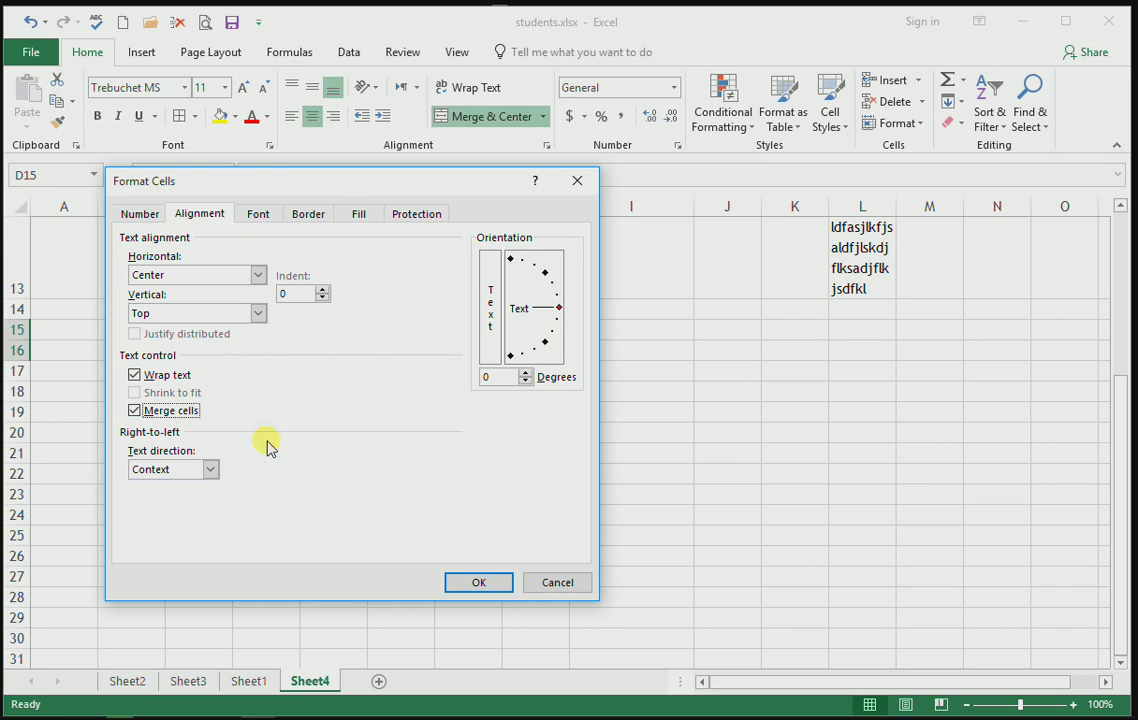
Step: Set text direction to Right-to-Left and rotation to 20 degrees, then apply
{"action": "left_click", "coordinate": [183, 469]}
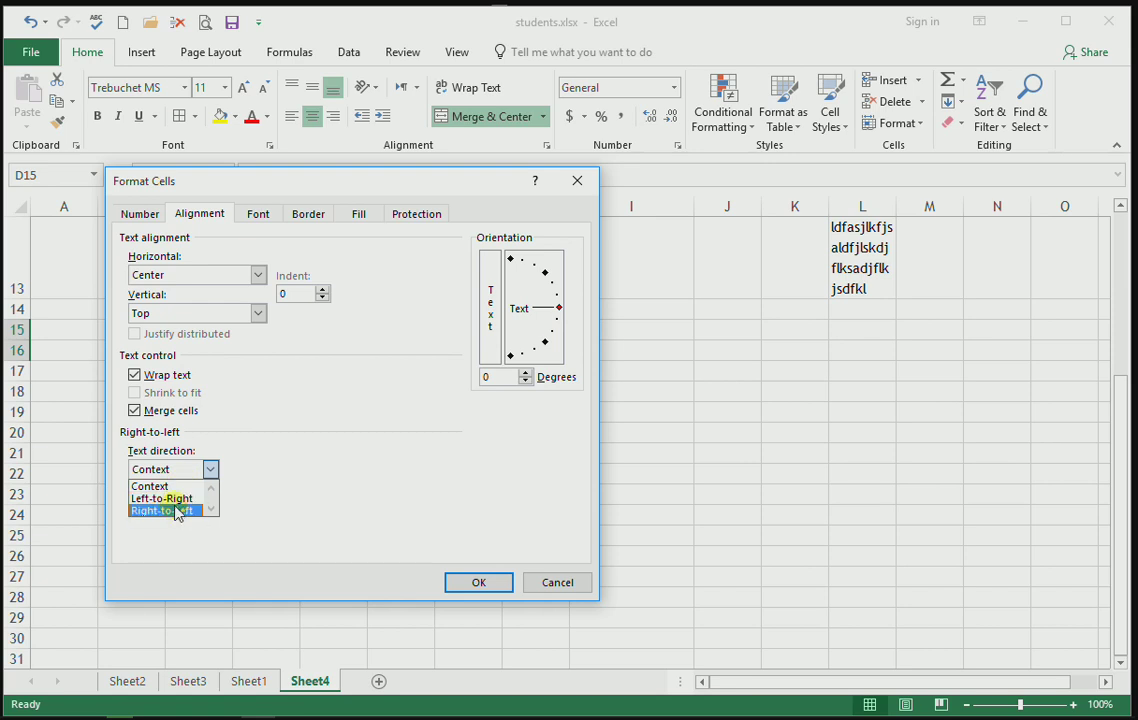
{"action": "left_click", "coordinate": [177, 511]}
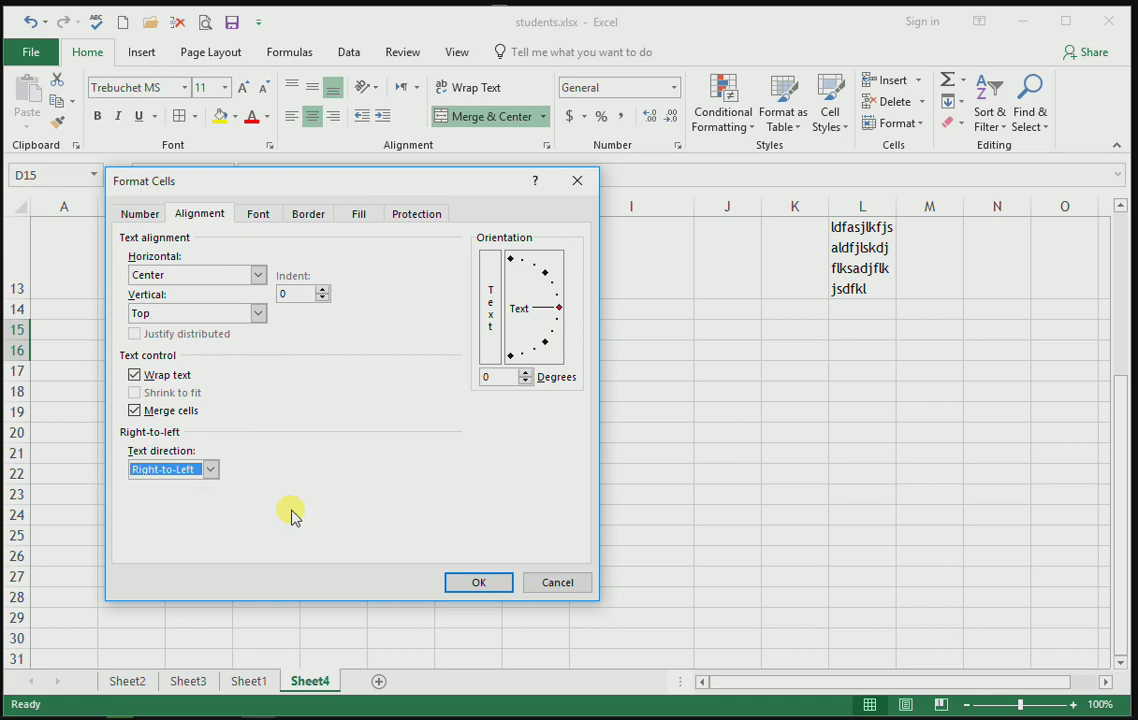
{"action": "double_click", "coordinate": [524, 372]}
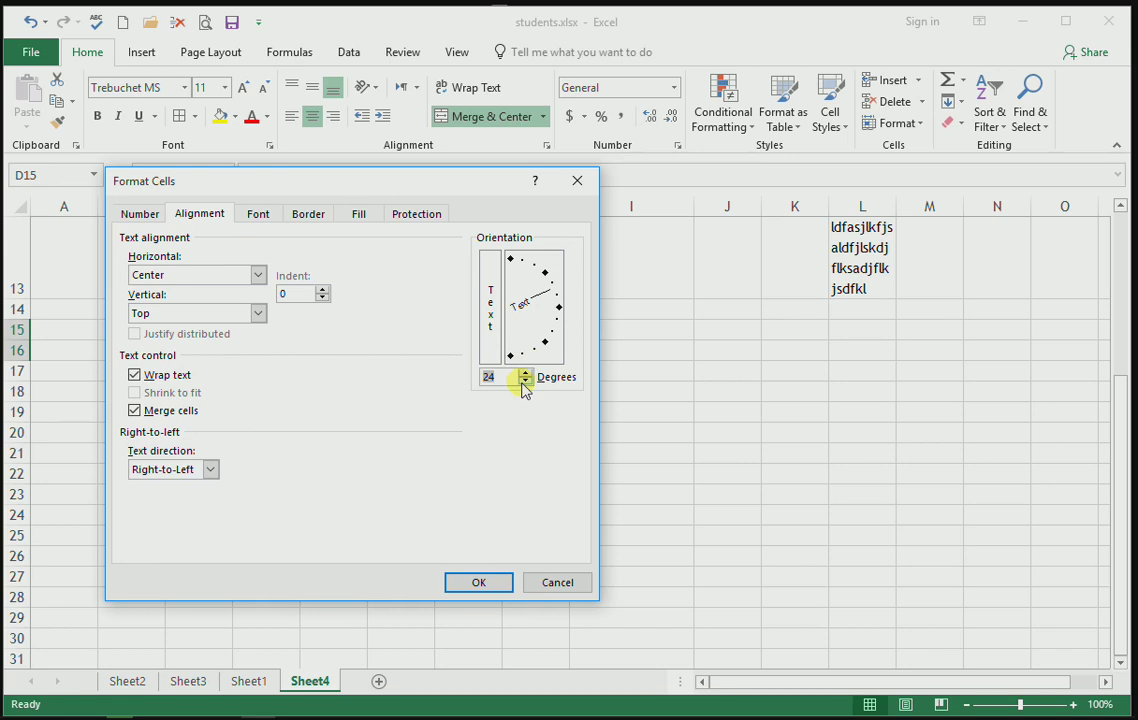
{"action": "type", "text": "21"}
{"action": "left_click", "coordinate": [525, 381]}
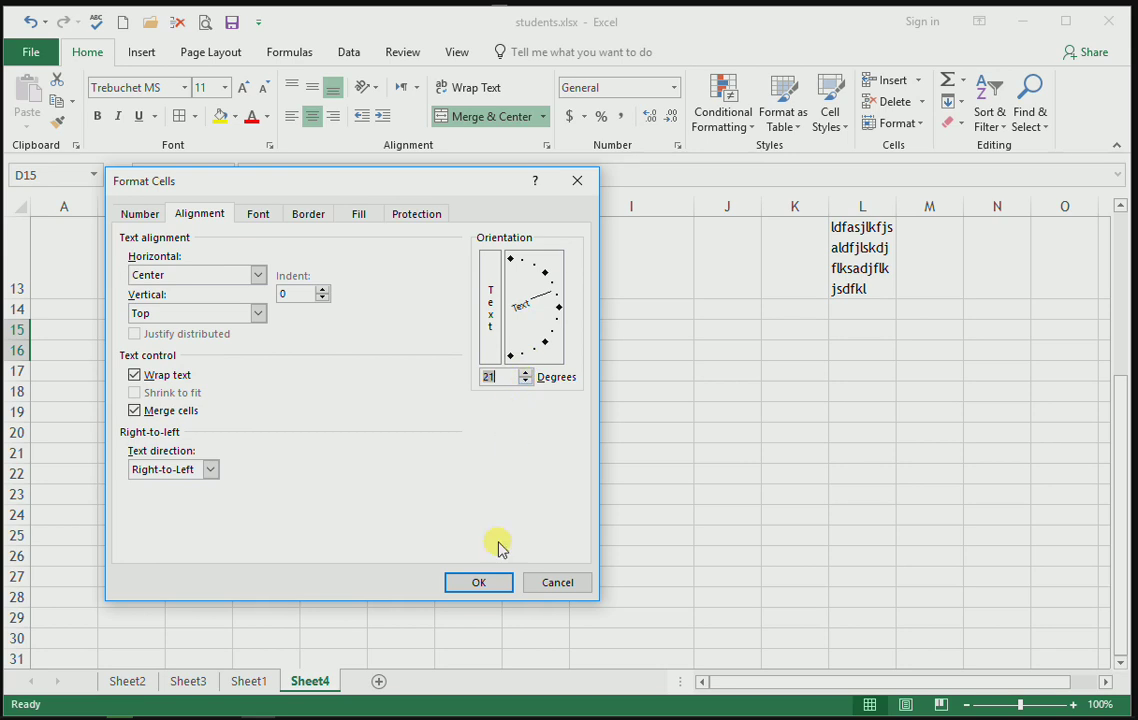
{"action": "left_click", "coordinate": [478, 582]}
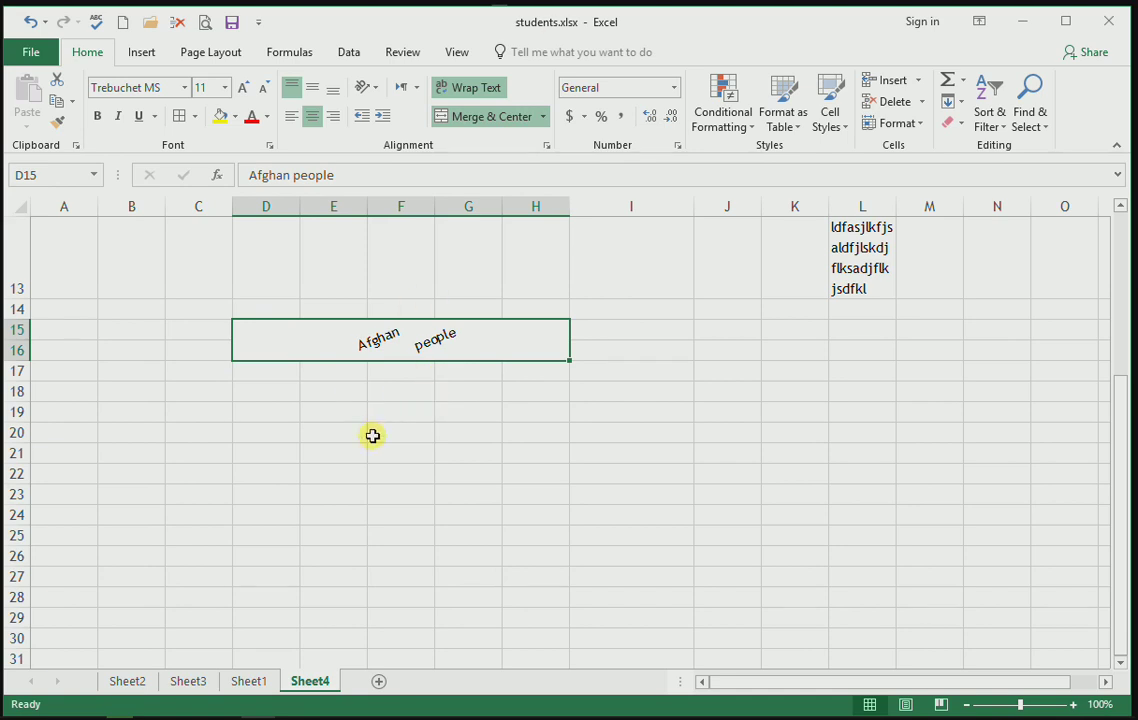
Step: Enter the long text 'ldfjlfkjlsadjflsjfskf' in cell F21
{"action": "left_click_drag", "start_coordinate": [312, 410], "coordinate": [414, 448]}
{"action": "left_click", "coordinate": [414, 450]}
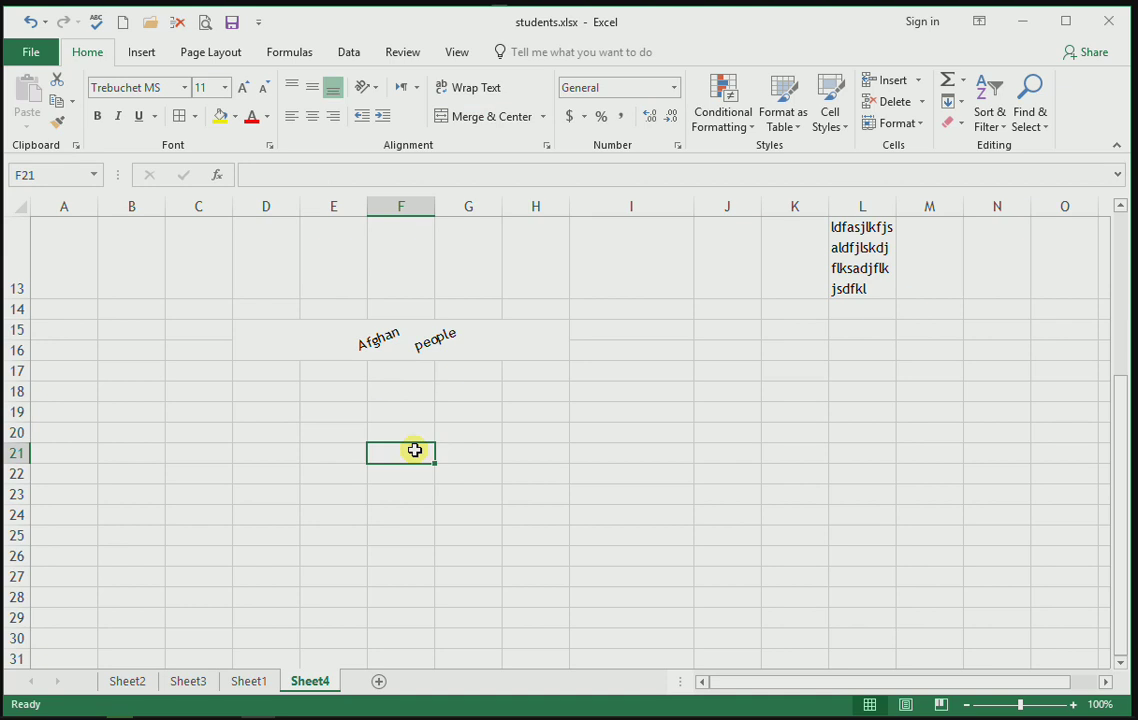
{"action": "type", "text": "ldfjlfkjlsadjflsjfskf"}
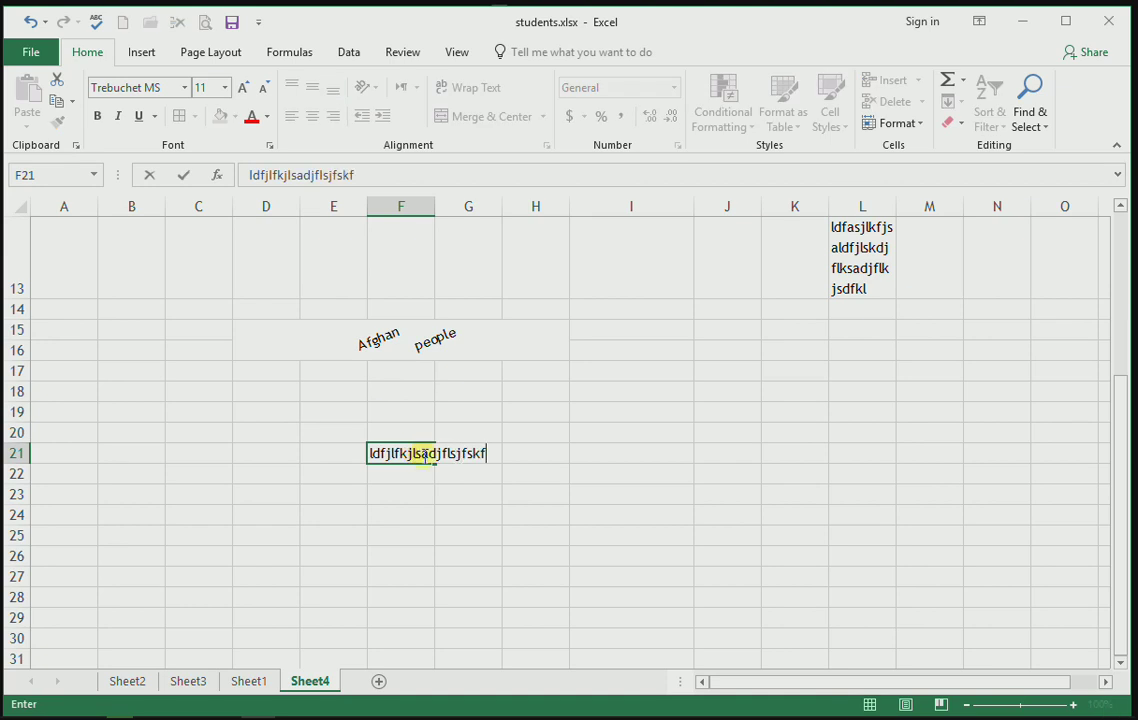
{"action": "left_click", "coordinate": [388, 455]}
{"action": "left_click", "coordinate": [412, 497]}
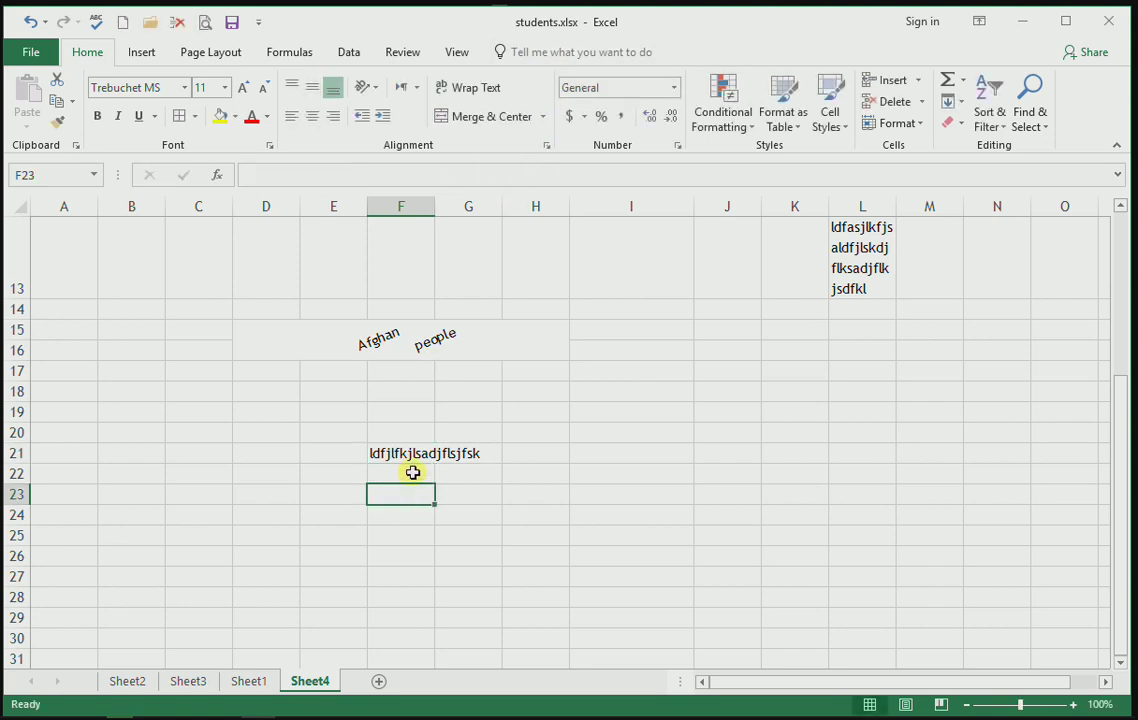
Step: Apply Shrink to fit to F21 in the Format Cells alignment settings
{"action": "left_click", "coordinate": [406, 452]}
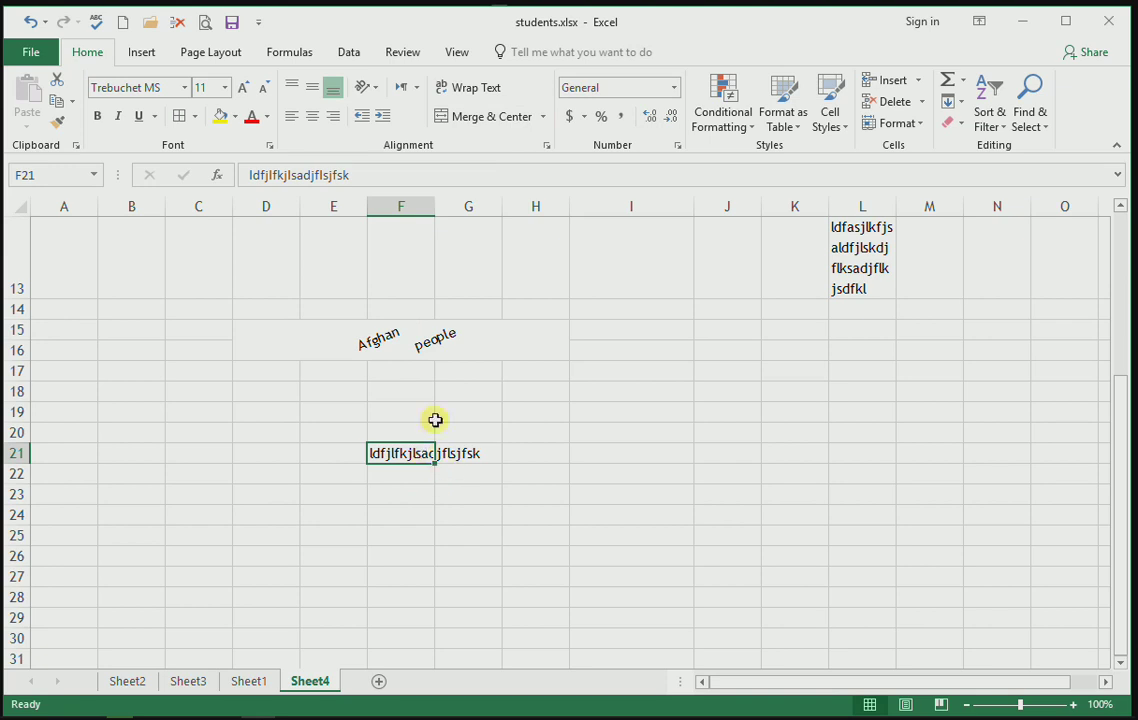
{"action": "left_click", "coordinate": [547, 147]}
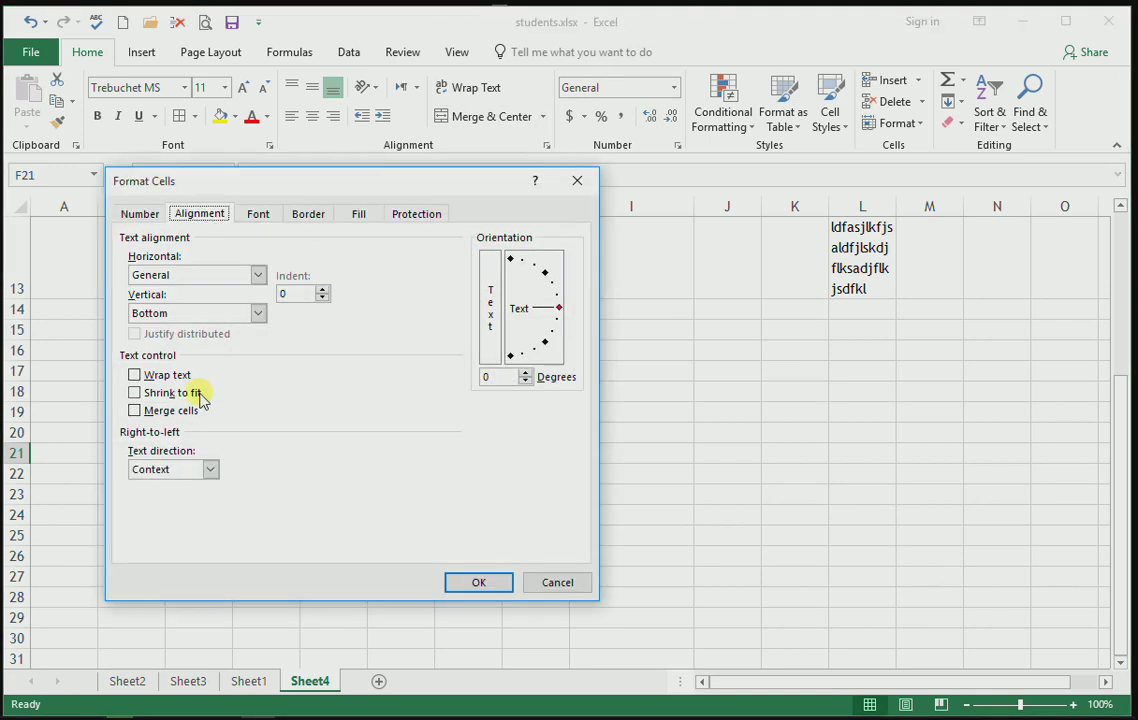
{"action": "left_click", "coordinate": [175, 392]}
{"action": "left_click", "coordinate": [477, 583]}
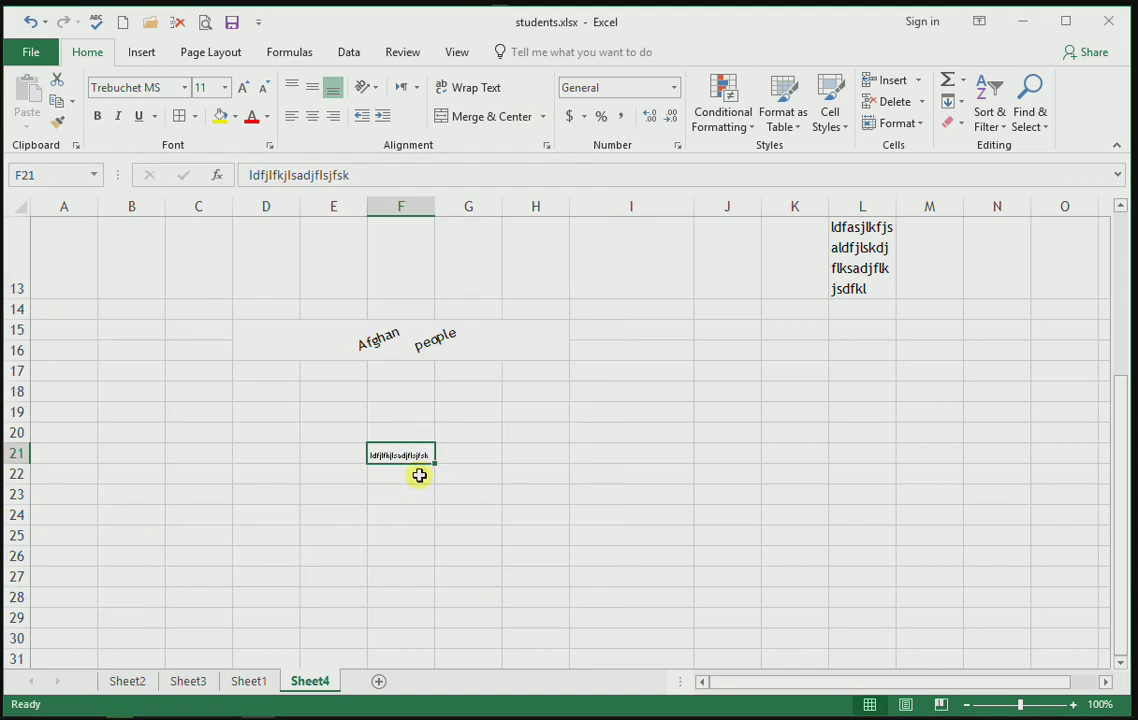
Step: Minimize Excel and refresh the desktop
{"action": "left_click", "coordinate": [1021, 21]}
{"action": "right_click", "coordinate": [836, 212]}
{"action": "left_click", "coordinate": [920, 284]}
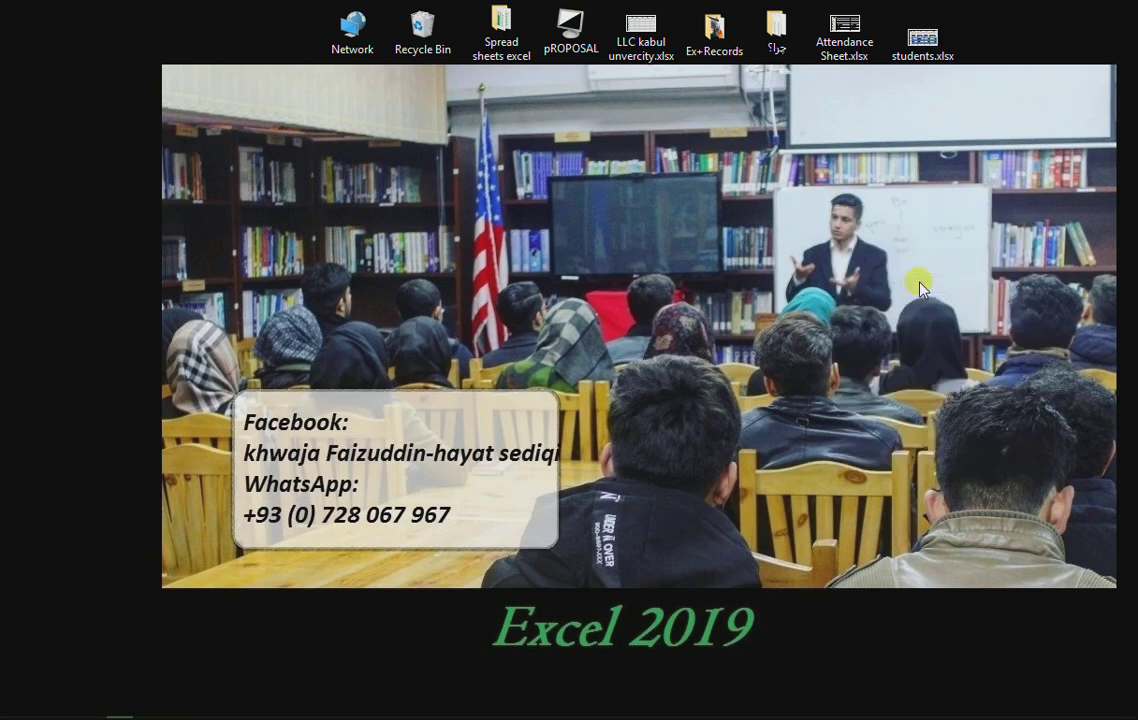